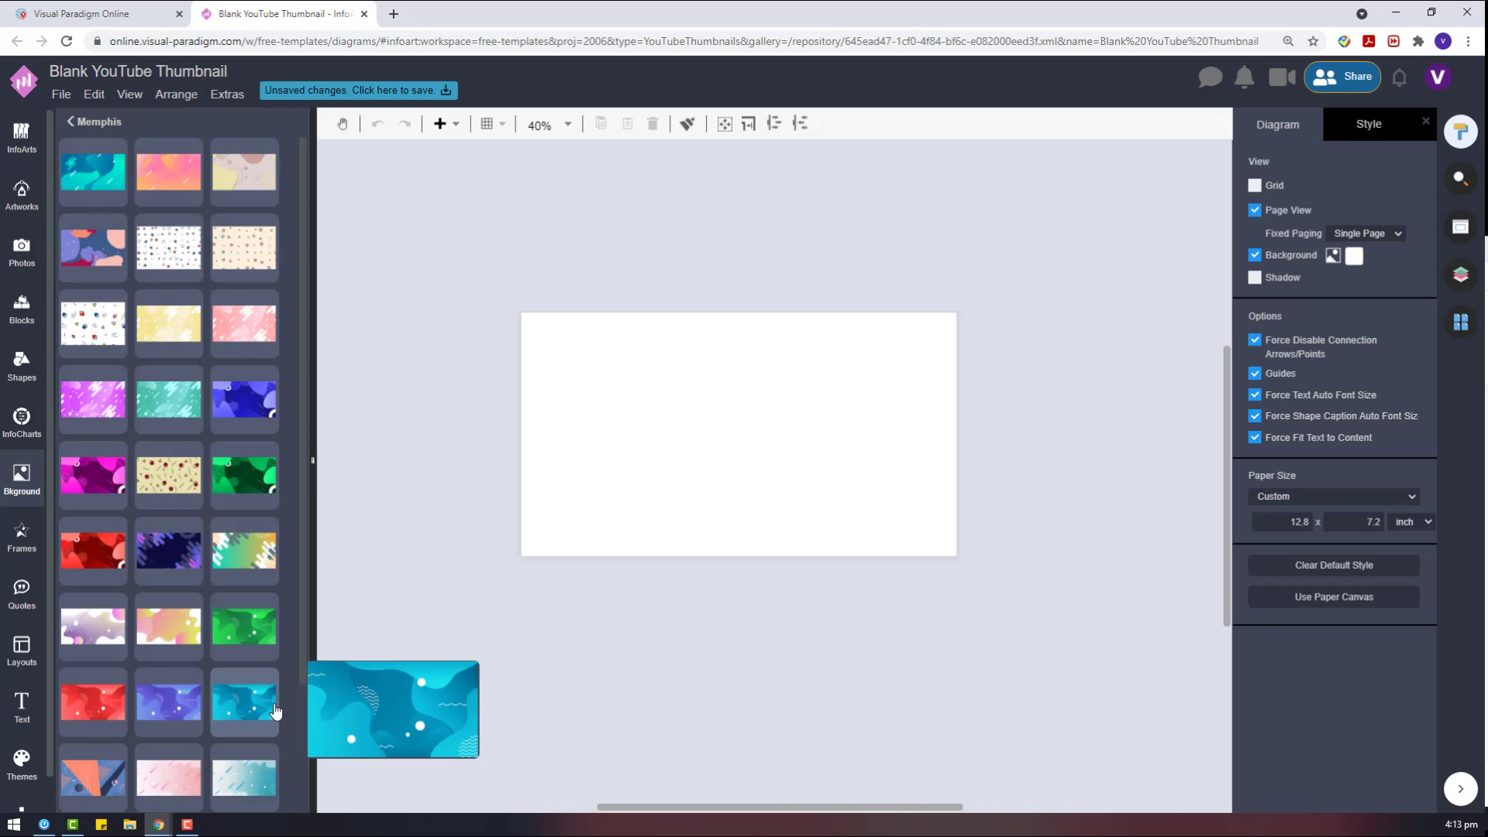
# Step: Fill the page with the pink Memphis background that has white diagonal strokes
pyautogui.moveTo(244, 701); pyautogui.dragTo(645, 527)
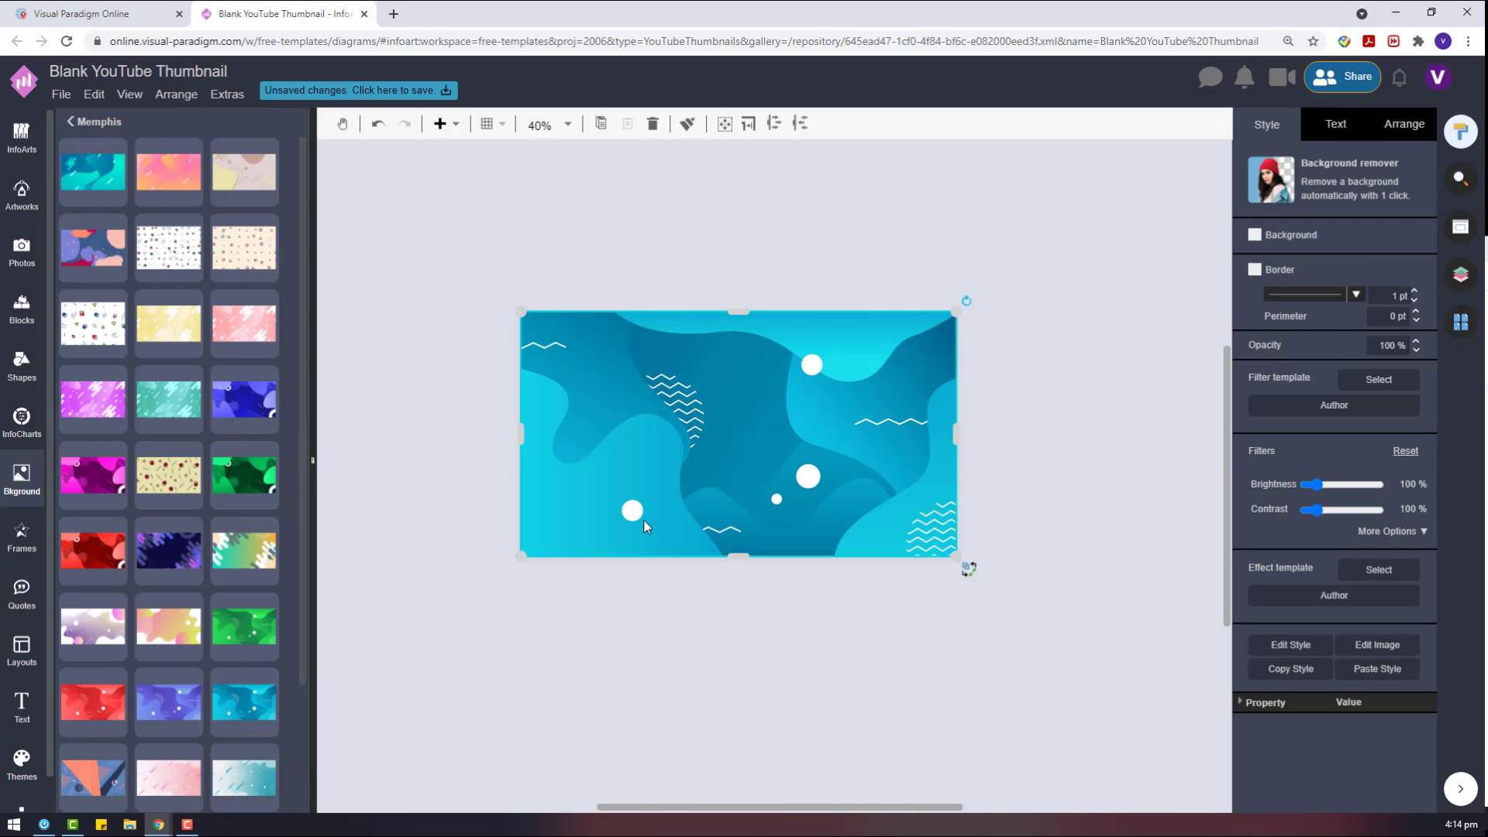
pyautogui.scroll(-2, 196, 658)
pyautogui.click(182, 628)
pyautogui.click(242, 626)
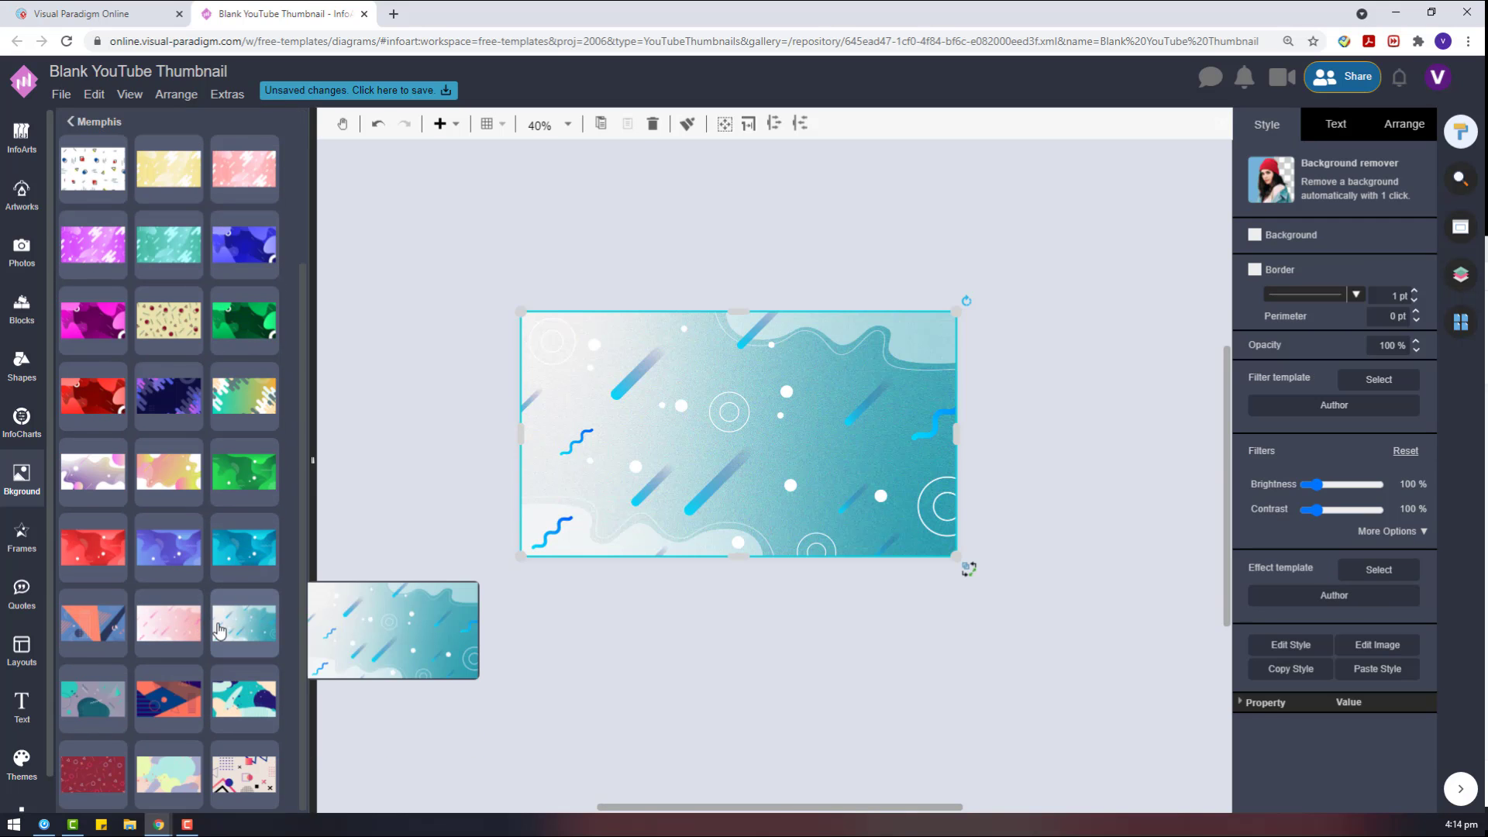
pyautogui.click(245, 168)
# Step: Add a white eight-pointed star from the basic shapes, without an outline and with a blur of 18
pyautogui.click(20, 763)
pyautogui.scroll(-1, 20, 767)
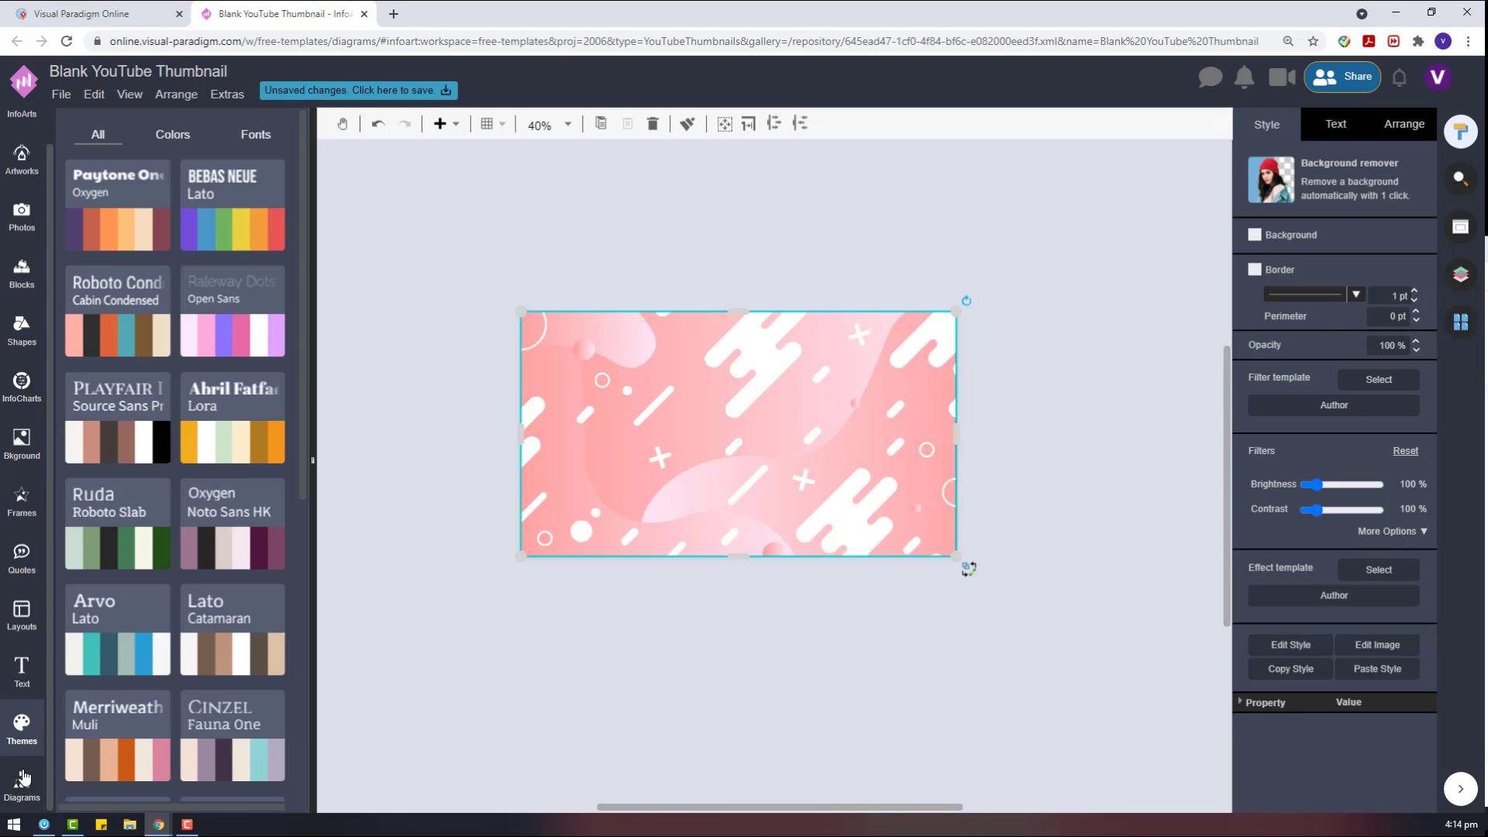
pyautogui.click(21, 785)
pyautogui.scroll(-7, 223, 563)
pyautogui.scroll(2, 184, 409)
pyautogui.moveTo(189, 271); pyautogui.dragTo(926, 446)
pyautogui.click(1254, 303)
pyautogui.click(1385, 626)
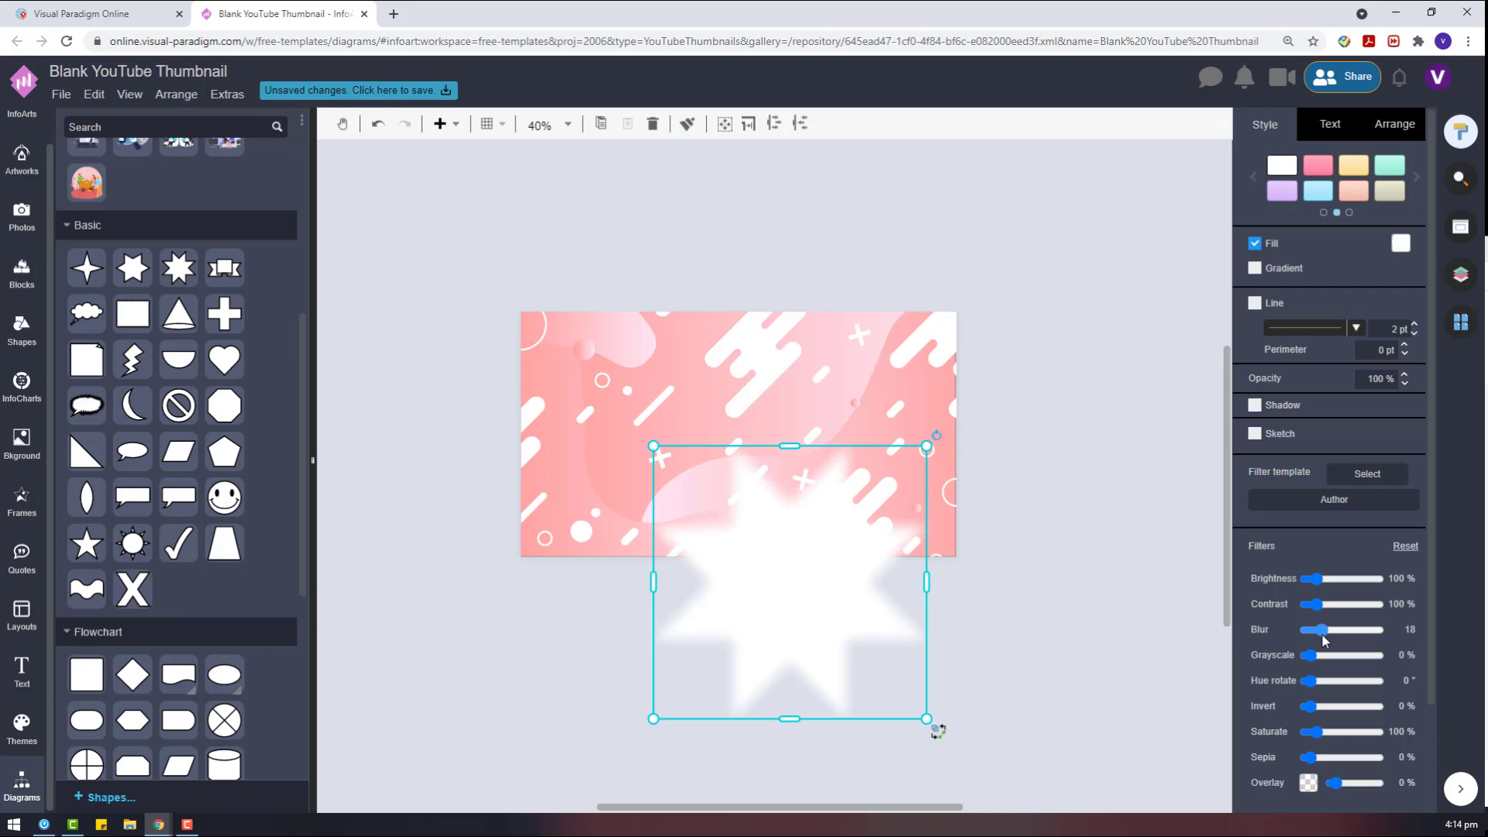
# Step: Stretch the blurred star to almost the full page size and move it off below the page
pyautogui.moveTo(795, 447); pyautogui.dragTo(779, 400)
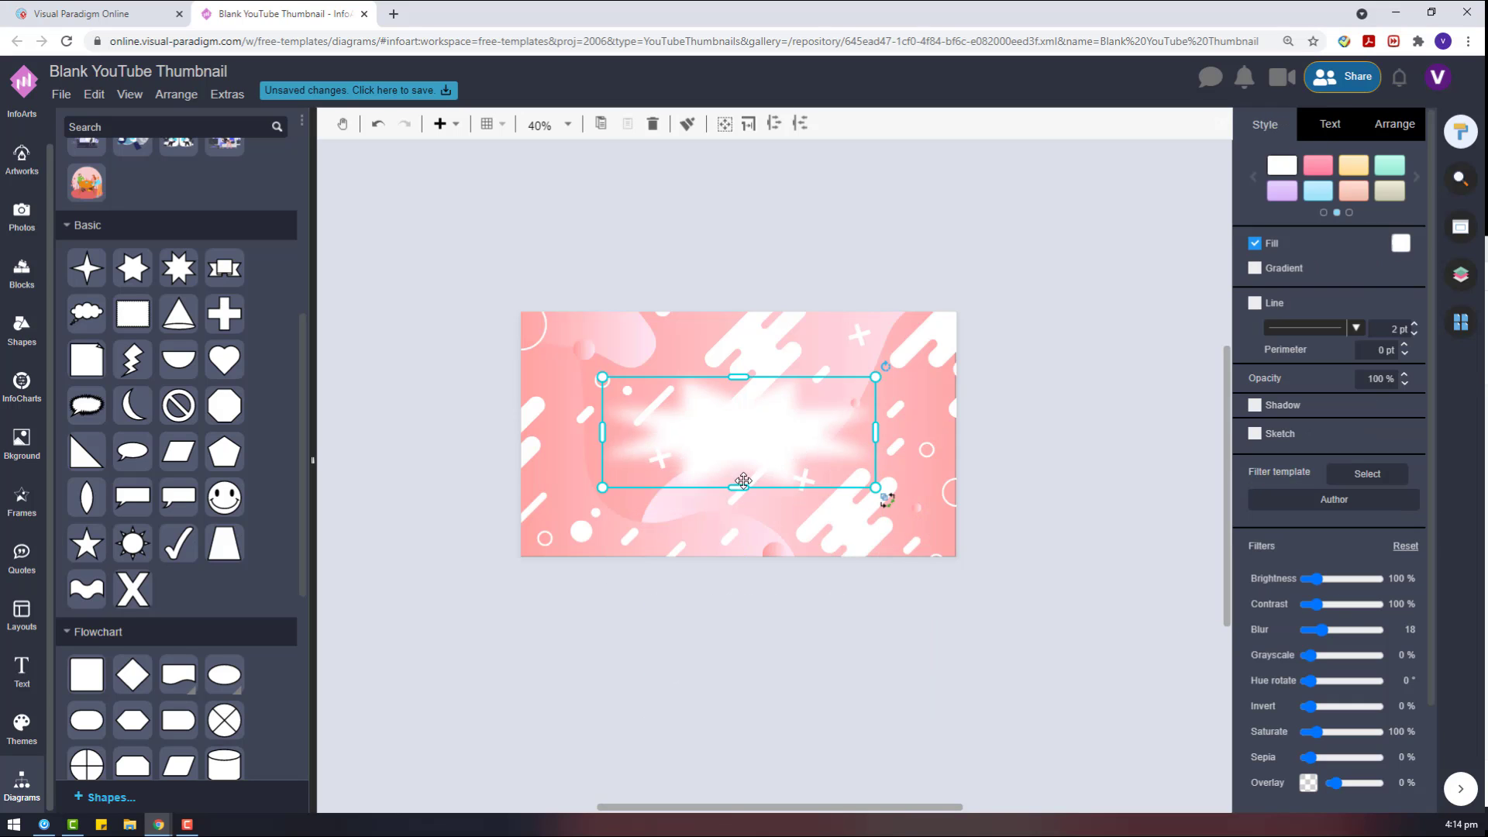
pyautogui.moveTo(740, 488); pyautogui.dragTo(691, 555)
pyautogui.moveTo(741, 375); pyautogui.dragTo(742, 326)
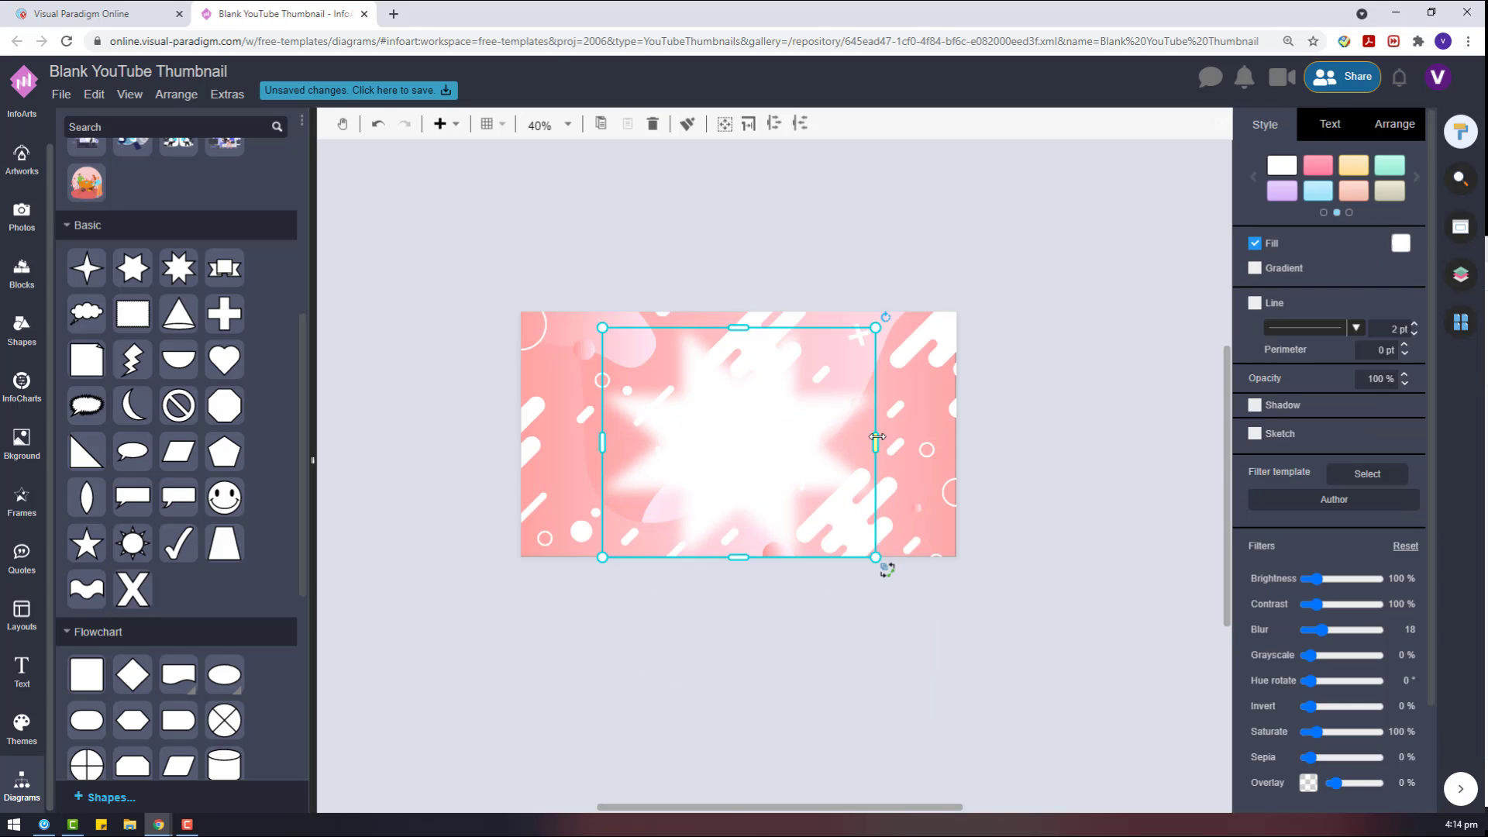
pyautogui.moveTo(881, 440); pyautogui.dragTo(943, 442)
pyautogui.moveTo(602, 443); pyautogui.dragTo(517, 442)
pyautogui.moveTo(749, 385); pyautogui.dragTo(757, 385)
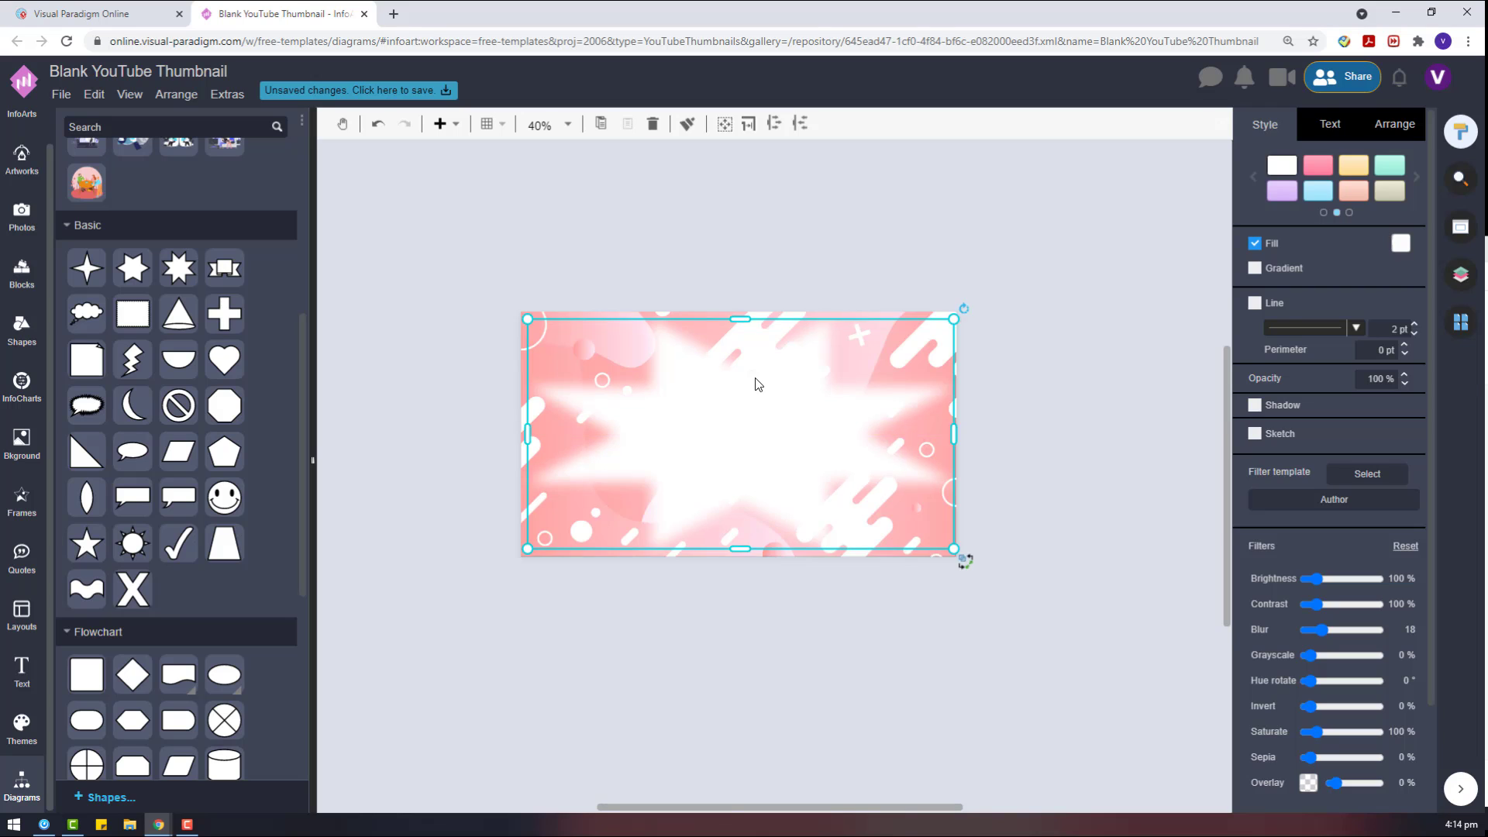
pyautogui.click(976, 403)
pyautogui.click(834, 451)
pyautogui.moveTo(738, 550); pyautogui.dragTo(738, 556)
pyautogui.click(733, 575)
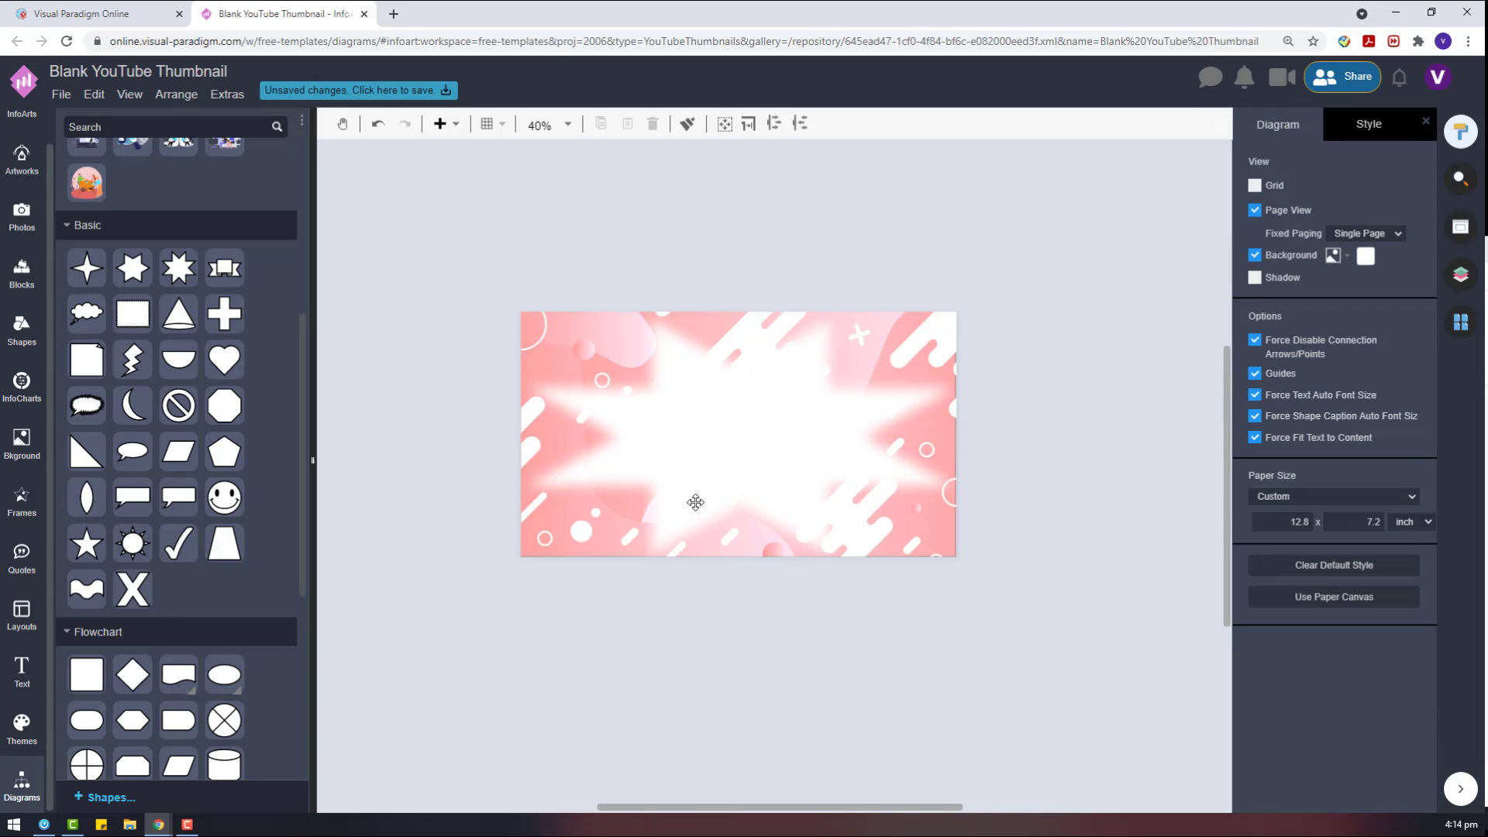
pyautogui.moveTo(695, 502); pyautogui.dragTo(687, 762)
# Step: Add a white circle from the general shapes onto the page, without an outline and with a blur of 18
pyautogui.scroll(-5, 131, 636)
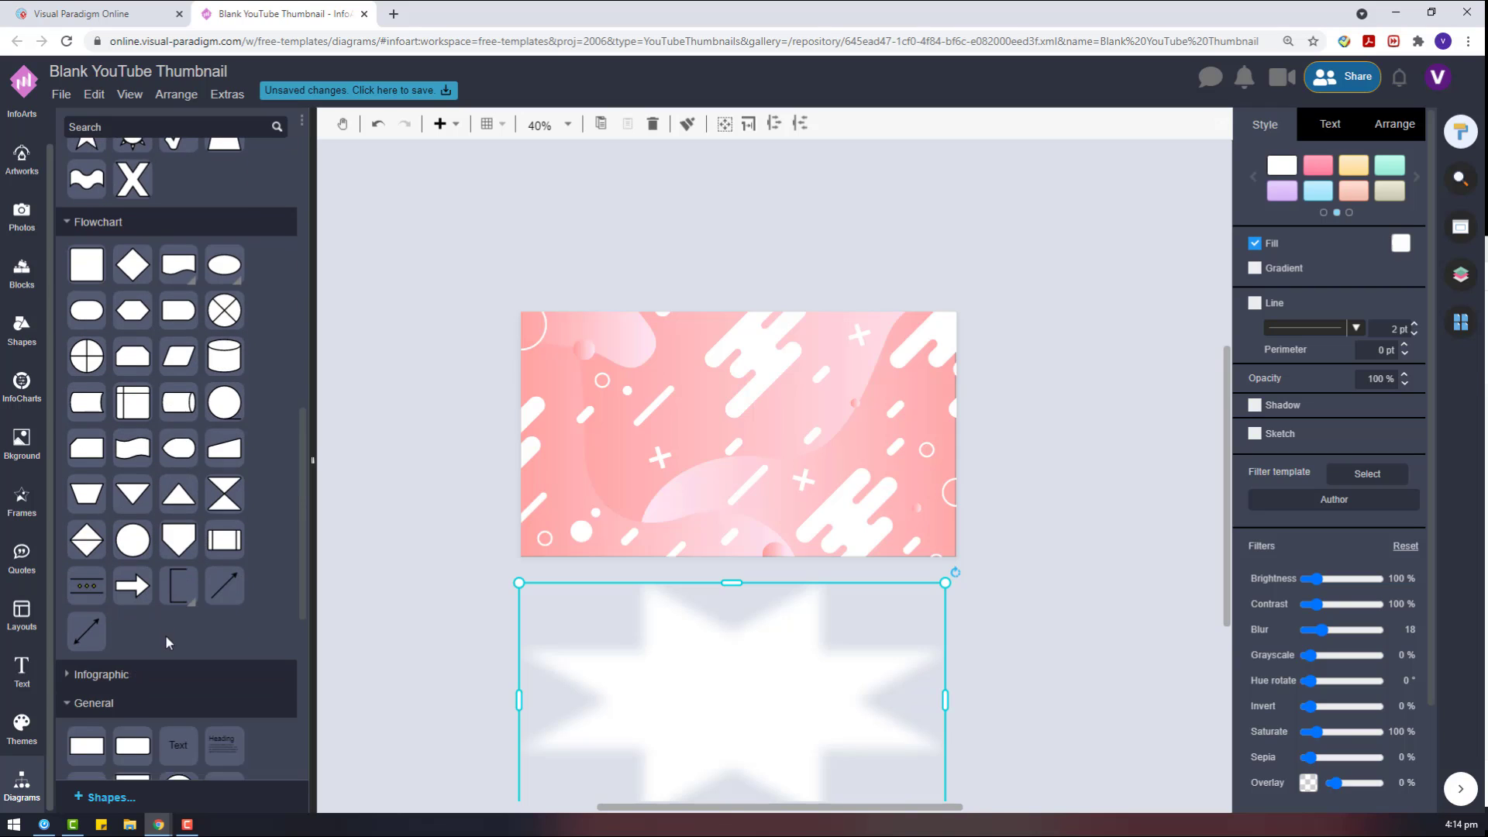
pyautogui.click(93, 704)
pyautogui.moveTo(178, 487); pyautogui.dragTo(732, 424)
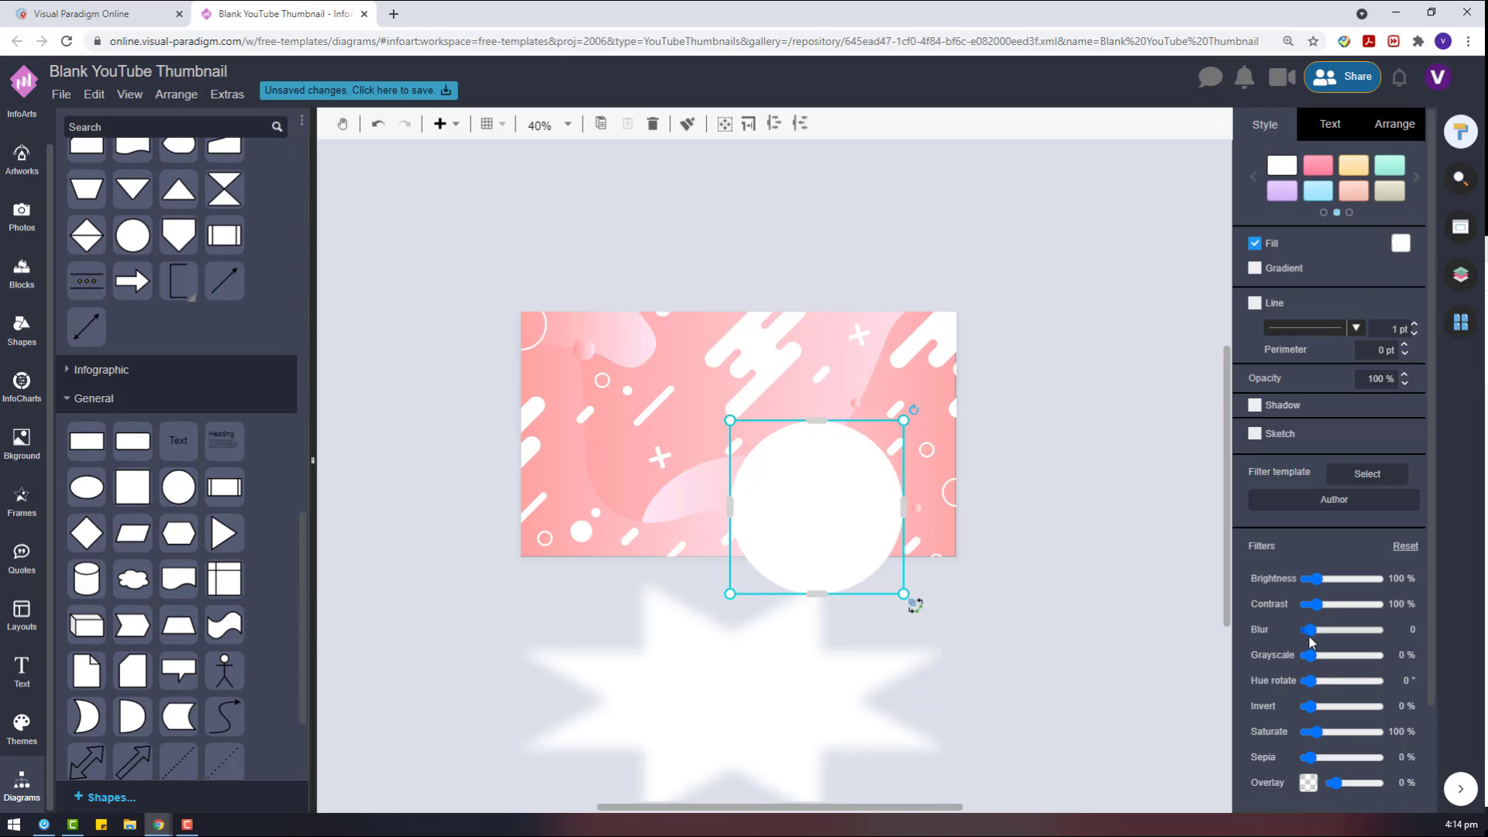
pyautogui.moveTo(824, 516)
pyautogui.mouseDown()
pyautogui.moveTo(822, 455)
pyautogui.moveTo(804, 532)
pyautogui.mouseUp()
# Step: Enlarge the blurred circle to nearly the page height and place it in the page's right half
pyautogui.scroll(-3, 814, 450)
pyautogui.scroll(2, 806, 527)
pyautogui.click(866, 370)
pyautogui.moveTo(728, 285); pyautogui.dragTo(687, 244)
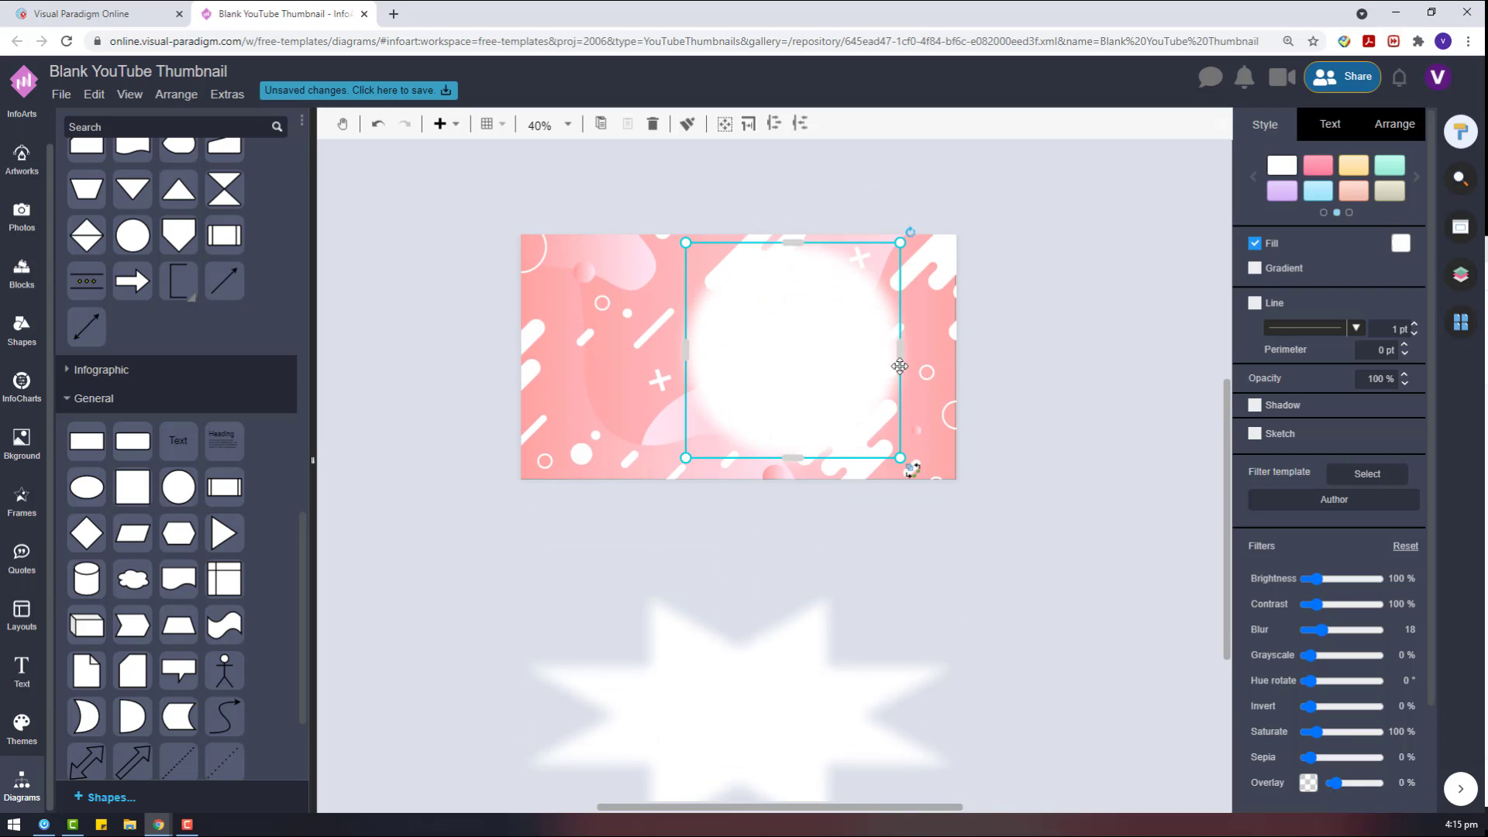
pyautogui.moveTo(900, 455); pyautogui.dragTo(912, 468)
pyautogui.moveTo(843, 355); pyautogui.dragTo(860, 355)
# Step: Unlock the Background layer and detach the pink image from its background frame
pyautogui.click(1461, 275)
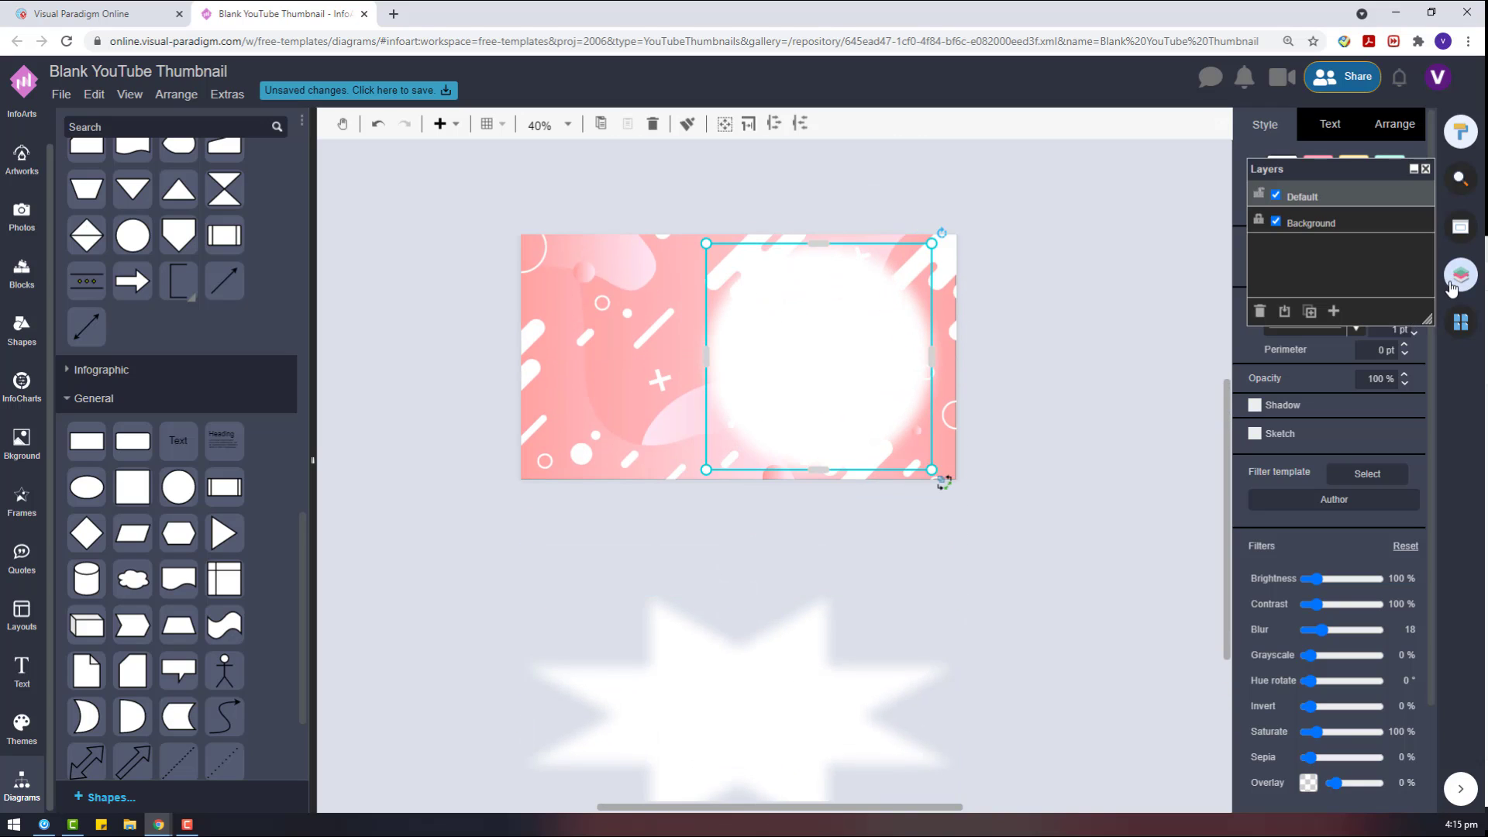
pyautogui.click(1276, 222)
pyautogui.click(1275, 223)
pyautogui.click(1257, 222)
pyautogui.click(605, 335)
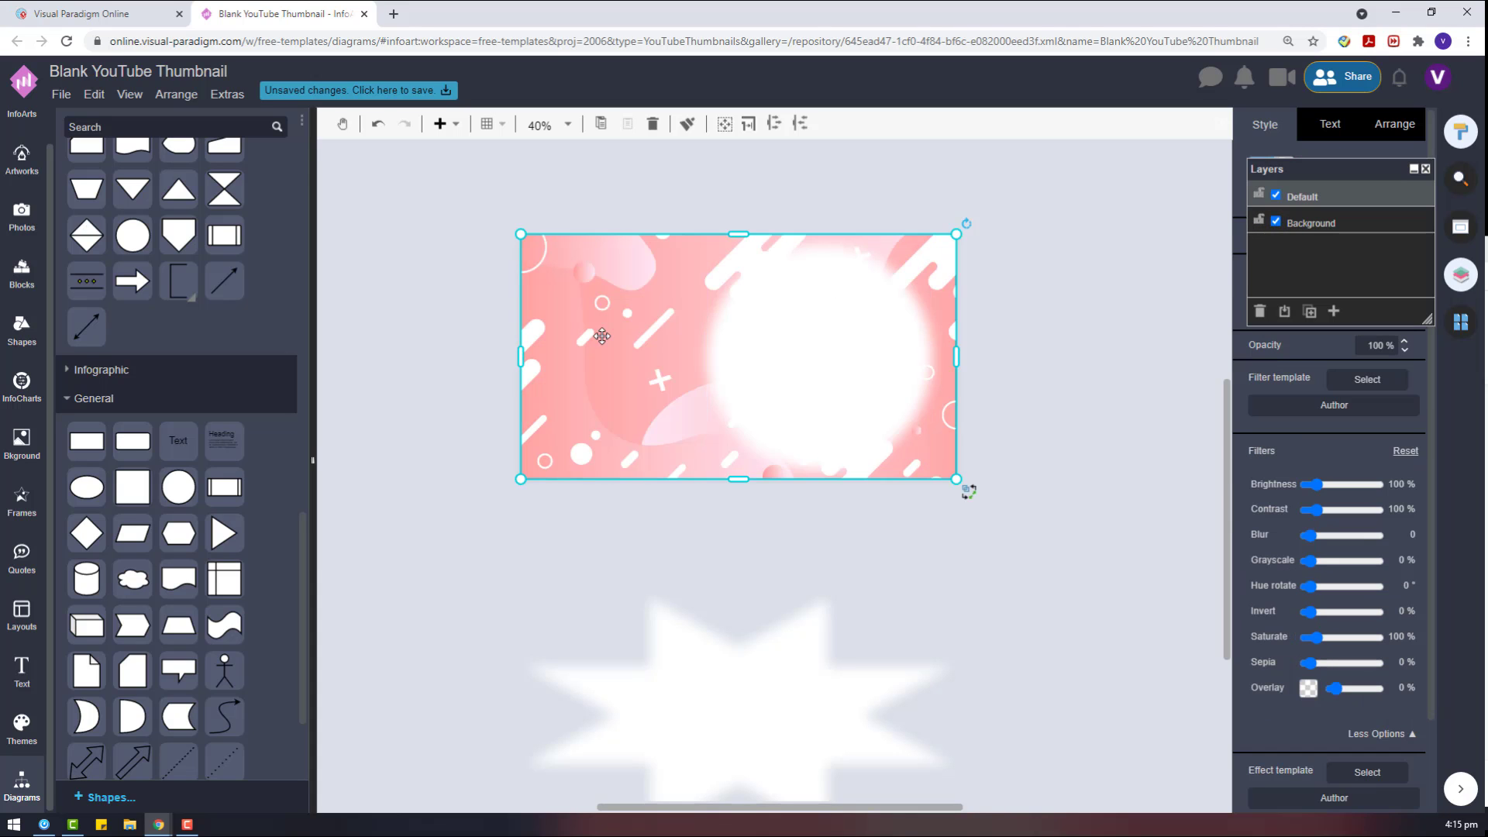
pyautogui.rightClick(603, 335)
pyautogui.moveTo(682, 532)
pyautogui.click(930, 561)
pyautogui.click(997, 467)
# Step: Move the blurred circle off below the page and align the emptied background frame with the page edges
pyautogui.moveTo(928, 346); pyautogui.dragTo(861, 461)
pyautogui.moveTo(926, 302); pyautogui.dragTo(904, 305)
pyautogui.click(959, 317)
pyautogui.click(951, 318)
pyautogui.moveTo(960, 234); pyautogui.dragTo(960, 230)
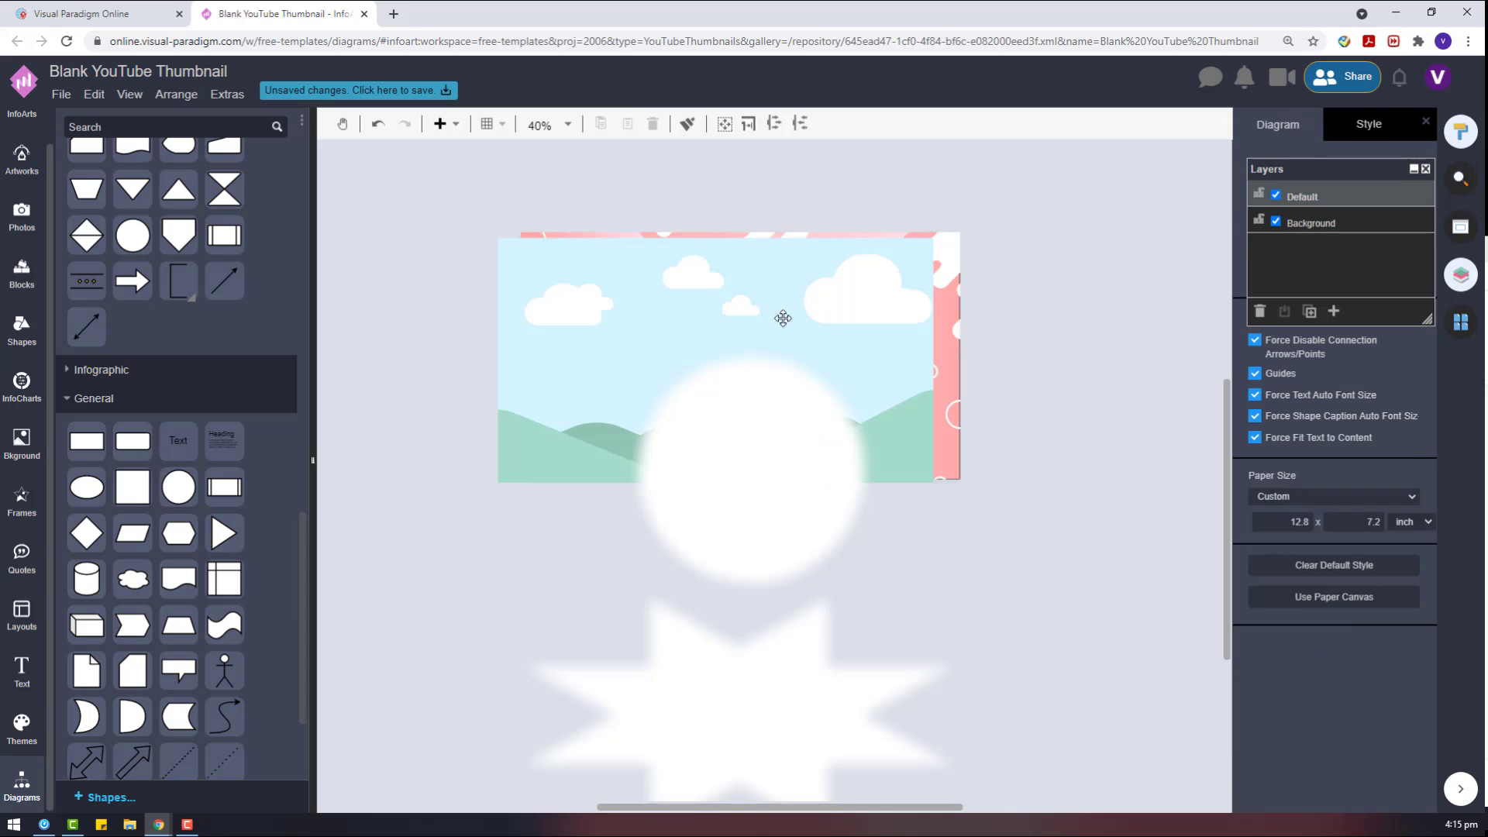
pyautogui.moveTo(787, 315); pyautogui.dragTo(799, 316)
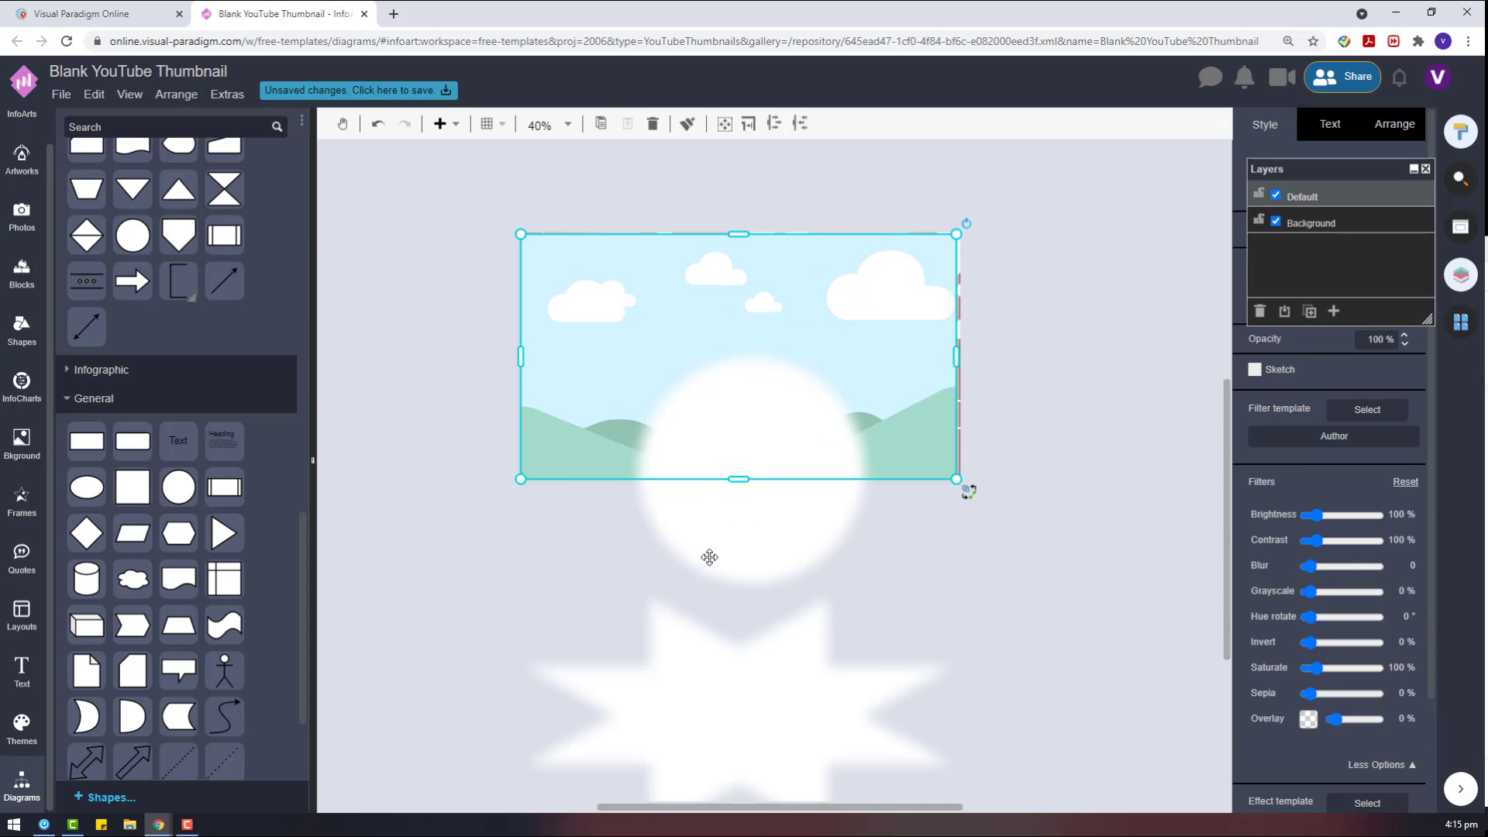
pyautogui.moveTo(707, 555); pyautogui.dragTo(809, 714)
# Step: Put the pink image back as the framed page background and lock the Background layer
pyautogui.click(681, 266)
pyautogui.rightClick(692, 281)
pyautogui.moveTo(857, 339)
pyautogui.mouseDown()
pyautogui.moveTo(829, 369)
pyautogui.moveTo(857, 340)
pyautogui.mouseUp()
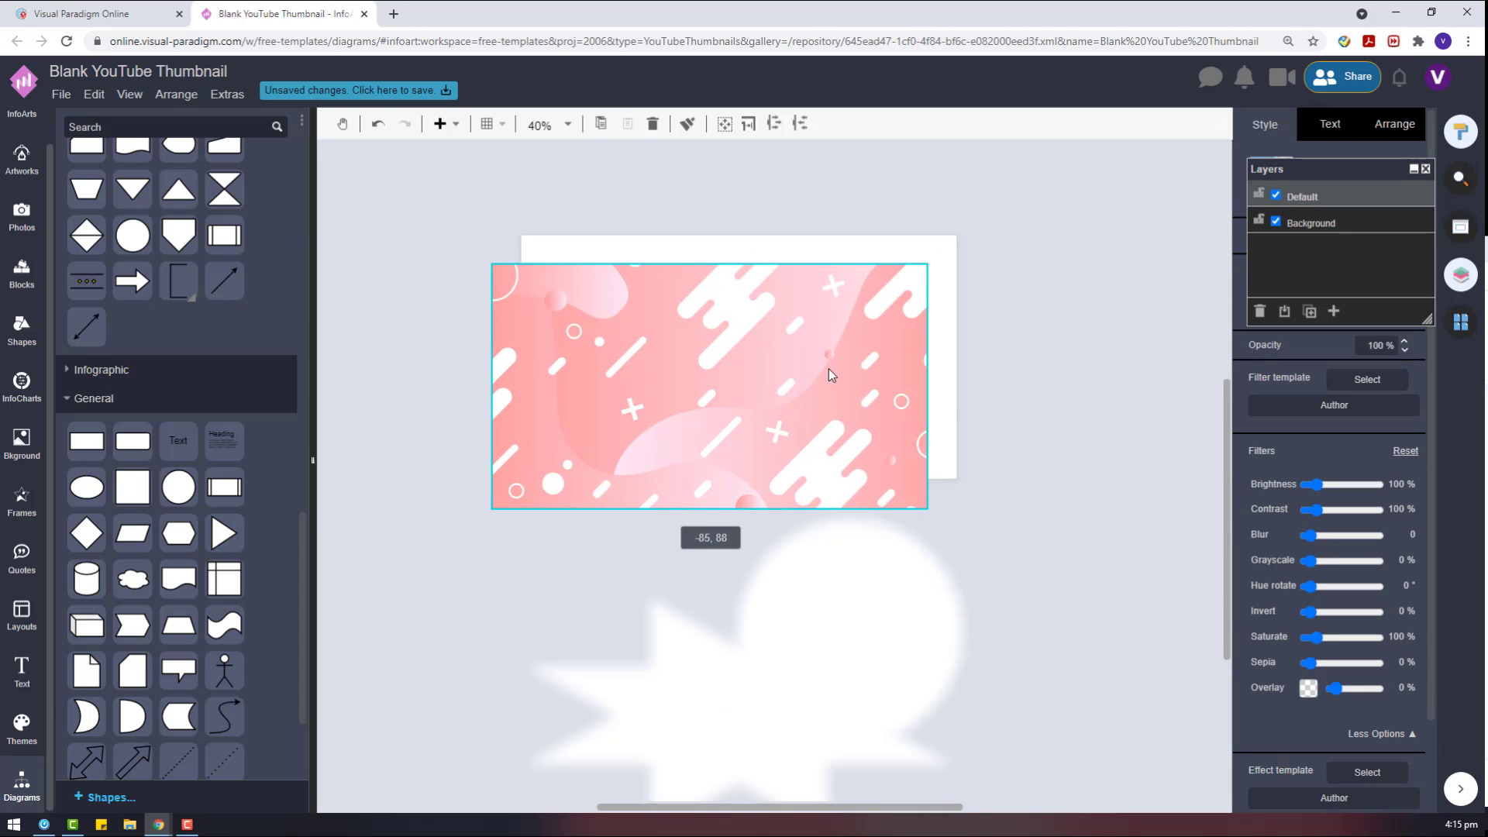
pyautogui.click(1039, 404)
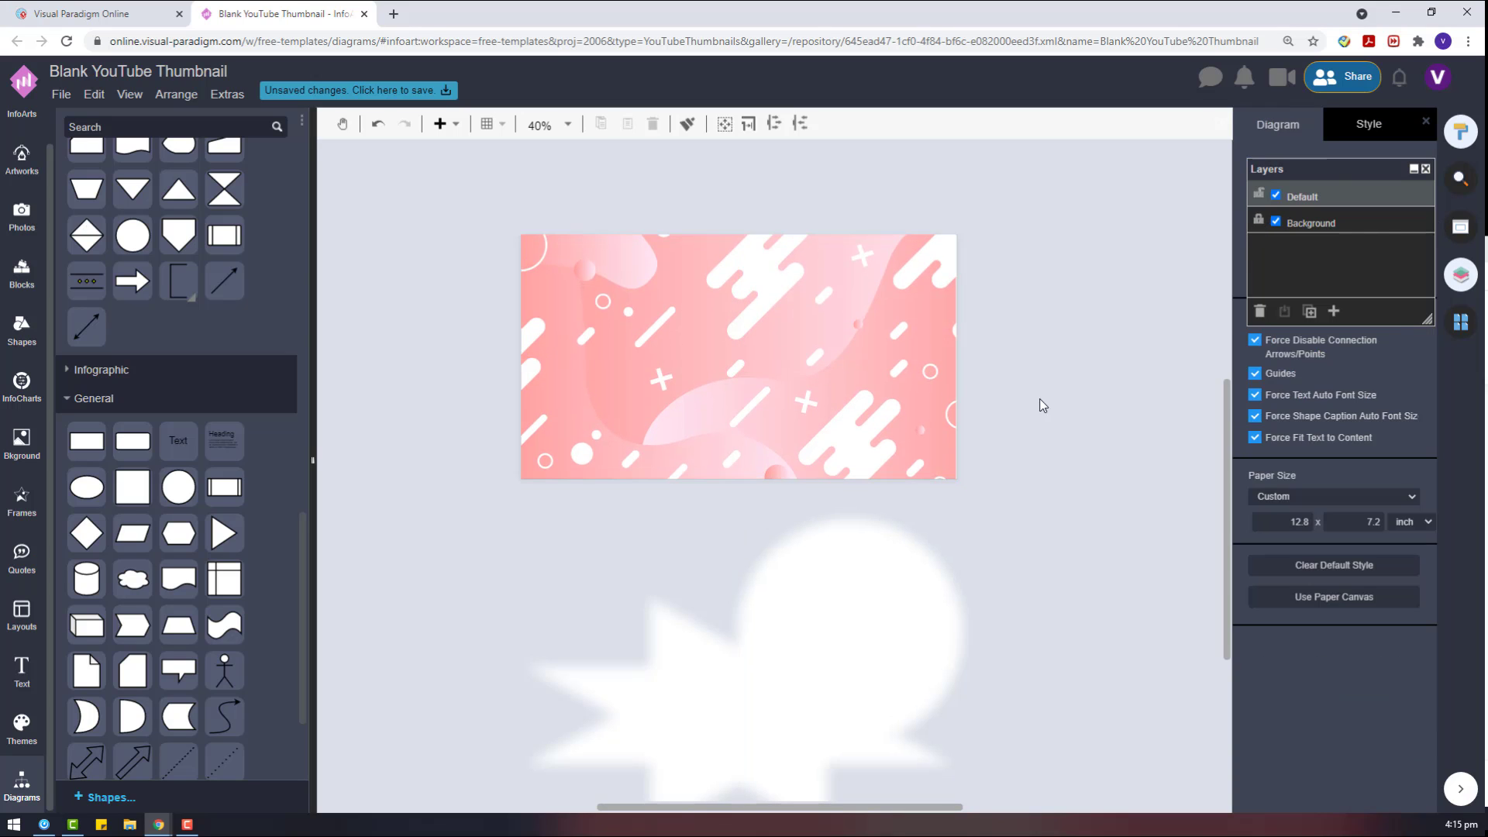
# Step: Delete the blurred star and move the circle back onto the page's right half
pyautogui.click(852, 595)
pyautogui.click(680, 674)
pyautogui.press('Delete')
pyautogui.click(857, 525)
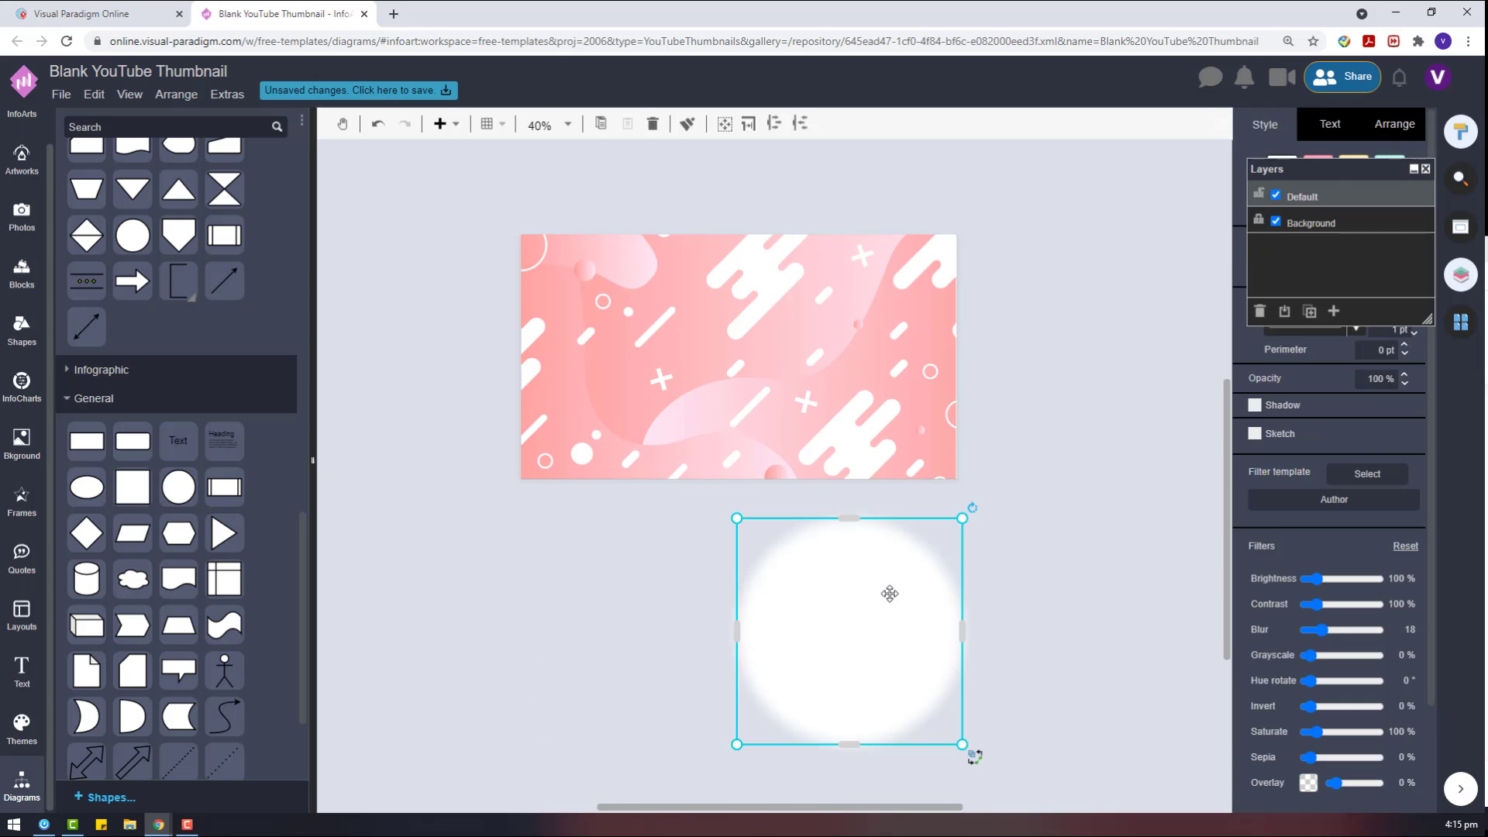
pyautogui.moveTo(887, 591); pyautogui.dragTo(878, 345)
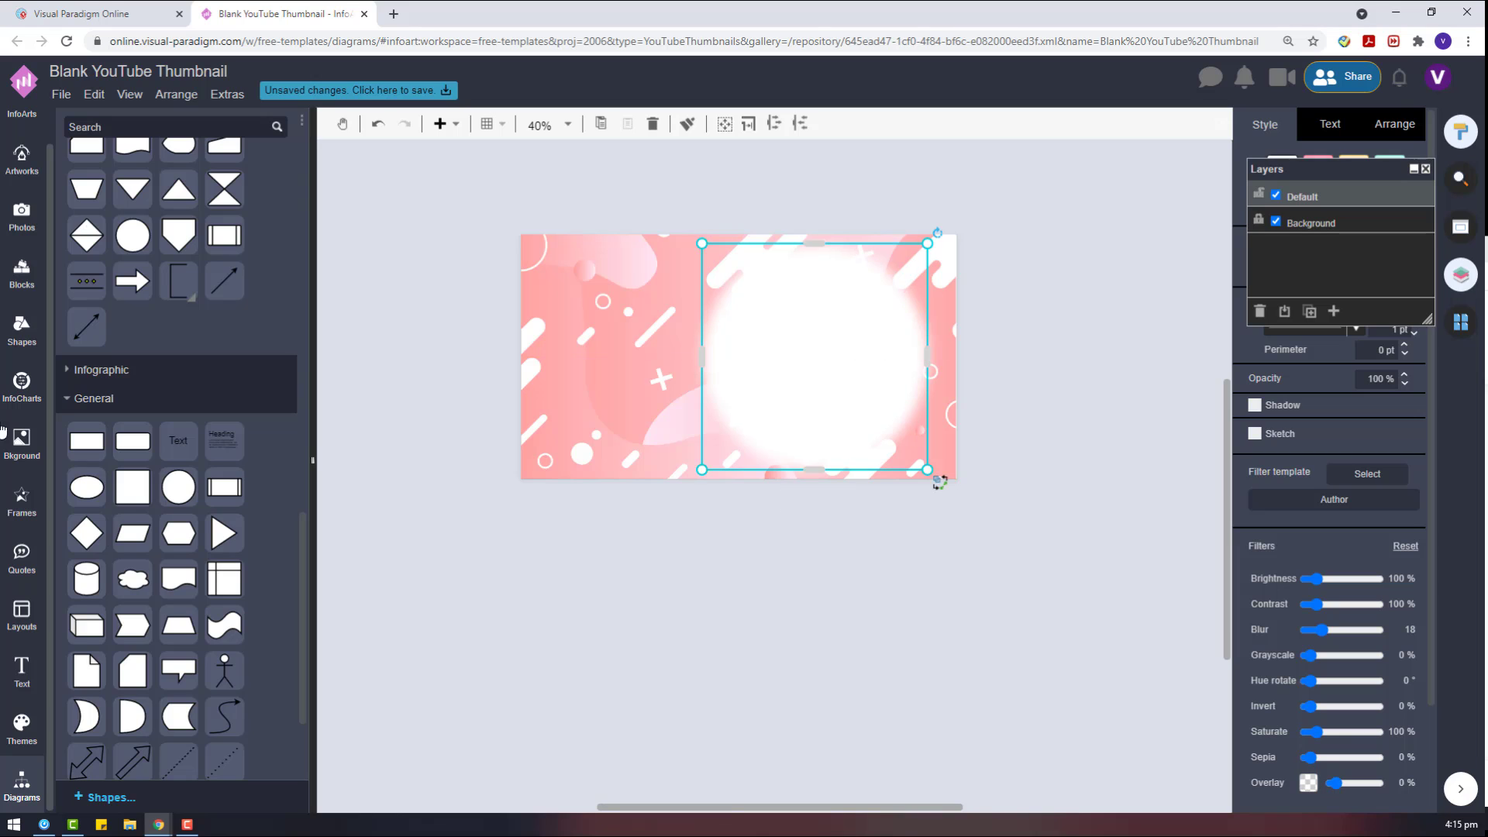
# Step: Add the square photo frame made of vertical strips below the page
pyautogui.click(22, 500)
pyautogui.scroll(-5, 160, 573)
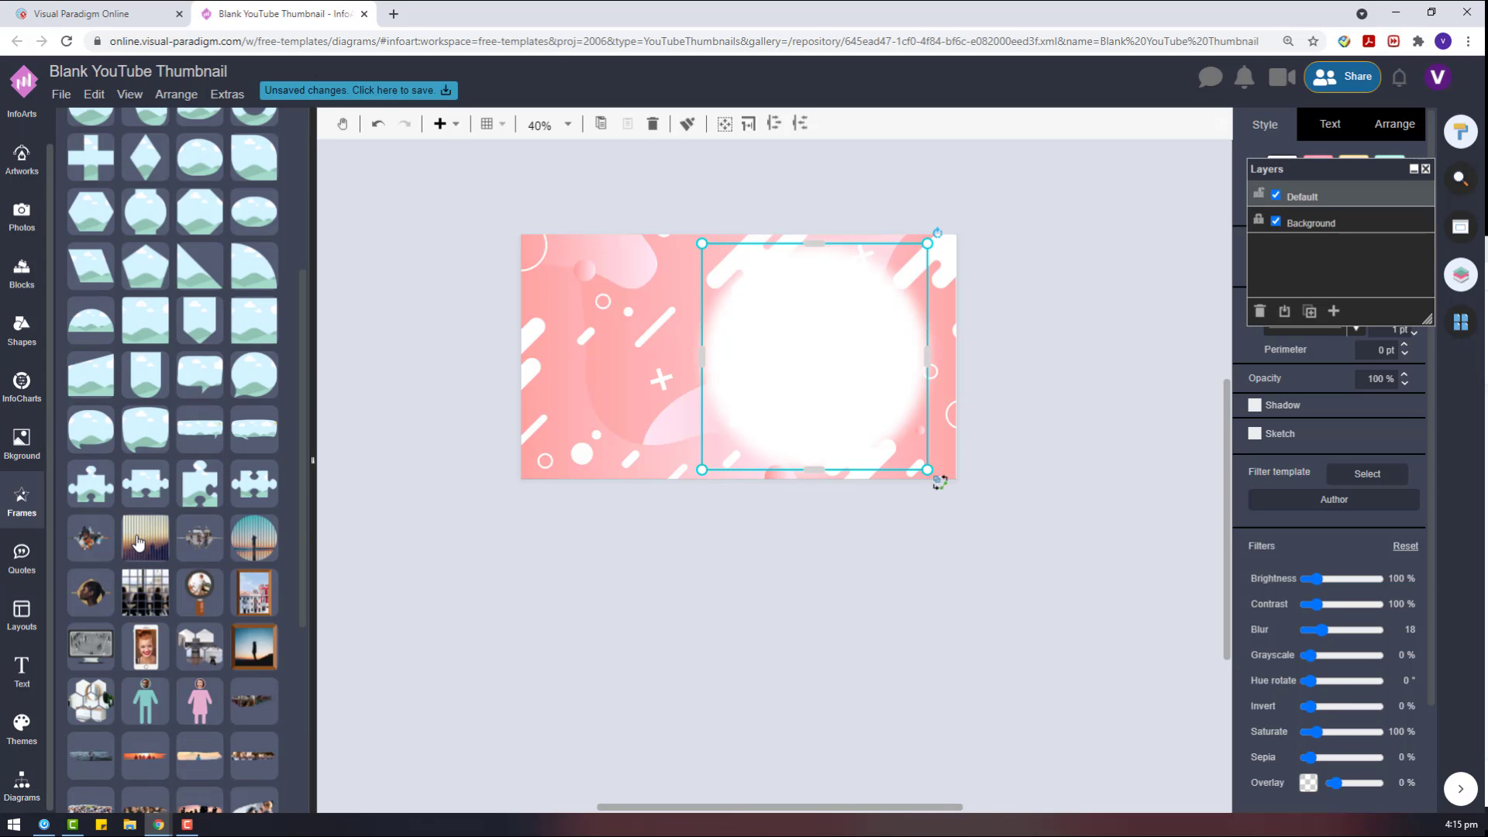
pyautogui.moveTo(138, 543); pyautogui.dragTo(625, 631)
# Step: Try out the window-grid frame on the page's left half and a second frame below it, and delete both
pyautogui.moveTo(145, 593); pyautogui.dragTo(870, 671)
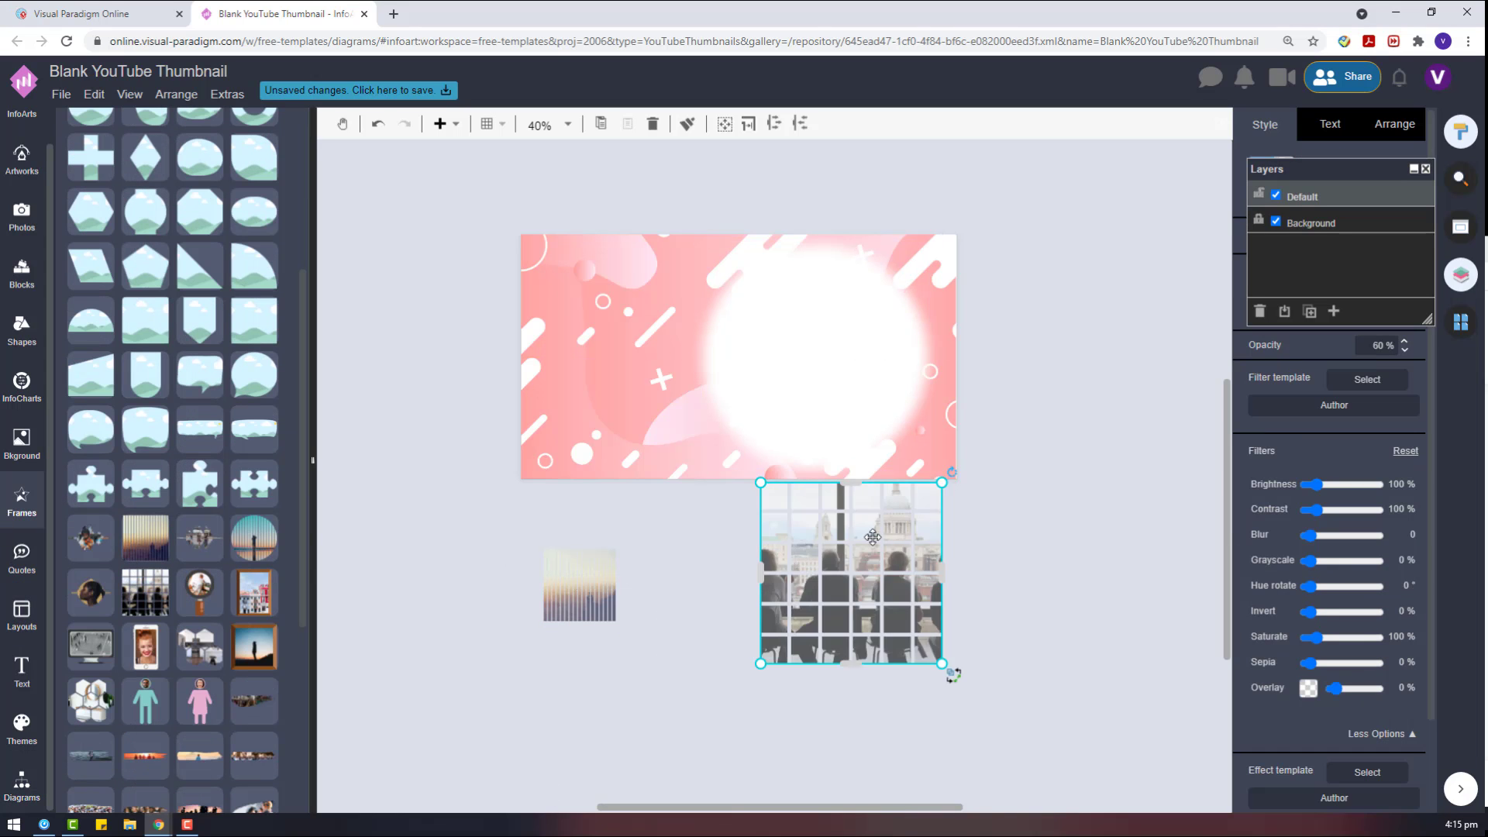
pyautogui.moveTo(872, 537); pyautogui.dragTo(663, 322)
pyautogui.click(583, 587)
pyautogui.moveTo(161, 634); pyautogui.dragTo(816, 509)
pyautogui.moveTo(802, 559); pyautogui.dragTo(874, 618)
pyautogui.press('Delete')
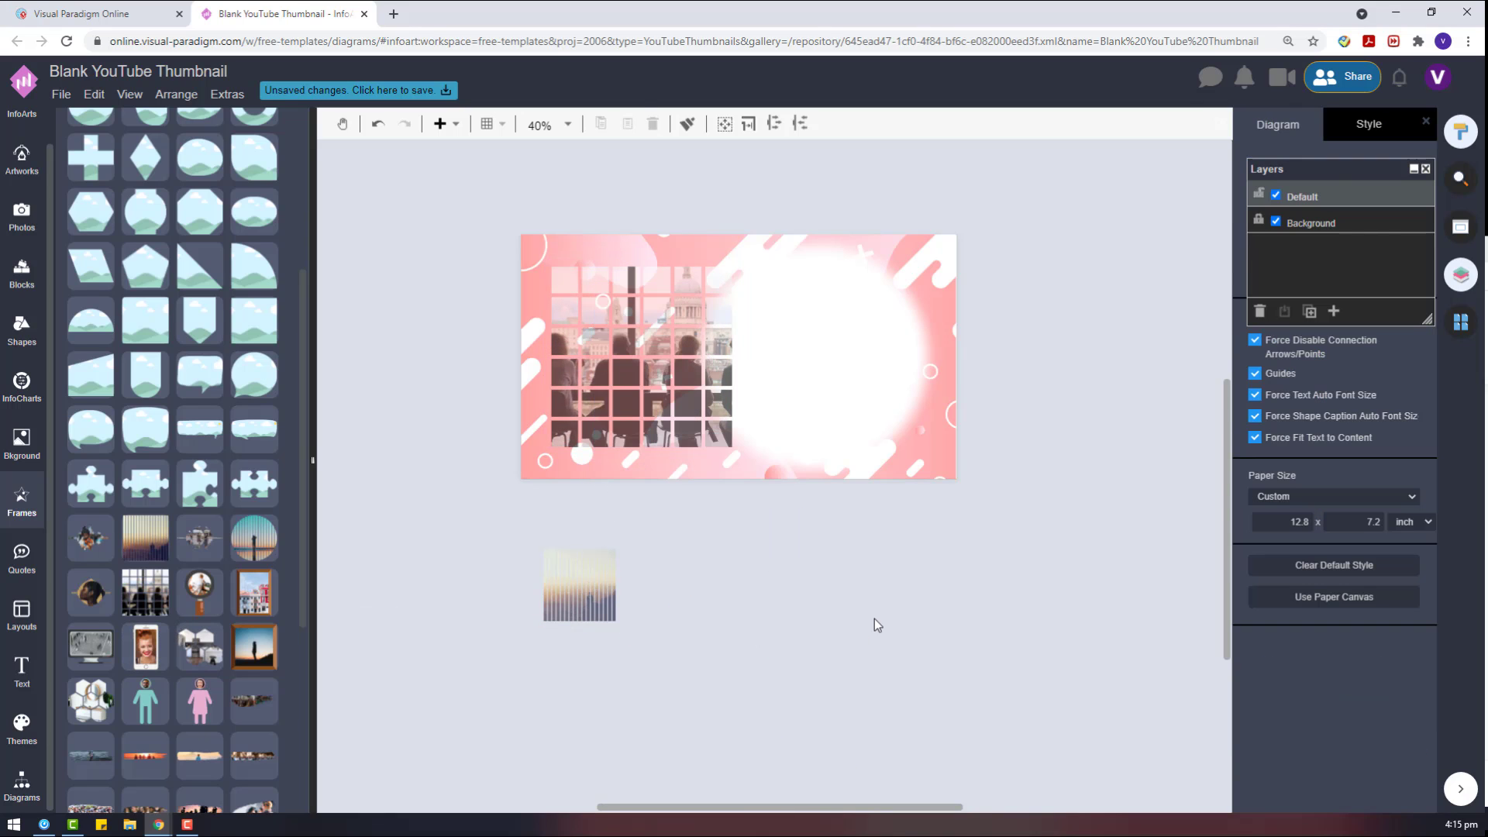
pyautogui.moveTo(734, 449); pyautogui.dragTo(884, 631)
pyautogui.press('Delete')
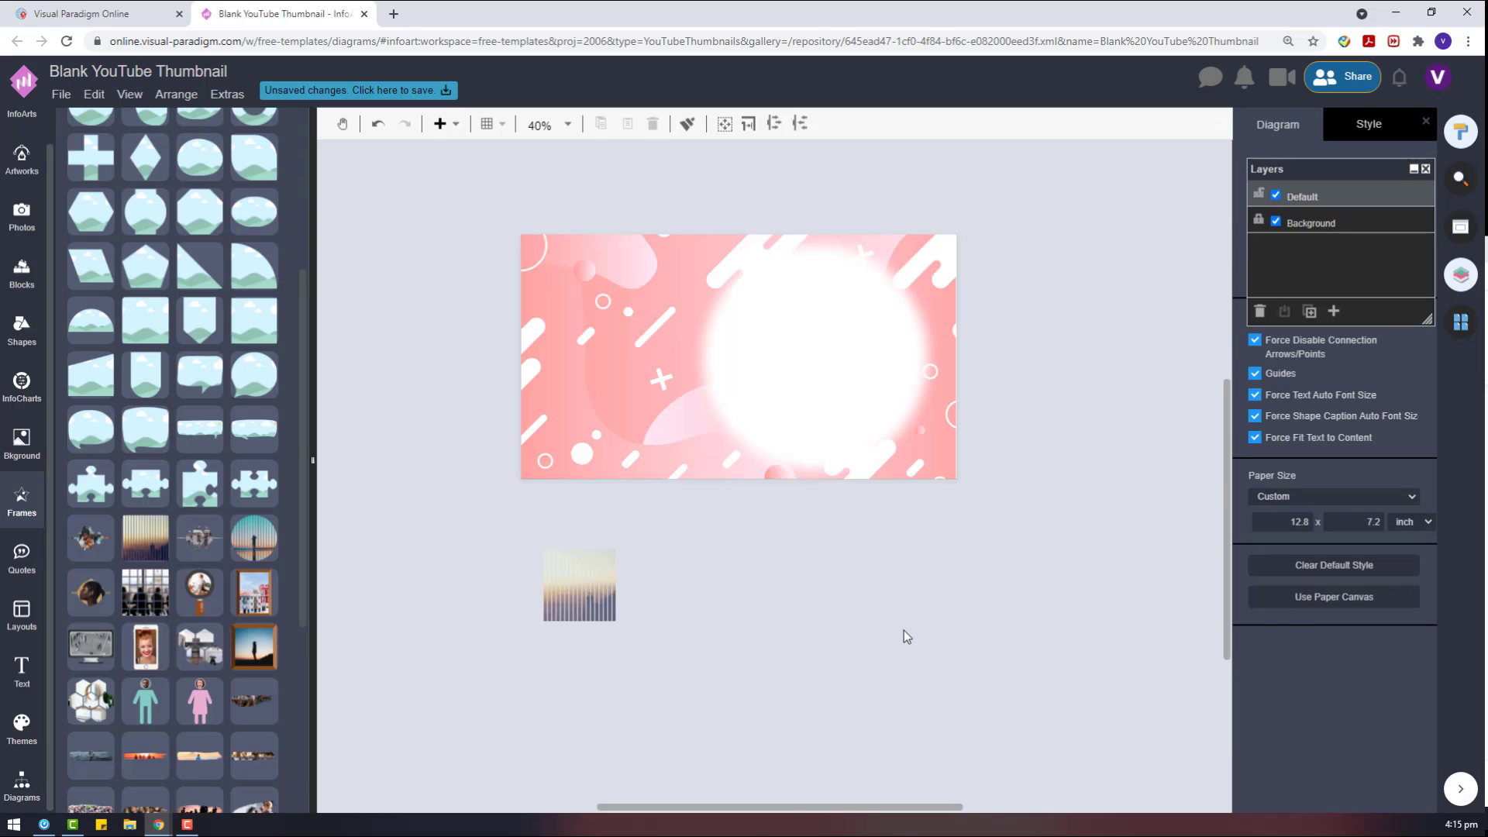
# Step: Enlarge the vertical-strip frame at 100 % opacity and remove its sample sunset photo
pyautogui.click(599, 609)
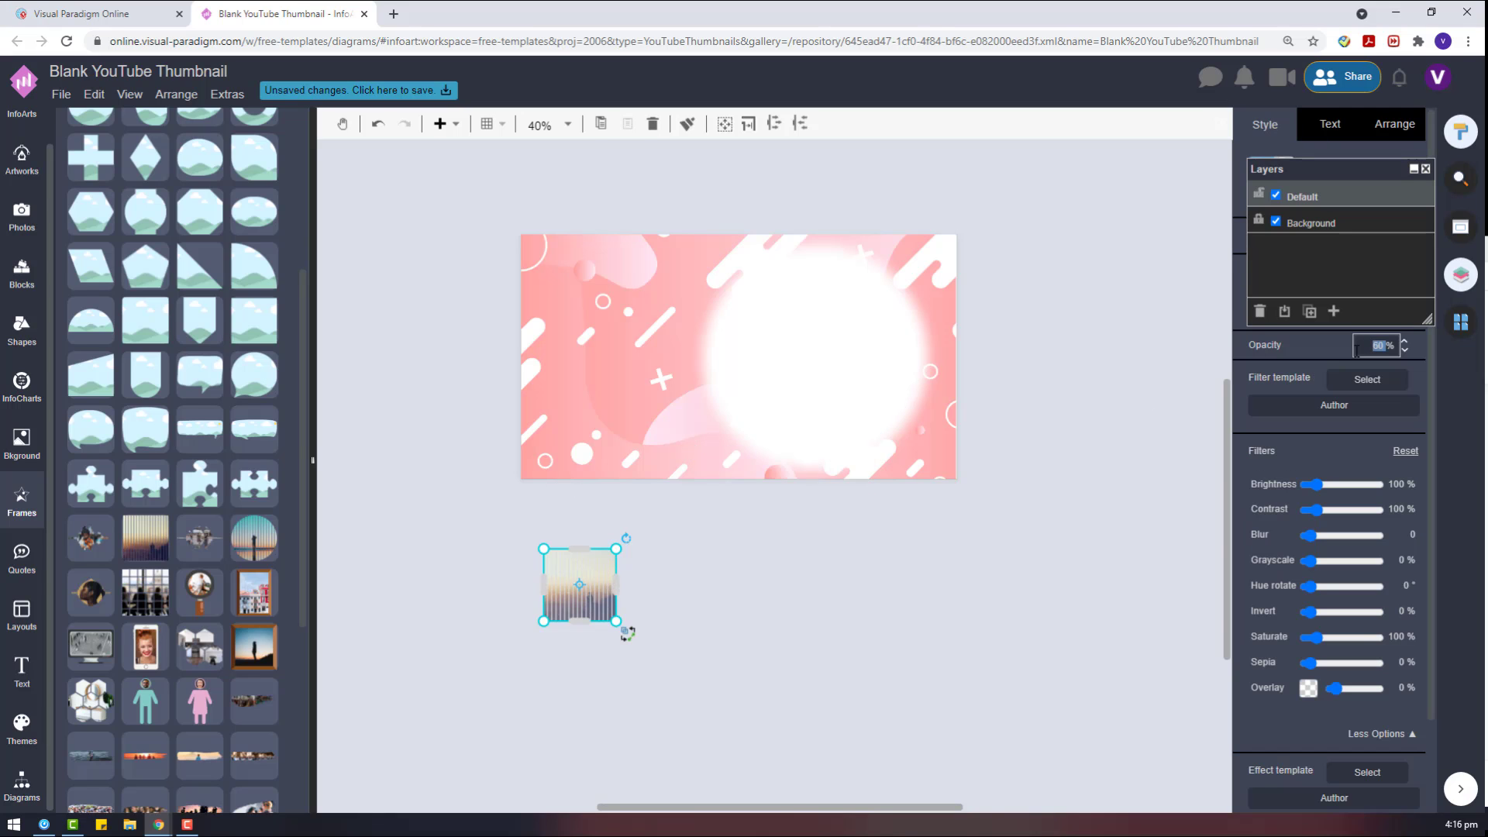
pyautogui.moveTo(615, 550); pyautogui.dragTo(705, 460)
pyautogui.rightClick(623, 535)
pyautogui.click(686, 676)
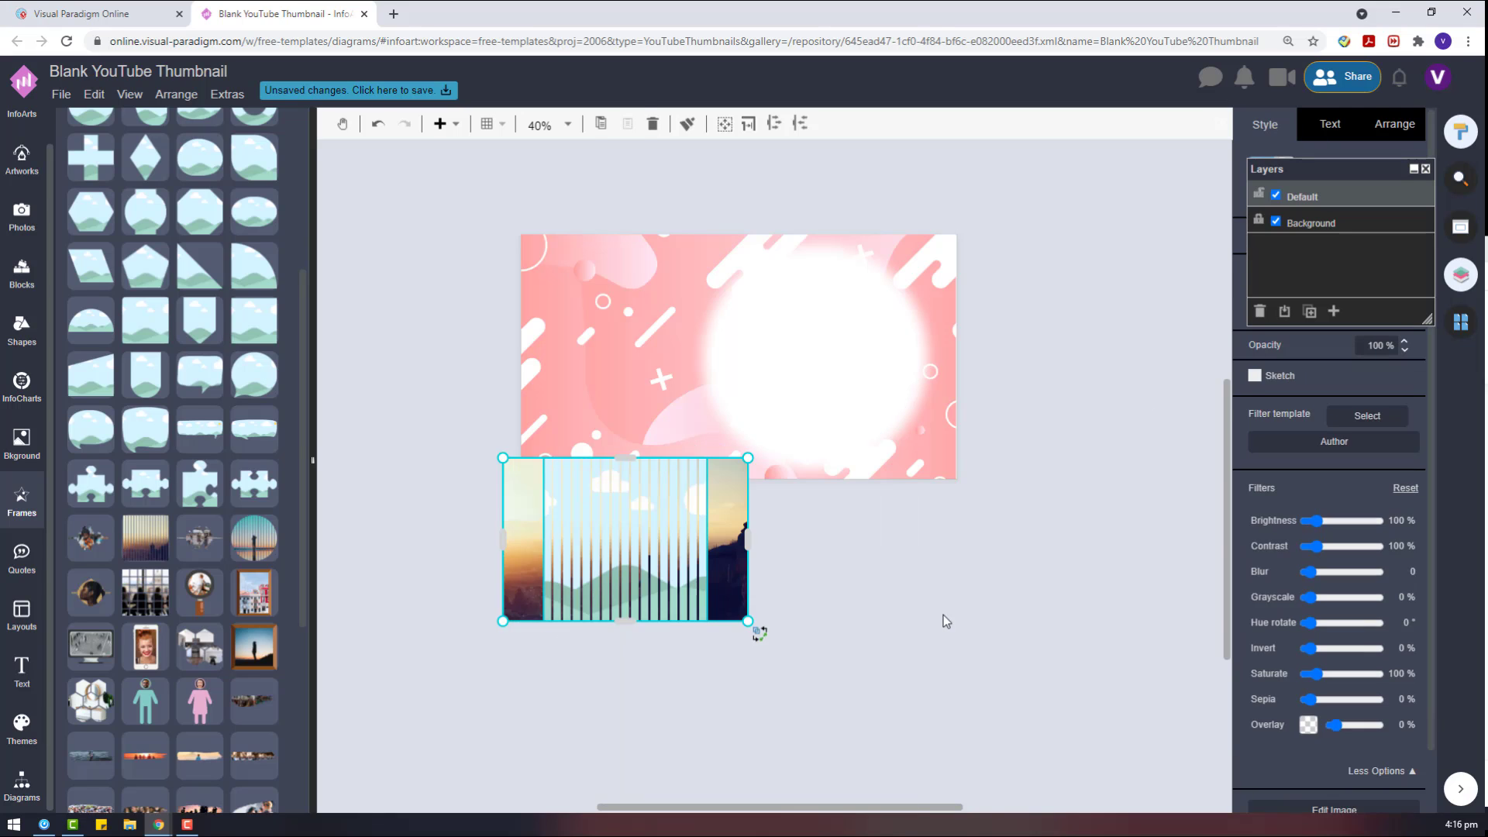
pyautogui.click(943, 620)
pyautogui.click(745, 548)
pyautogui.press('Delete')
# Step: Search the photo library for "fashion"
pyautogui.click(11, 220)
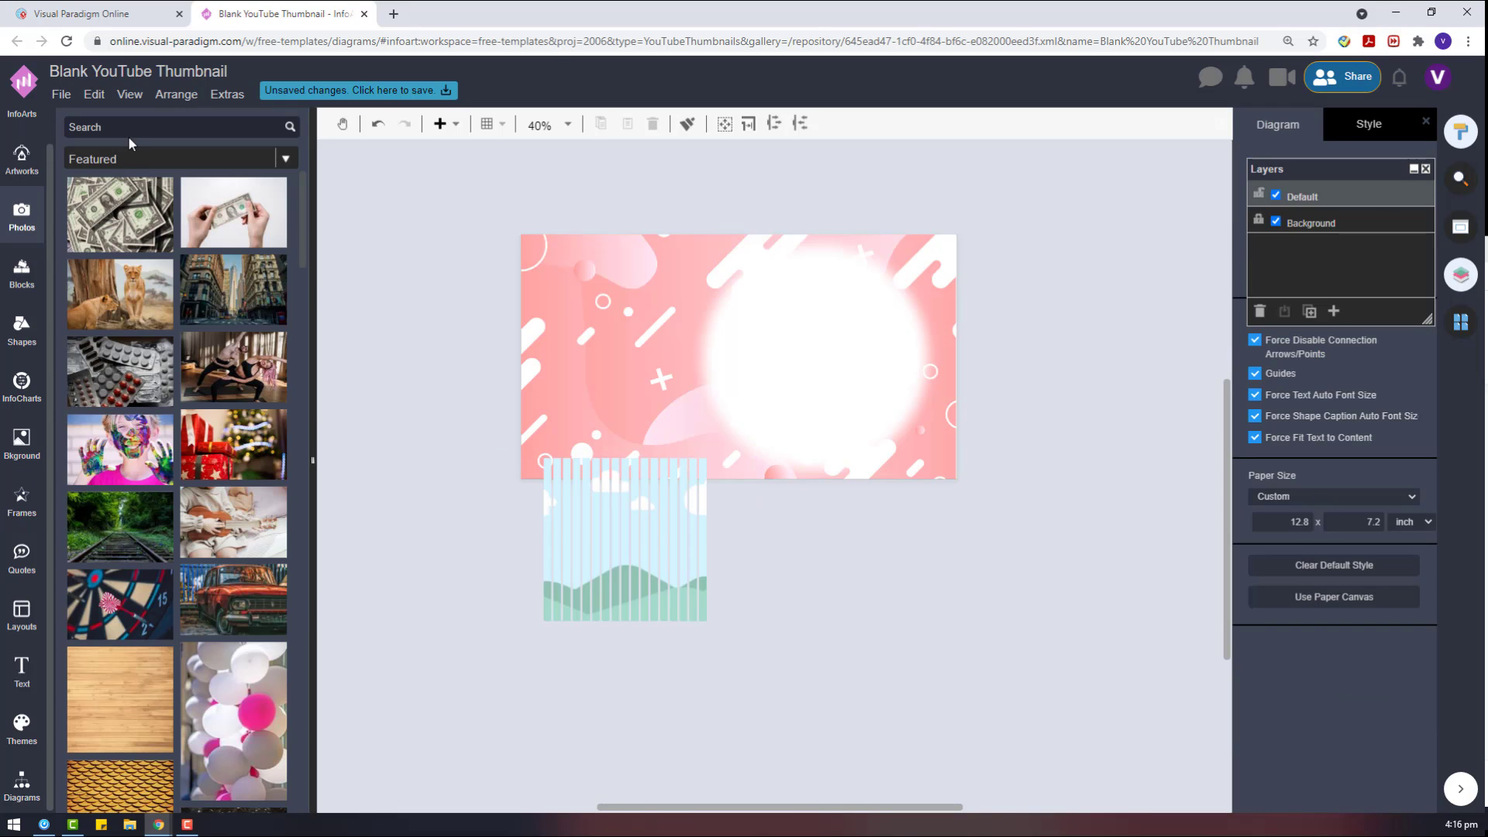
pyautogui.click(130, 136)
pyautogui.write('fashion')
pyautogui.press('Return')
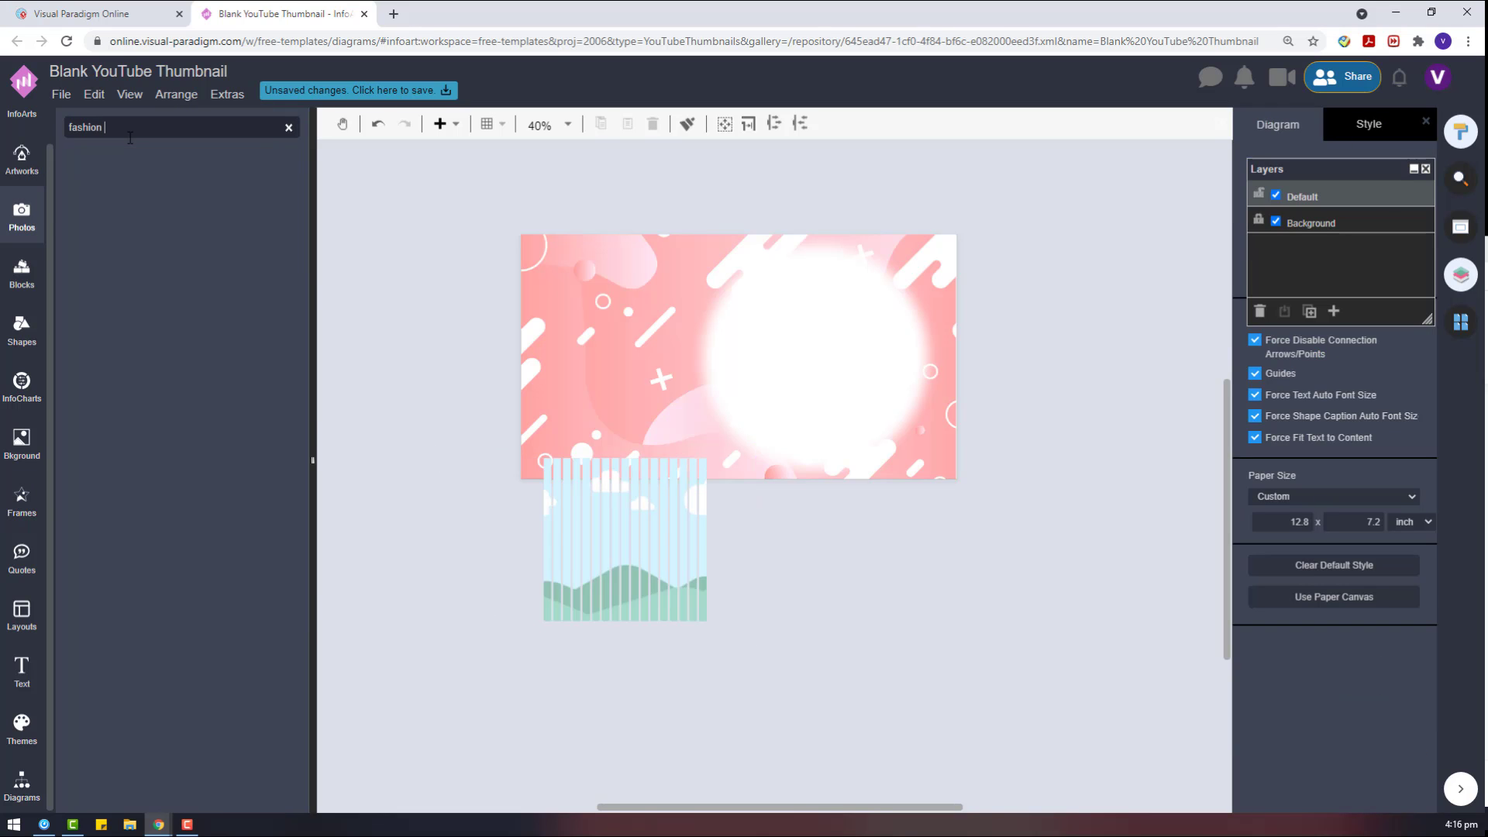
pyautogui.scroll(-3, 207, 598)
# Step: Add the photo of two women in red outfits below the page and enlarge it
pyautogui.moveTo(130, 412)
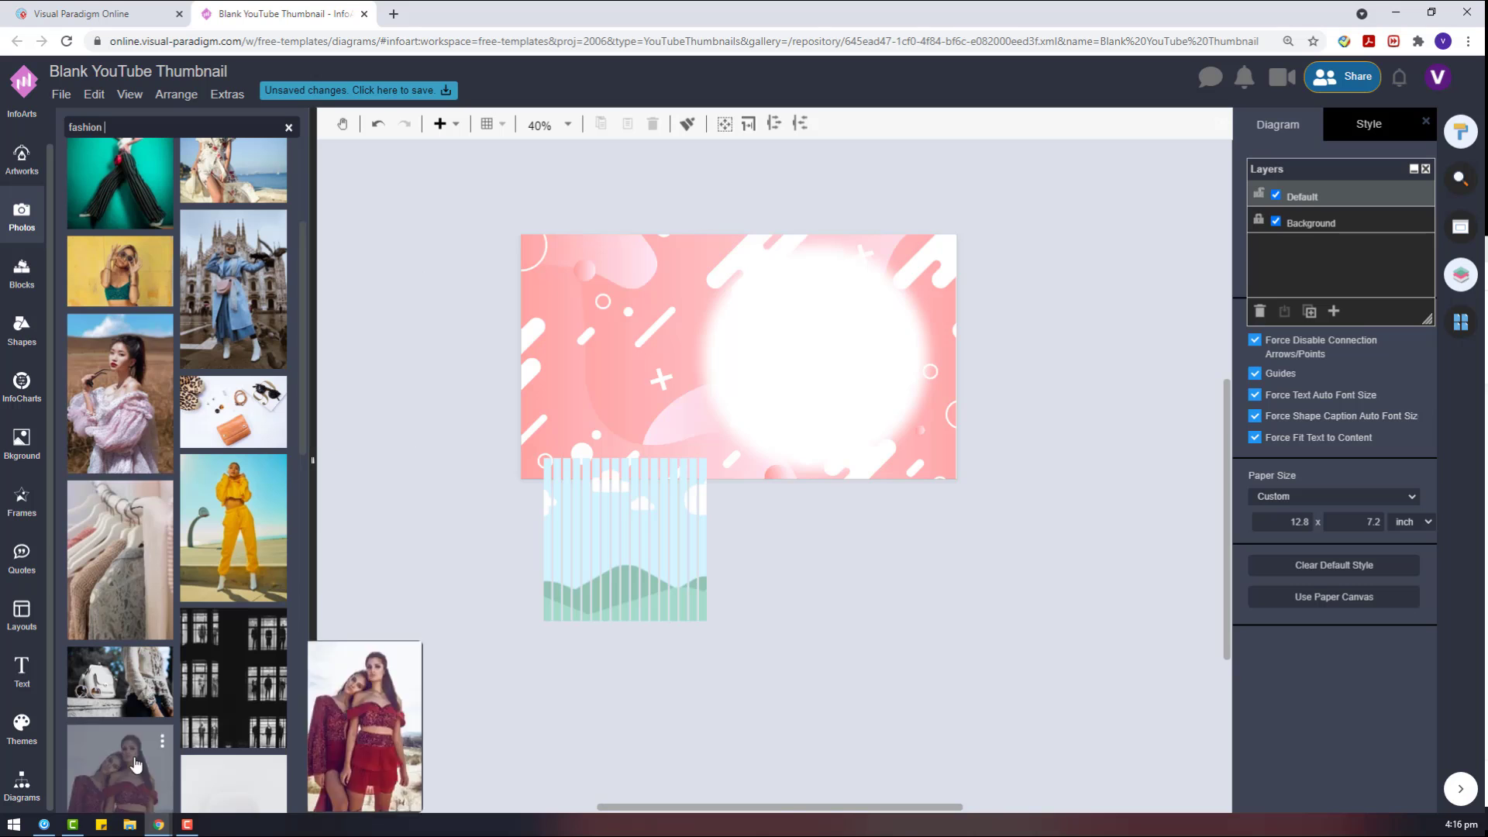
pyautogui.moveTo(121, 767); pyautogui.dragTo(851, 497)
pyautogui.hotkey('ctrl', 'z')
pyautogui.moveTo(121, 767); pyautogui.dragTo(879, 612)
pyautogui.scroll(-2, 865, 458)
pyautogui.moveTo(840, 414); pyautogui.dragTo(790, 337)
# Step: Add the photo of the woman in the pink blouse below the page and delete the two-women photo
pyautogui.moveTo(129, 392); pyautogui.dragTo(732, 575)
pyautogui.click(862, 432)
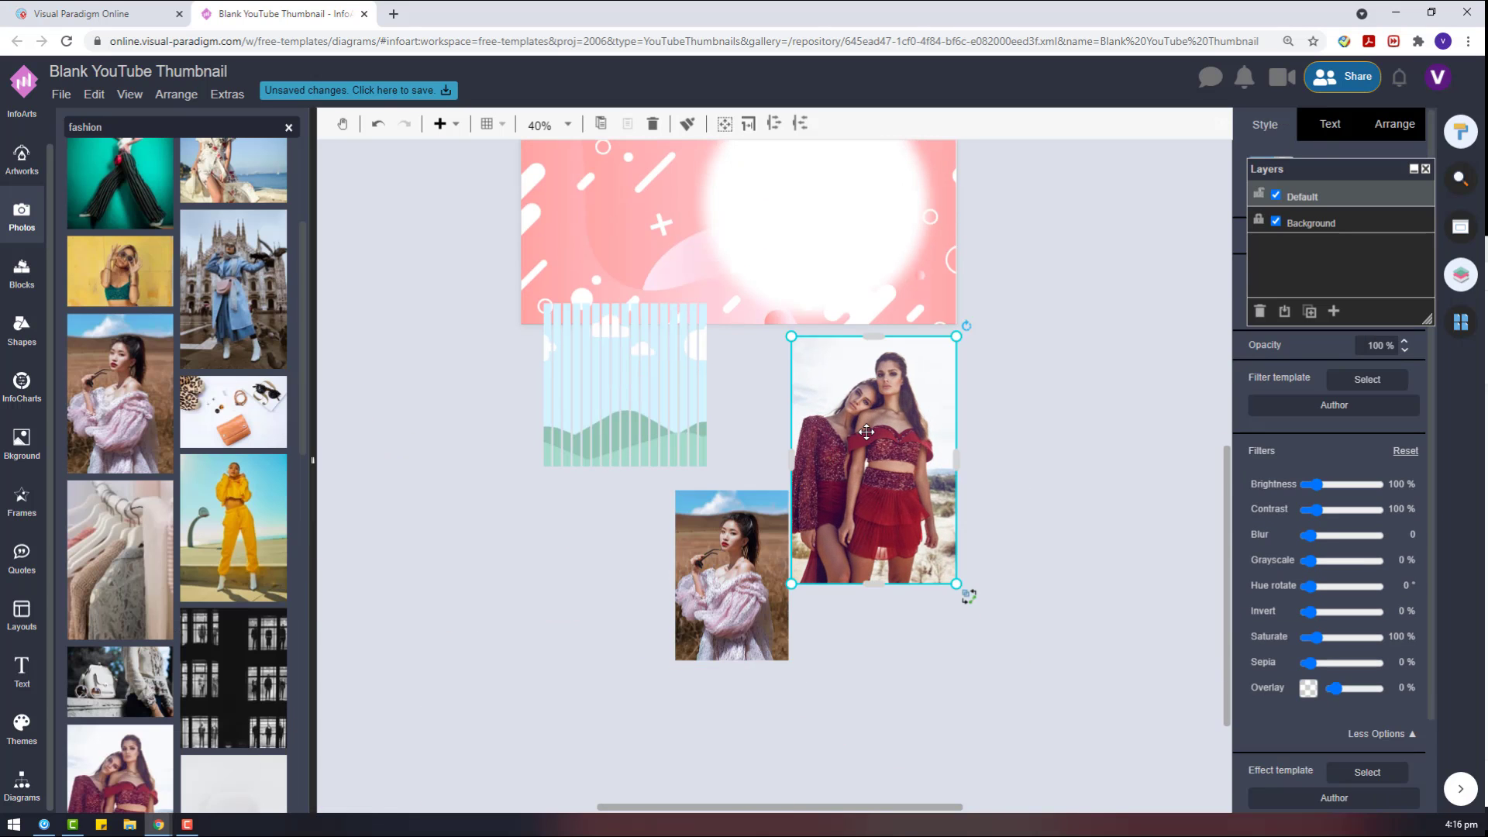
pyautogui.press('Delete')
# Step: Flip the photo of the woman in the pink blouse horizontally and enlarge it
pyautogui.click(721, 540)
pyautogui.click(1387, 130)
pyautogui.click(1306, 538)
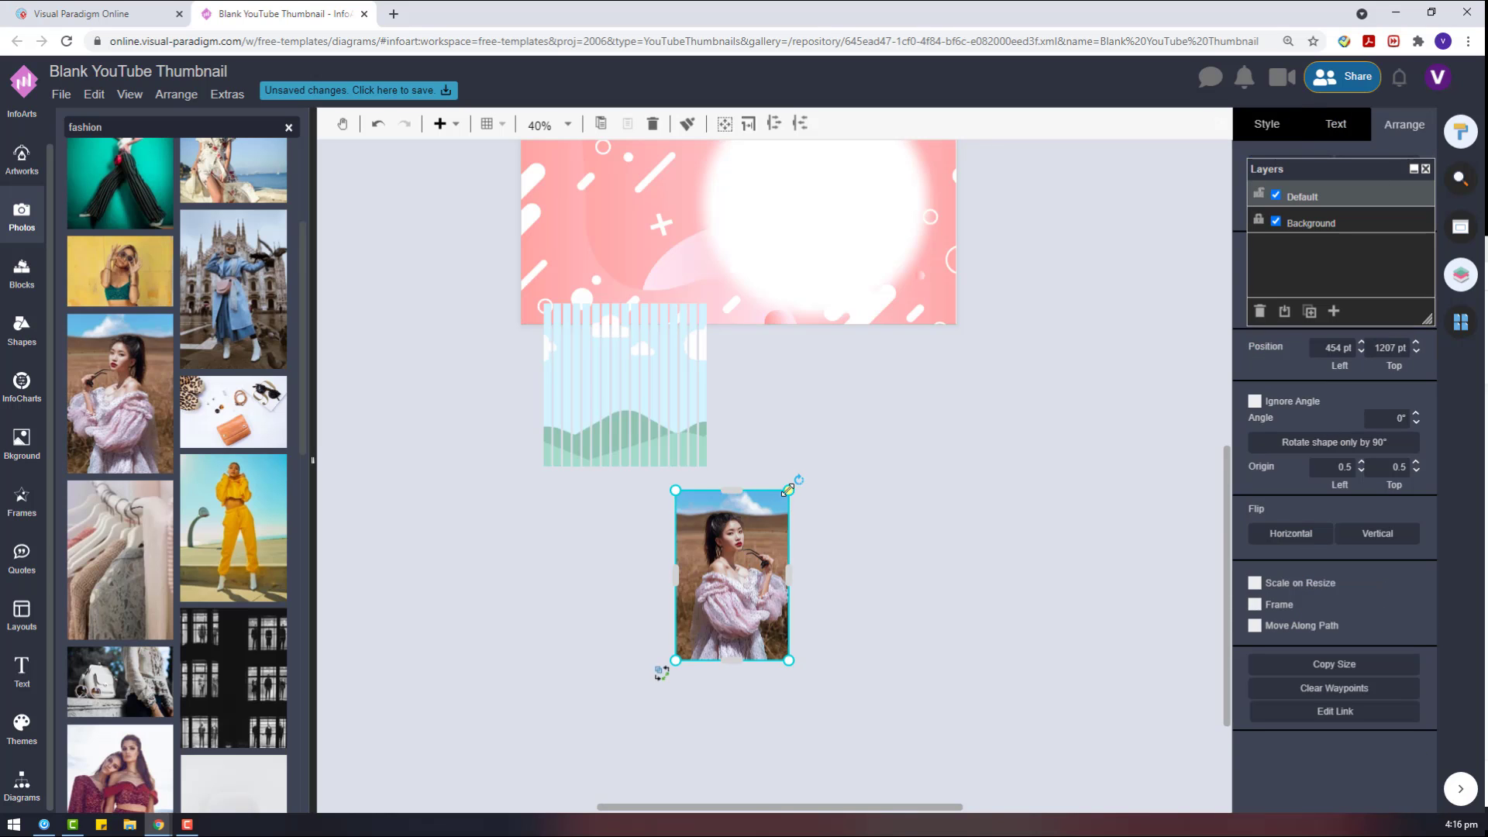
pyautogui.moveTo(787, 490); pyautogui.dragTo(855, 387)
# Step: Position and scale the flipped photo over the vertical-strip frame and place it inside that frame
pyautogui.click(664, 333)
pyautogui.rightClick(671, 335)
pyautogui.moveTo(953, 524)
pyautogui.click(1019, 527)
pyautogui.moveTo(854, 489); pyautogui.dragTo(708, 375)
pyautogui.moveTo(846, 642); pyautogui.dragTo(468, 245)
pyautogui.rightClick(653, 411)
pyautogui.click(727, 606)
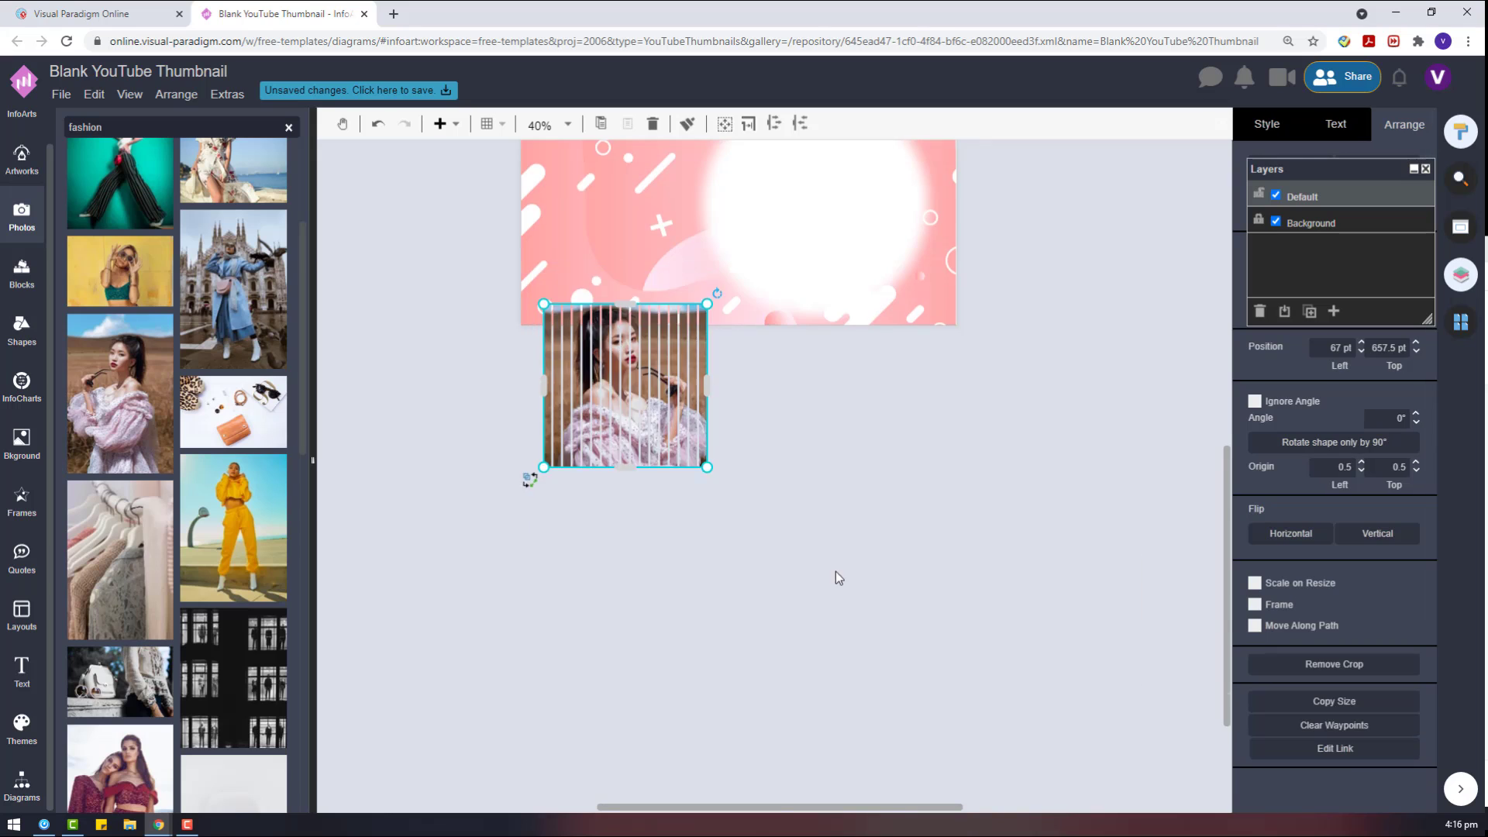
# Step: Move the framed photo onto the left half of the page
pyautogui.scroll(3, 835, 577)
pyautogui.moveTo(644, 619); pyautogui.dragTo(644, 429)
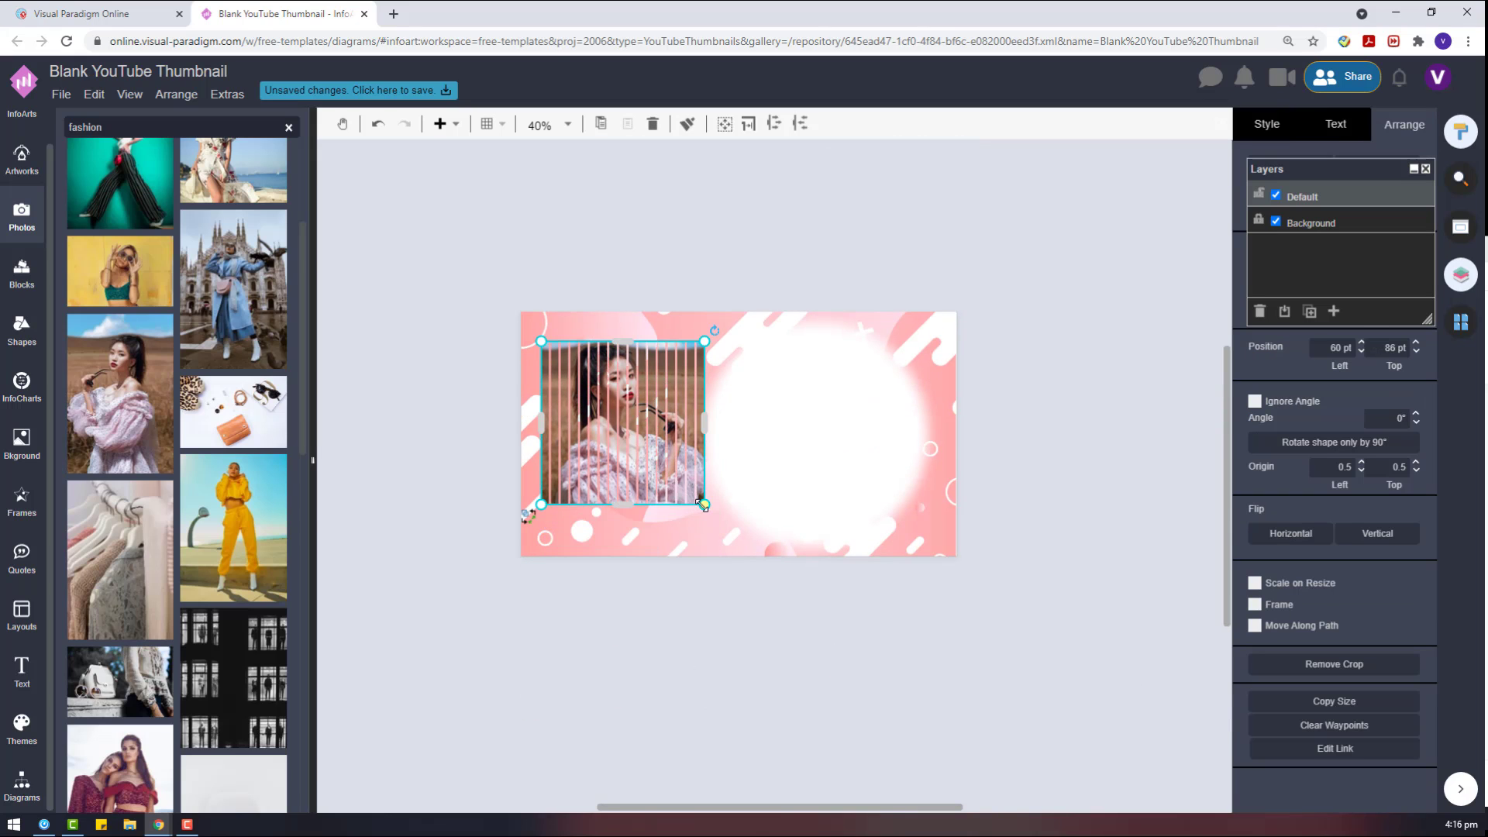
pyautogui.click(740, 574)
# Step: Unlock the Background layer and set the pink background image's opacity to 20 %
pyautogui.moveTo(1350, 177); pyautogui.dragTo(1090, 162)
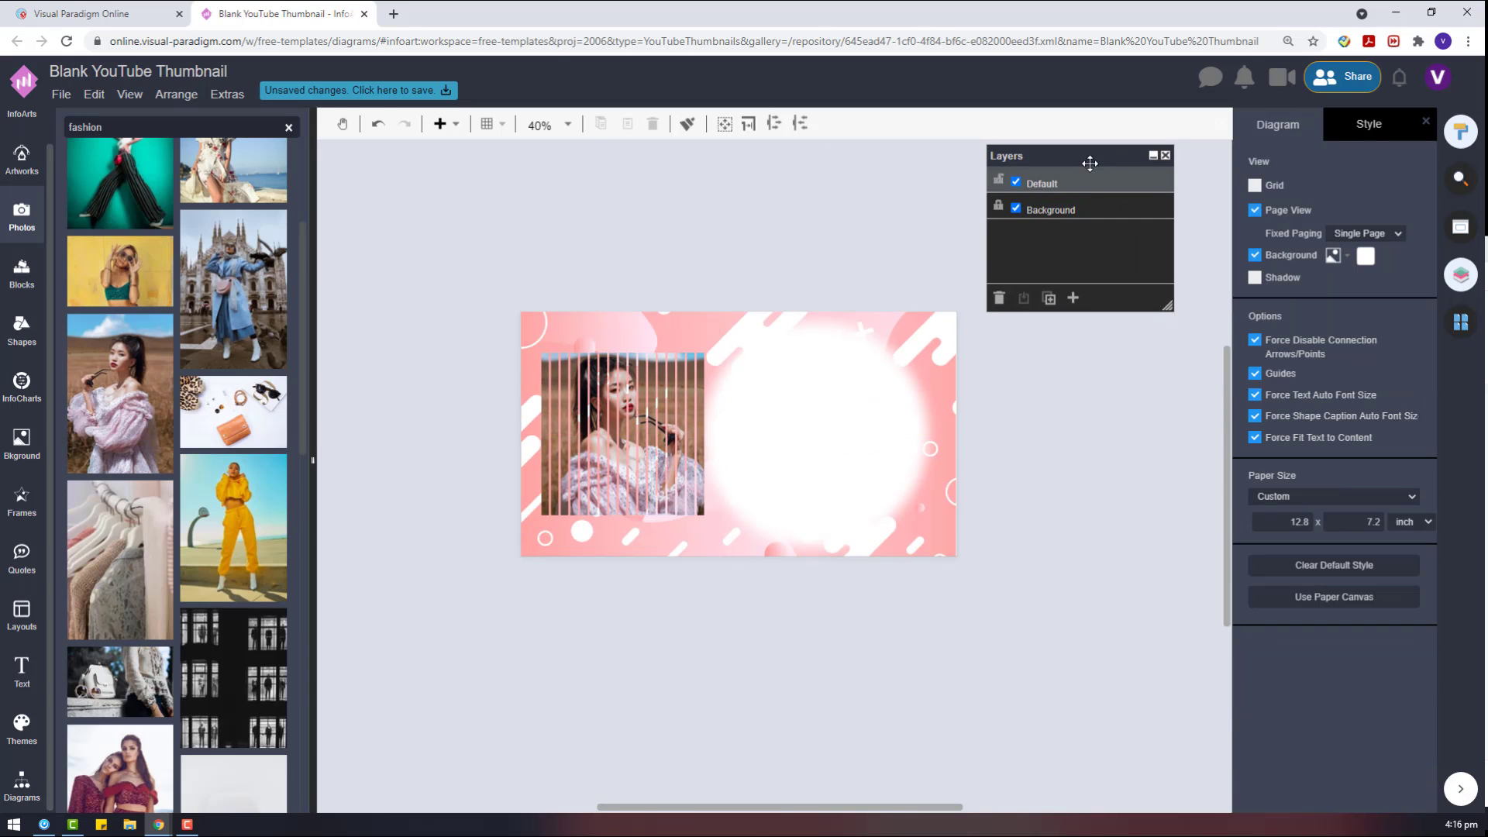
pyautogui.click(942, 347)
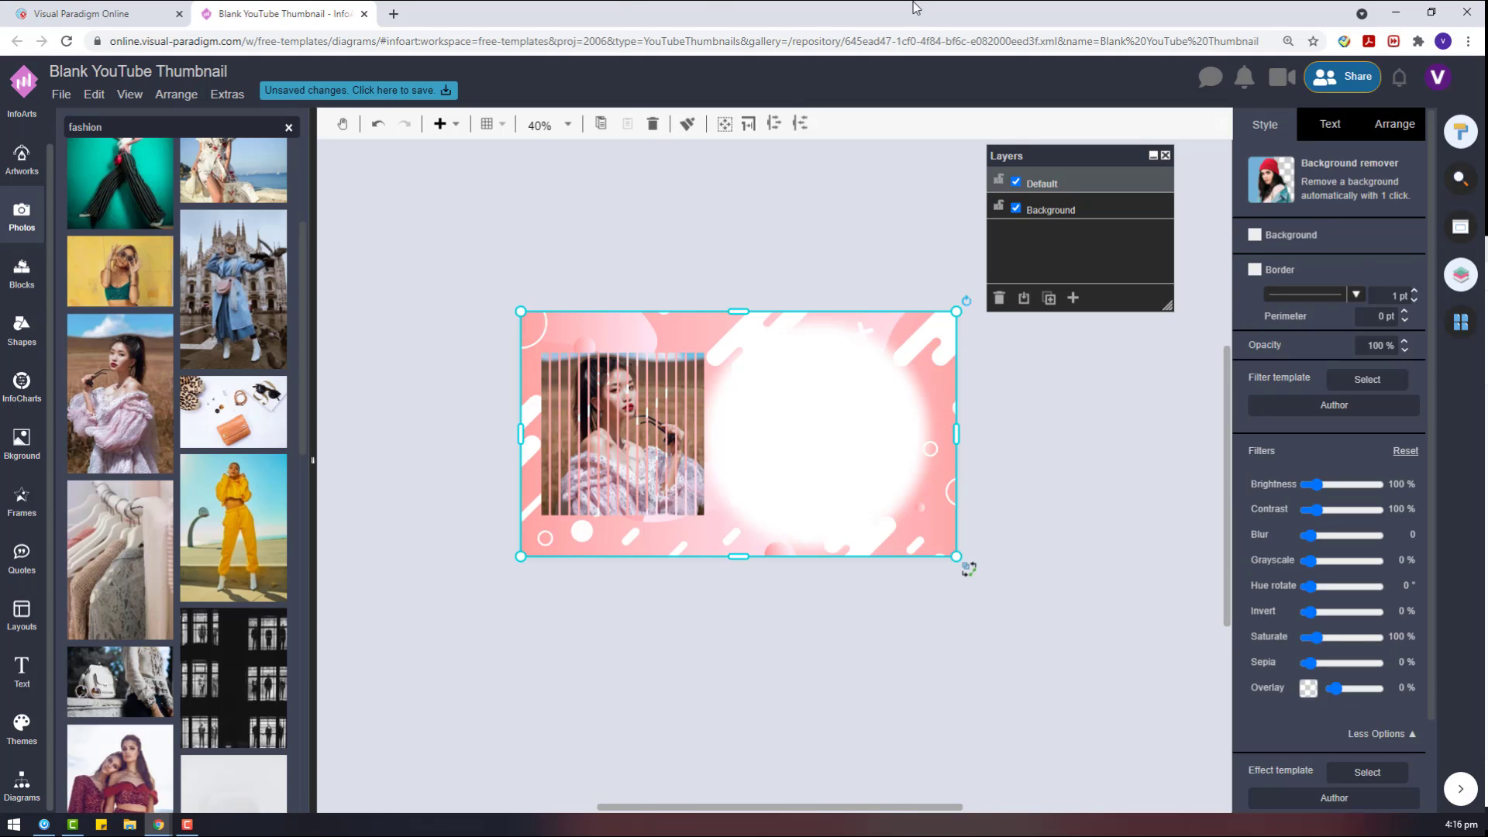
pyautogui.write('20')
pyautogui.press('Return')
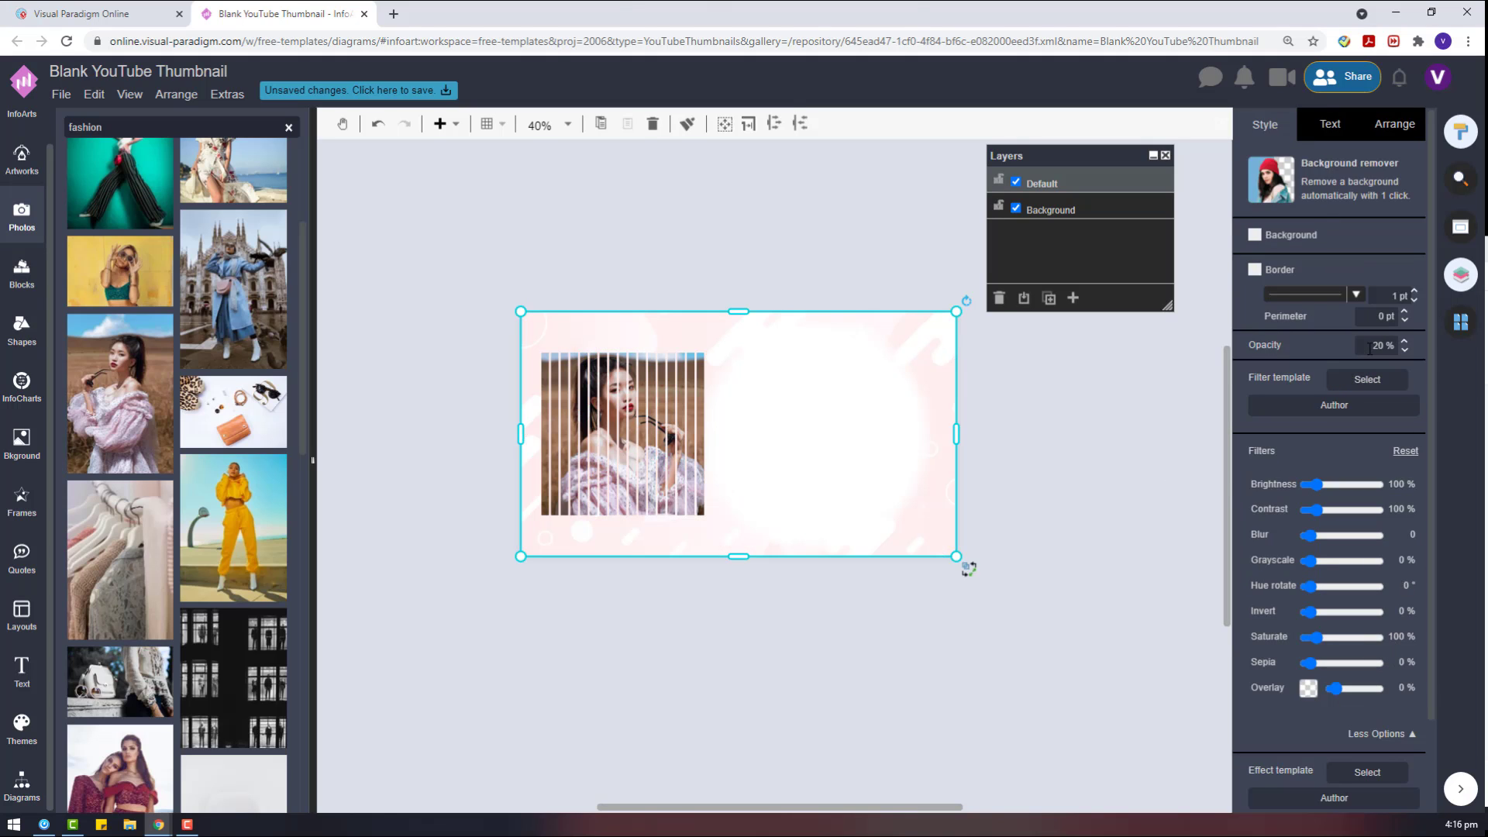
# Step: Take the photo out of the vertical-strip frame and delete that frame
pyautogui.click(1034, 447)
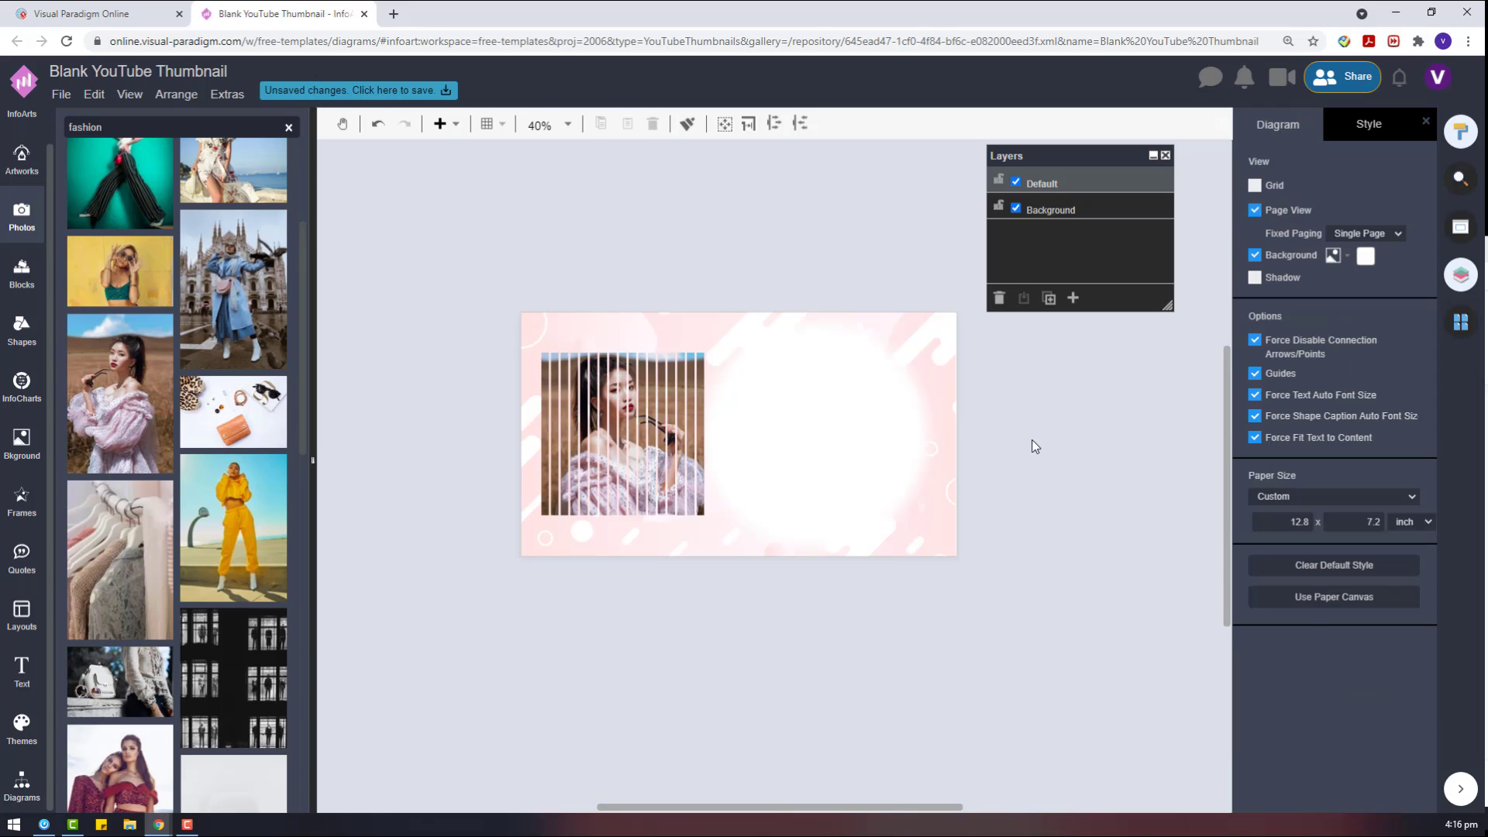
pyautogui.rightClick(623, 411)
pyautogui.click(744, 636)
pyautogui.click(1037, 631)
pyautogui.click(619, 453)
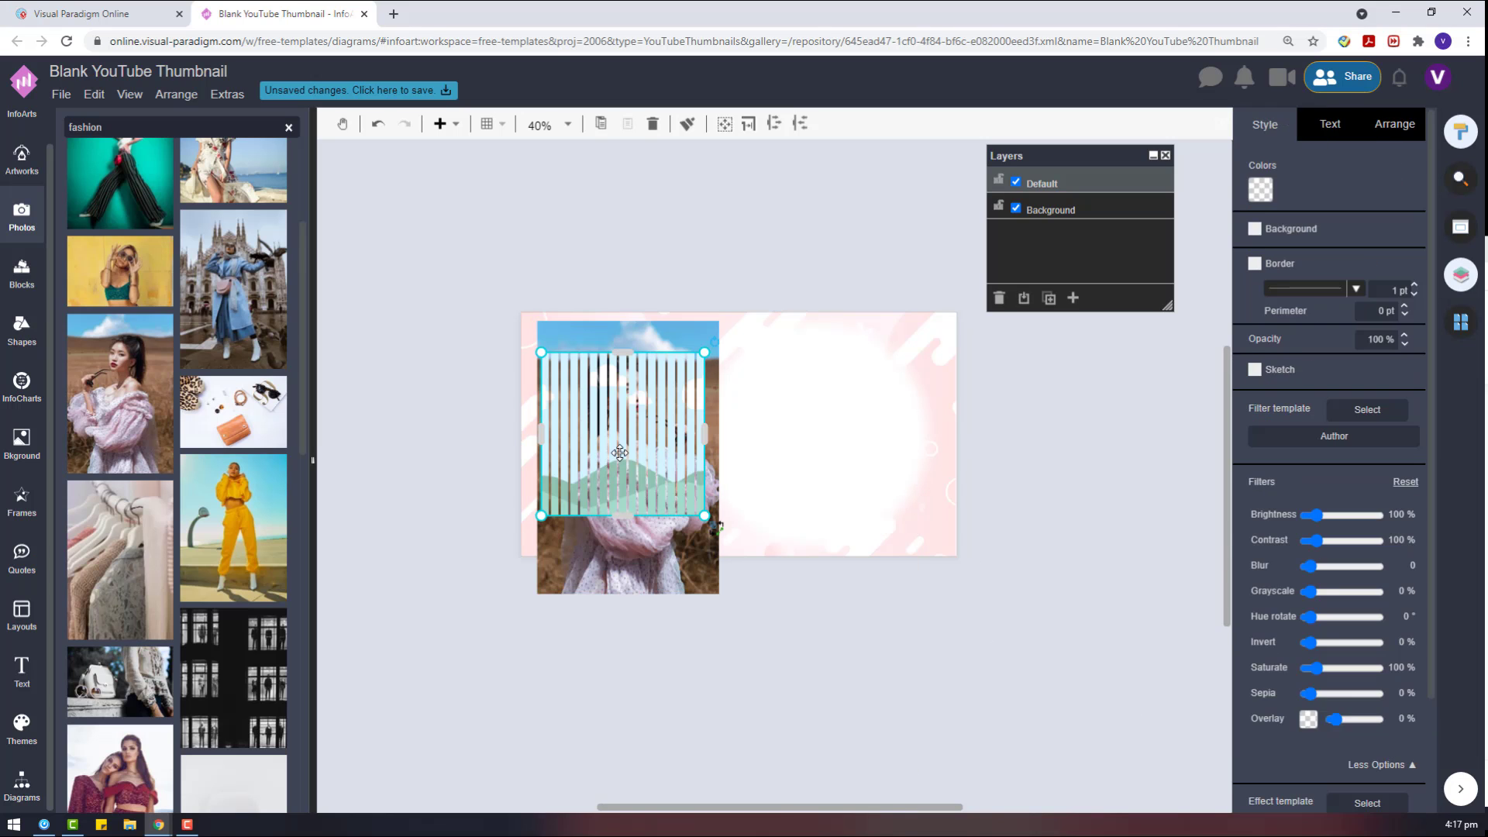
pyautogui.press('Delete')
# Step: Add a round speech-bubble frame in the empty area beside the page
pyautogui.click(23, 448)
pyautogui.click(22, 383)
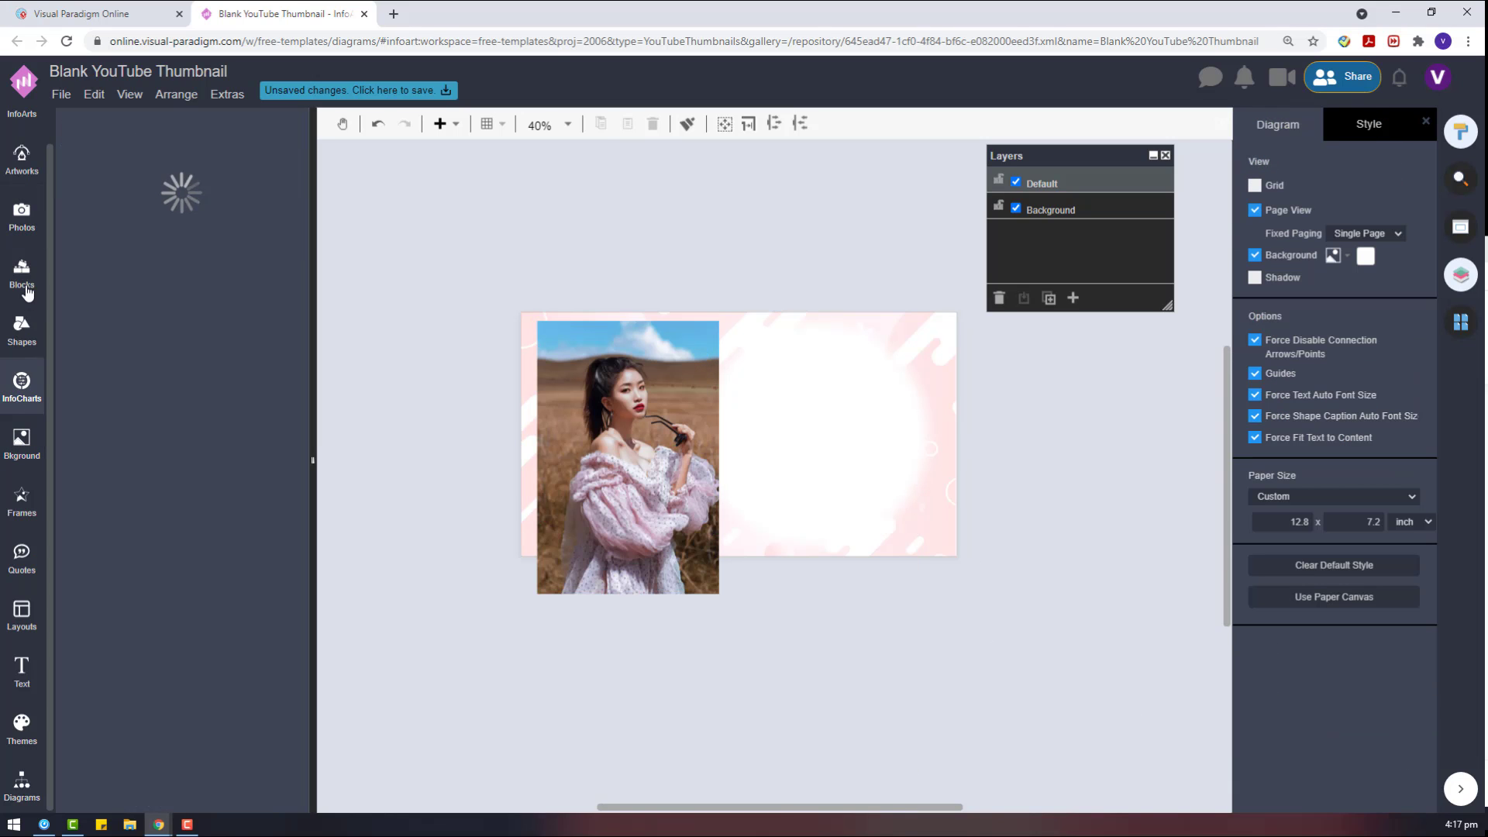
pyautogui.click(22, 504)
pyautogui.moveTo(254, 374); pyautogui.dragTo(1114, 555)
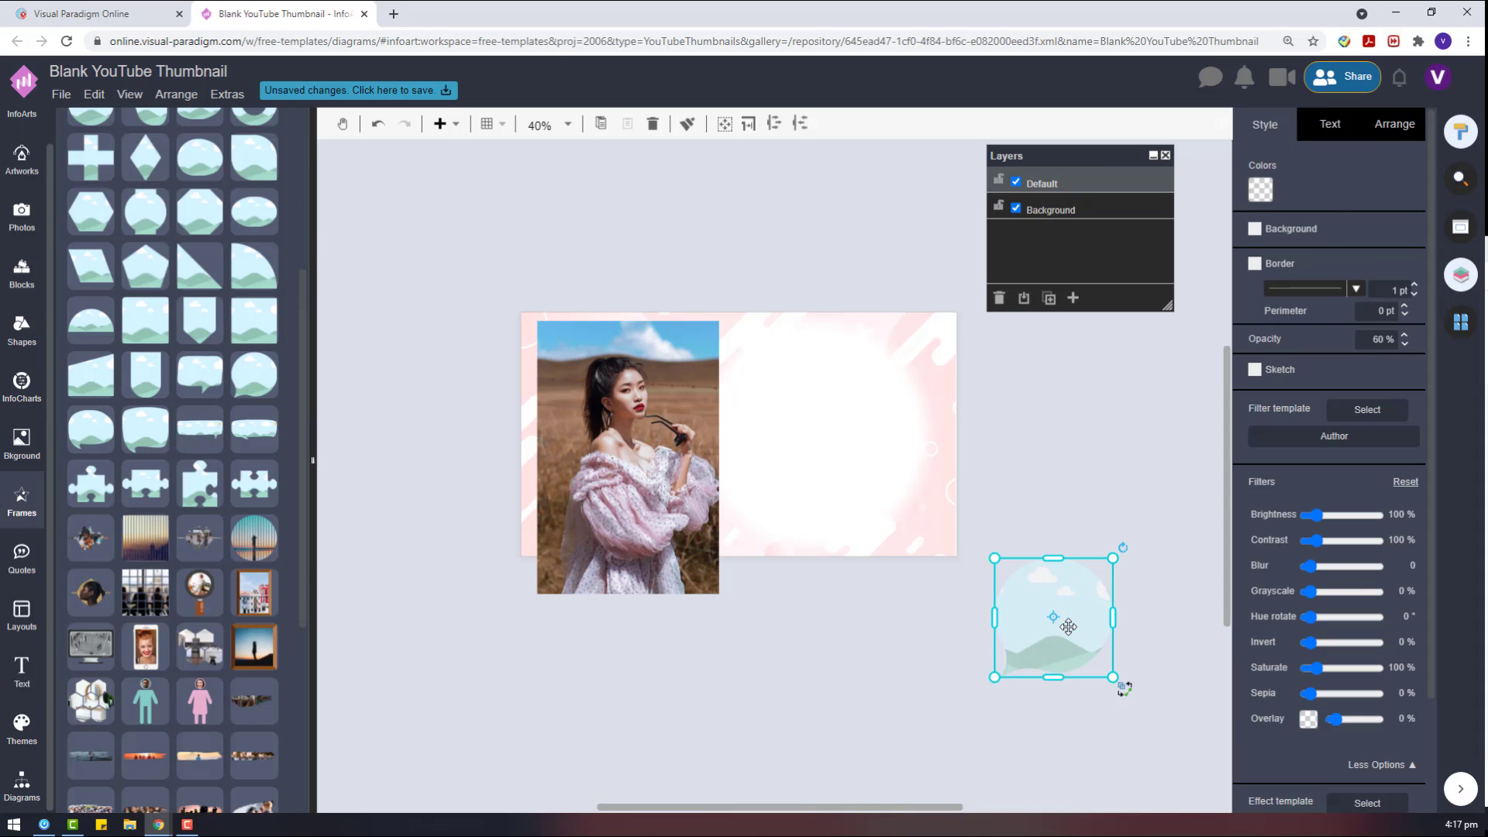
# Step: Fit the horizontally flipped speech-bubble frame over the woman's face and shoulders and crop the photo into it
pyautogui.click(1394, 124)
pyautogui.moveTo(1079, 595); pyautogui.dragTo(650, 388)
pyautogui.moveTo(680, 470); pyautogui.dragTo(701, 490)
pyautogui.moveTo(757, 679); pyautogui.dragTo(382, 303)
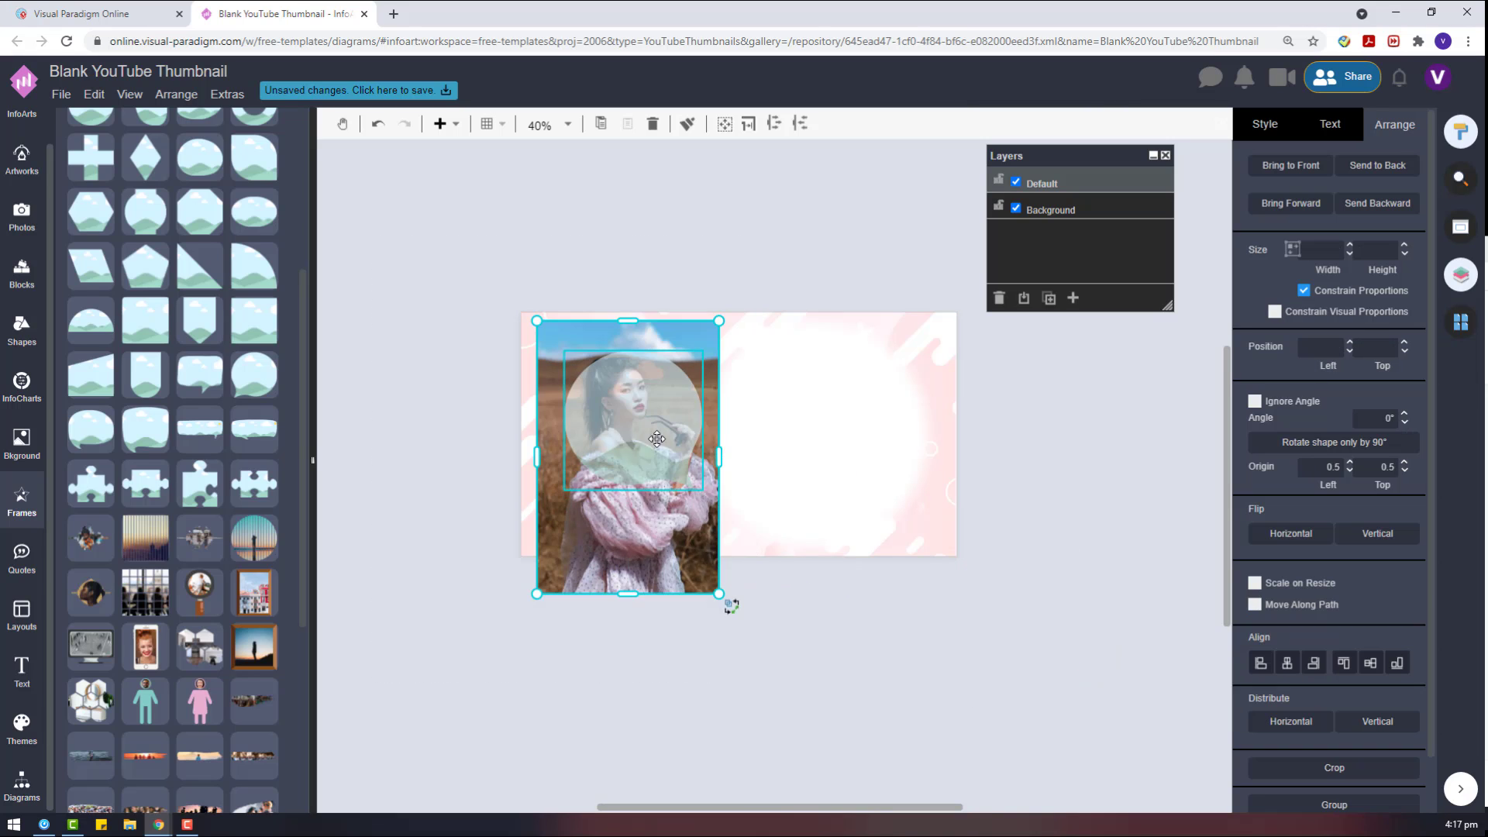
pyautogui.rightClick(627, 445)
pyautogui.click(673, 640)
# Step: Move the blurred white circle over the page's right edge and reposition the framed photo near the page's left edge
pyautogui.click(635, 401)
pyautogui.moveTo(703, 491); pyautogui.dragTo(719, 507)
pyautogui.moveTo(824, 447); pyautogui.dragTo(1003, 462)
pyautogui.click(782, 457)
pyautogui.moveTo(622, 438); pyautogui.dragTo(598, 424)
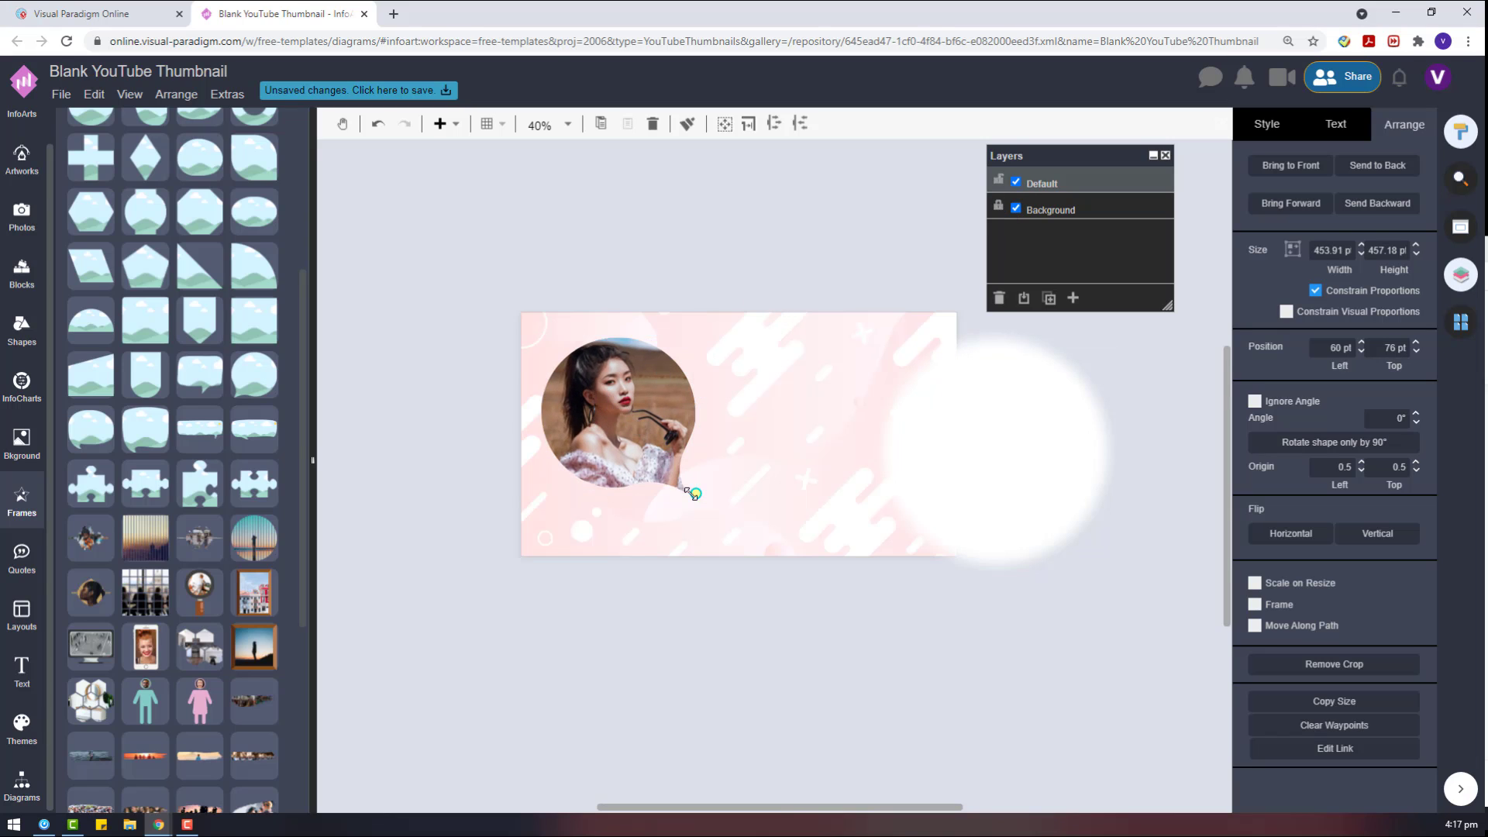
# Step: Enlarge the framed photo and set its sepia filter to 30 %
pyautogui.moveTo(695, 494); pyautogui.dragTo(717, 515)
pyautogui.click(1265, 124)
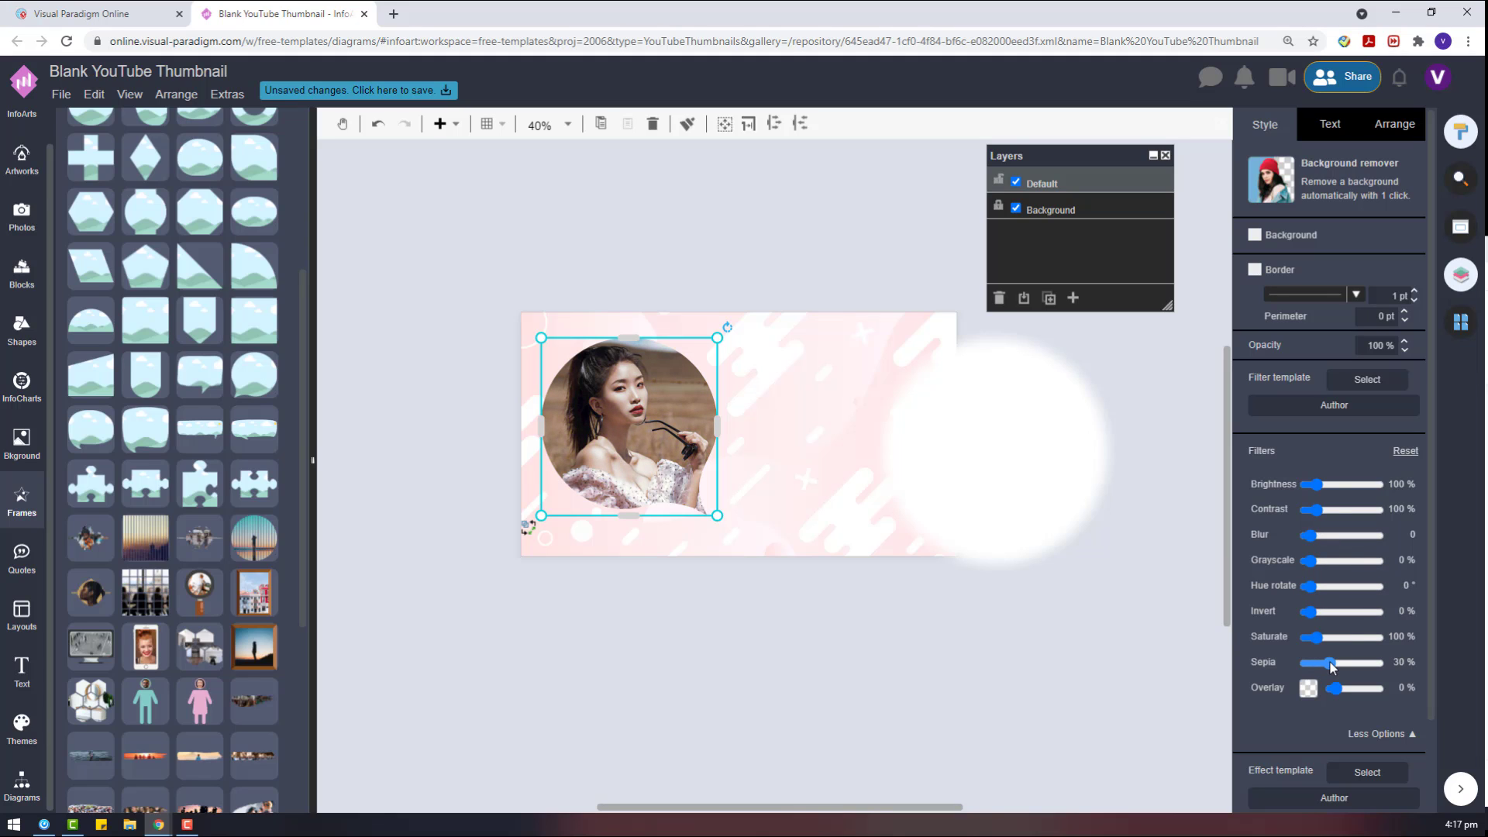
pyautogui.moveTo(717, 515); pyautogui.dragTo(724, 522)
# Step: Try rotating the framed photo counterclockwise and undo the rotation
pyautogui.moveTo(727, 321); pyautogui.dragTo(729, 357)
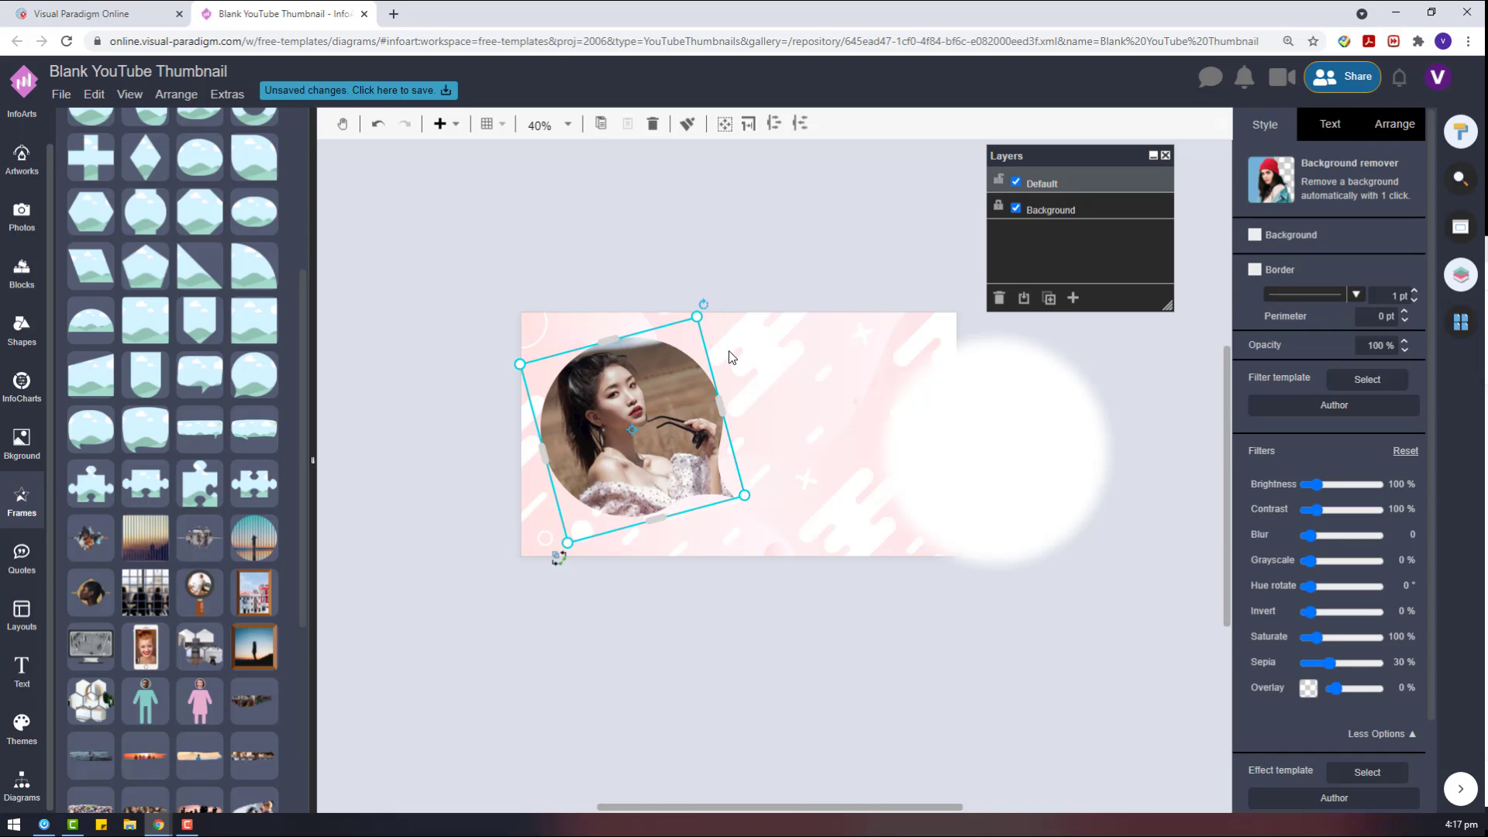
pyautogui.hotkey('ctrl', 'z')
pyautogui.click(754, 577)
# Step: Take the photo out of the speech-bubble frame, enlarge it slightly and crop it back into the frame
pyautogui.click(603, 410)
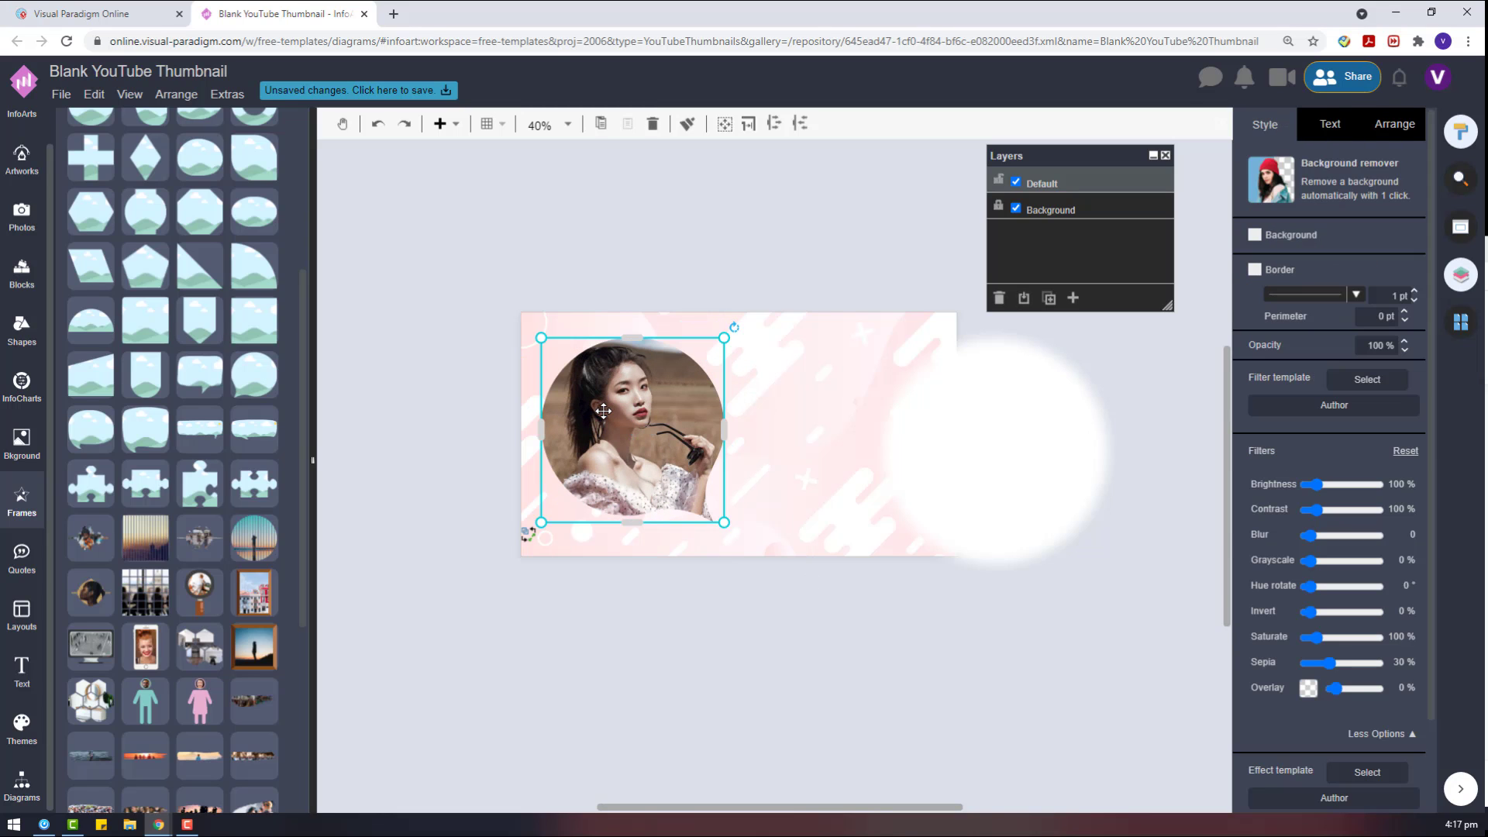
pyautogui.rightClick(603, 411)
pyautogui.click(728, 694)
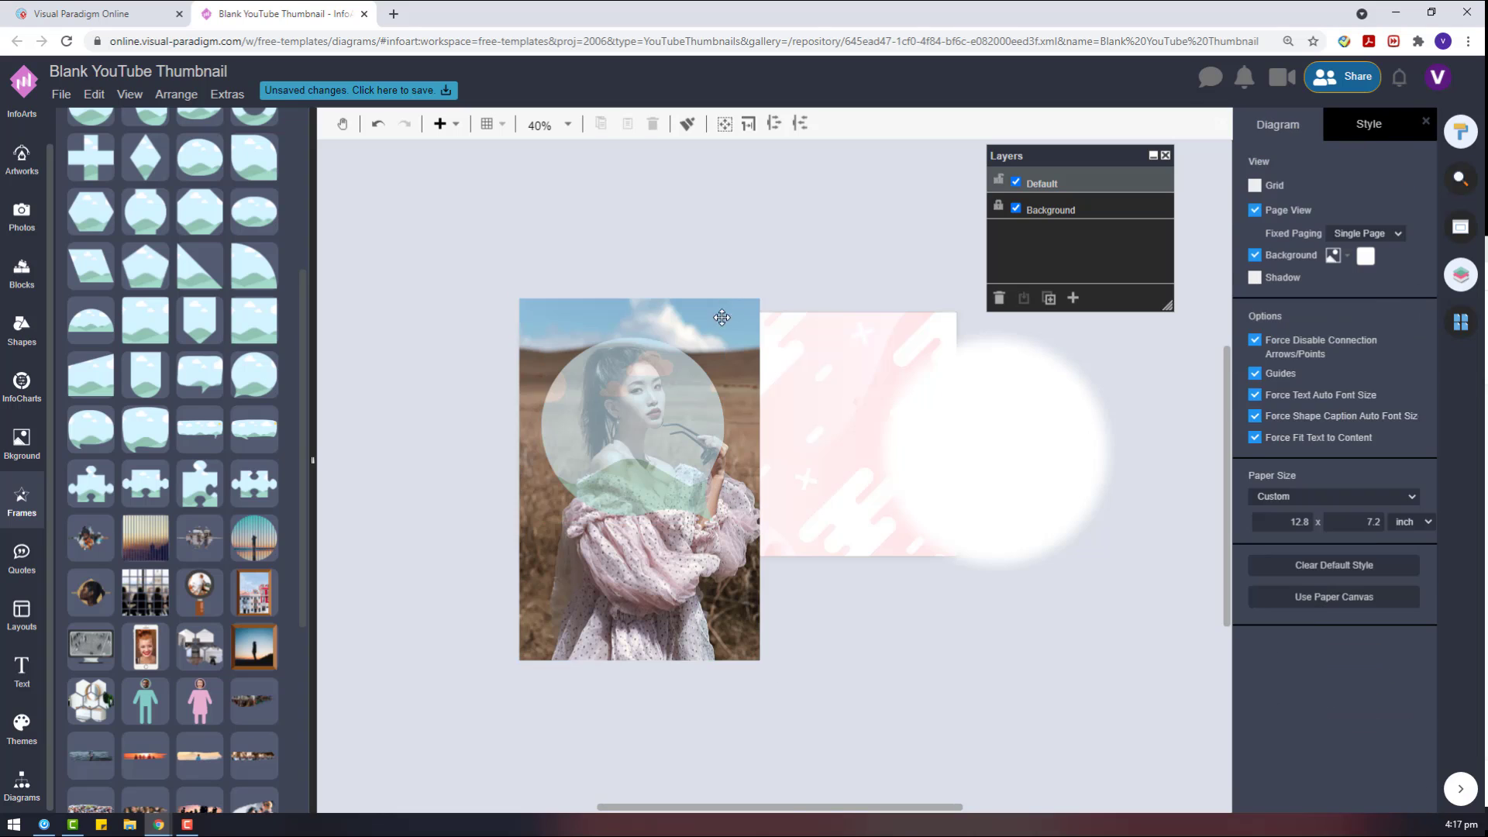
pyautogui.moveTo(764, 296); pyautogui.dragTo(768, 286)
pyautogui.moveTo(843, 754); pyautogui.dragTo(443, 236)
pyautogui.rightClick(608, 421)
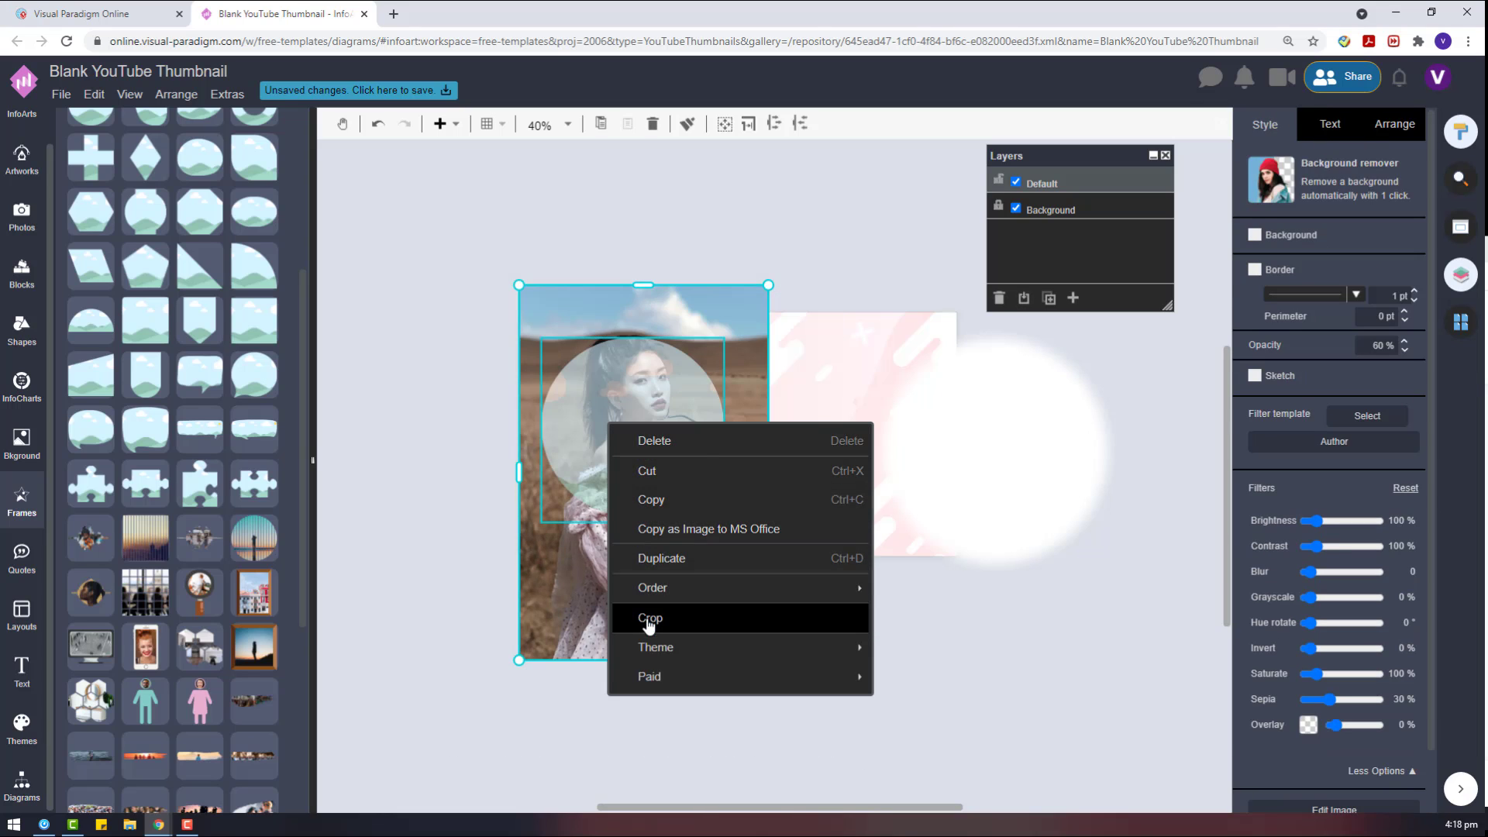
pyautogui.click(647, 622)
pyautogui.click(423, 496)
# Step: Unlock the Background layer to raise the pink image's opacity, and move the blurred circle back over the page's right half
pyautogui.click(998, 206)
pyautogui.click(873, 339)
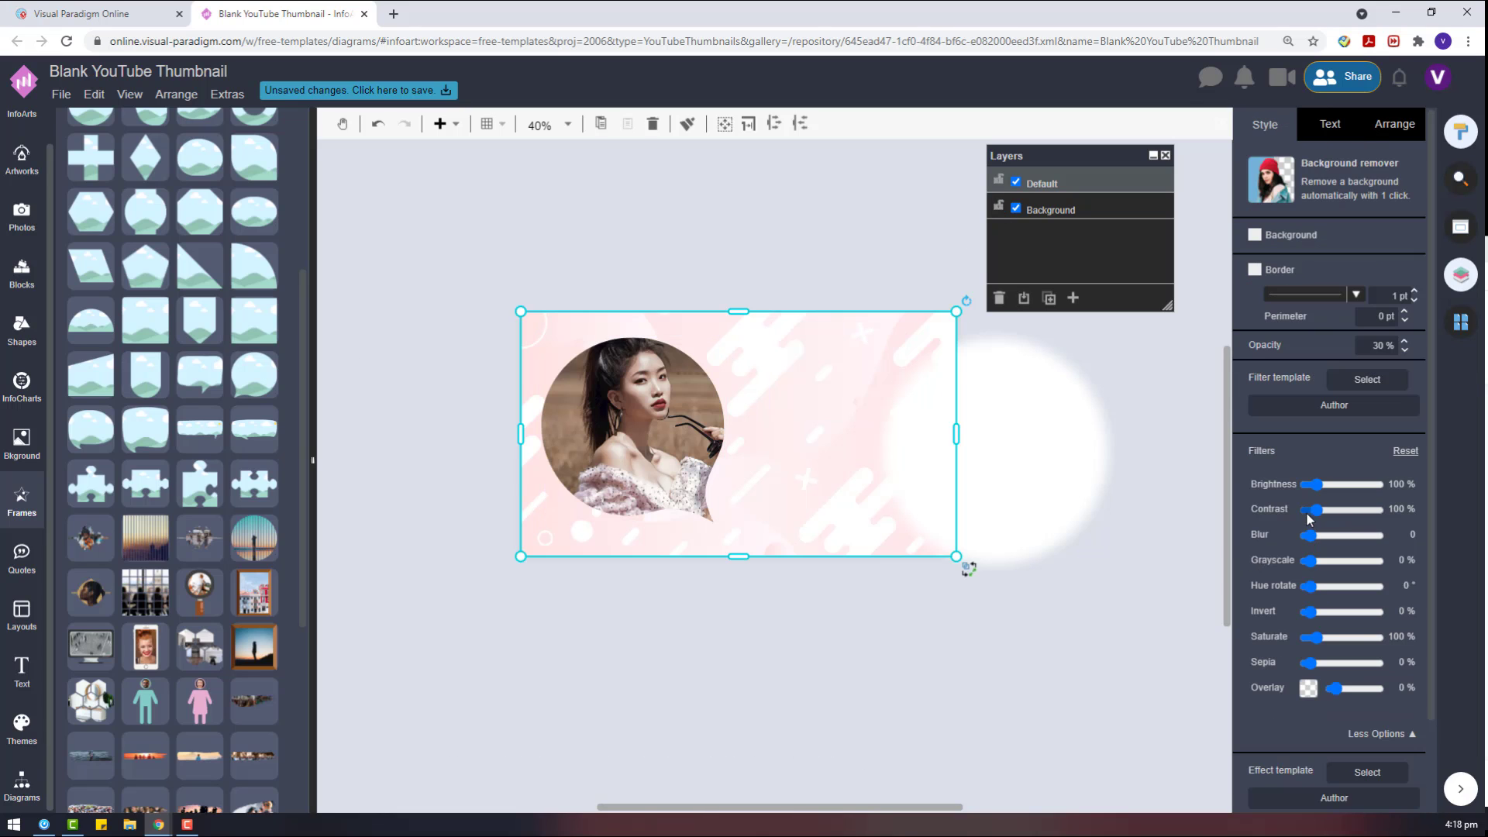
pyautogui.click(798, 579)
pyautogui.moveTo(1000, 467); pyautogui.dragTo(813, 449)
pyautogui.click(986, 490)
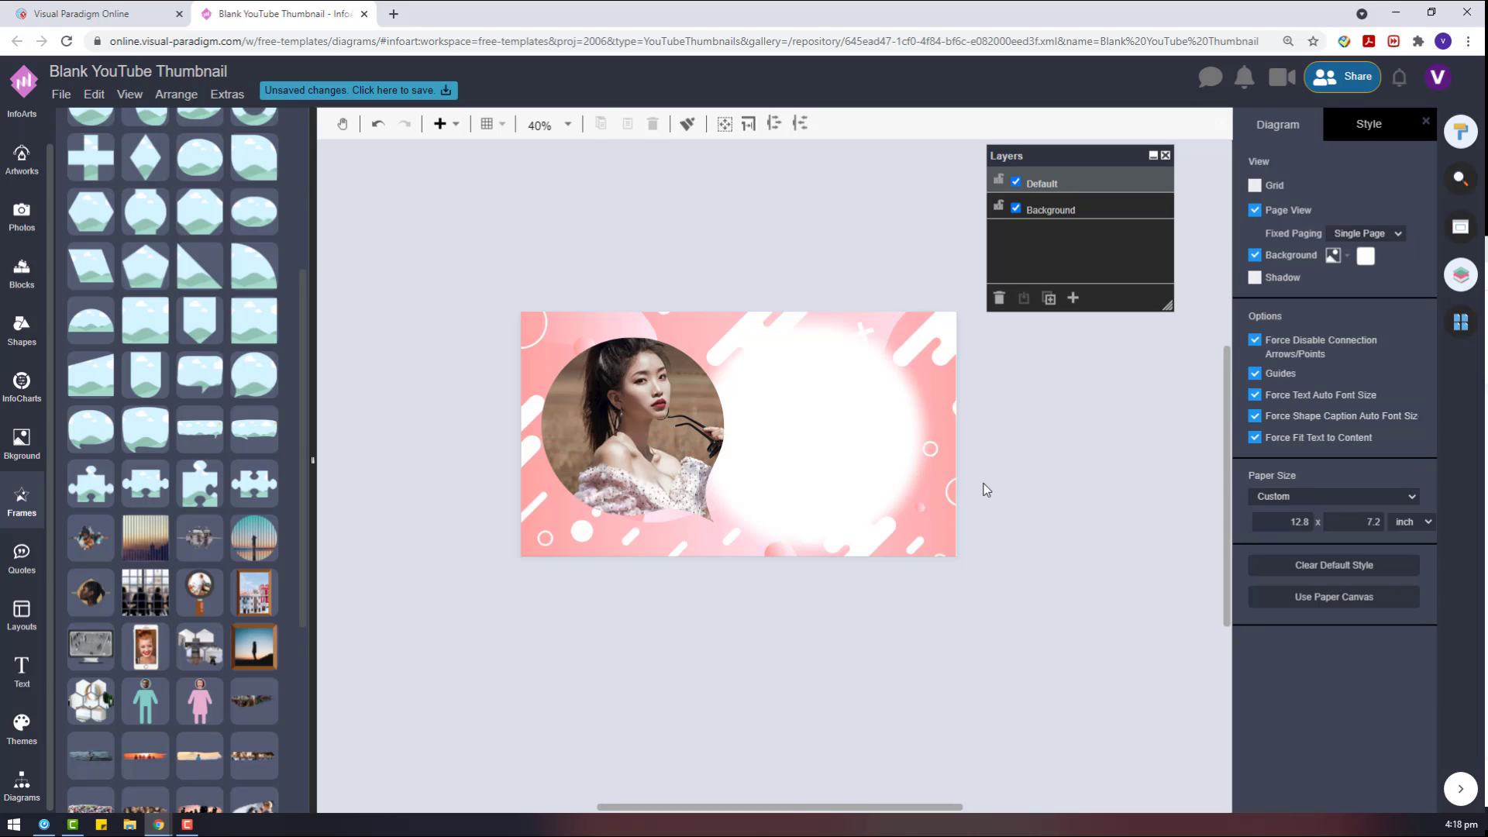
# Step: Try several Memphis backgrounds and apply the pink-and-orange gradient one, moving the blurred circle below the page
pyautogui.click(22, 446)
pyautogui.click(137, 472)
pyautogui.click(93, 471)
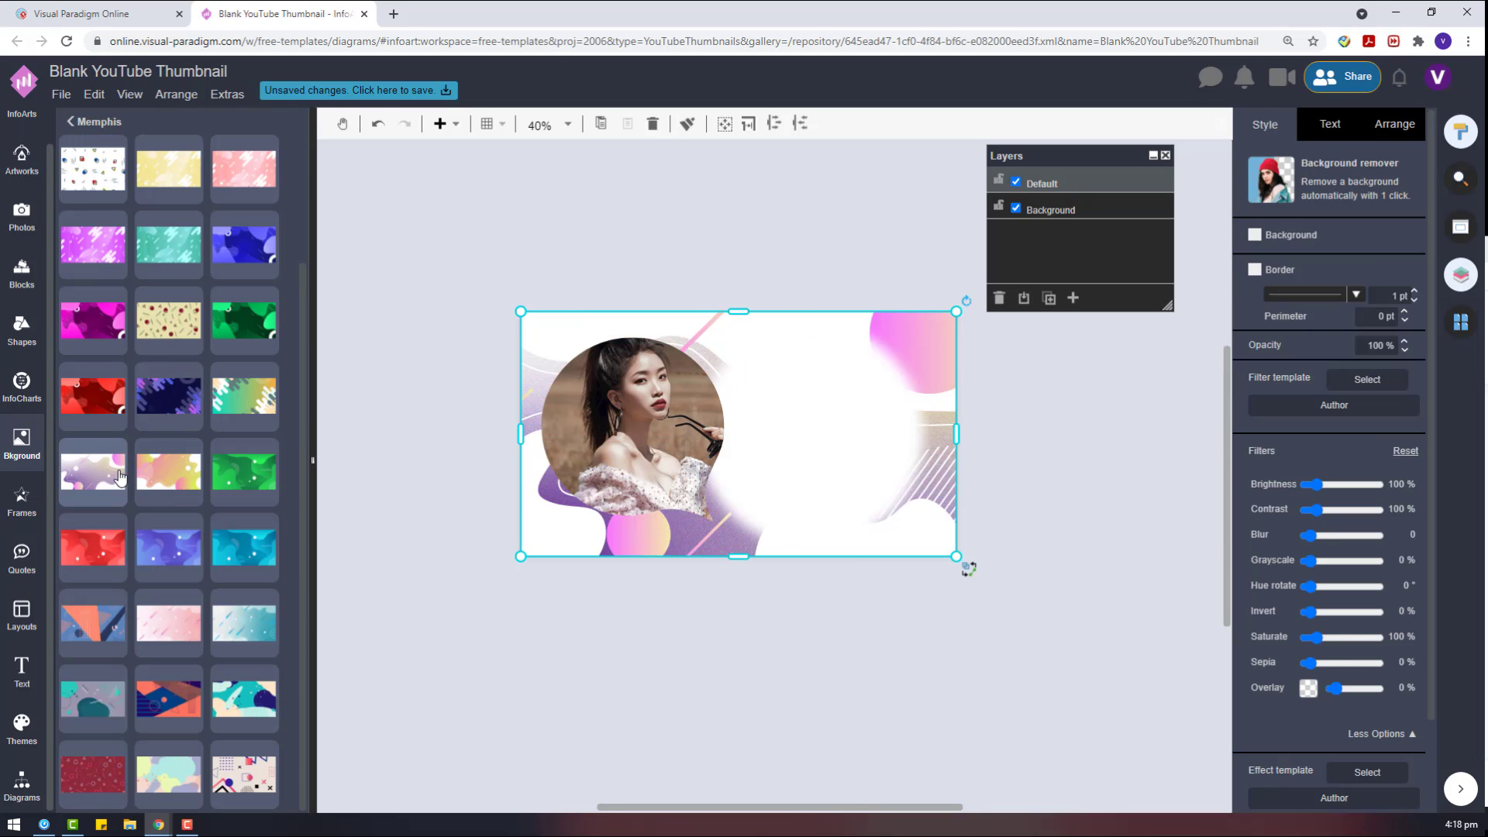
pyautogui.moveTo(847, 477); pyautogui.dragTo(536, 675)
pyautogui.click(139, 548)
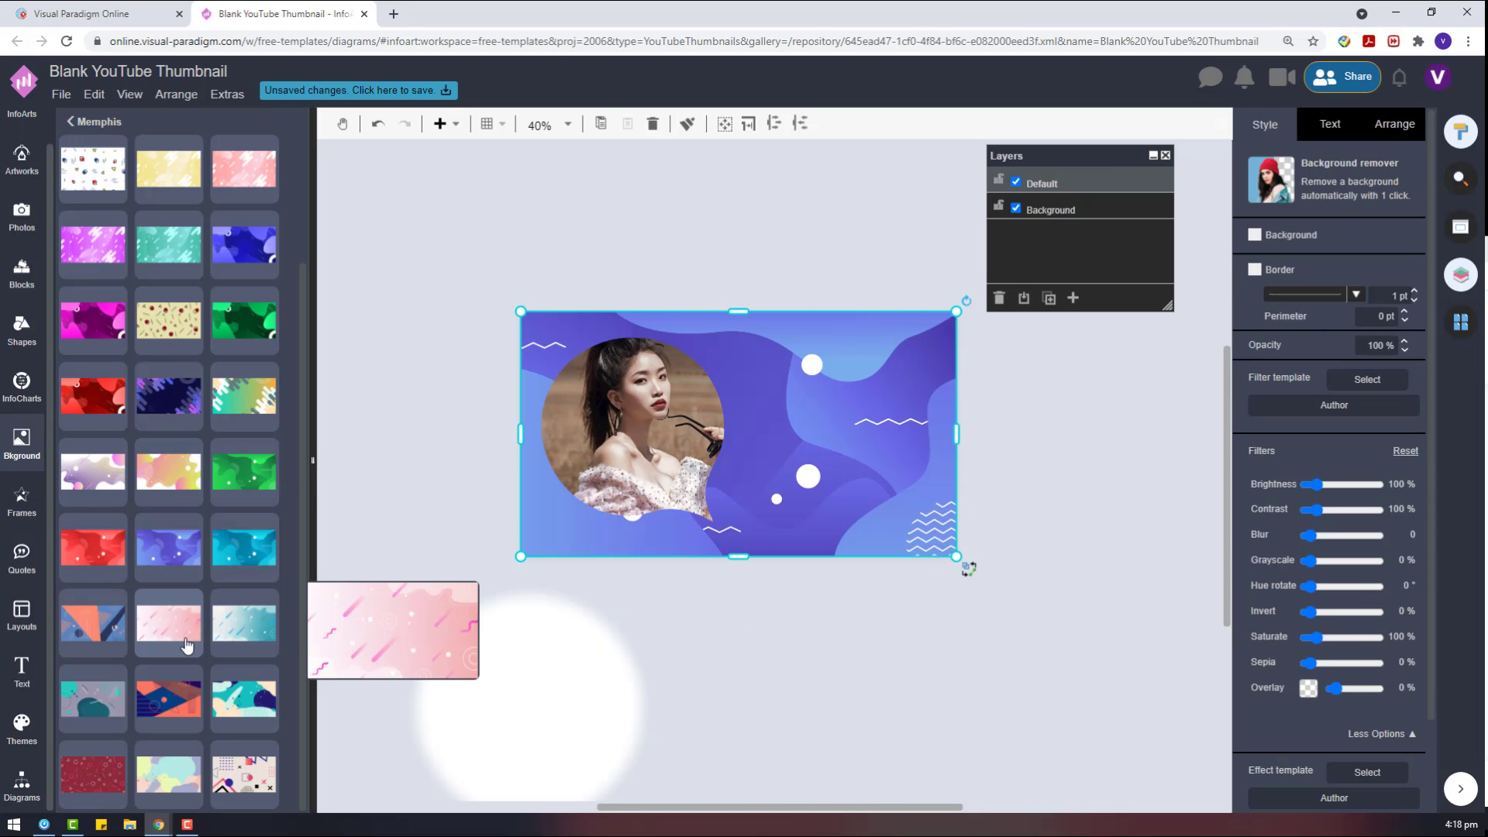
pyautogui.scroll(2, 248, 255)
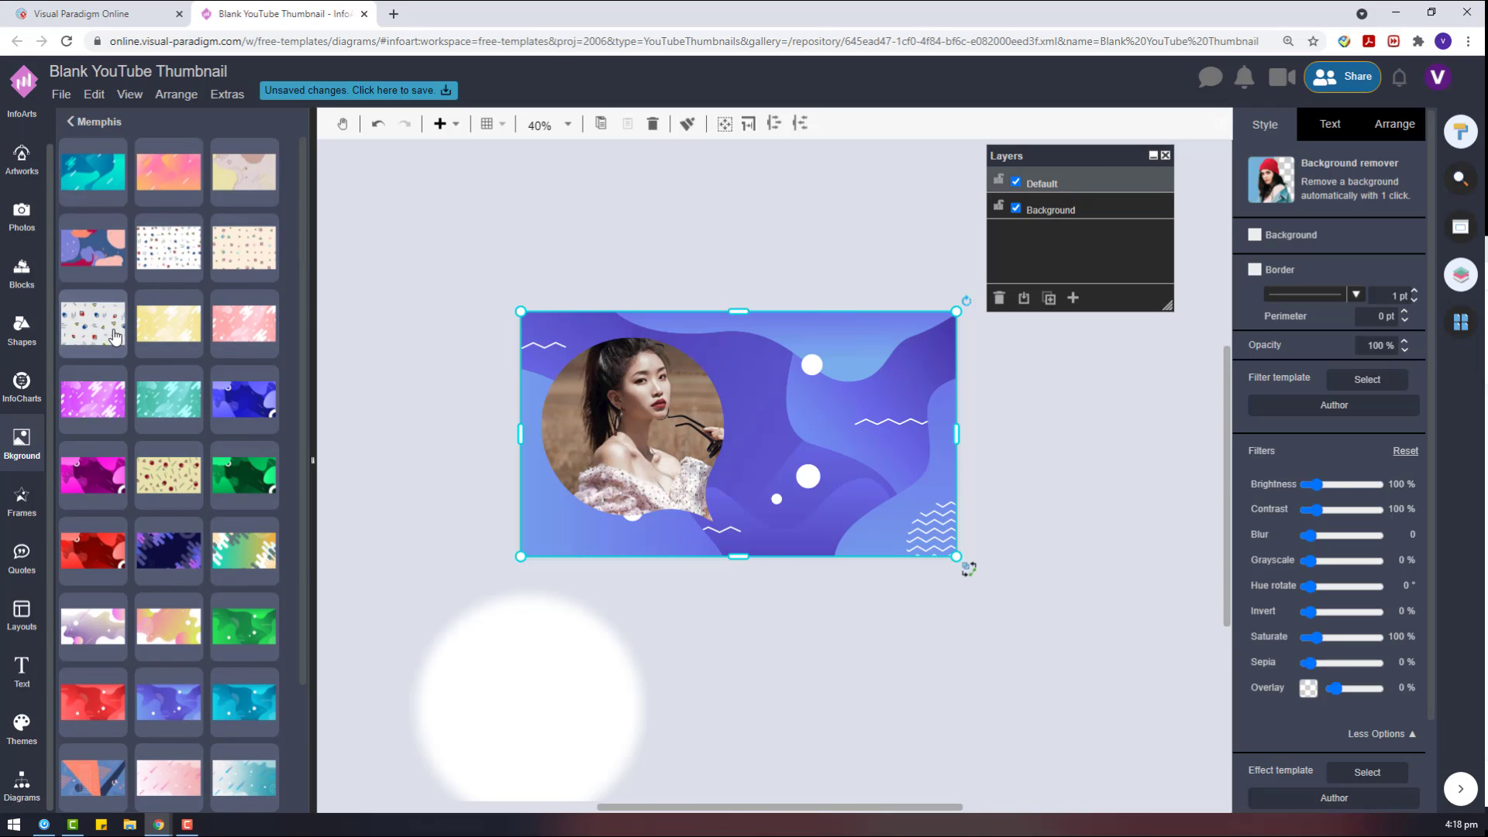
pyautogui.click(251, 254)
pyautogui.click(122, 338)
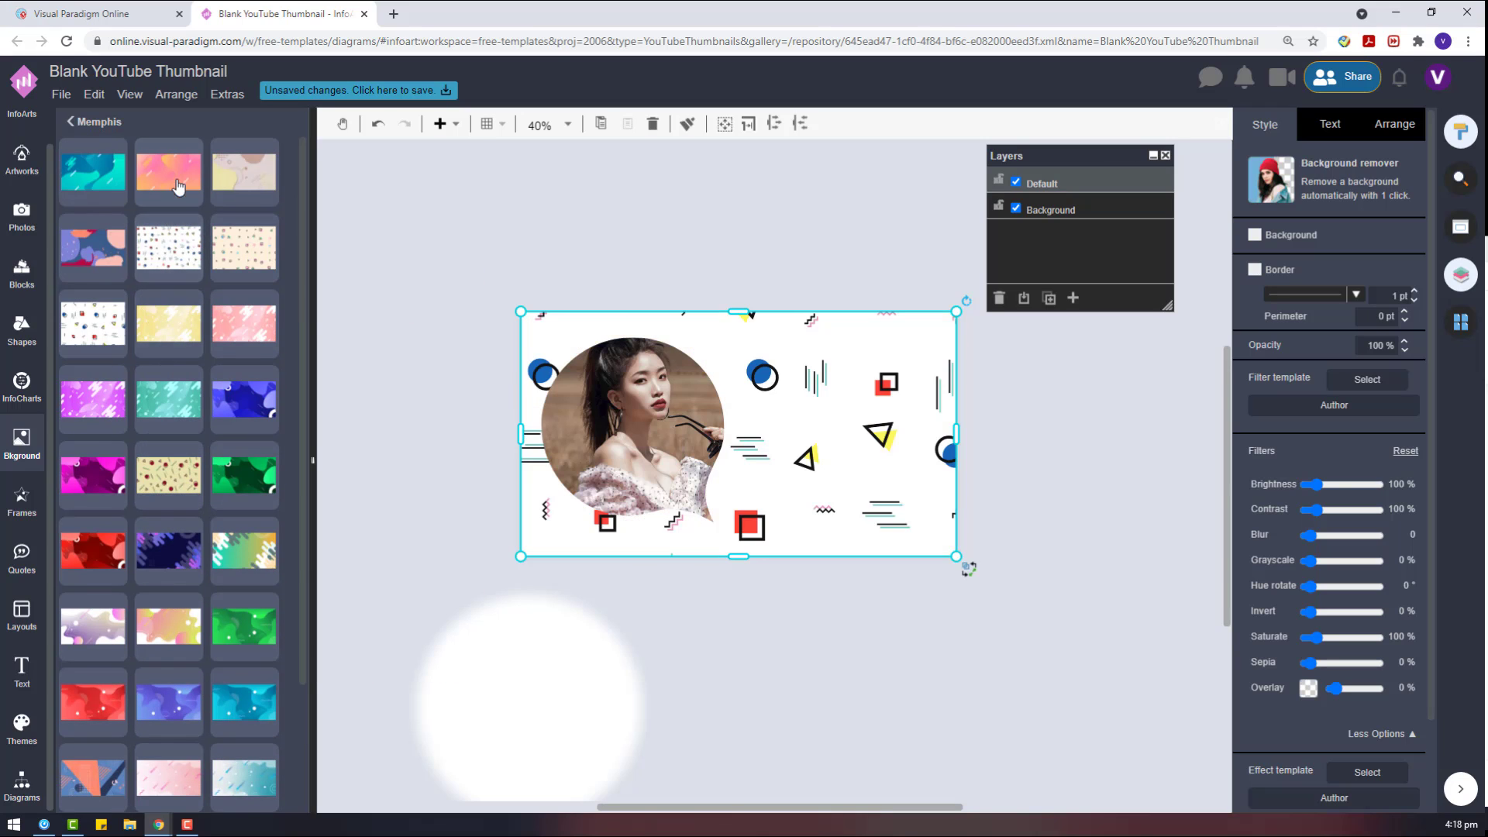
pyautogui.click(178, 175)
# Step: Reset the white circle's filters and place it below the page's right half
pyautogui.moveTo(504, 632); pyautogui.dragTo(936, 585)
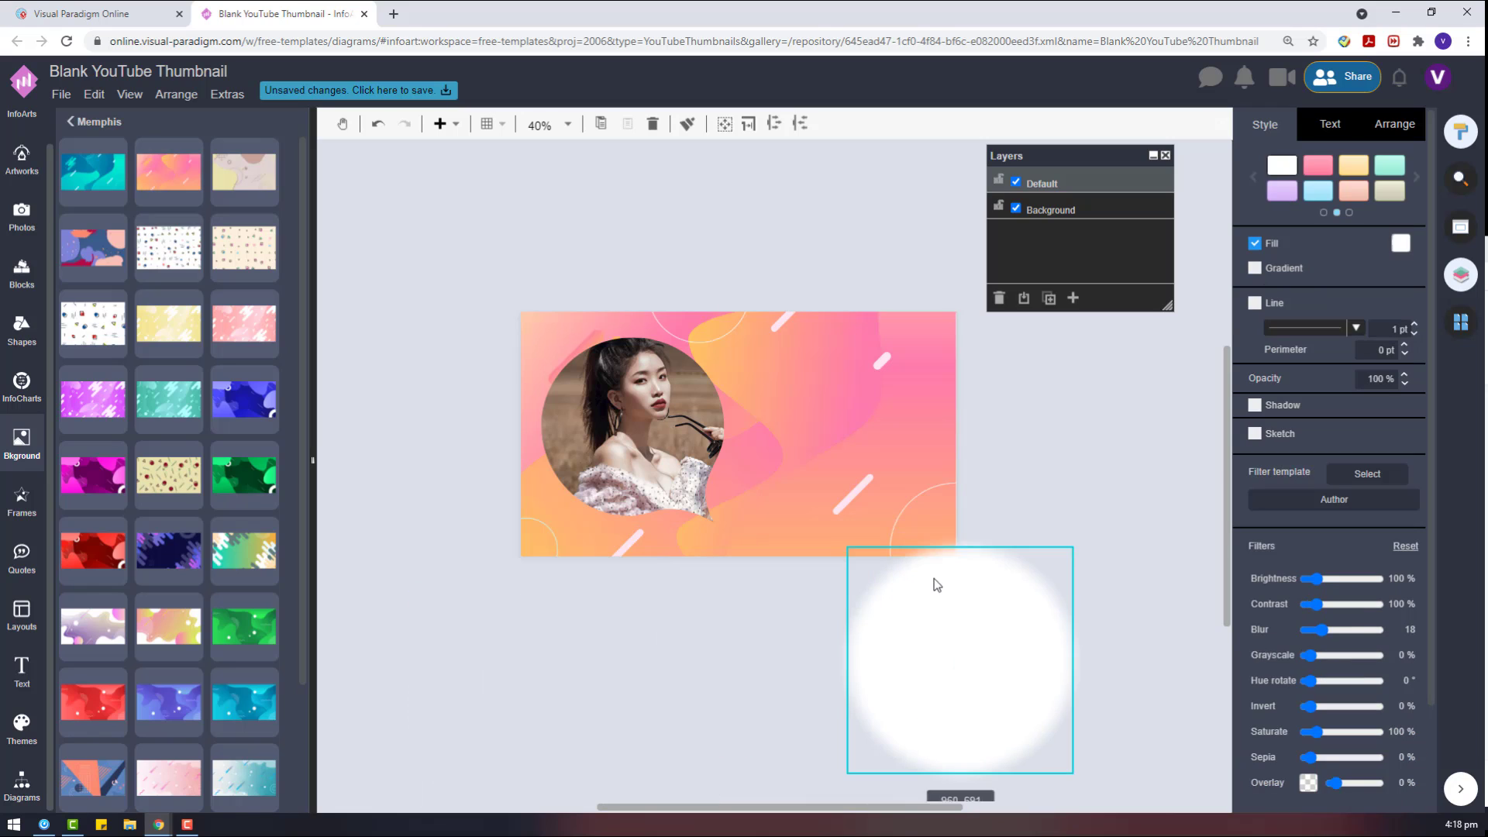
pyautogui.click(1404, 545)
pyautogui.moveTo(989, 637); pyautogui.dragTo(915, 730)
pyautogui.click(766, 584)
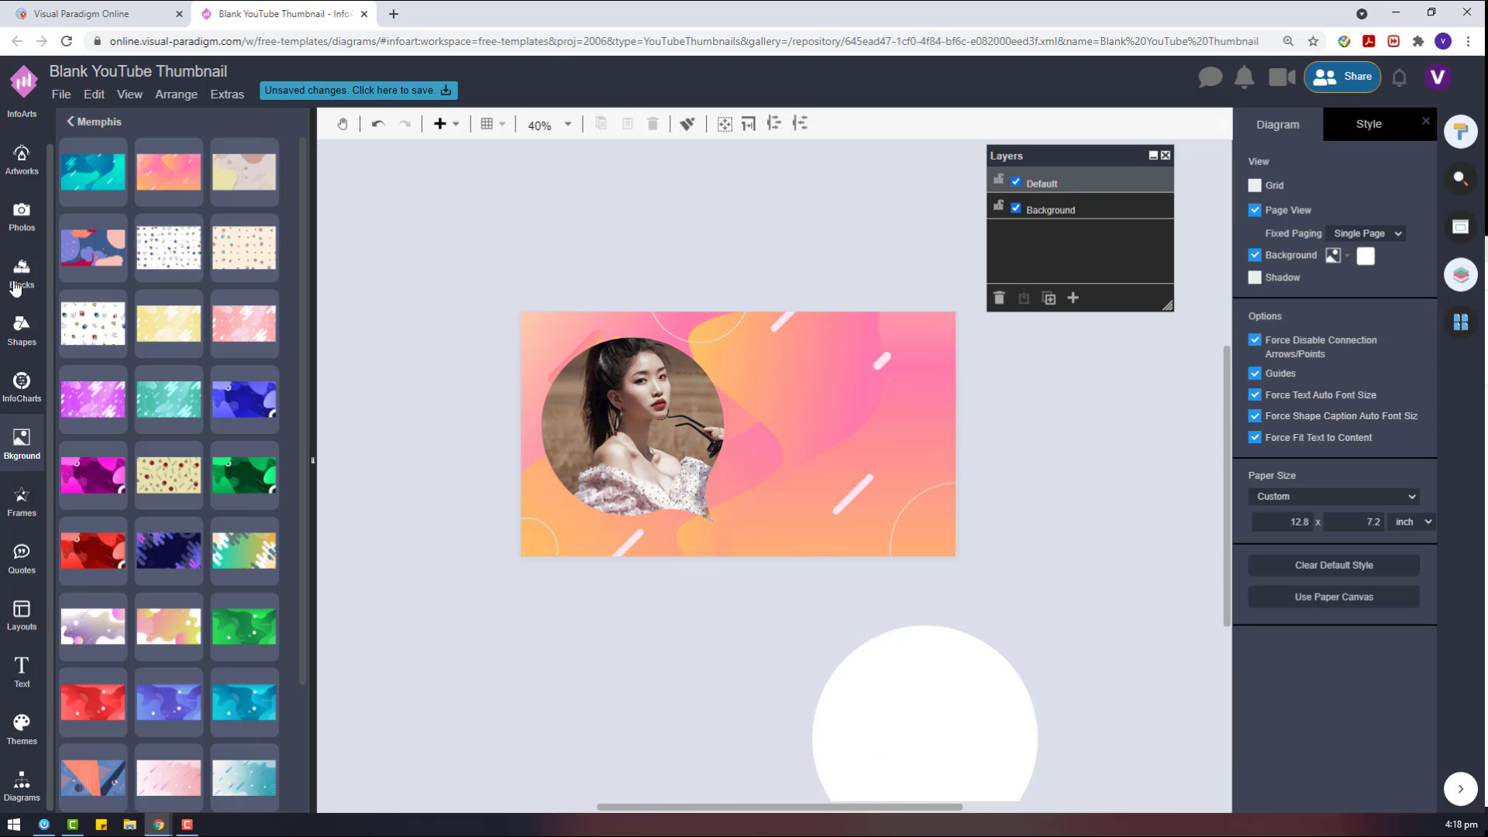
# Step: Add a text box above the page and enlarge it
pyautogui.scroll(1, 764, 393)
pyautogui.doubleClick(644, 314)
pyautogui.moveTo(633, 299); pyautogui.dragTo(682, 340)
pyautogui.moveTo(681, 318); pyautogui.dragTo(787, 333)
# Step: Add a small General rectangle to the right of the page and delete the white circle
pyautogui.scroll(-2, 58, 658)
pyautogui.click(27, 780)
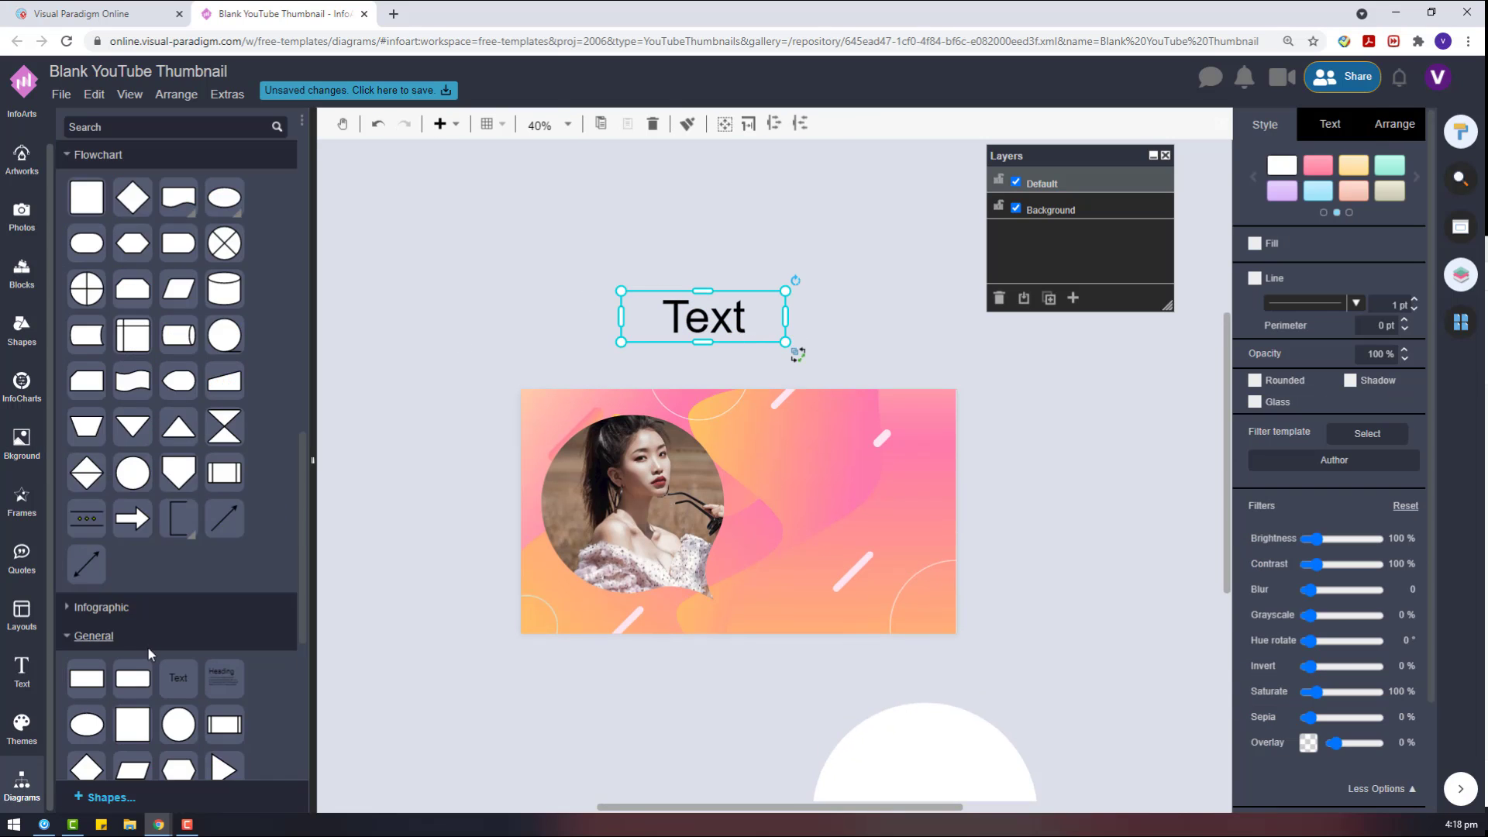
pyautogui.scroll(-3, 147, 649)
pyautogui.moveTo(80, 457); pyautogui.dragTo(1031, 454)
pyautogui.click(1029, 541)
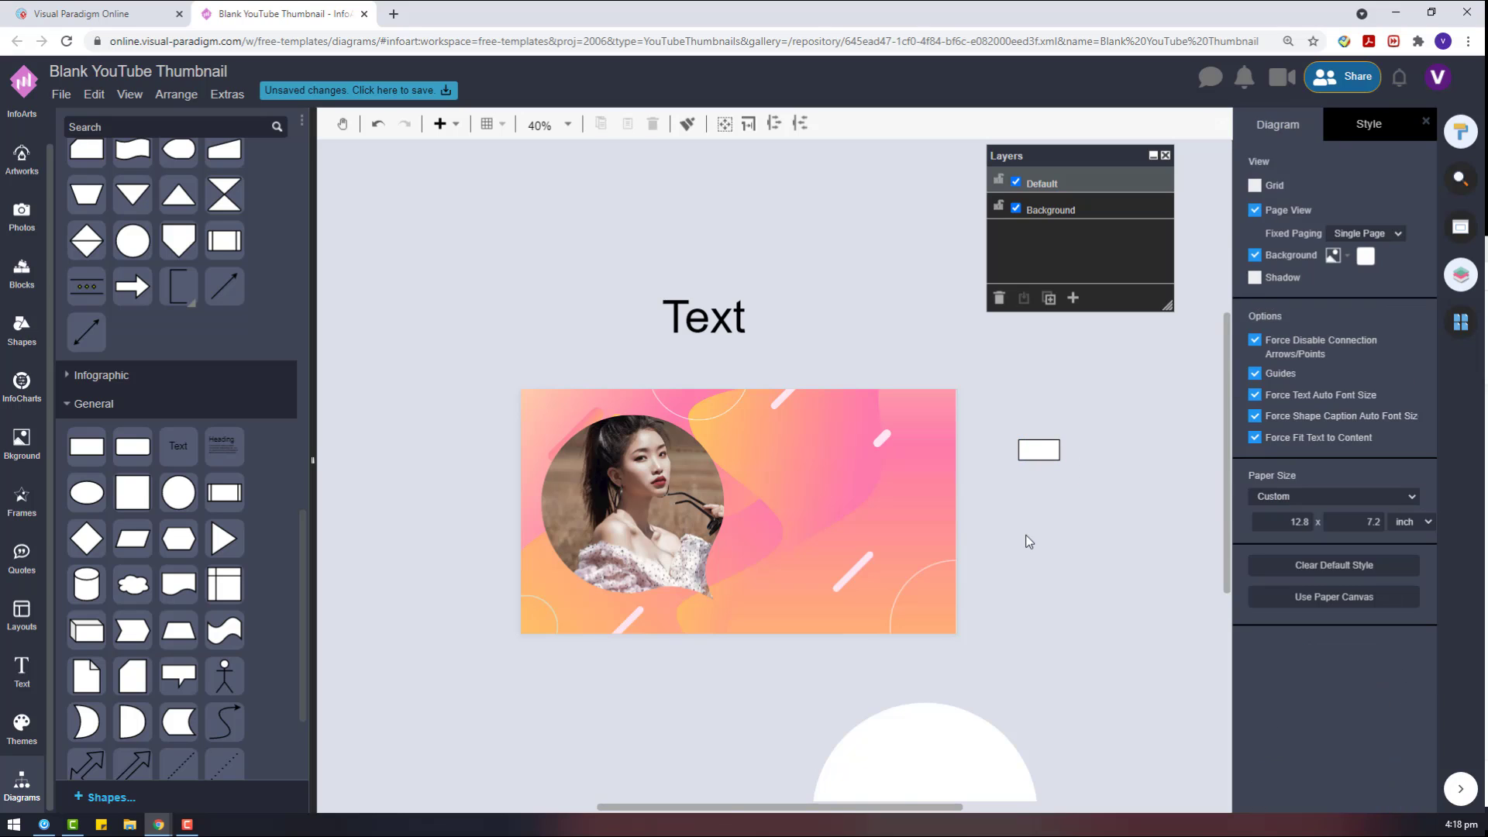
pyautogui.click(963, 750)
pyautogui.press('Delete')
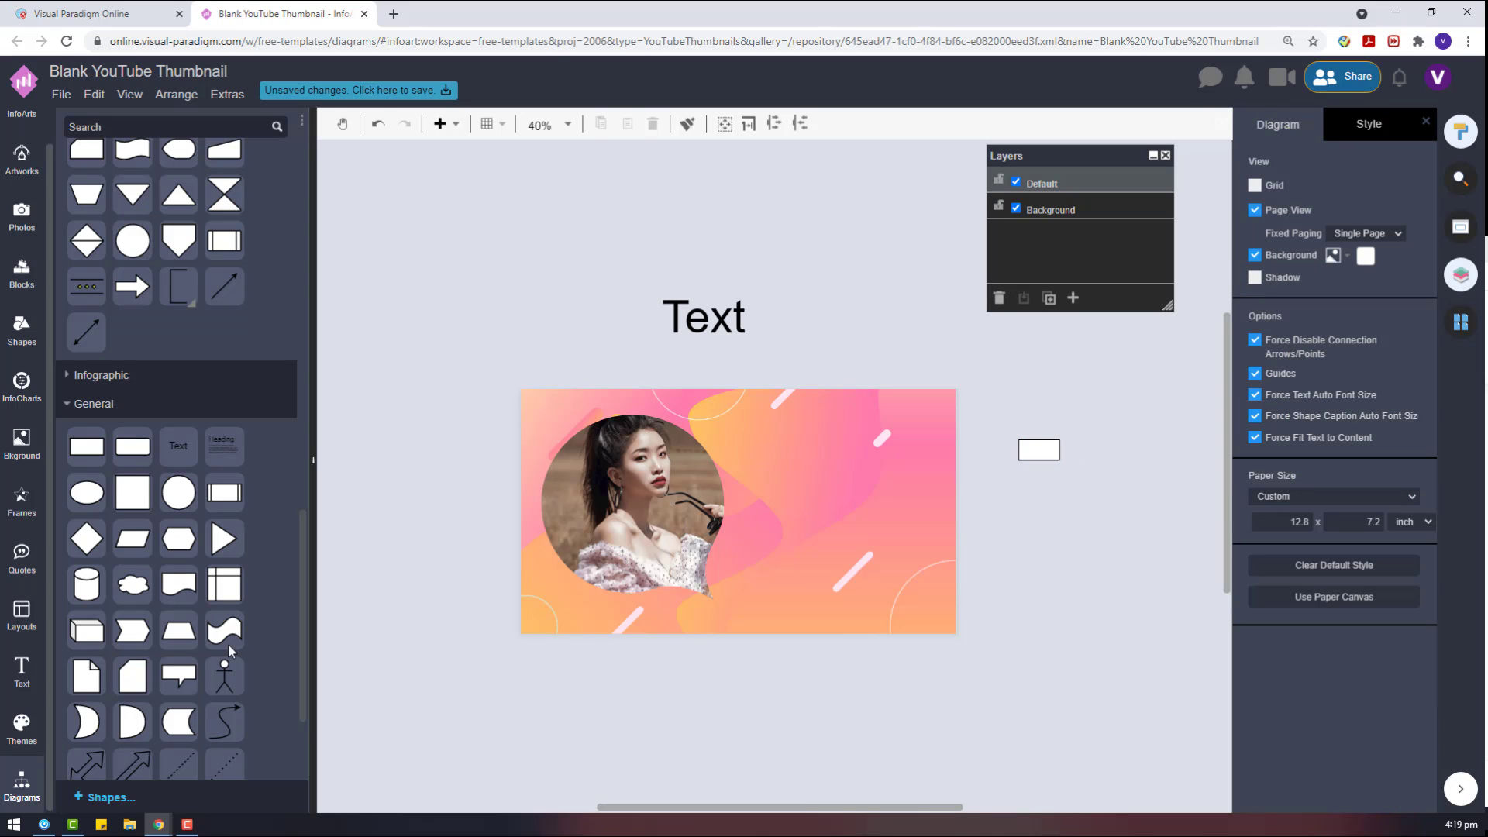
# Step: Add a large white rectangle over most of the page and set its opacity to 60 %
pyautogui.moveTo(100, 457); pyautogui.dragTo(984, 669)
pyautogui.moveTo(918, 619); pyautogui.dragTo(860, 461)
pyautogui.moveTo(753, 517); pyautogui.dragTo(548, 619)
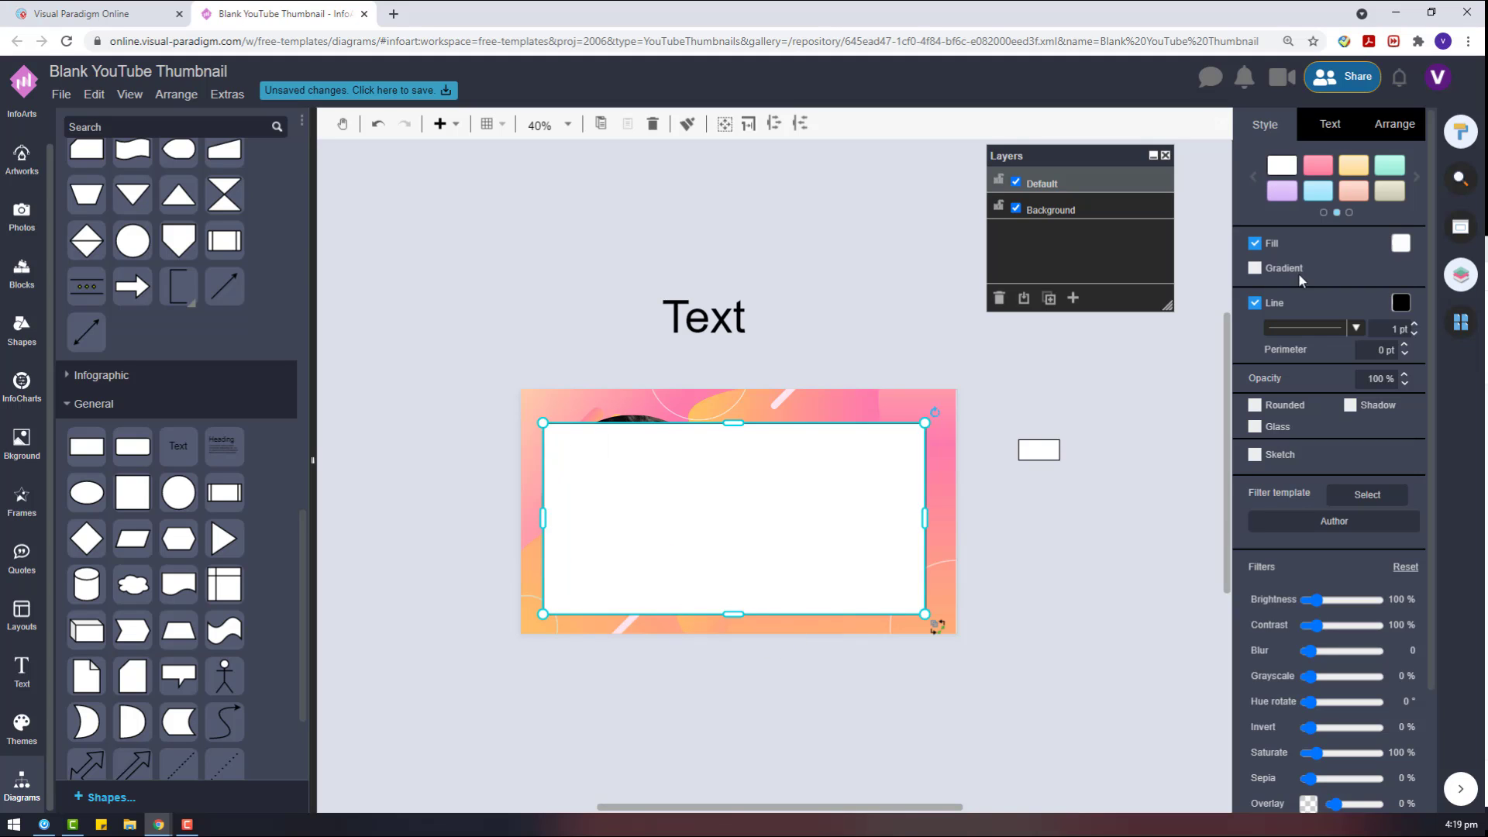
pyautogui.write('60')
pyautogui.press('Return')
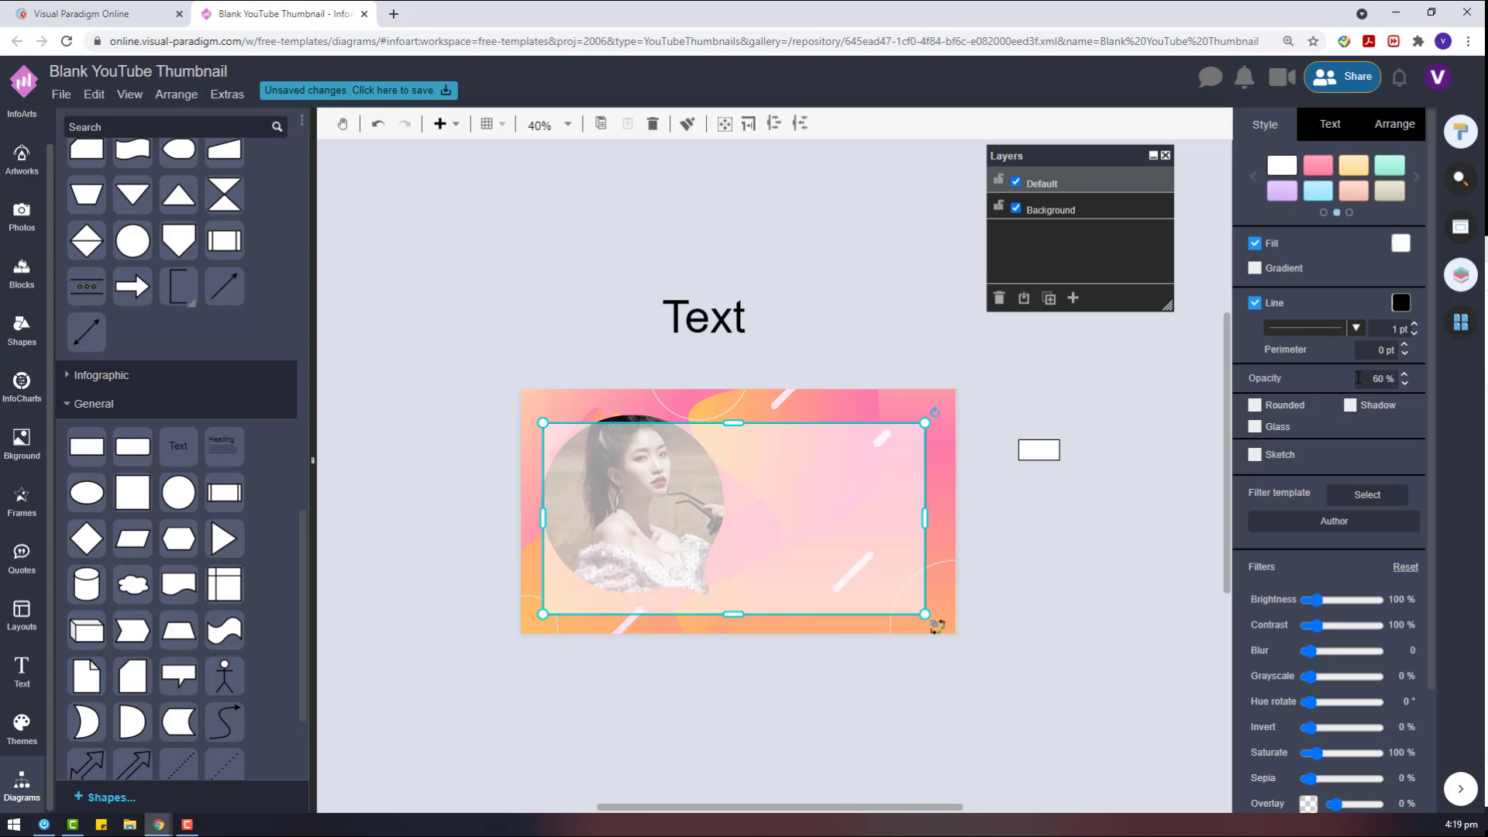
# Step: Bring the framed photo in front of the translucent rectangle
pyautogui.click(618, 416)
pyautogui.rightClick(624, 423)
pyautogui.moveTo(852, 611)
pyautogui.click(930, 612)
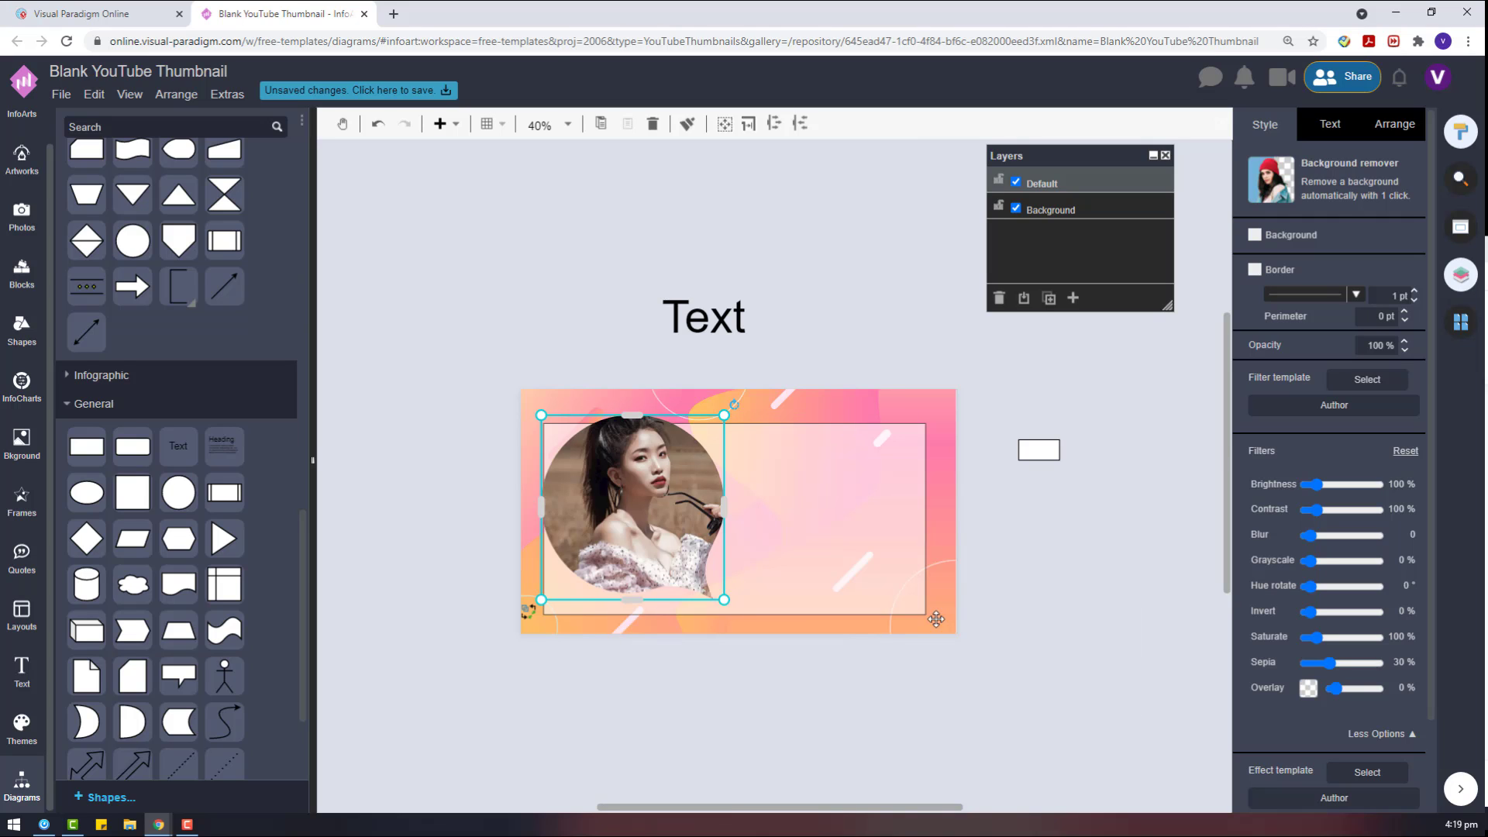
# Step: Fit the translucent rectangle to the photo's height without an outline, and delete it
pyautogui.click(782, 523)
pyautogui.moveTo(547, 523); pyautogui.dragTo(620, 524)
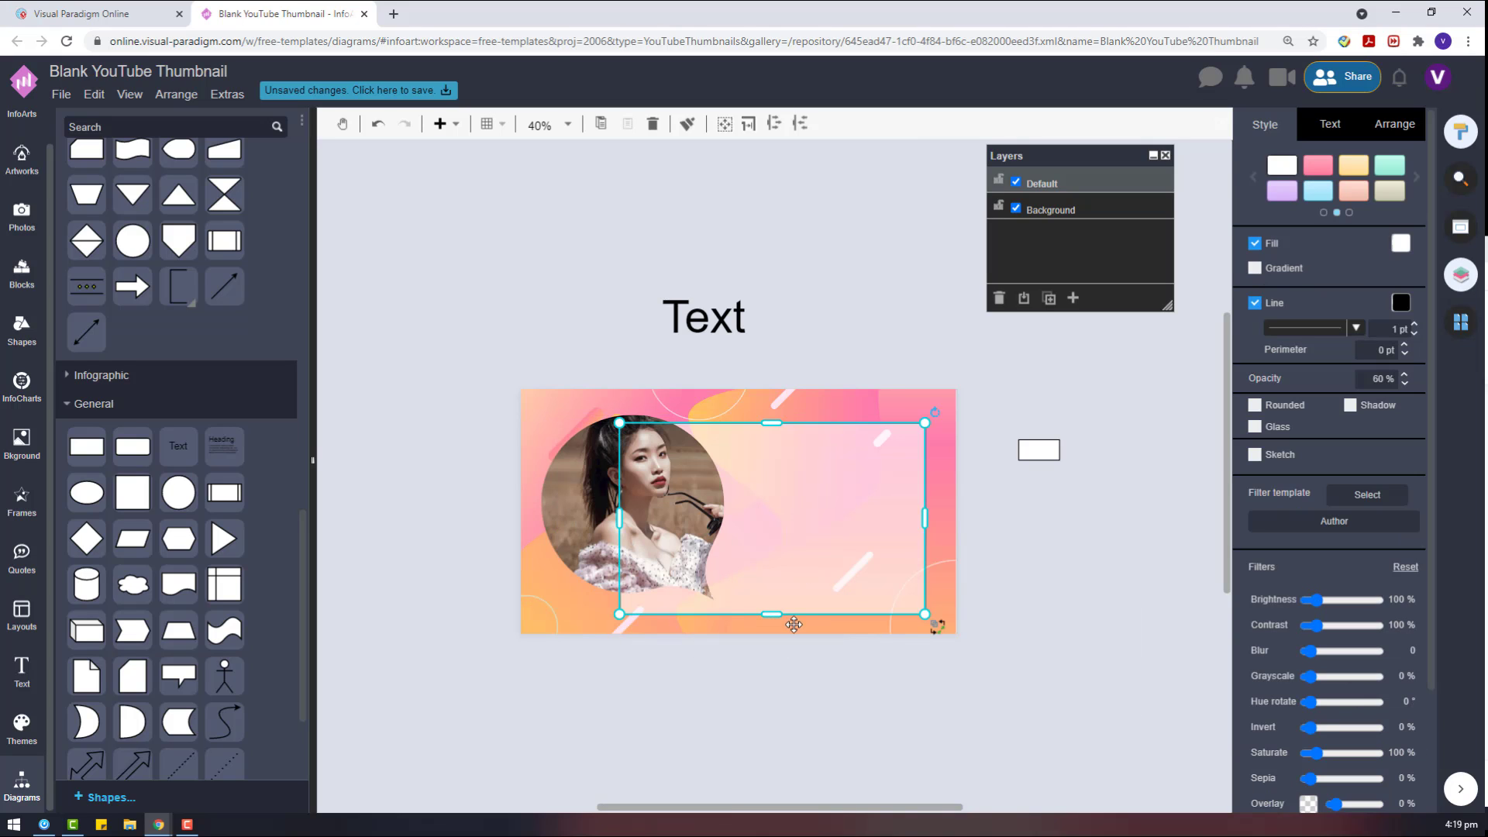
pyautogui.moveTo(770, 613); pyautogui.dragTo(771, 593)
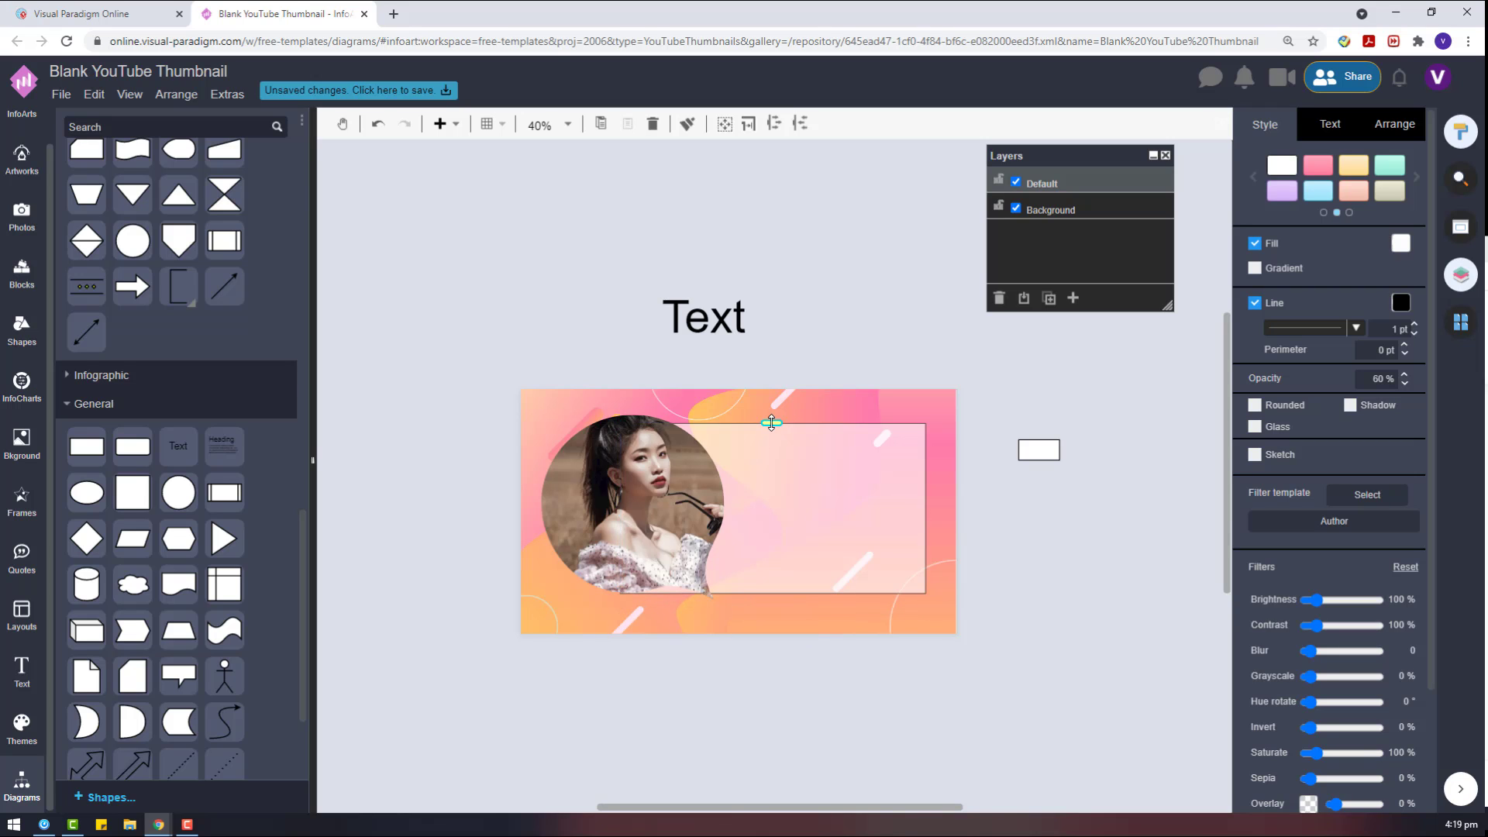
pyautogui.moveTo(770, 422); pyautogui.dragTo(771, 416)
pyautogui.moveTo(967, 652); pyautogui.dragTo(493, 385)
pyautogui.click(942, 628)
pyautogui.click(791, 517)
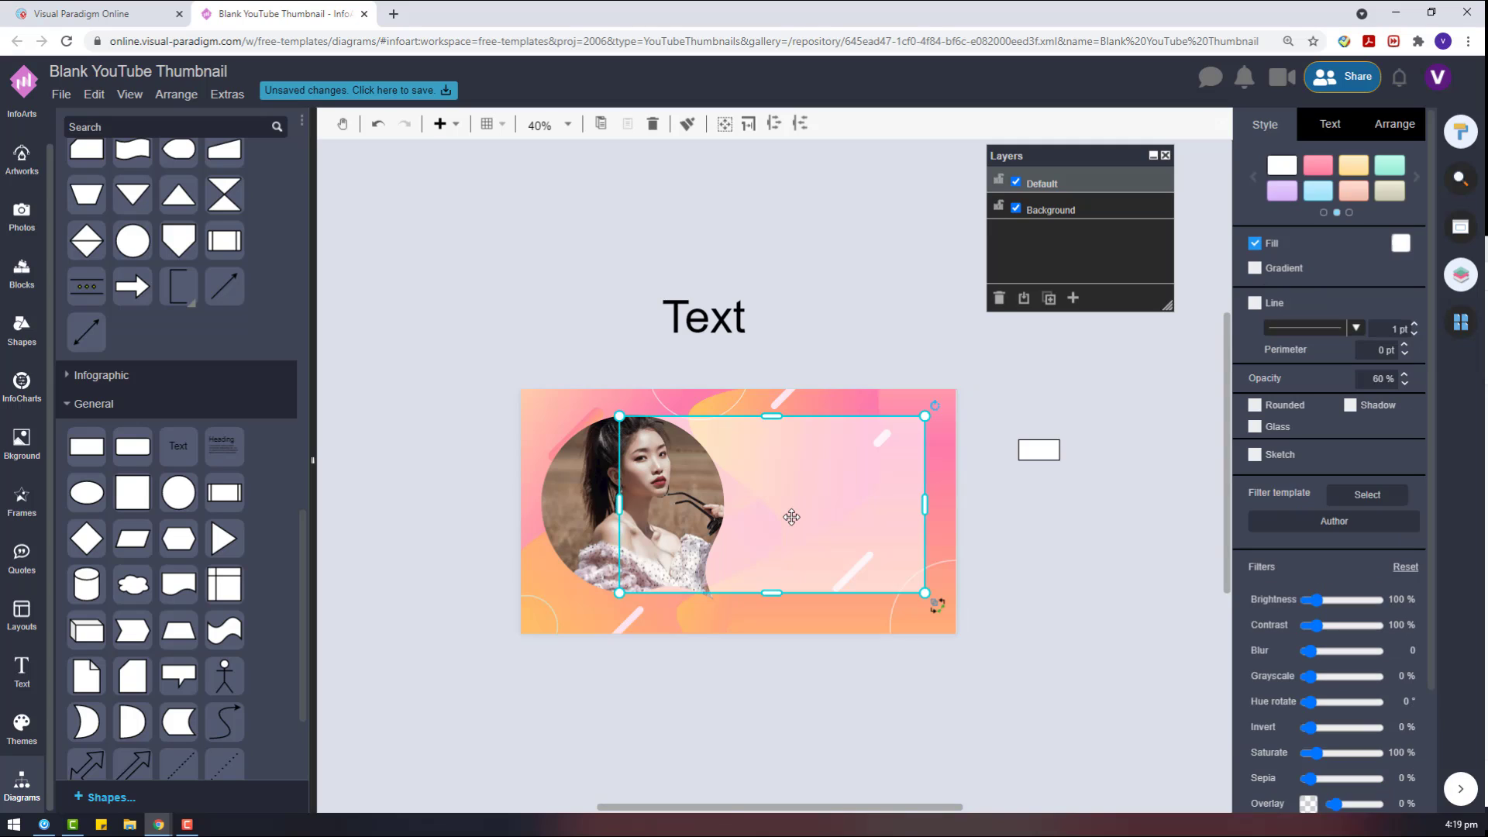
pyautogui.press('Delete')
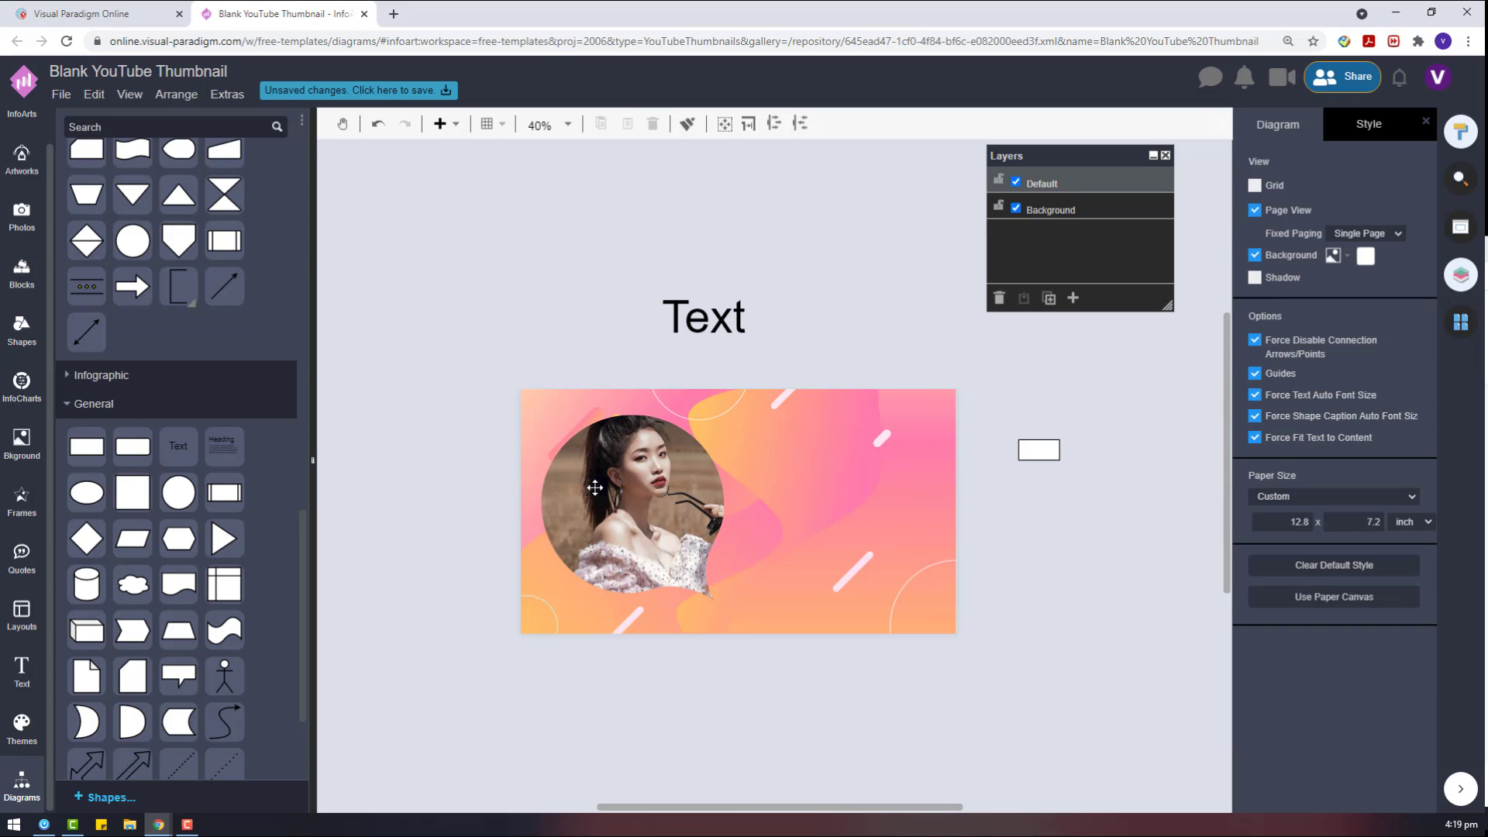
# Step: Add a large cloud shape at 60 % opacity over the page's right half and bring the framed photo in front of it
pyautogui.moveTo(130, 593); pyautogui.dragTo(701, 823)
pyautogui.moveTo(910, 710); pyautogui.dragTo(838, 495)
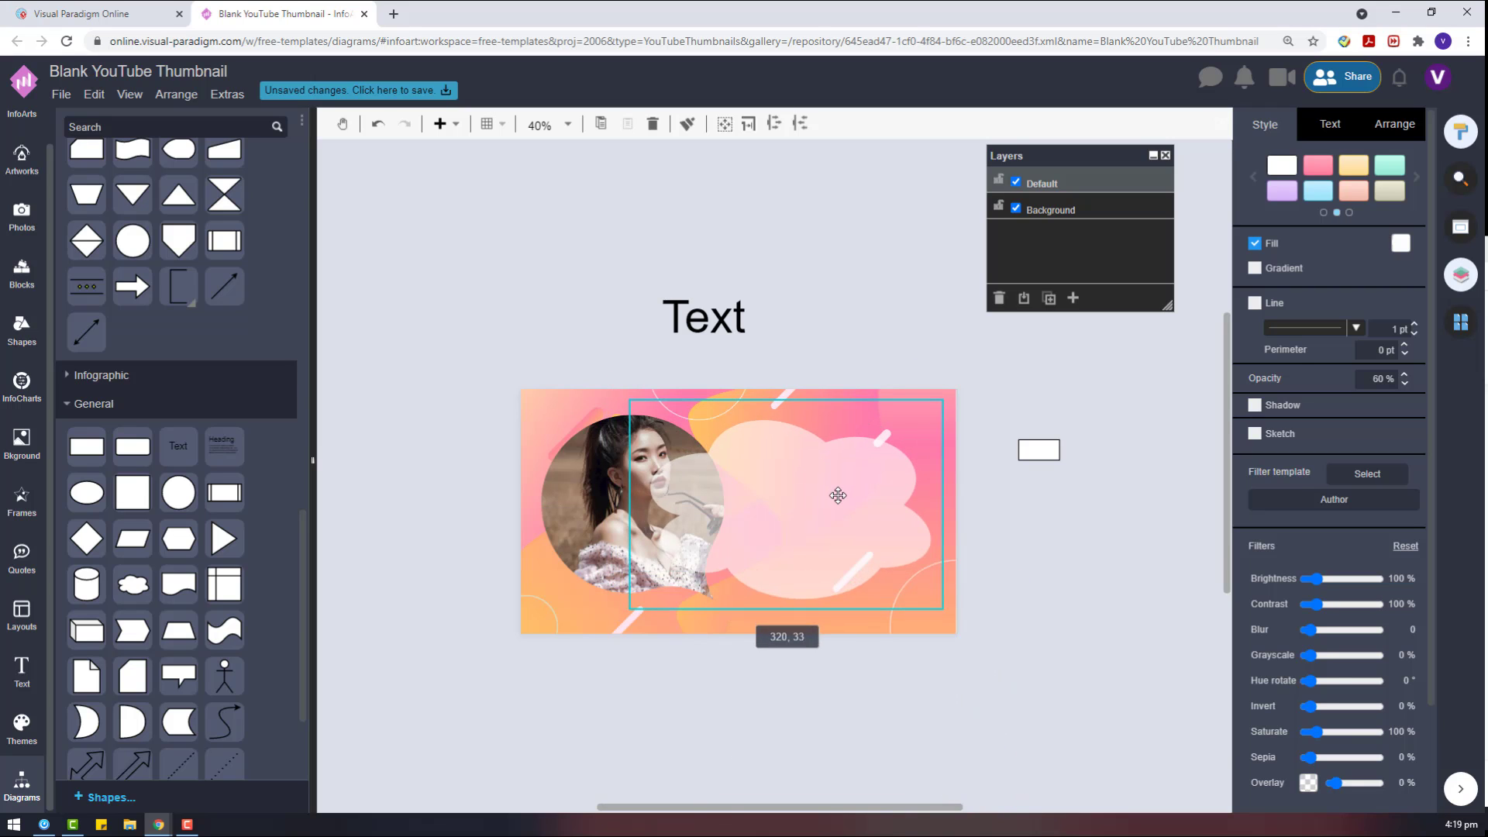
pyautogui.click(598, 457)
pyautogui.rightClick(598, 457)
pyautogui.click(920, 645)
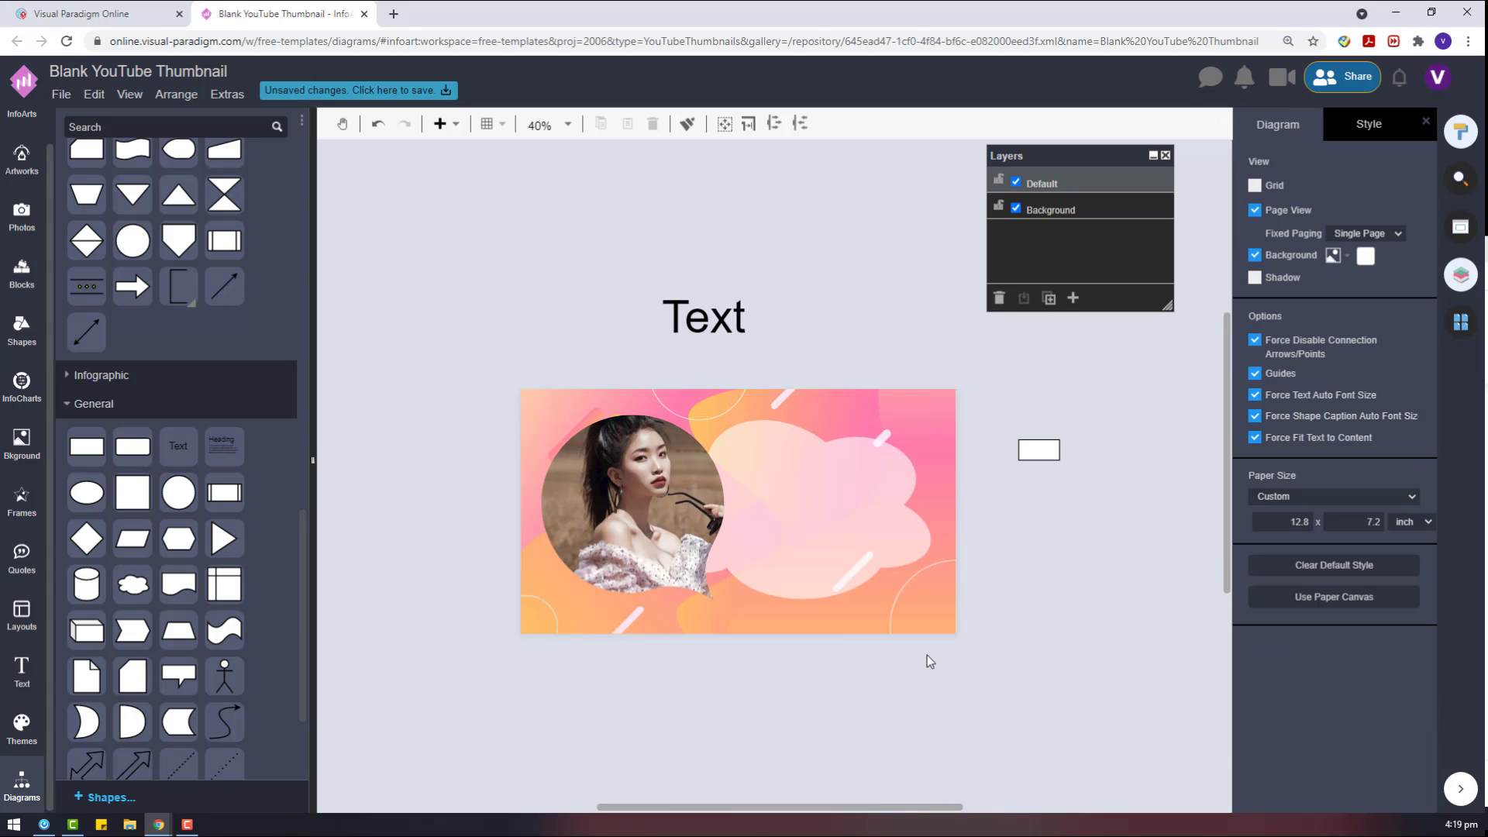
# Step: Reduce the size of the framed photo and undo the most recent change
pyautogui.click(698, 540)
pyautogui.moveTo(725, 415); pyautogui.dragTo(650, 434)
pyautogui.click(719, 644)
pyautogui.hotkey('ctrl', 'z')
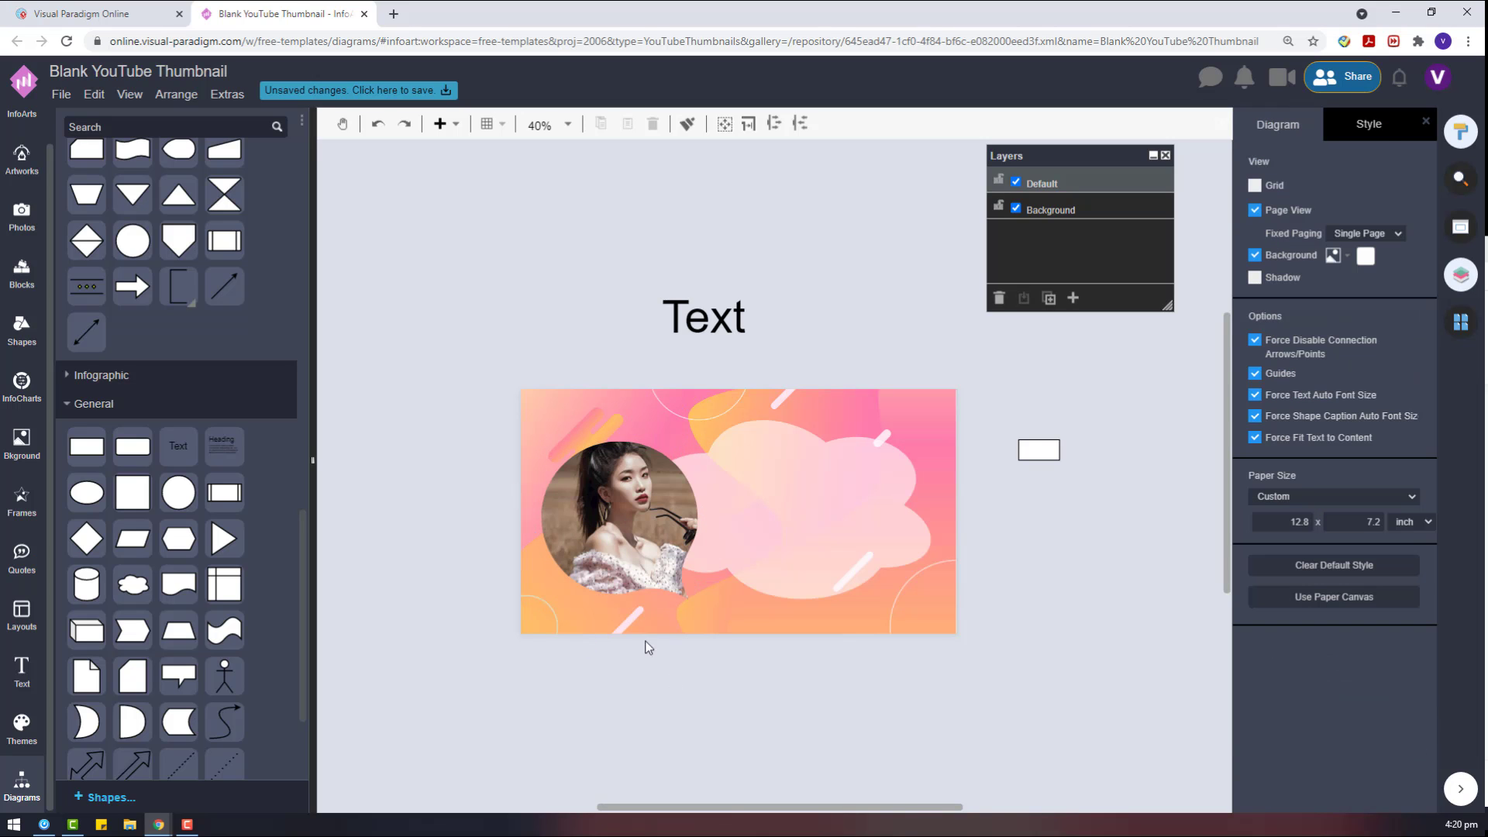
# Step: Separate the photo of the woman from its round frame so that both can be edited
pyautogui.click(21, 499)
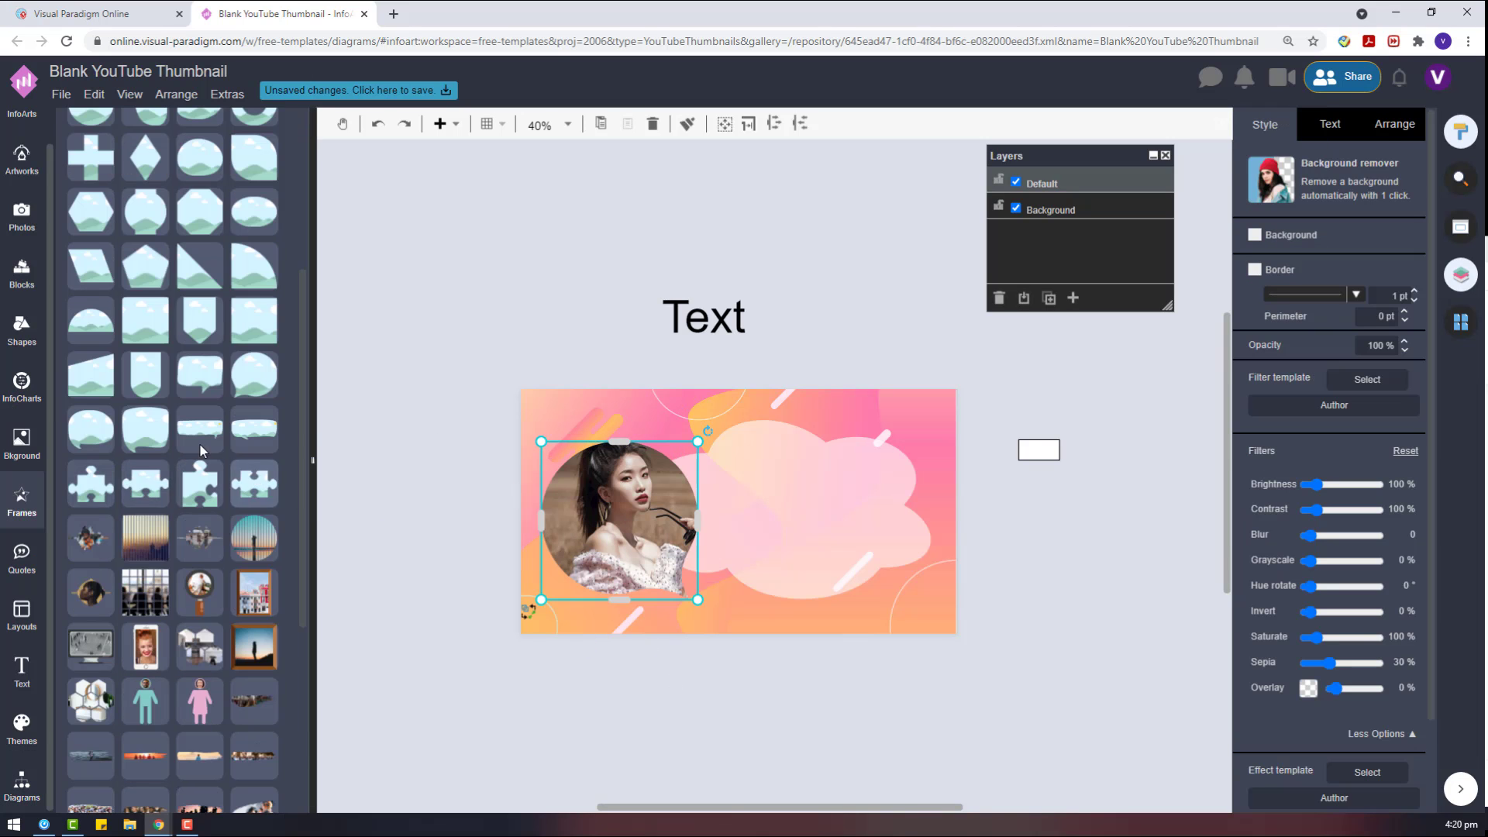
pyautogui.scroll(4, 155, 403)
pyautogui.rightClick(637, 600)
pyautogui.click(790, 694)
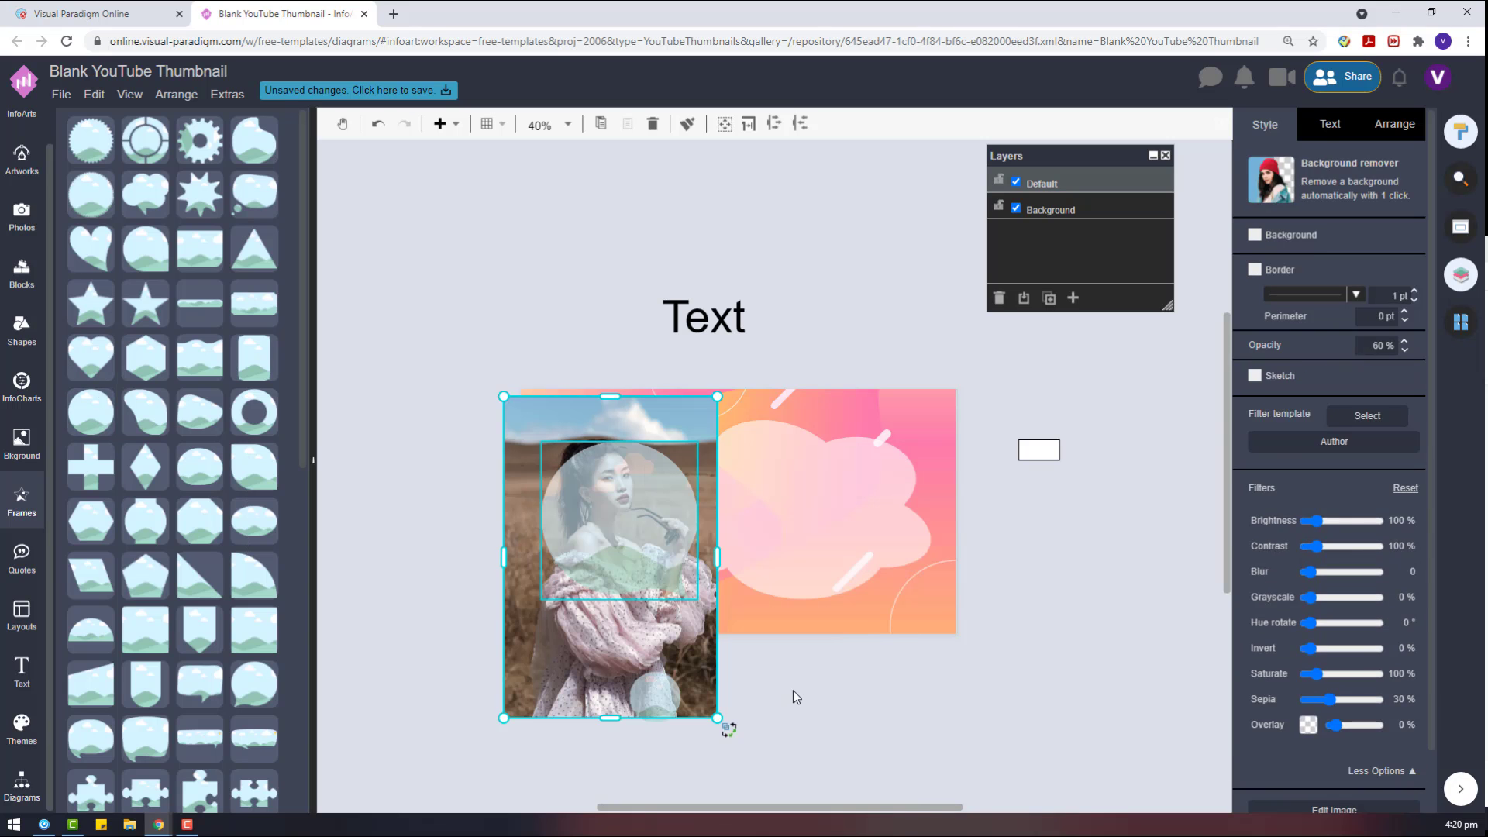
# Step: Try to reposition the round frame over the woman's upper body and undo the changes
pyautogui.moveTo(690, 727); pyautogui.dragTo(657, 519)
pyautogui.click(647, 511)
pyautogui.press('Delete')
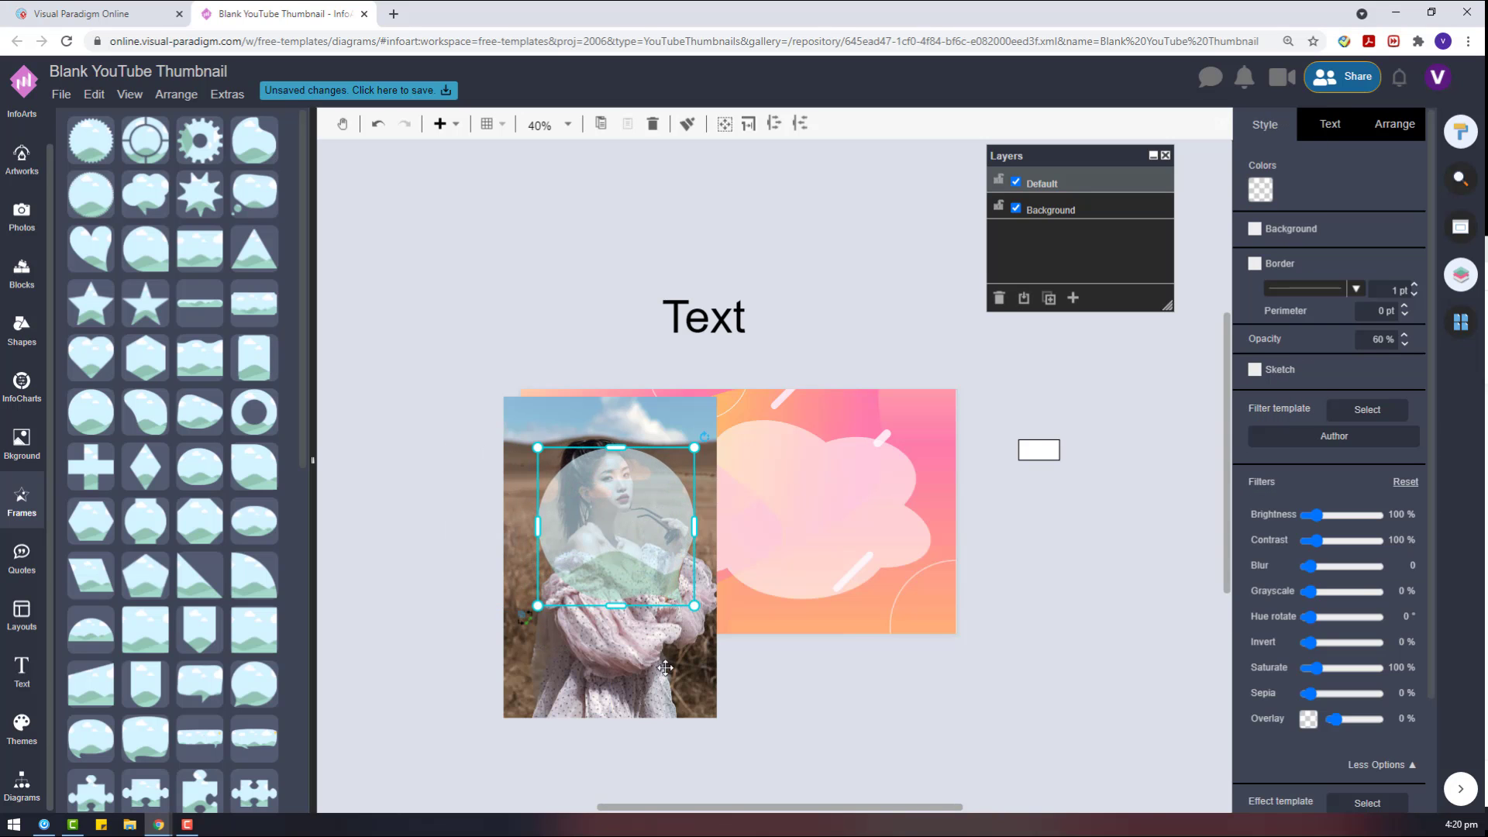
pyautogui.rightClick(667, 535)
pyautogui.click(754, 734)
pyautogui.hotkey('ctrl', 'z')
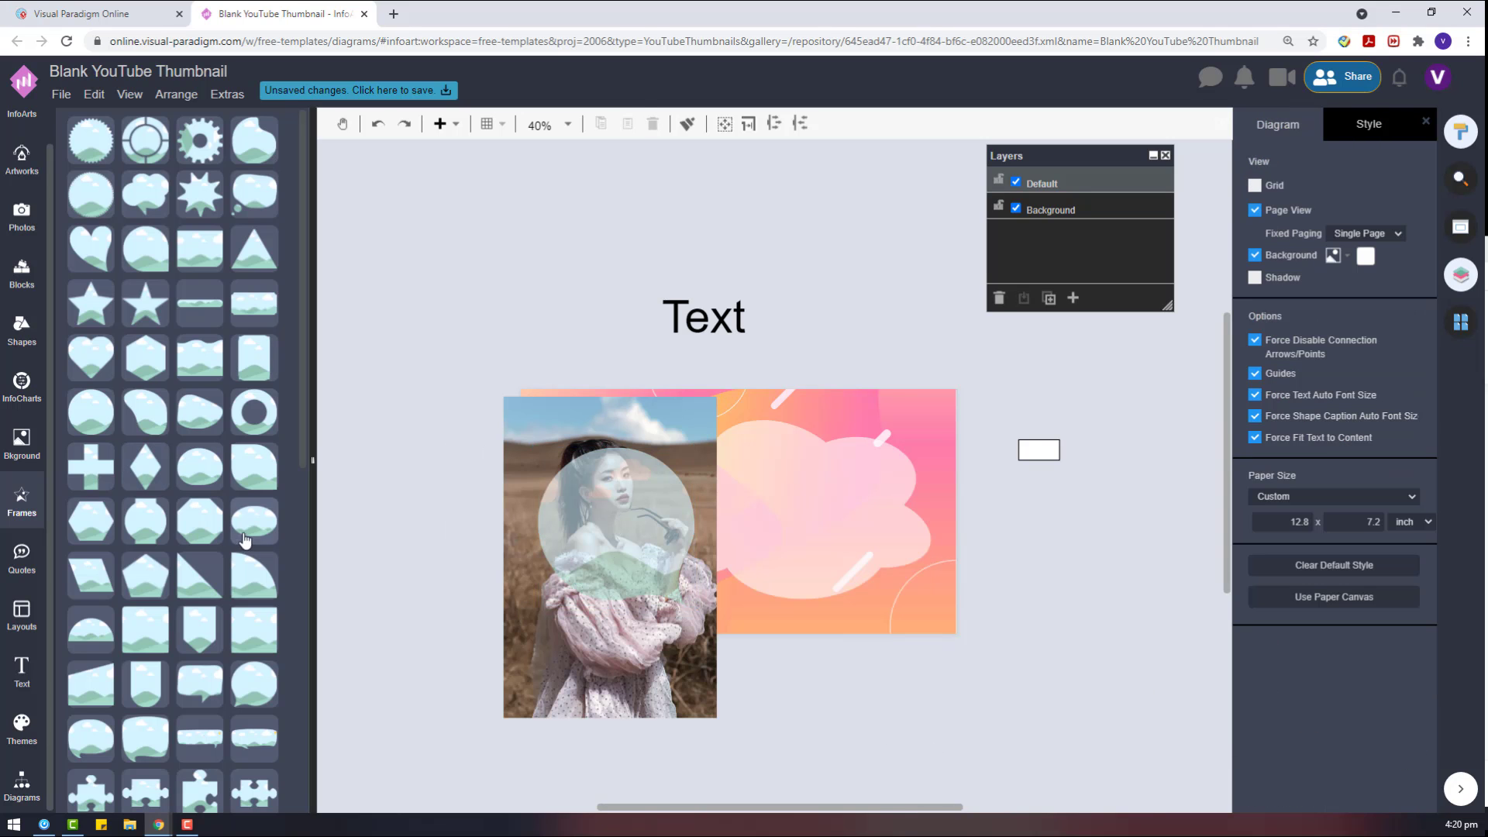
pyautogui.hotkey('ctrl', 'z')
pyautogui.hotkey('ctrl', 'z')
# Step: Make the round frame slightly smaller around the woman's face and shoulders and place the photo back inside it
pyautogui.click(505, 541)
pyautogui.press('Delete')
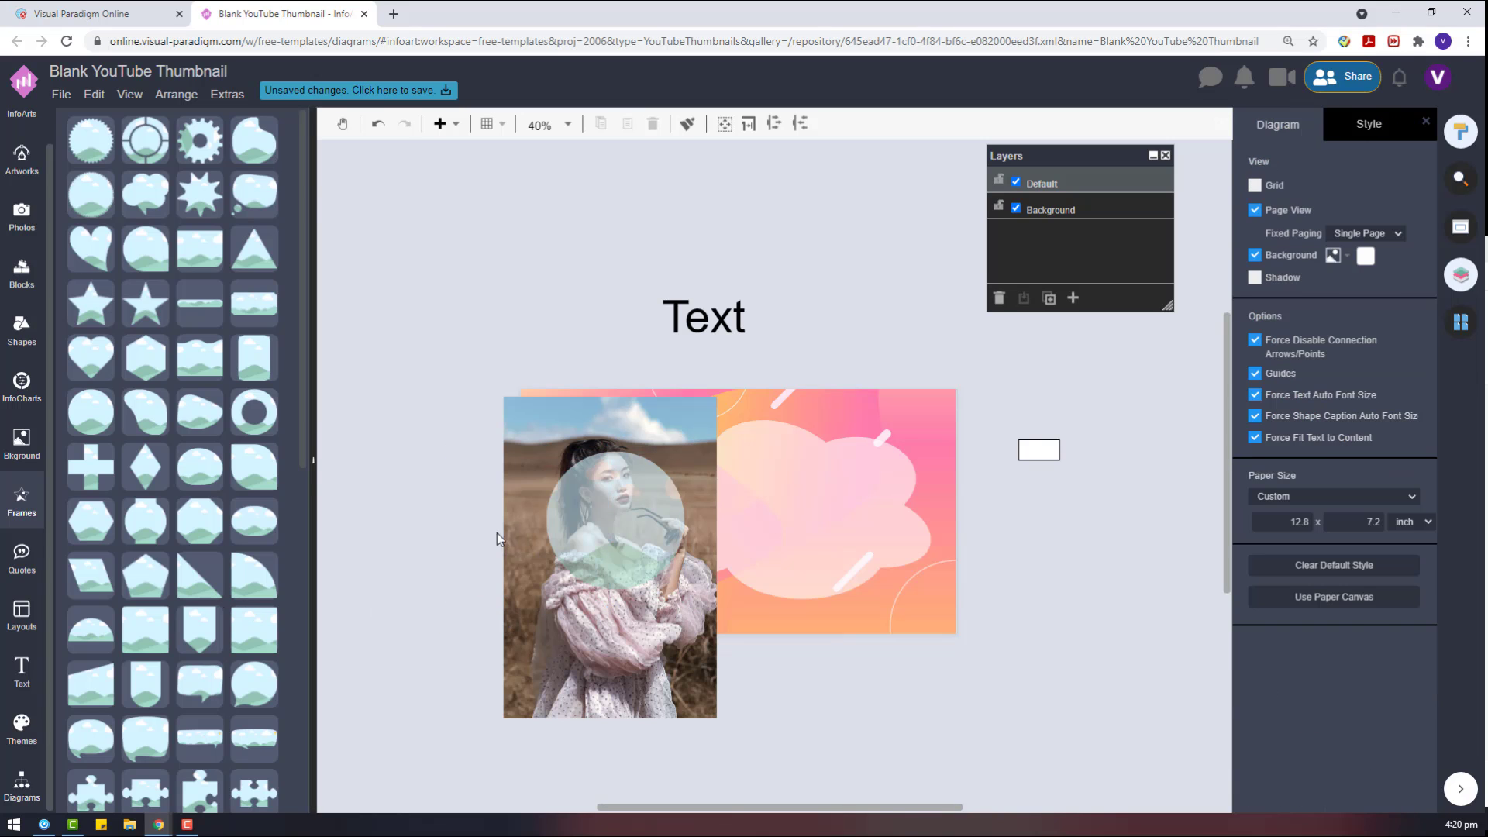
pyautogui.click(616, 522)
pyautogui.keyDown('shift'); pyautogui.click(631, 668); pyautogui.keyUp('shift')
pyautogui.click(708, 742)
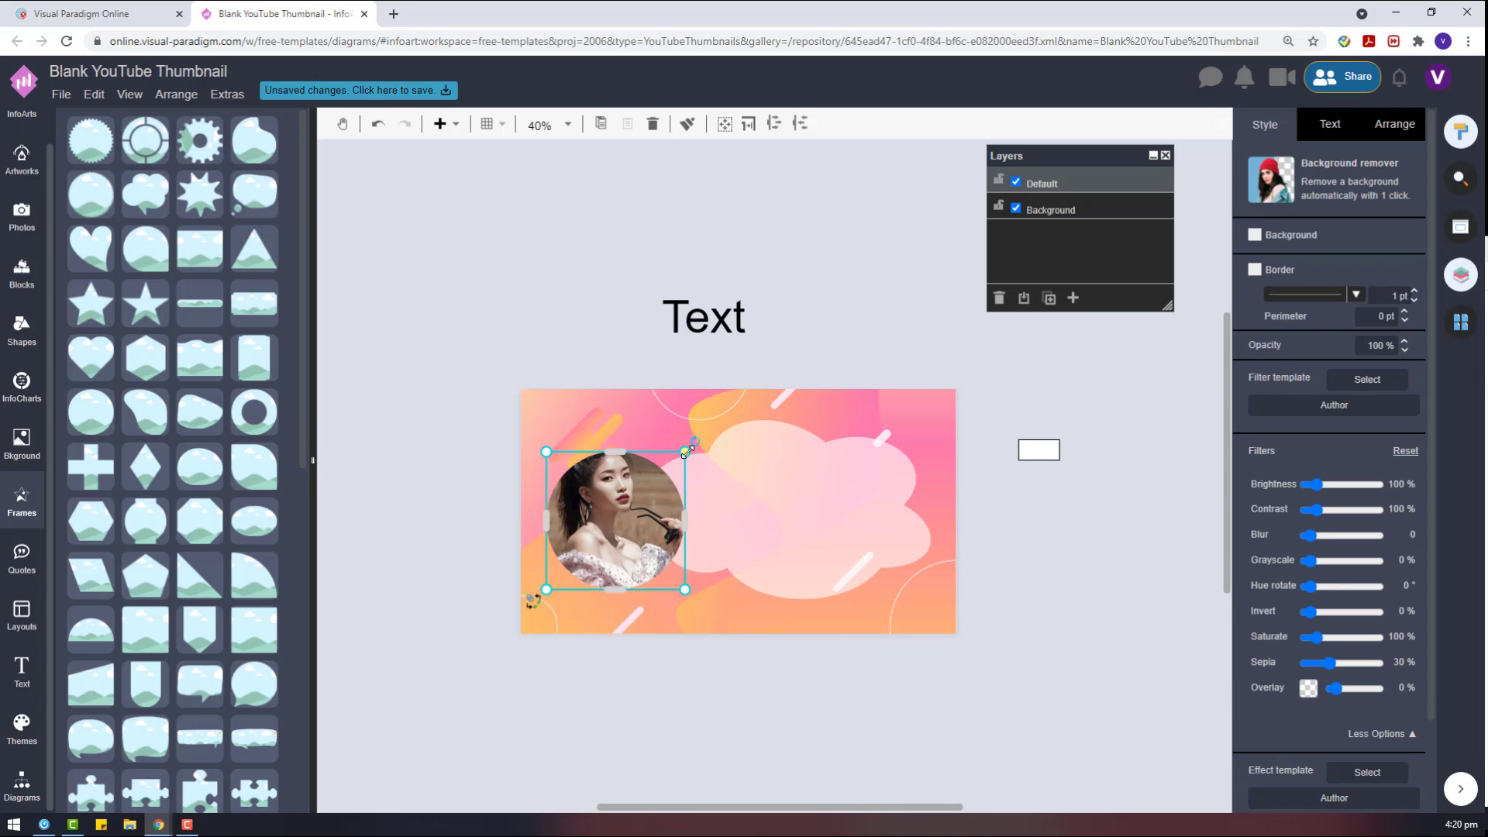
# Step: Extend the cloud shape slightly downward and enlarge the round framed photo
pyautogui.click(740, 645)
pyautogui.moveTo(787, 611); pyautogui.dragTo(787, 630)
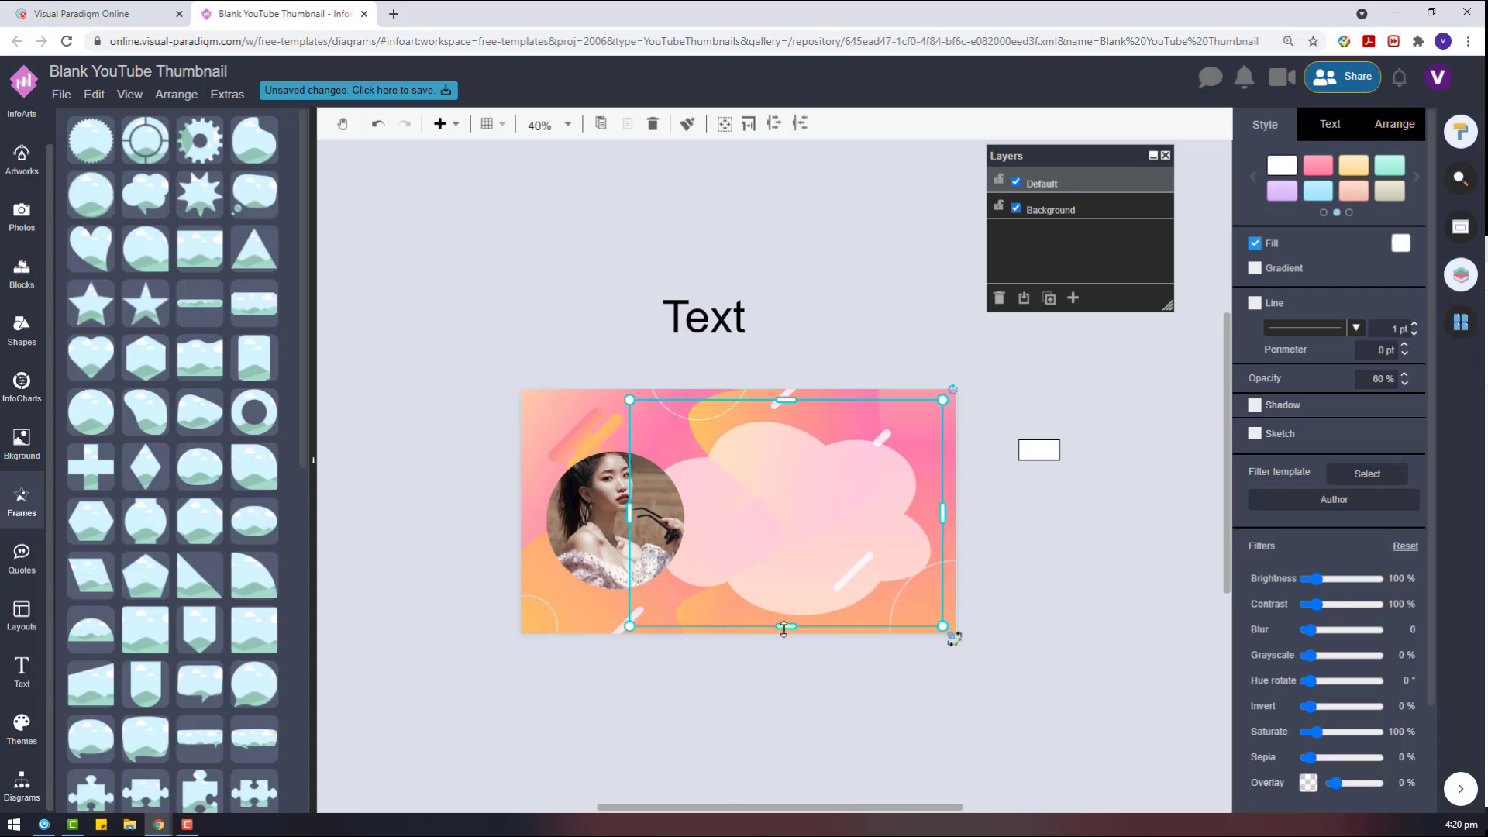
pyautogui.click(657, 507)
pyautogui.moveTo(684, 451); pyautogui.dragTo(705, 431)
pyautogui.moveTo(623, 508); pyautogui.dragTo(622, 509)
pyautogui.click(731, 342)
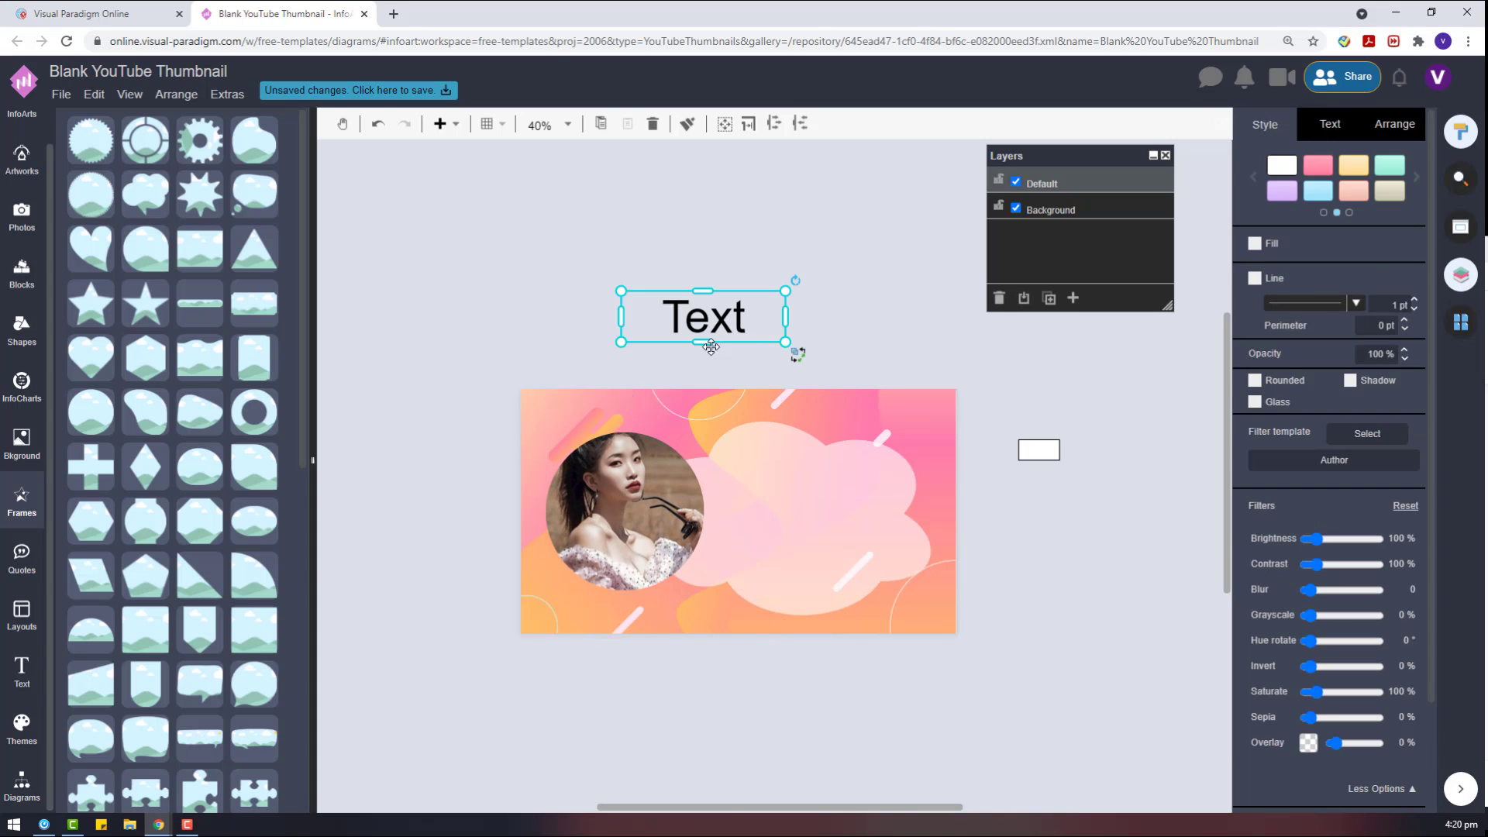
# Step: Enlarge the cloud shape upward, downward and to the right, and set its opacity to 80 %
pyautogui.click(881, 418)
pyautogui.moveTo(785, 390); pyautogui.dragTo(807, 363)
pyautogui.moveTo(949, 505); pyautogui.dragTo(970, 498)
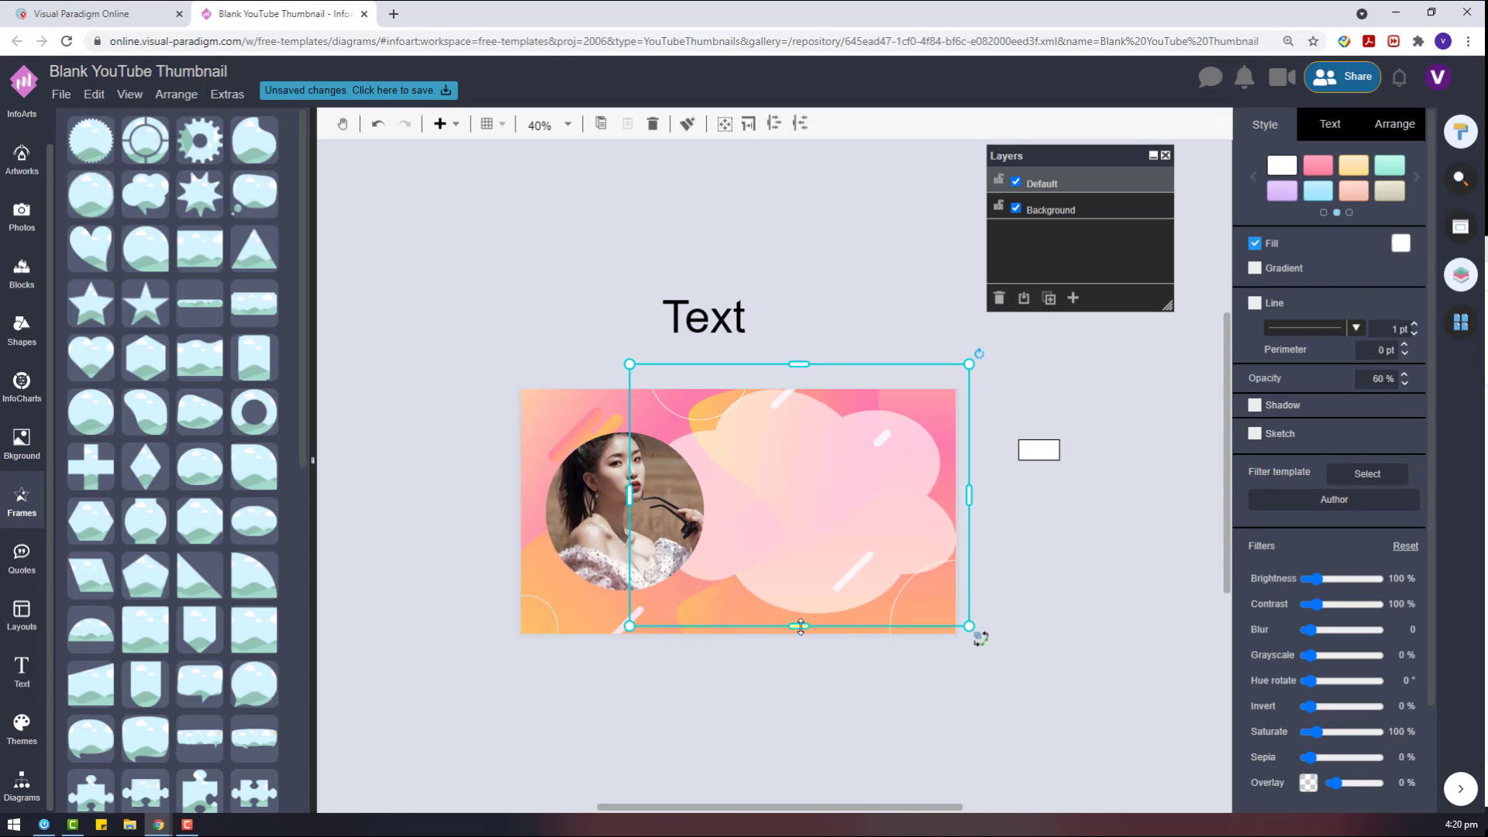
pyautogui.moveTo(797, 625); pyautogui.dragTo(797, 647)
pyautogui.click(546, 551)
pyautogui.click(810, 491)
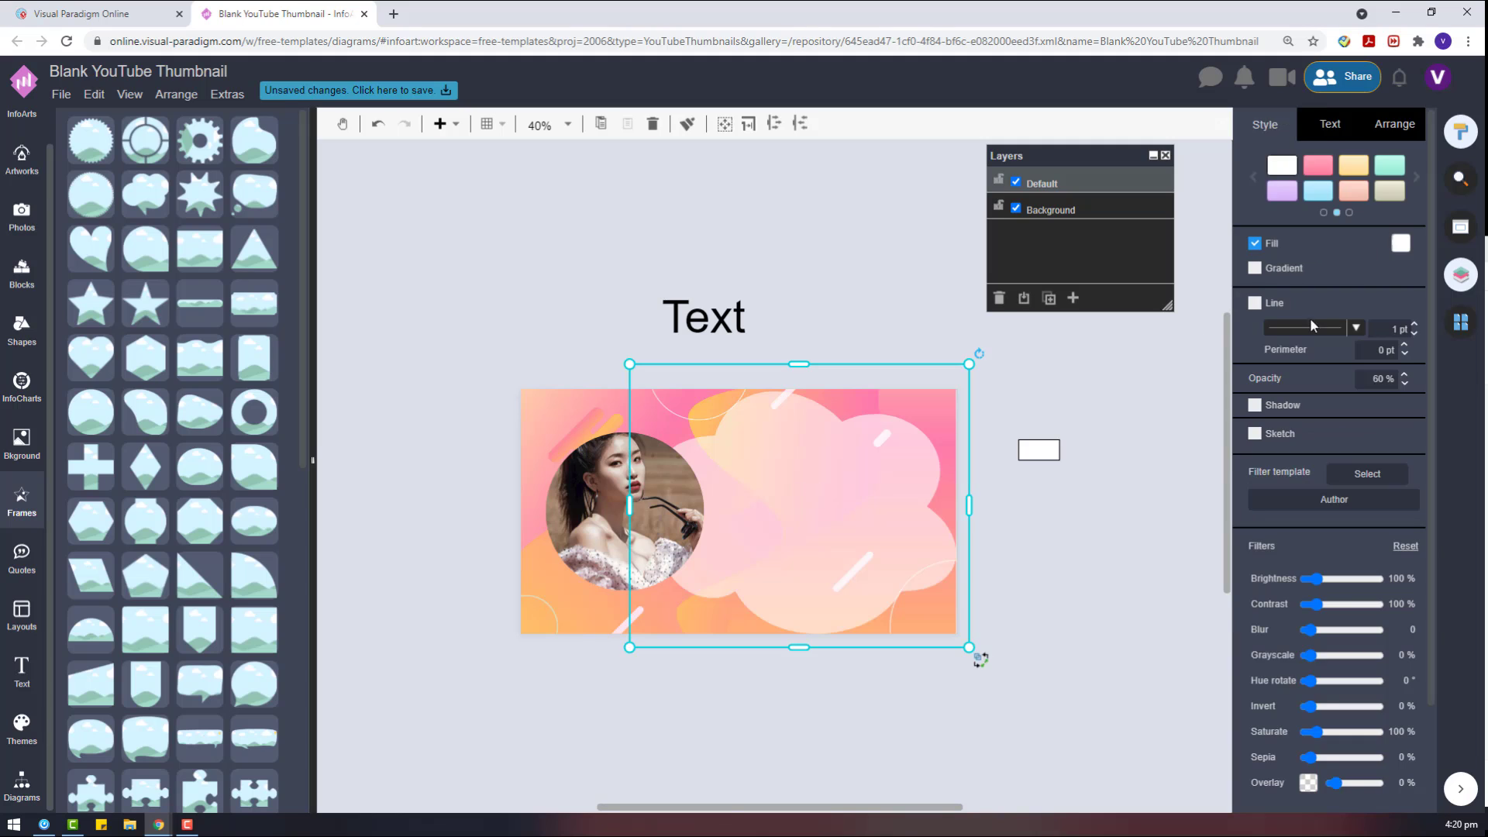
pyautogui.write('80')
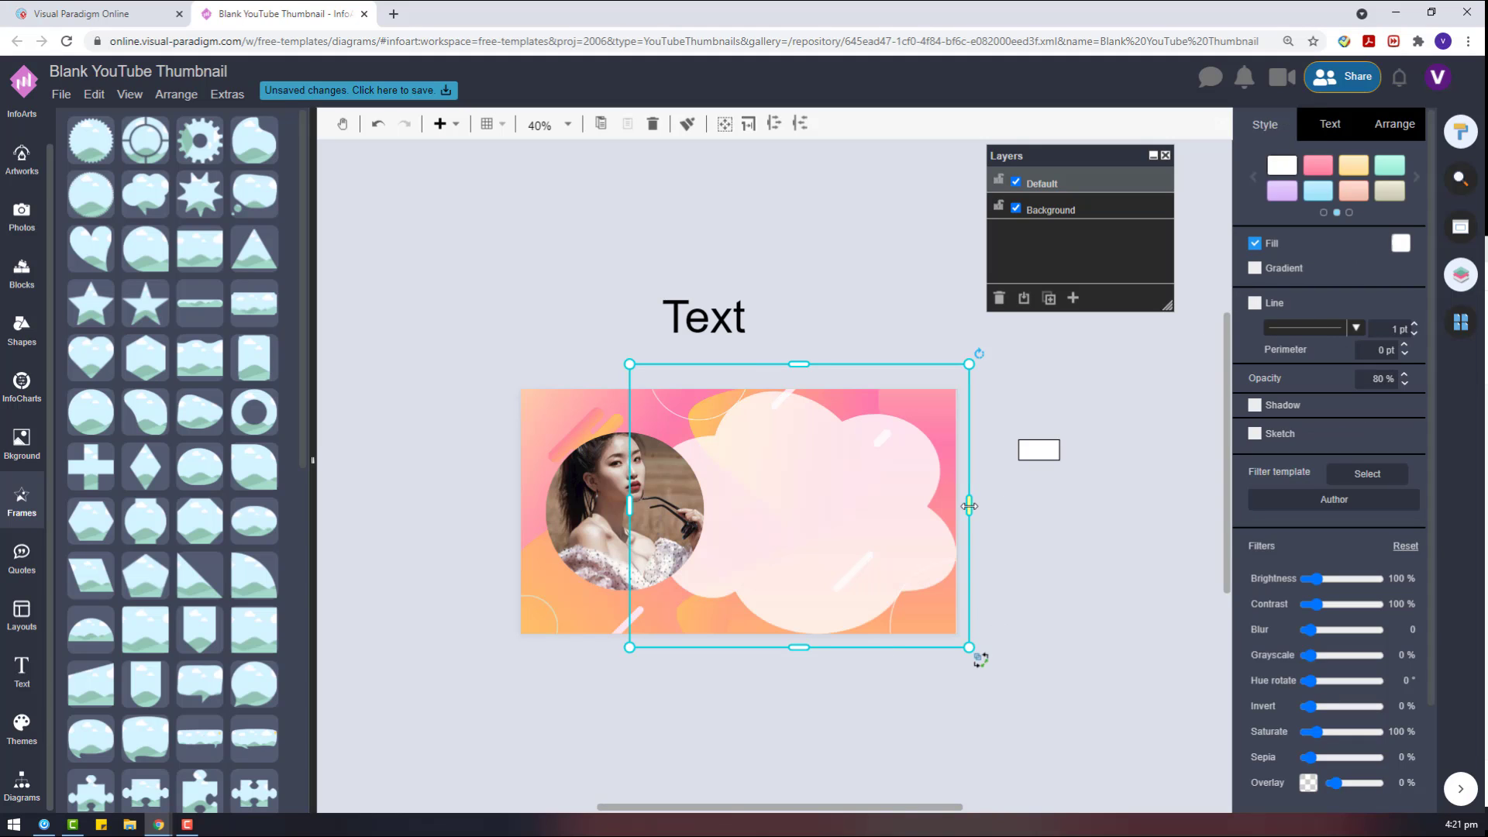
# Step: Reduce the cloud shape so it fits within the page beside the photo, and adjust its position
pyautogui.moveTo(804, 364); pyautogui.dragTo(838, 436)
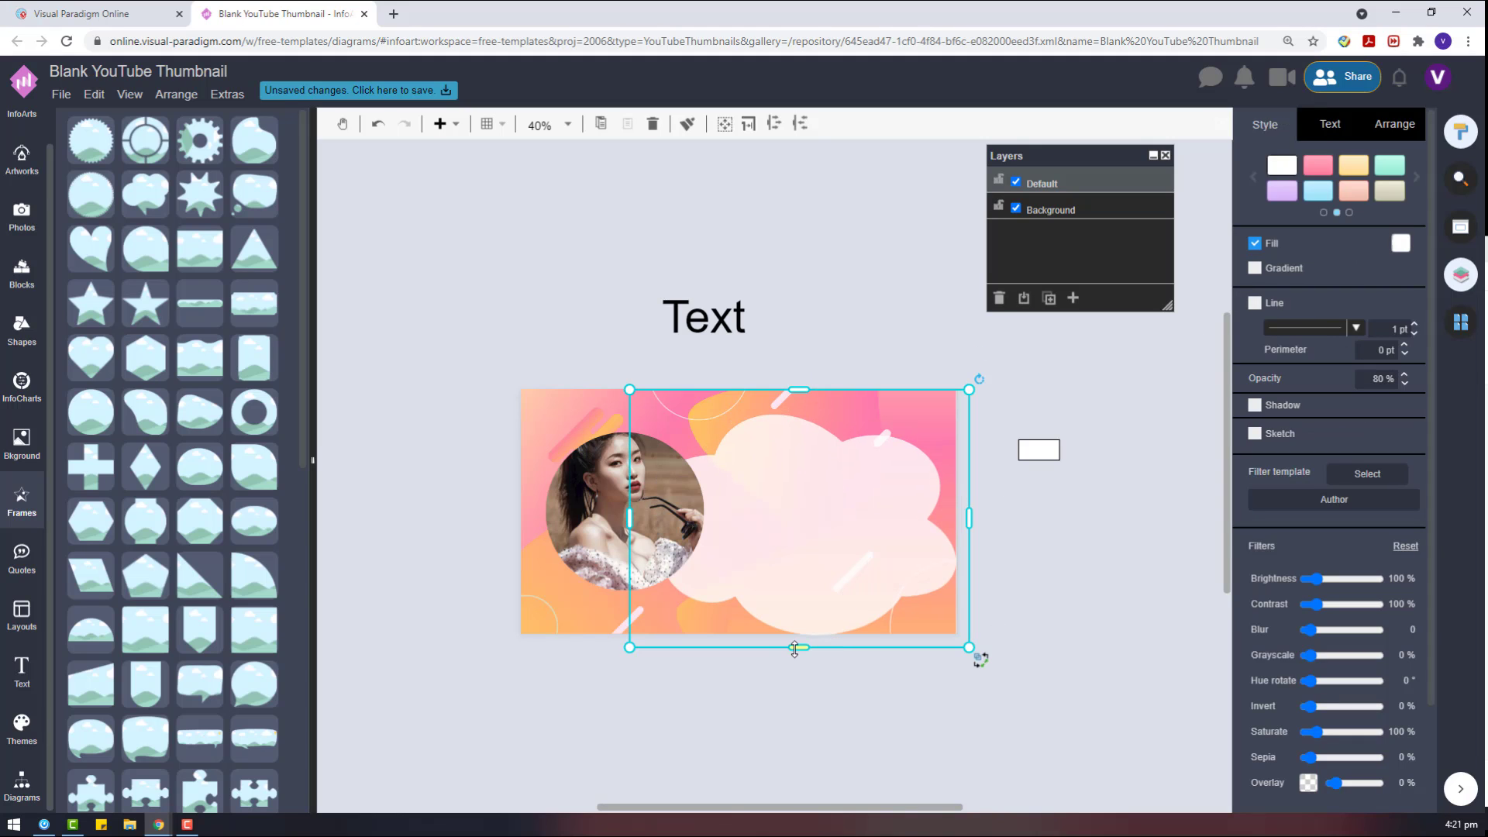
pyautogui.moveTo(795, 649); pyautogui.dragTo(798, 618)
pyautogui.moveTo(969, 502); pyautogui.dragTo(954, 499)
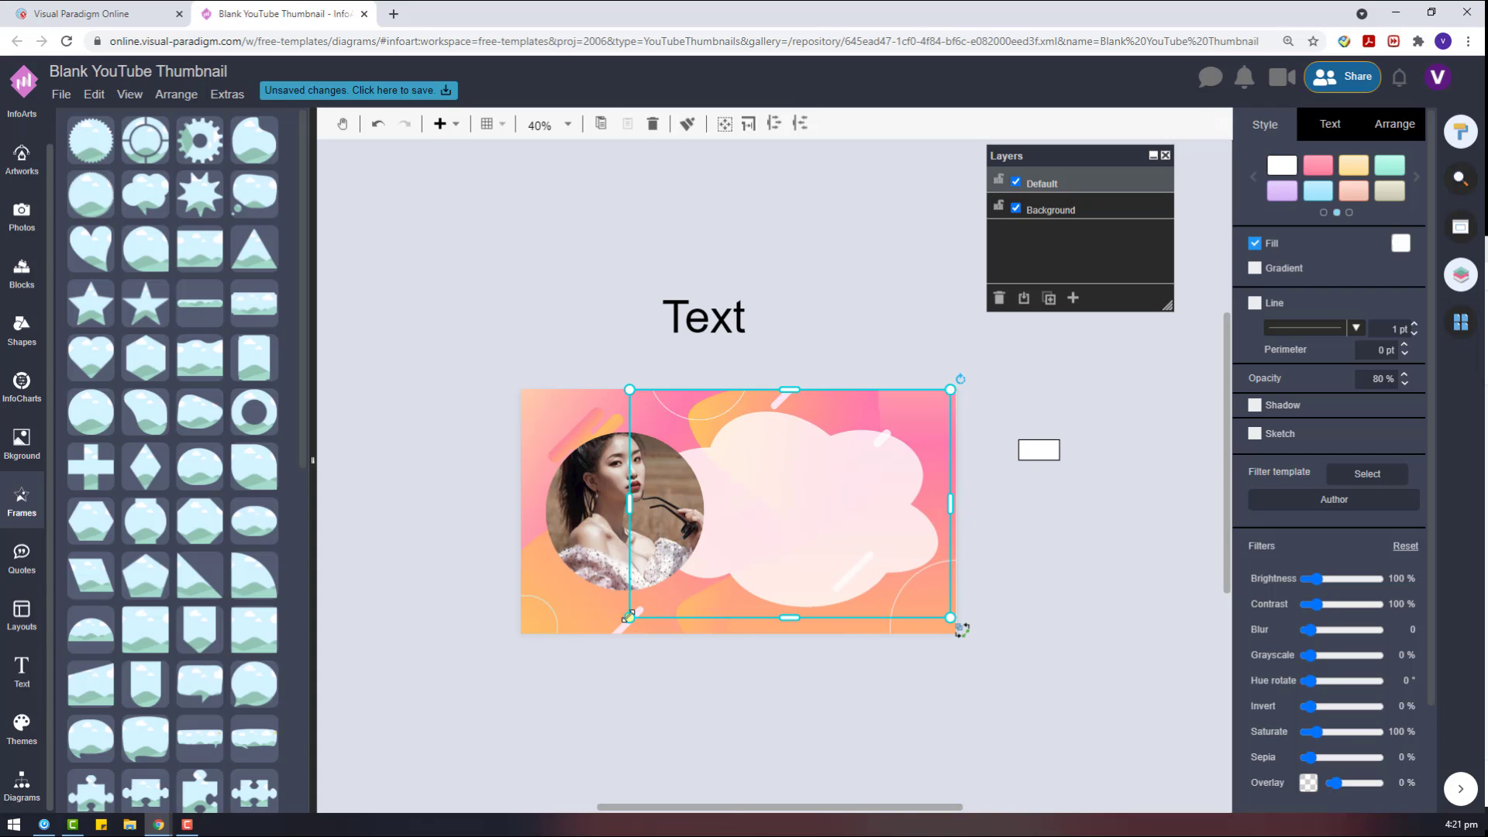
pyautogui.moveTo(628, 617); pyautogui.dragTo(612, 629)
pyautogui.click(820, 532)
pyautogui.moveTo(820, 531); pyautogui.dragTo(826, 532)
# Step: Fill the small rectangle beside the page with black, enlarge it and move it below the page
pyautogui.moveTo(1122, 499); pyautogui.dragTo(960, 393)
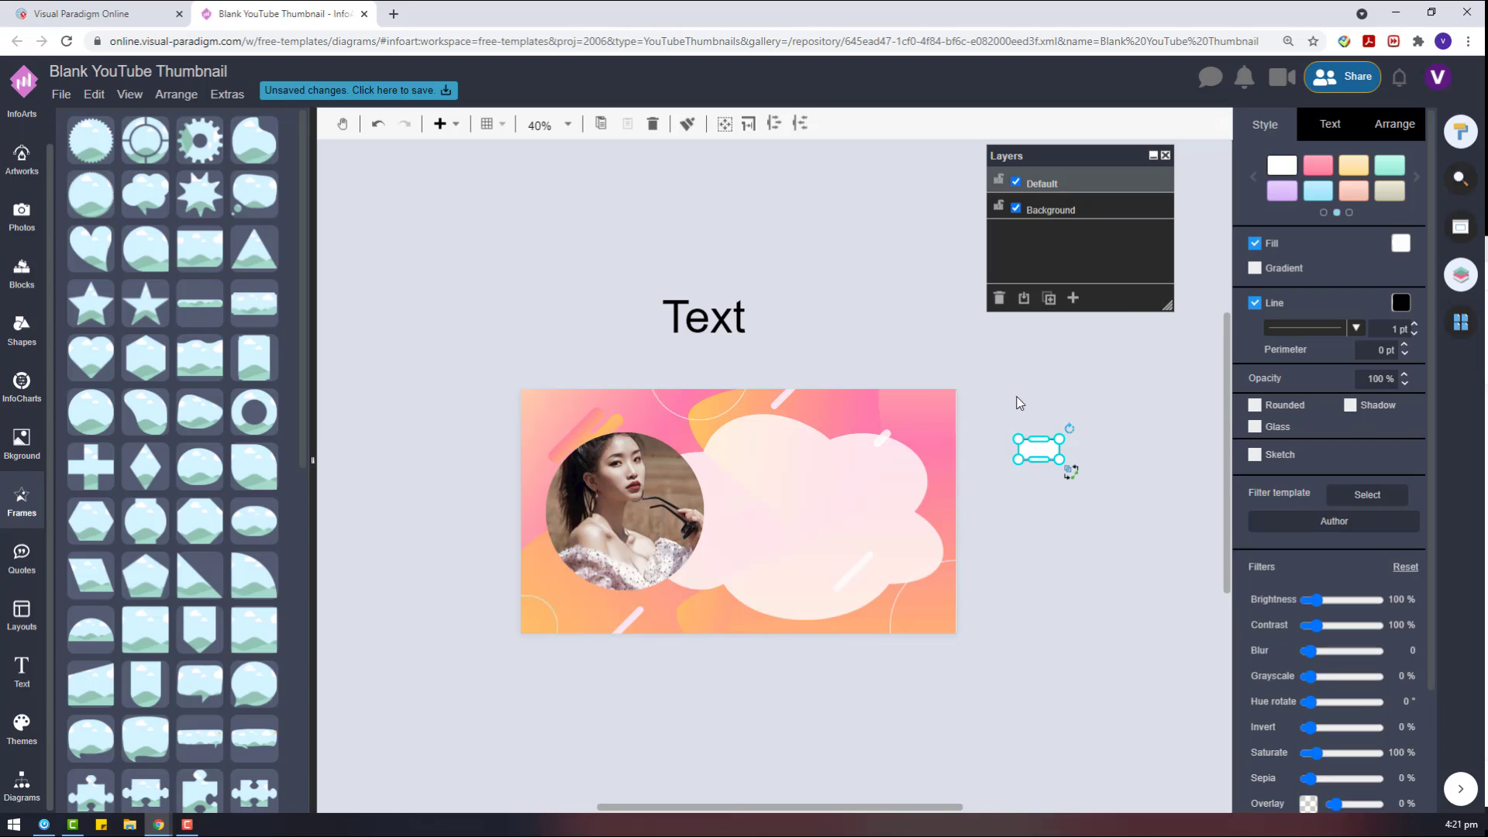
pyautogui.rightClick(1026, 447)
pyautogui.moveTo(1069, 642)
pyautogui.click(975, 635)
pyautogui.click(1400, 244)
pyautogui.click(1292, 277)
pyautogui.moveTo(1063, 461); pyautogui.dragTo(977, 604)
pyautogui.moveTo(981, 590); pyautogui.dragTo(848, 701)
# Step: Try to make an unfilled outline copy of the black rectangle and combine it with the original
pyautogui.hotkey('ctrl', 'c')
pyautogui.hotkey('ctrl', 'v')
pyautogui.click(1255, 244)
pyautogui.rightClick(1011, 593)
pyautogui.moveTo(1071, 676)
pyautogui.click(957, 675)
pyautogui.click(999, 575)
# Step: Ungroup the black rectangle and its outline copy, and delete the copy
pyautogui.rightClick(844, 704)
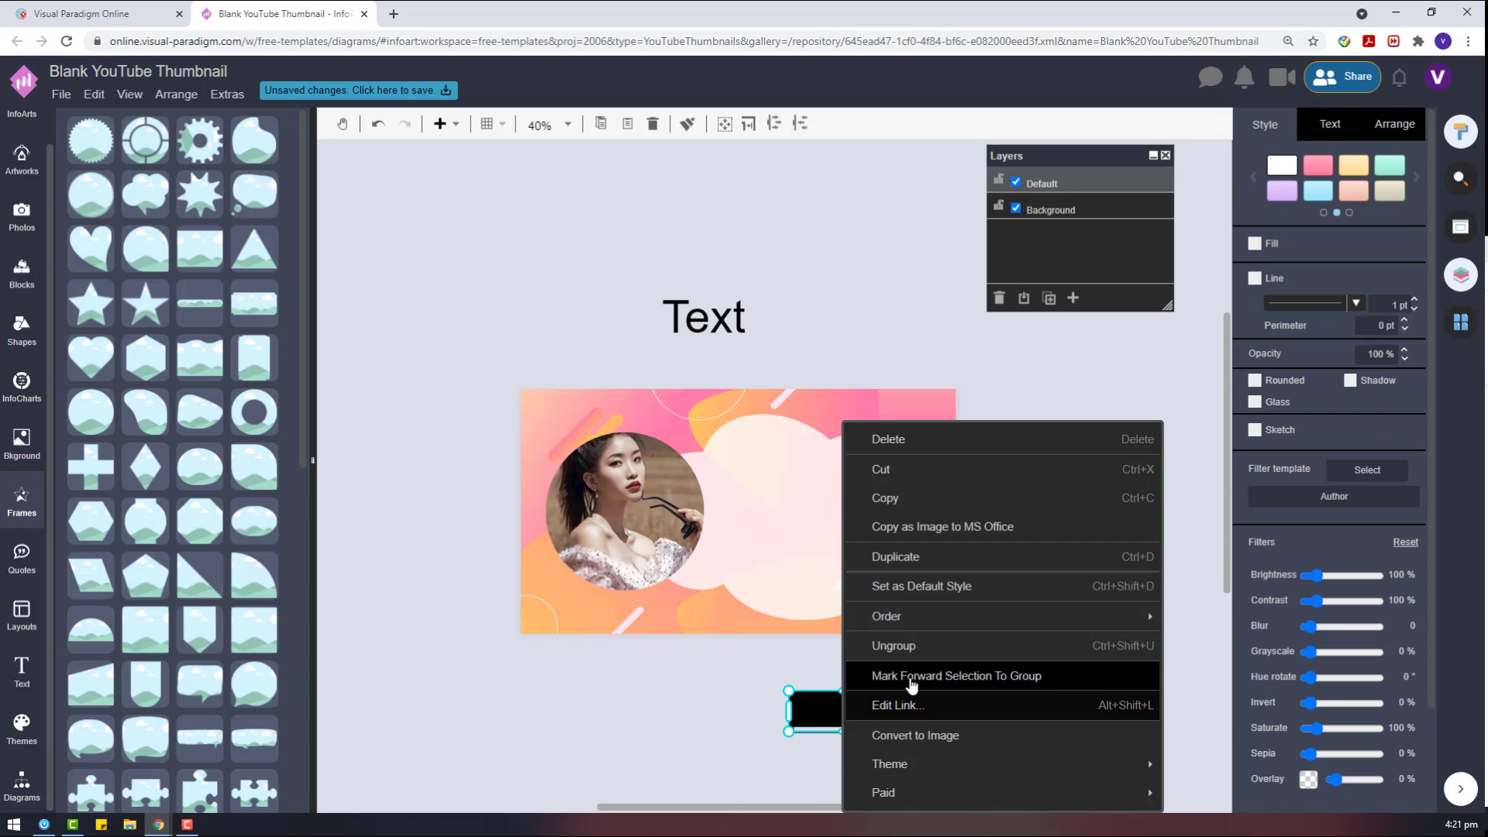
pyautogui.click(913, 645)
pyautogui.click(933, 668)
pyautogui.scroll(-1, 891, 728)
pyautogui.scroll(4, 879, 694)
pyautogui.click(846, 575)
pyautogui.moveTo(811, 522); pyautogui.dragTo(812, 535)
pyautogui.click(817, 608)
pyautogui.moveTo(818, 609); pyautogui.dragTo(814, 607)
pyautogui.moveTo(733, 548); pyautogui.dragTo(512, 481)
pyautogui.click(880, 645)
pyautogui.click(870, 606)
pyautogui.press('Delete')
# Step: Paste a copy of the black rectangle, remove its fill, and place it slightly offset behind the original
pyautogui.click(639, 513)
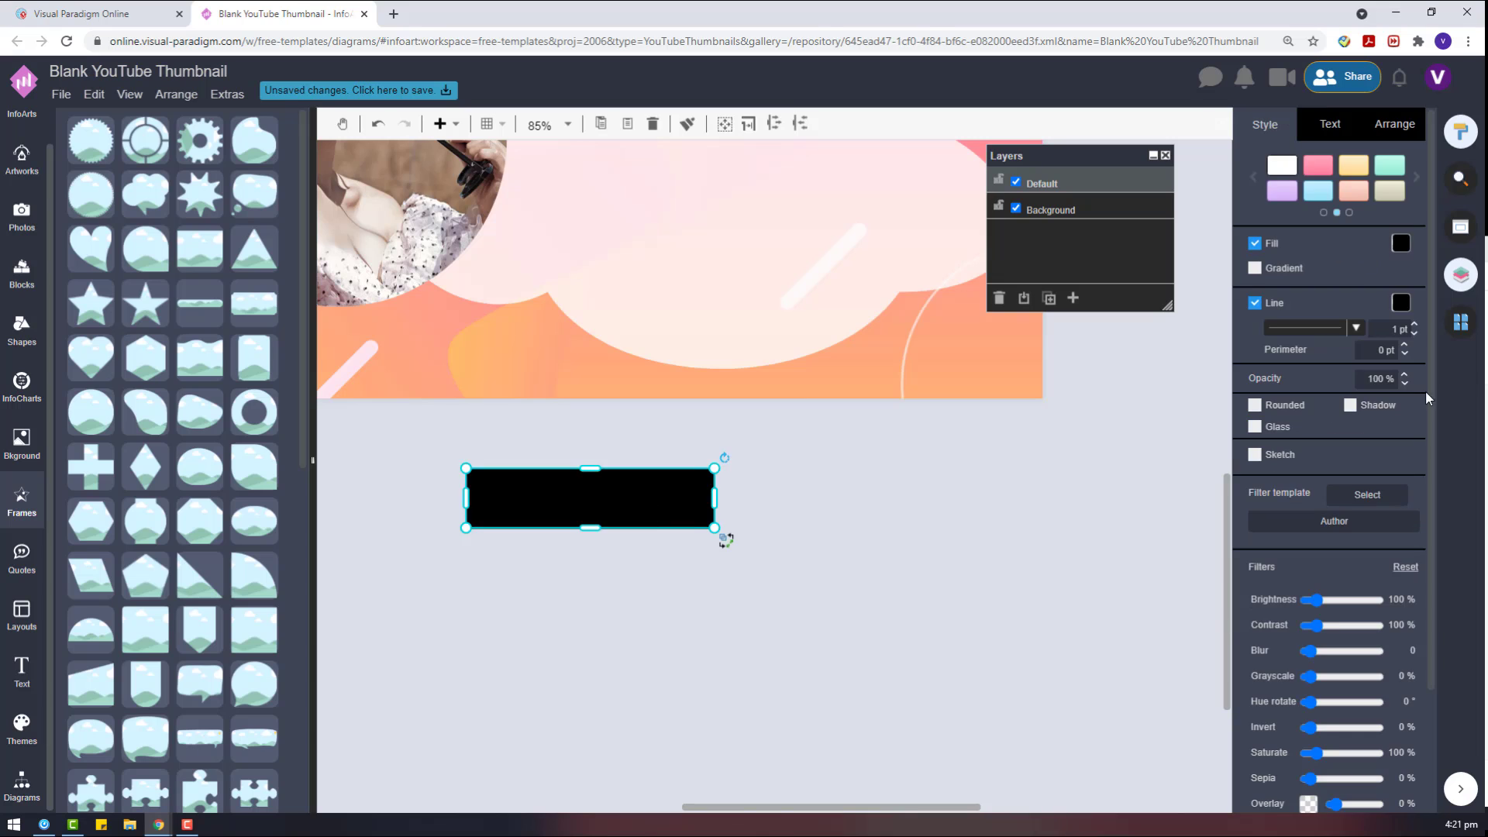
pyautogui.hotkey('ctrl', 'v')
pyautogui.click(1256, 245)
pyautogui.moveTo(503, 208); pyautogui.dragTo(663, 545)
pyautogui.rightClick(663, 545)
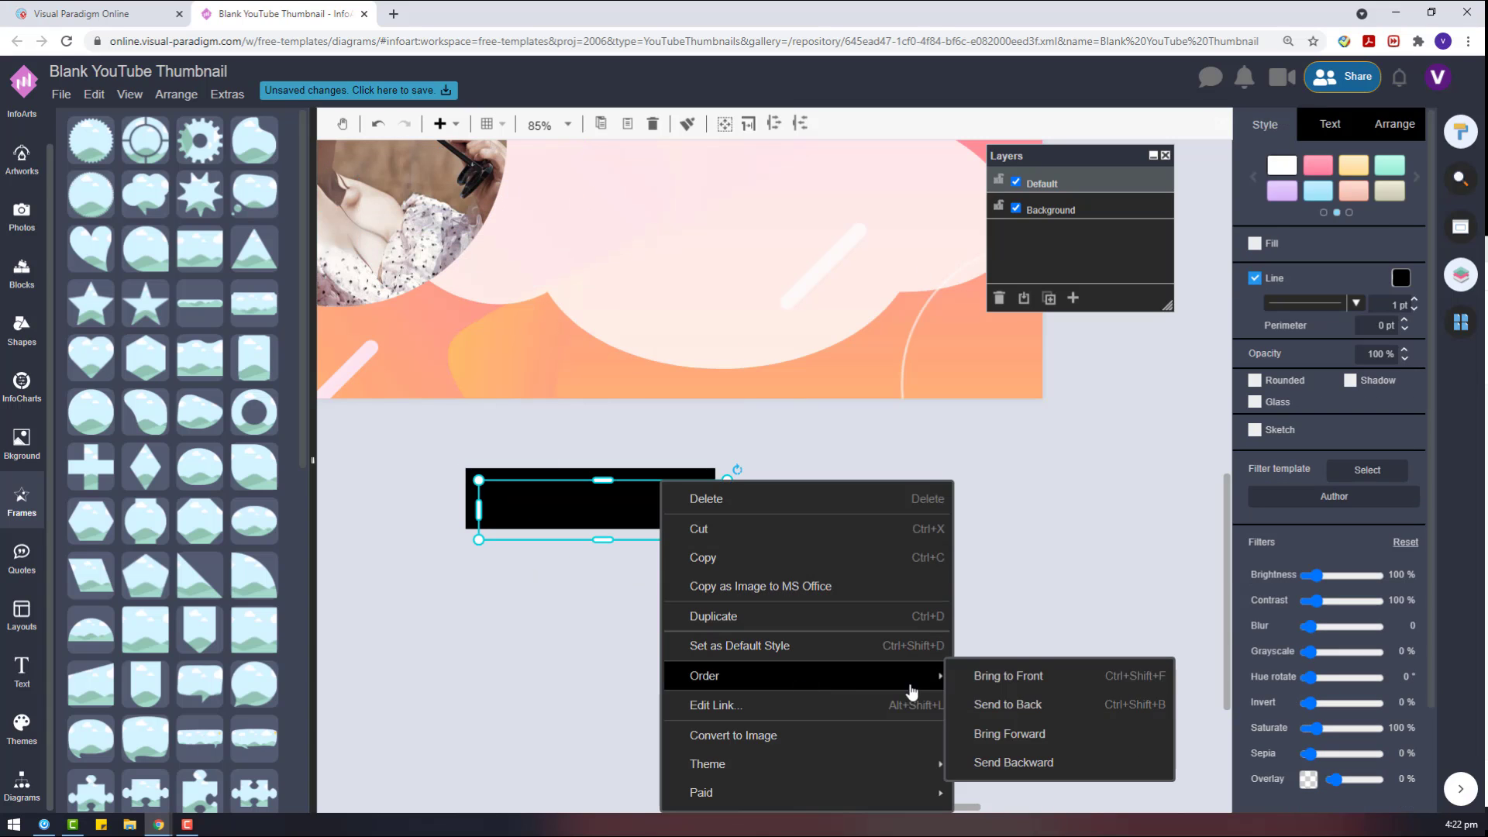
pyautogui.click(988, 708)
pyautogui.moveTo(781, 603); pyautogui.dragTo(384, 432)
pyautogui.click(791, 609)
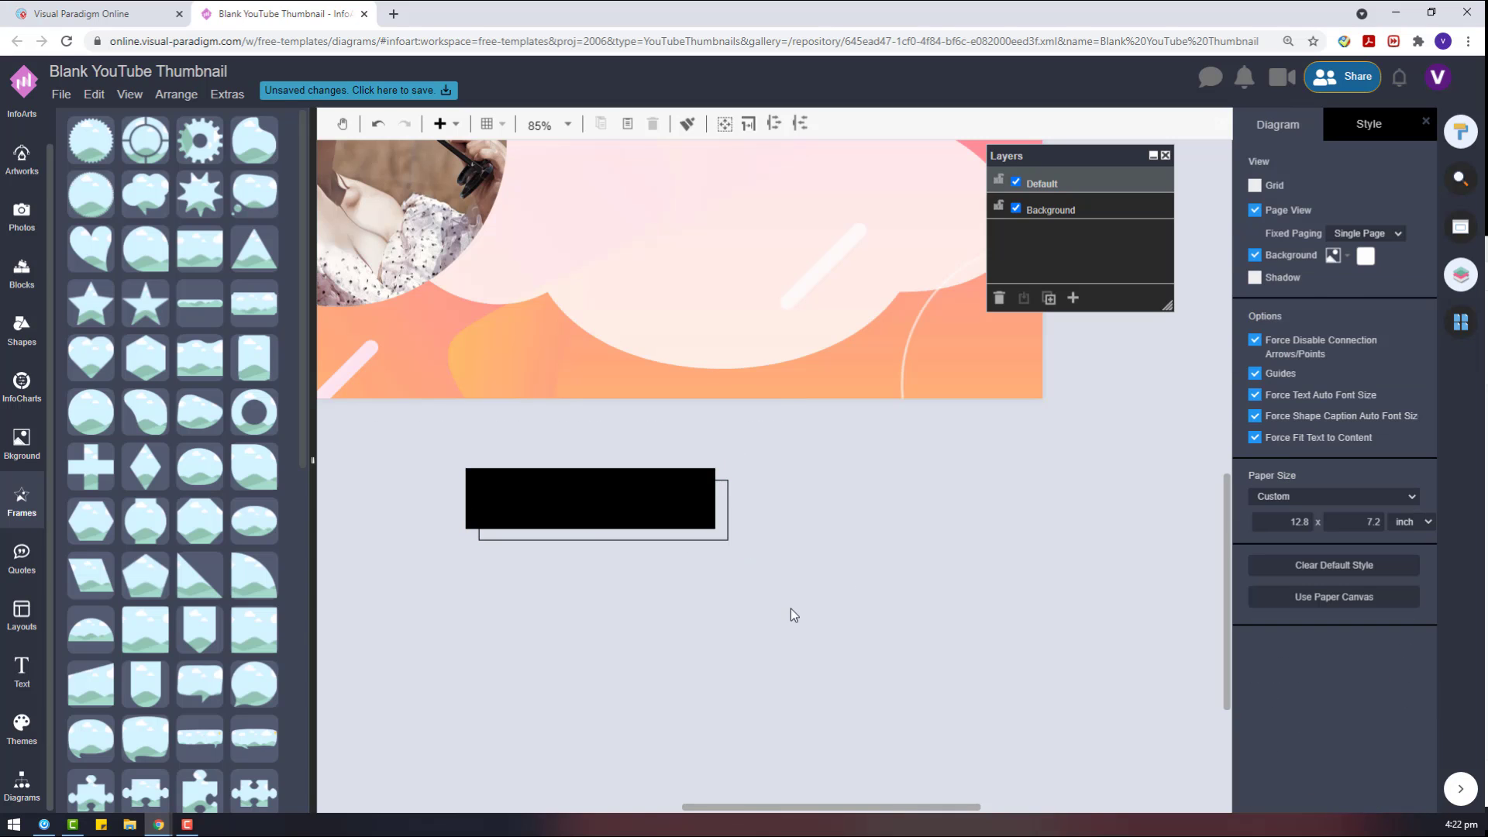
# Step: Set the offset rectangle's line thickness to 4 pt
pyautogui.click(625, 495)
pyautogui.click(617, 538)
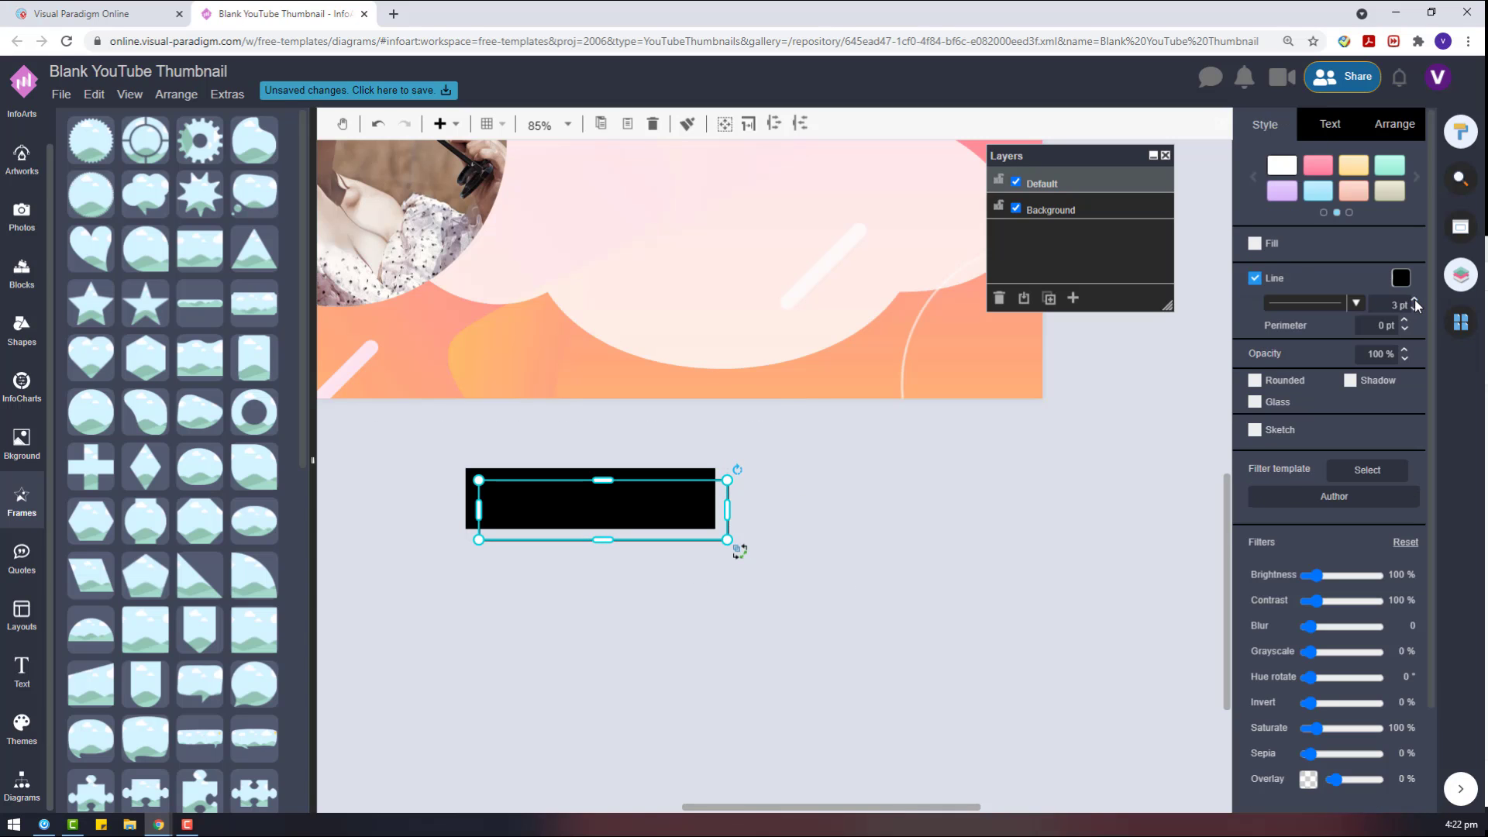
pyautogui.click(1415, 299)
pyautogui.click(568, 555)
# Step: Add a large text object beside the black rectangle and set its font colour to white
pyautogui.doubleClick(853, 609)
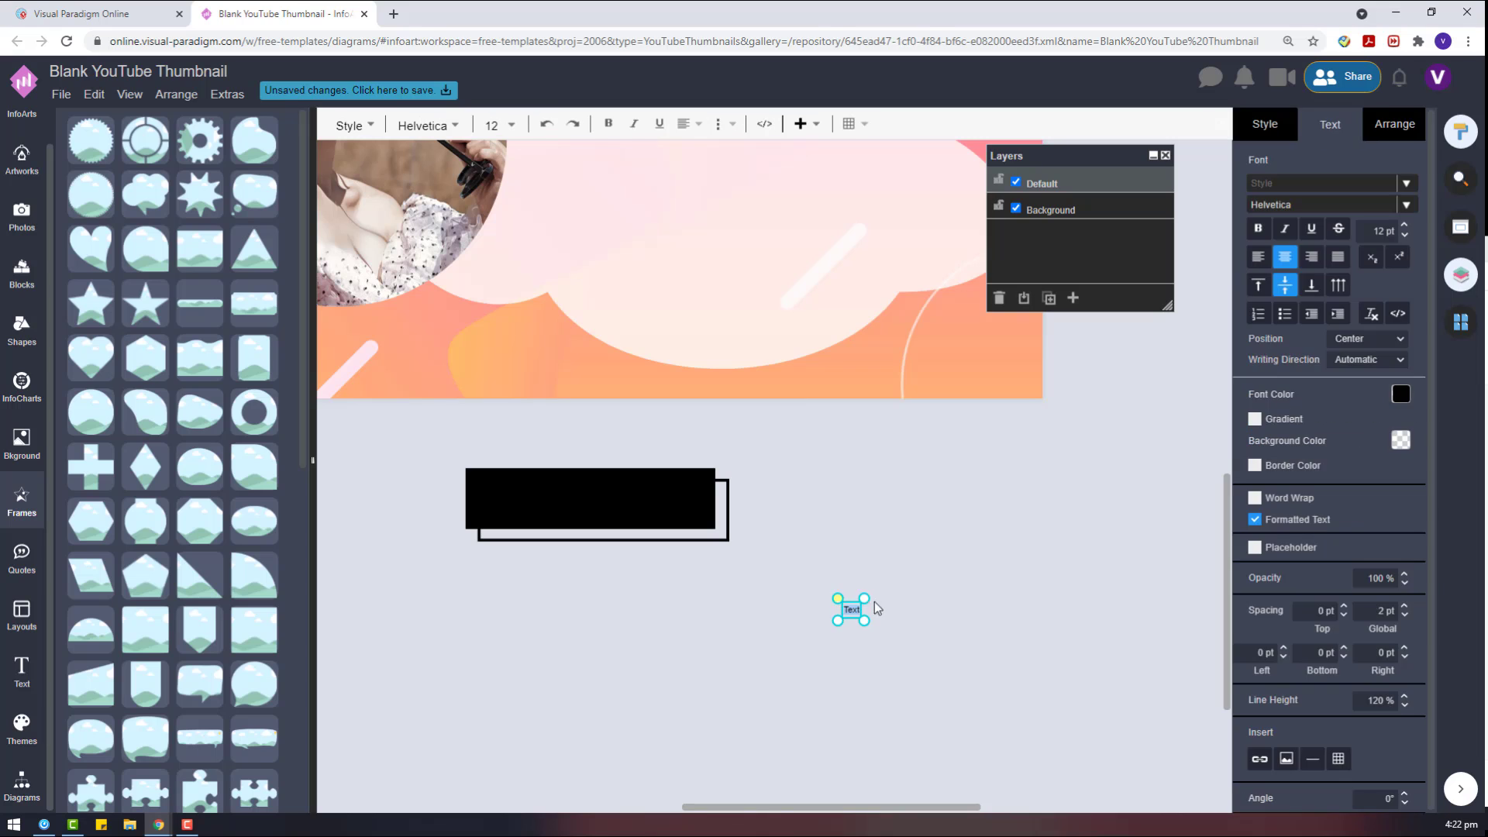
pyautogui.moveTo(864, 619); pyautogui.dragTo(1058, 628)
pyautogui.click(1342, 134)
pyautogui.click(1412, 395)
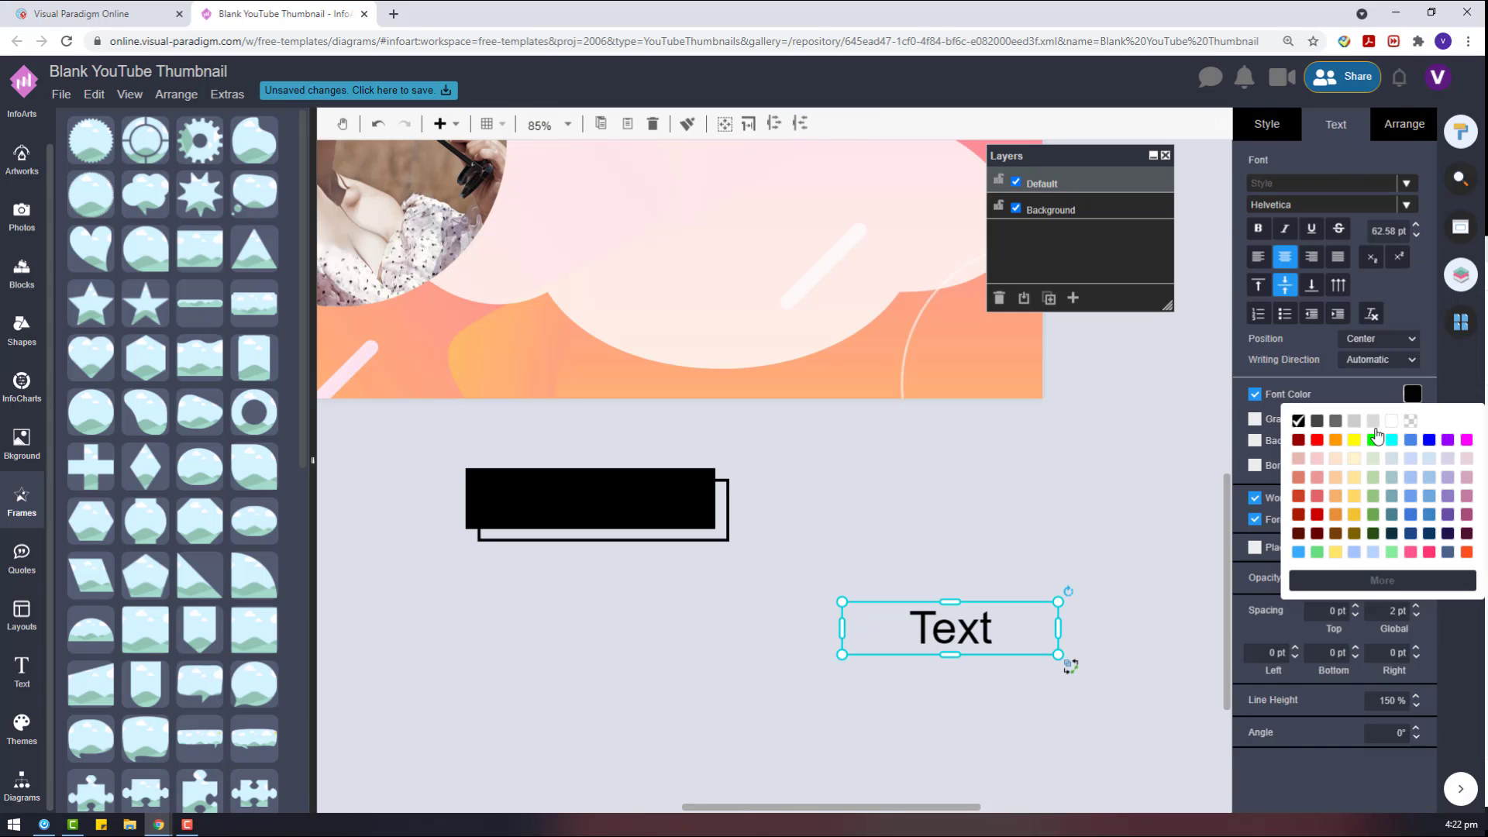
pyautogui.click(1379, 425)
# Step: Change the new white text to "LIKE & SUBSCRIBE"
pyautogui.doubleClick(963, 631)
pyautogui.write('L')
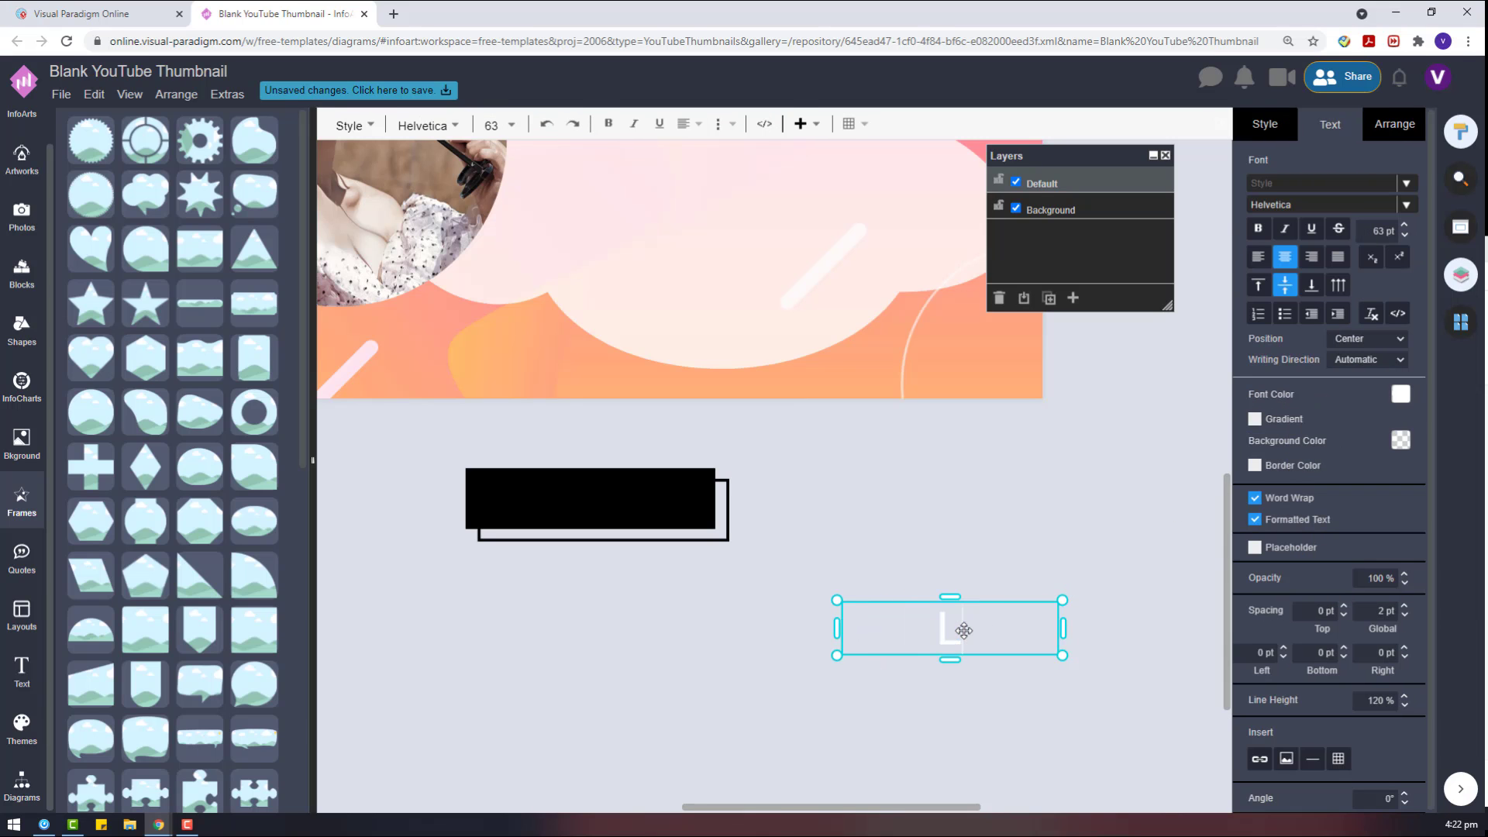
pyautogui.write('IKE & SUB')
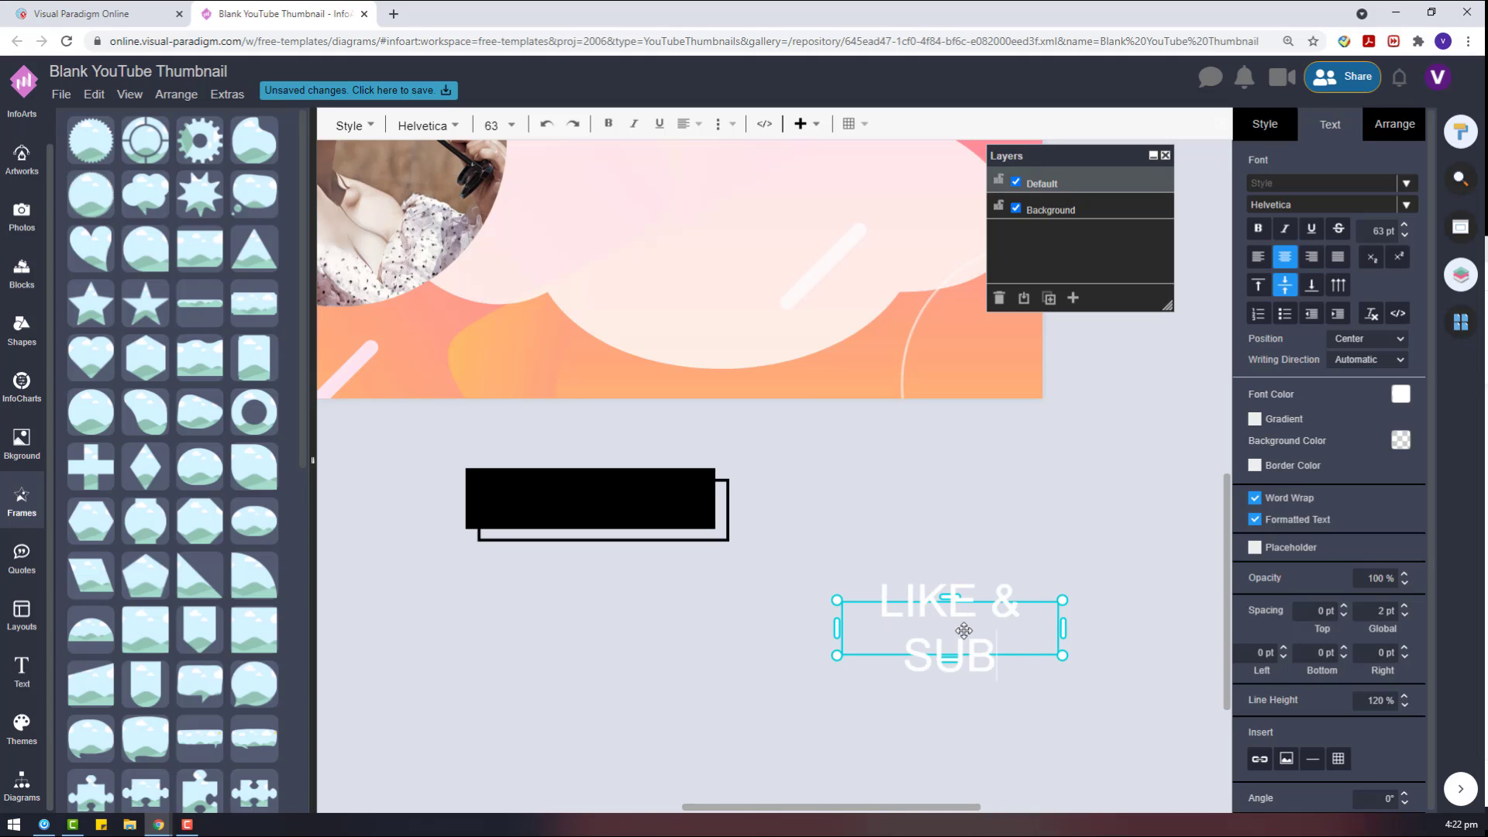
pyautogui.write('SCRIBE')
pyautogui.press('Escape')
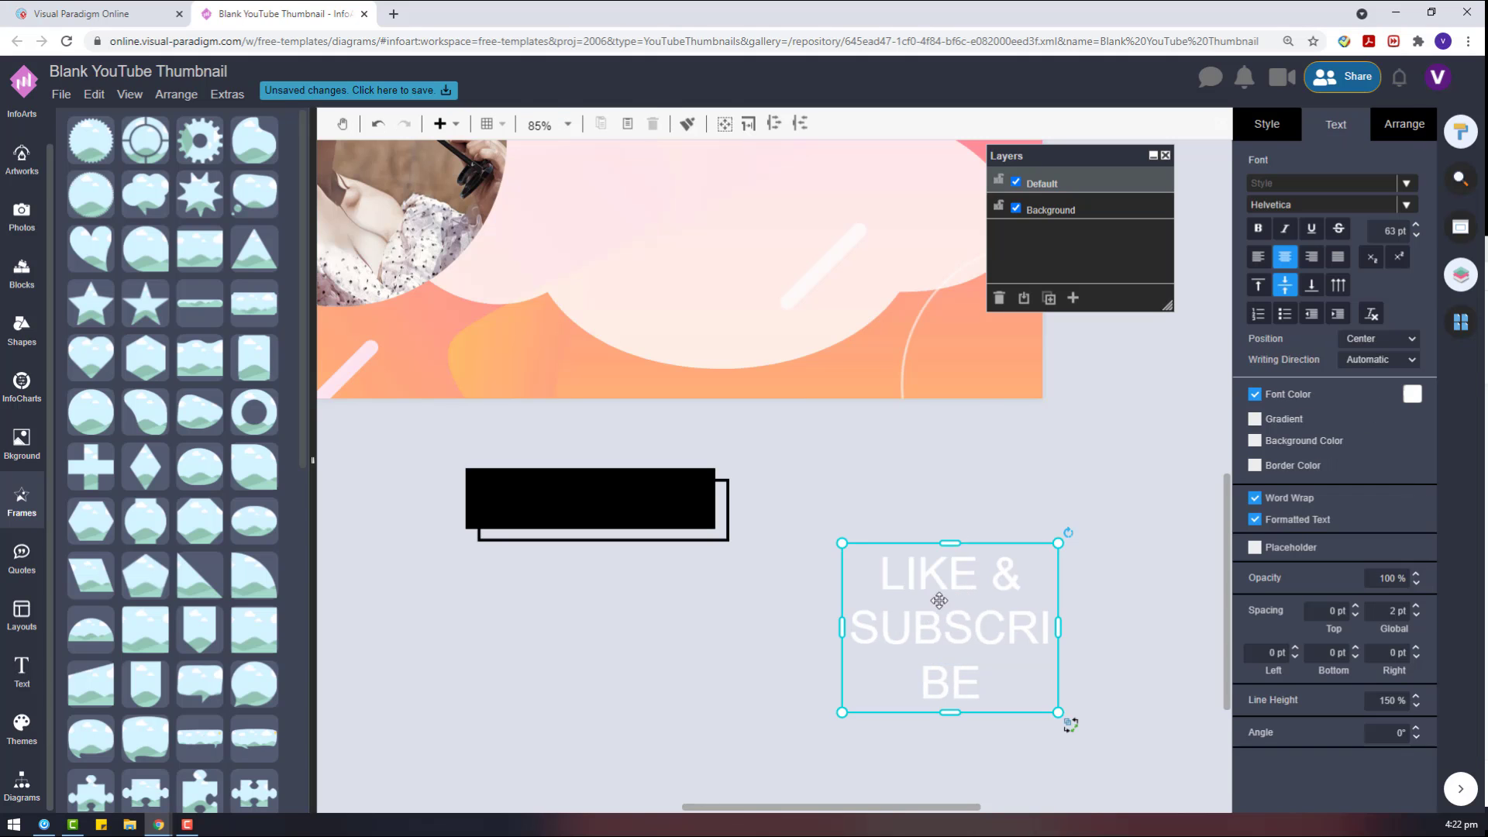
# Step: Fit the "LIKE & SUBSCRIBE" text onto a single line and place it on the black rectangle
pyautogui.moveTo(951, 543); pyautogui.dragTo(626, 497)
pyautogui.click(840, 583)
pyautogui.moveTo(838, 584); pyautogui.dragTo(414, 438)
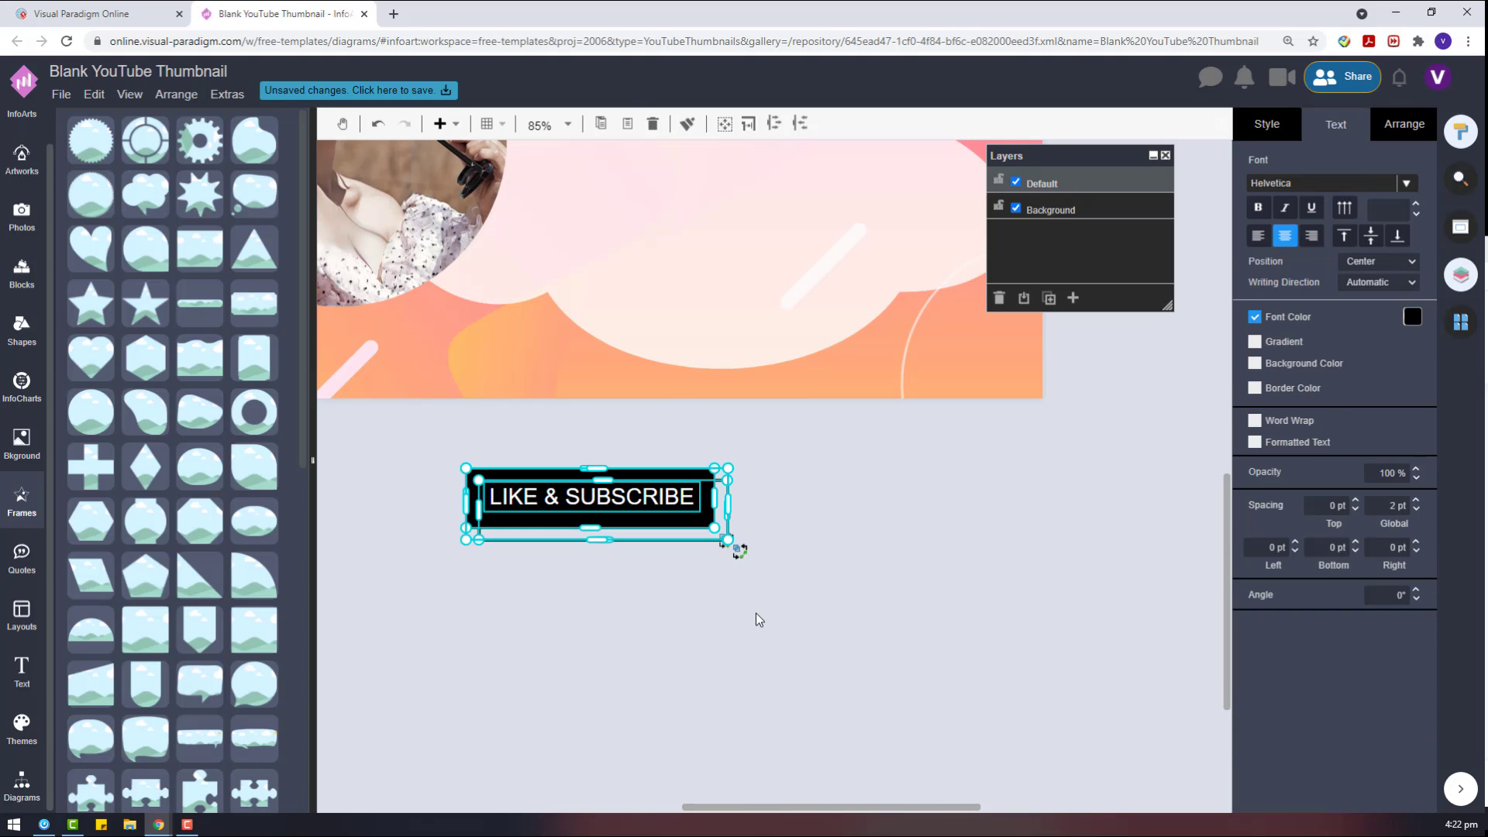
pyautogui.scroll(5, 755, 612)
pyautogui.scroll(-3, 756, 612)
pyautogui.click(800, 648)
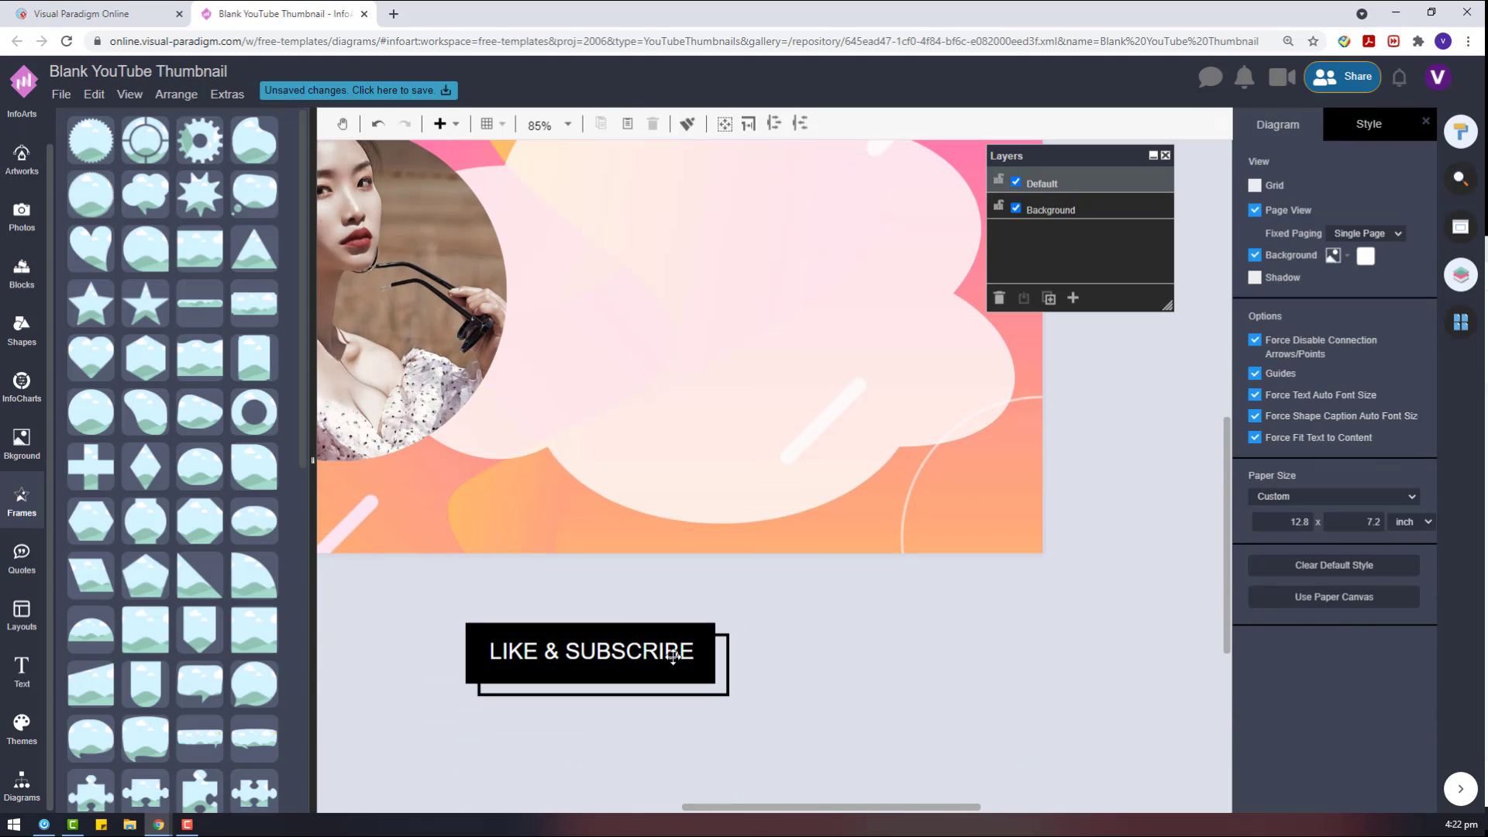
# Step: Set the font of the "LIKE & SUBSCRIBE" text to Arya
pyautogui.click(676, 650)
pyautogui.click(736, 708)
pyautogui.click(634, 650)
pyautogui.click(1282, 209)
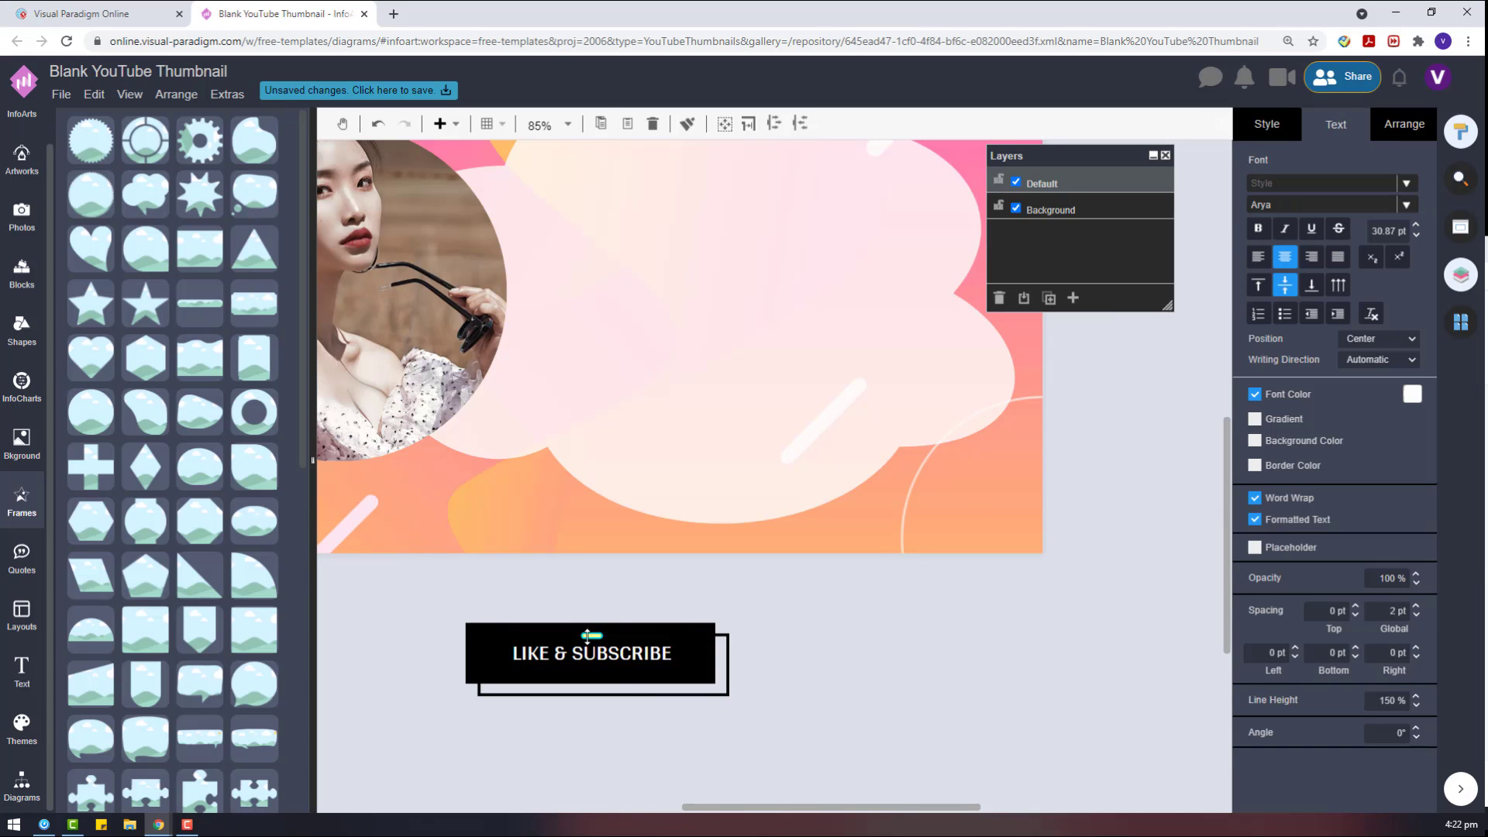
# Step: Enlarge the "LIKE & SUBSCRIBE" text to about 39 pt and centre it on the black rectangle
pyautogui.moveTo(587, 636); pyautogui.dragTo(579, 648)
pyautogui.click(713, 573)
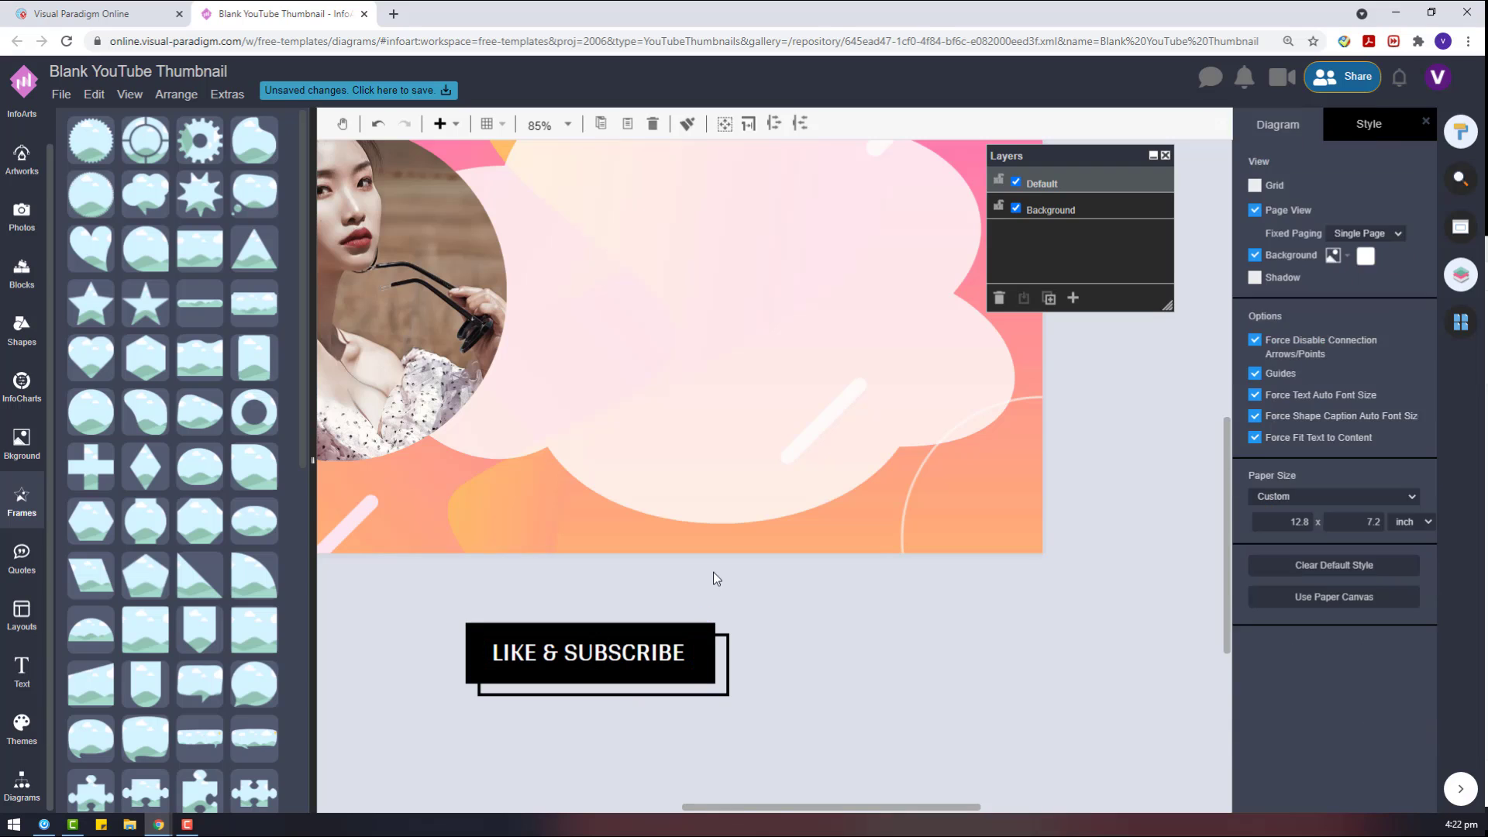
pyautogui.click(665, 654)
pyautogui.moveTo(696, 673); pyautogui.dragTo(705, 677)
pyautogui.moveTo(605, 654); pyautogui.dragTo(602, 653)
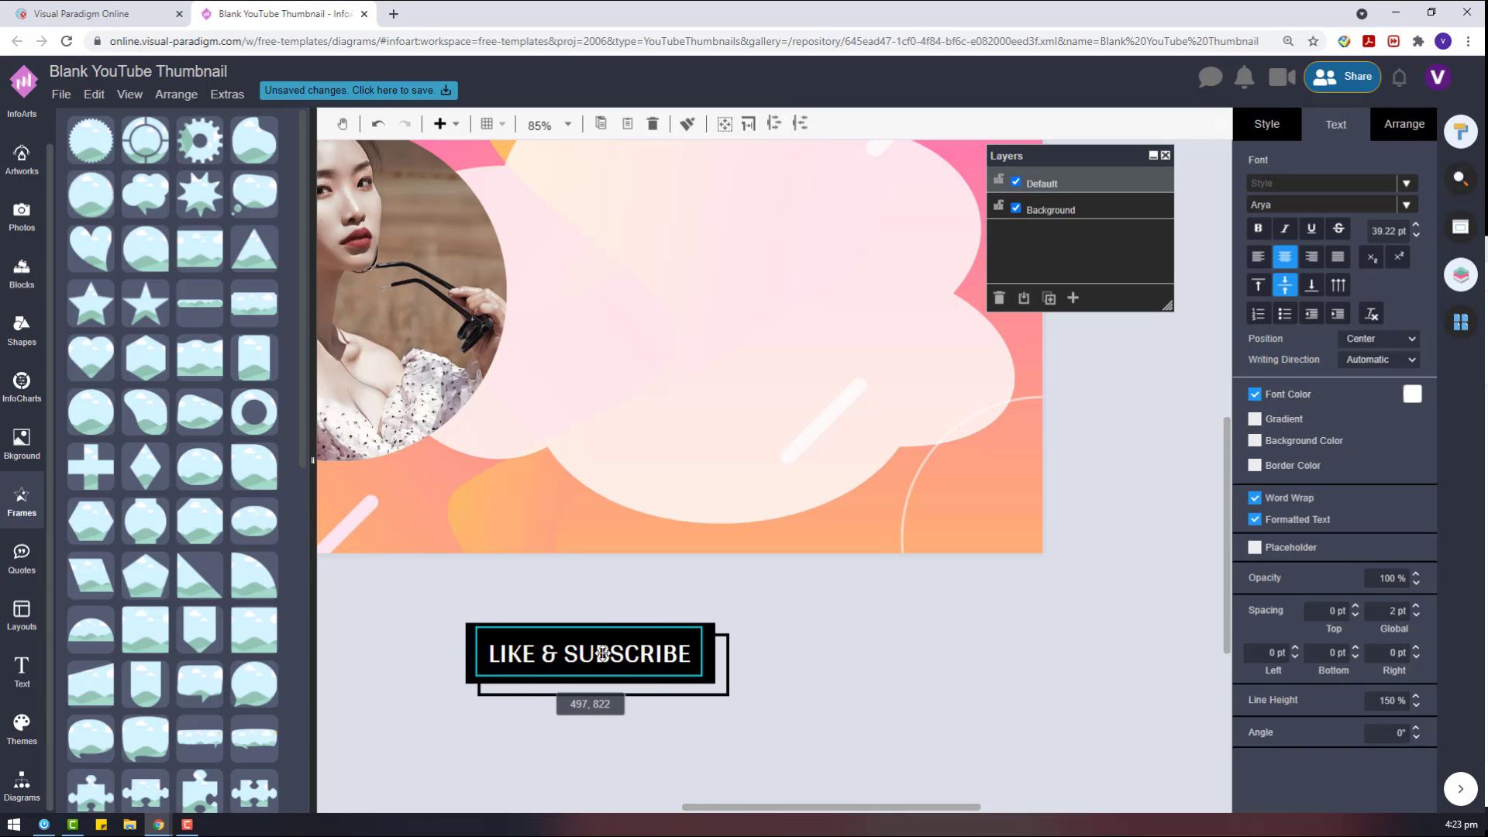
# Step: Group the text with both rectangles and move the banner onto the lower part of the cloud
pyautogui.moveTo(792, 718); pyautogui.dragTo(385, 575)
pyautogui.moveTo(588, 664); pyautogui.dragTo(713, 434)
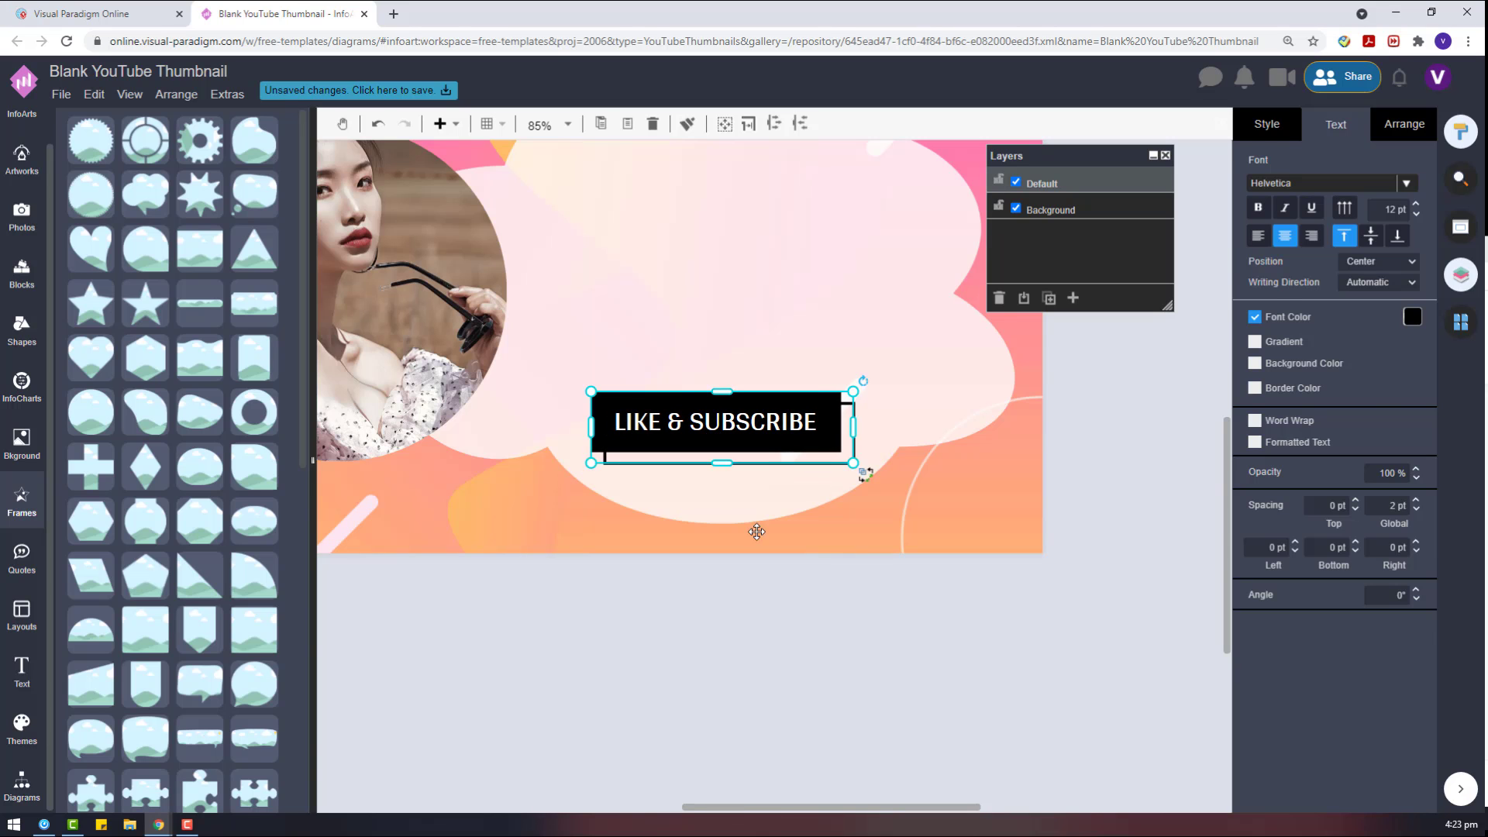
pyautogui.click(741, 605)
# Step: Shrink the "LIKE & SUBSCRIBE" banner and move it near the page's lower-right corner
pyautogui.scroll(4, 740, 606)
pyautogui.scroll(-3, 740, 606)
pyautogui.click(763, 507)
pyautogui.moveTo(854, 466); pyautogui.dragTo(795, 489)
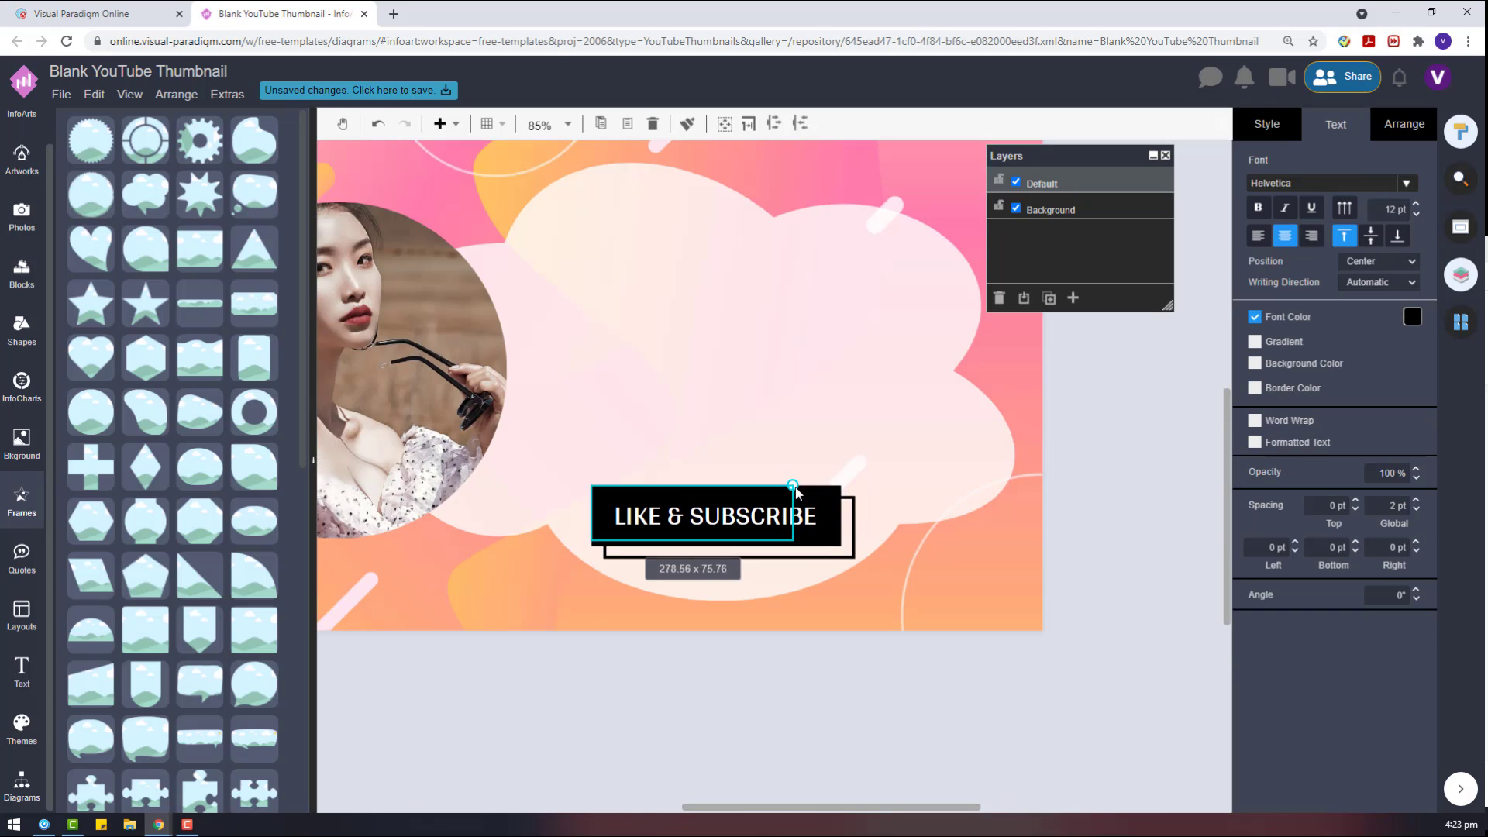
pyautogui.click(853, 640)
pyautogui.scroll(-3, 769, 623)
pyautogui.moveTo(681, 571); pyautogui.dragTo(818, 584)
pyautogui.click(990, 593)
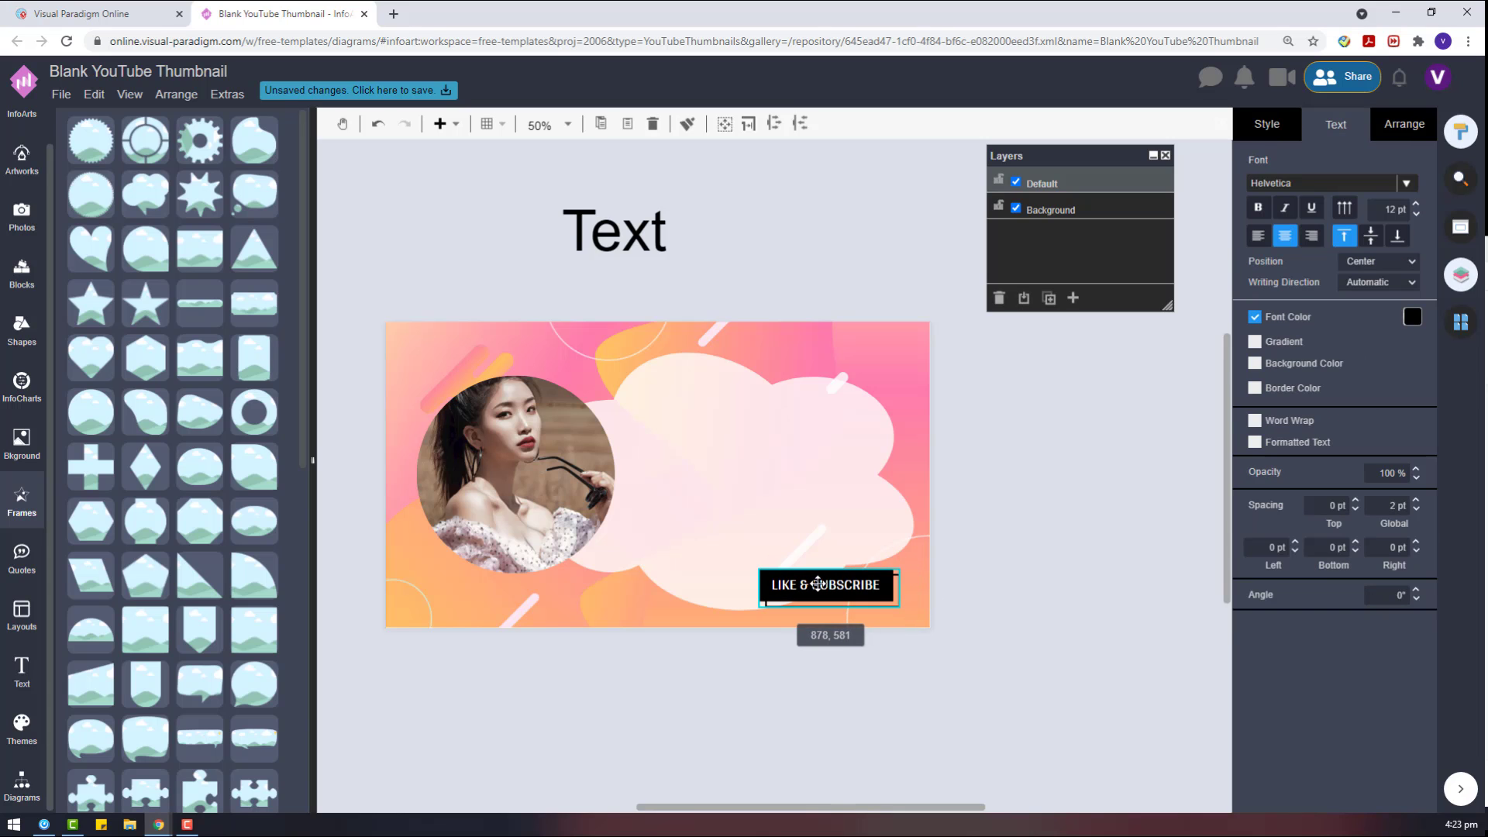
# Step: Fill the offset rectangle behind the black one with white and nudge the whole banner slightly upward
pyautogui.click(1069, 577)
pyautogui.scroll(4, 817, 647)
pyautogui.click(970, 531)
pyautogui.click(973, 531)
pyautogui.click(1276, 118)
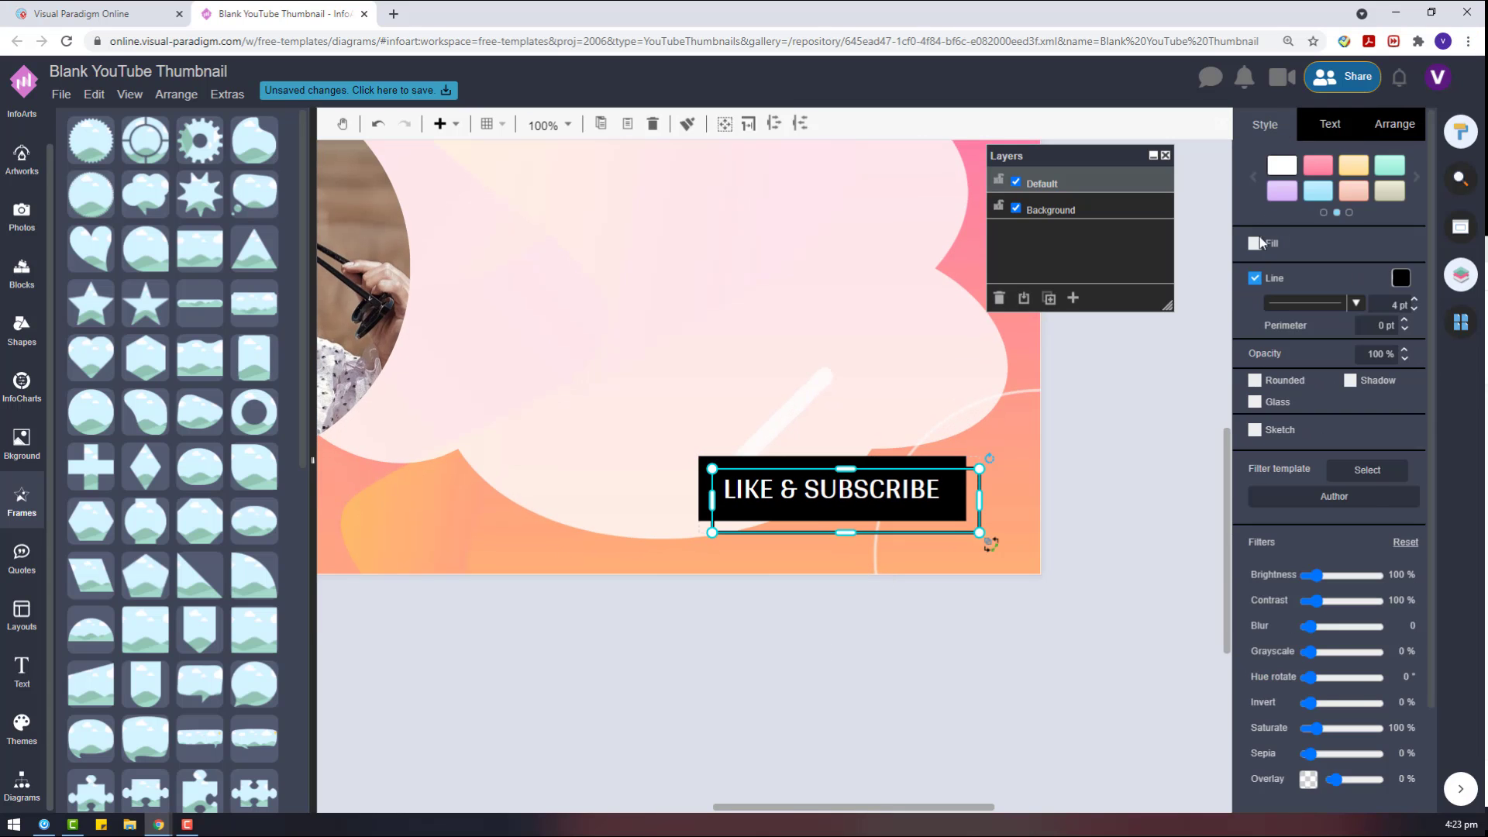
pyautogui.click(1258, 240)
pyautogui.click(1077, 479)
pyautogui.scroll(-1, 1012, 463)
pyautogui.moveTo(908, 496); pyautogui.dragTo(903, 482)
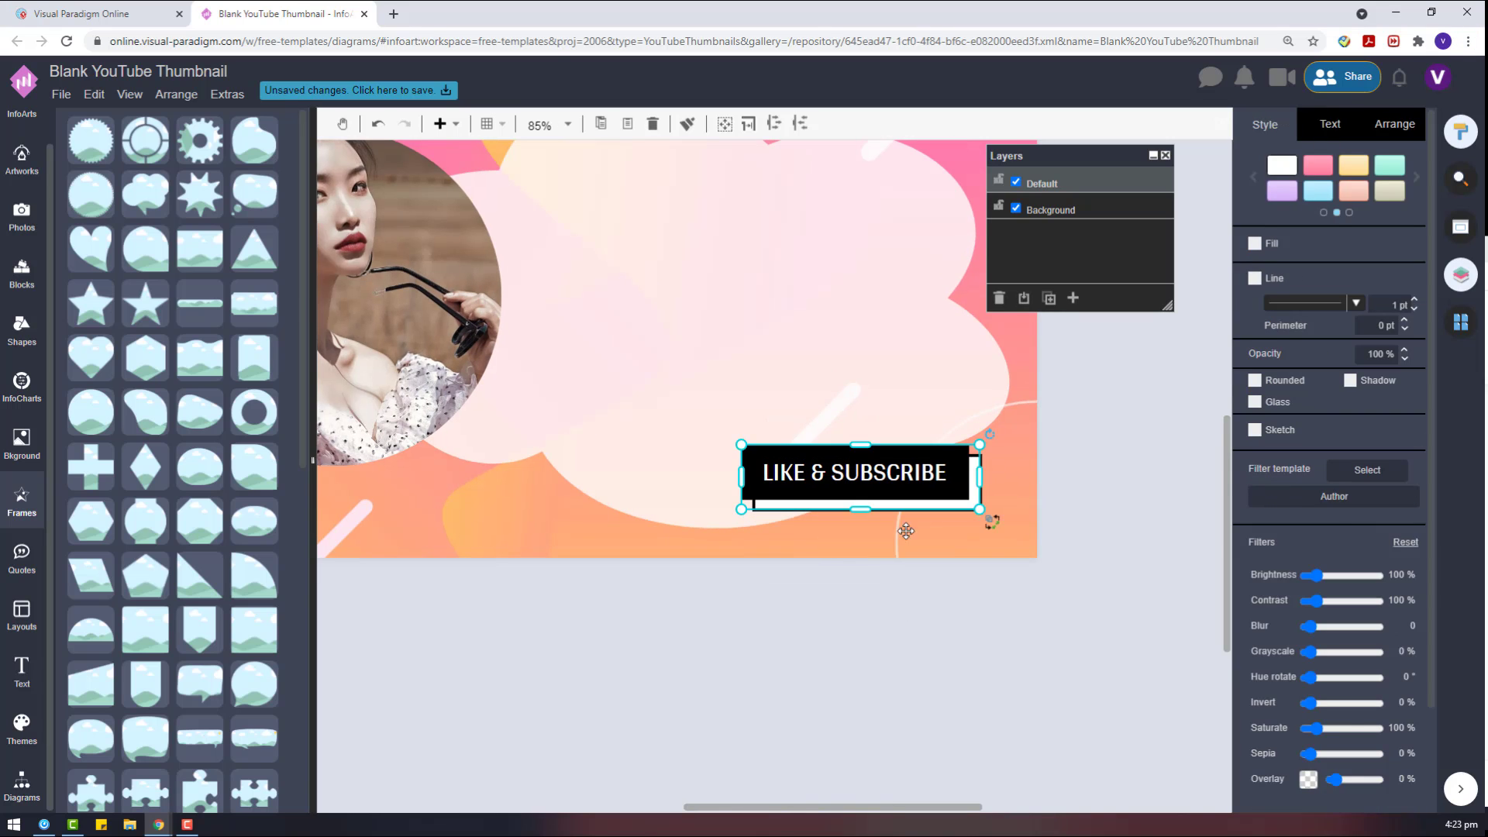
pyautogui.click(893, 557)
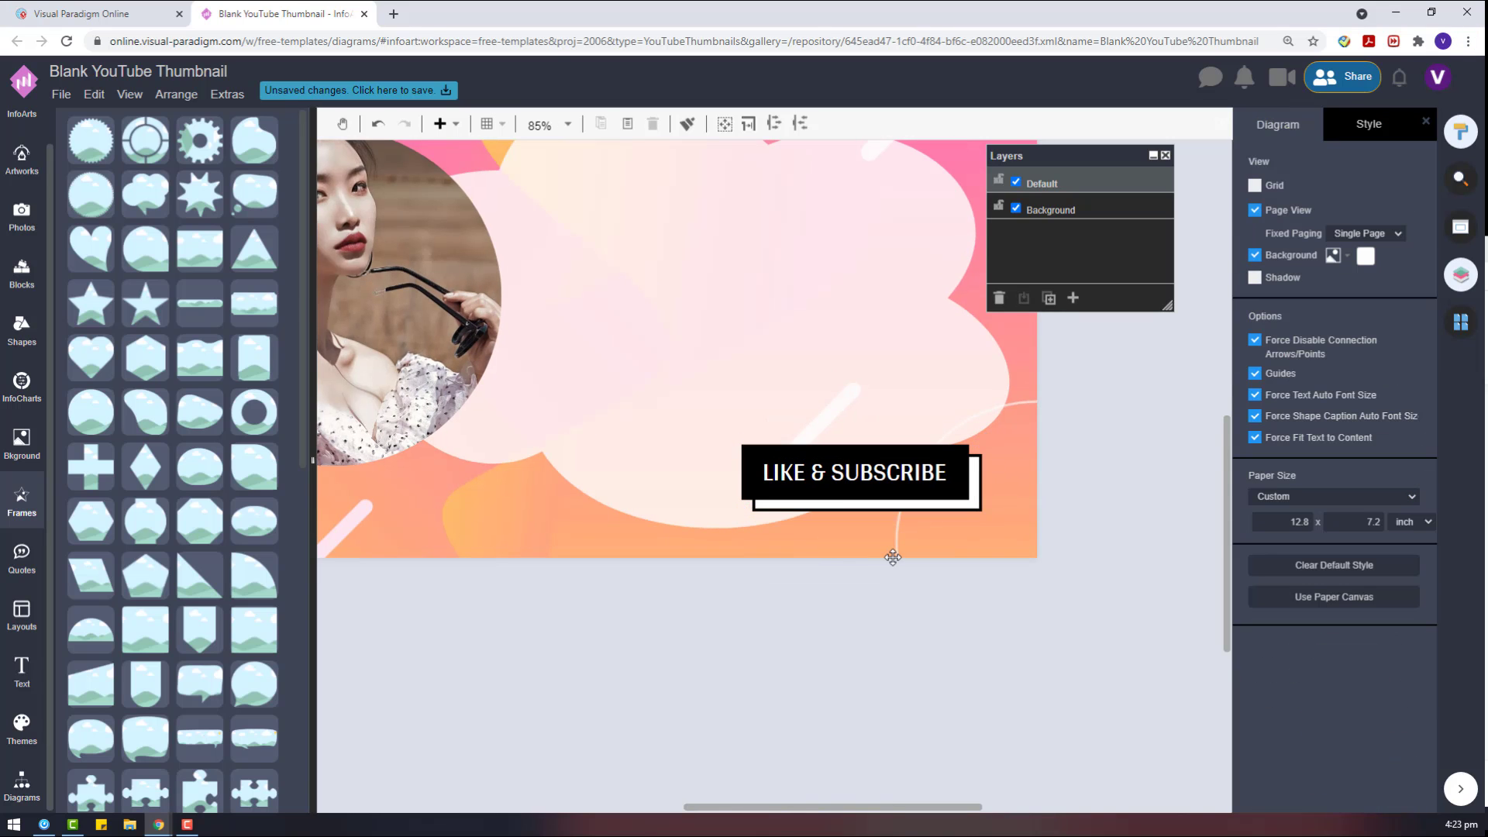
# Step: Set the placeholder "Text" above the page to Abril Fatface and move it over the page's upper-right edge
pyautogui.scroll(-5, 682, 581)
pyautogui.scroll(9, 682, 581)
pyautogui.scroll(-3, 682, 581)
pyautogui.click(599, 361)
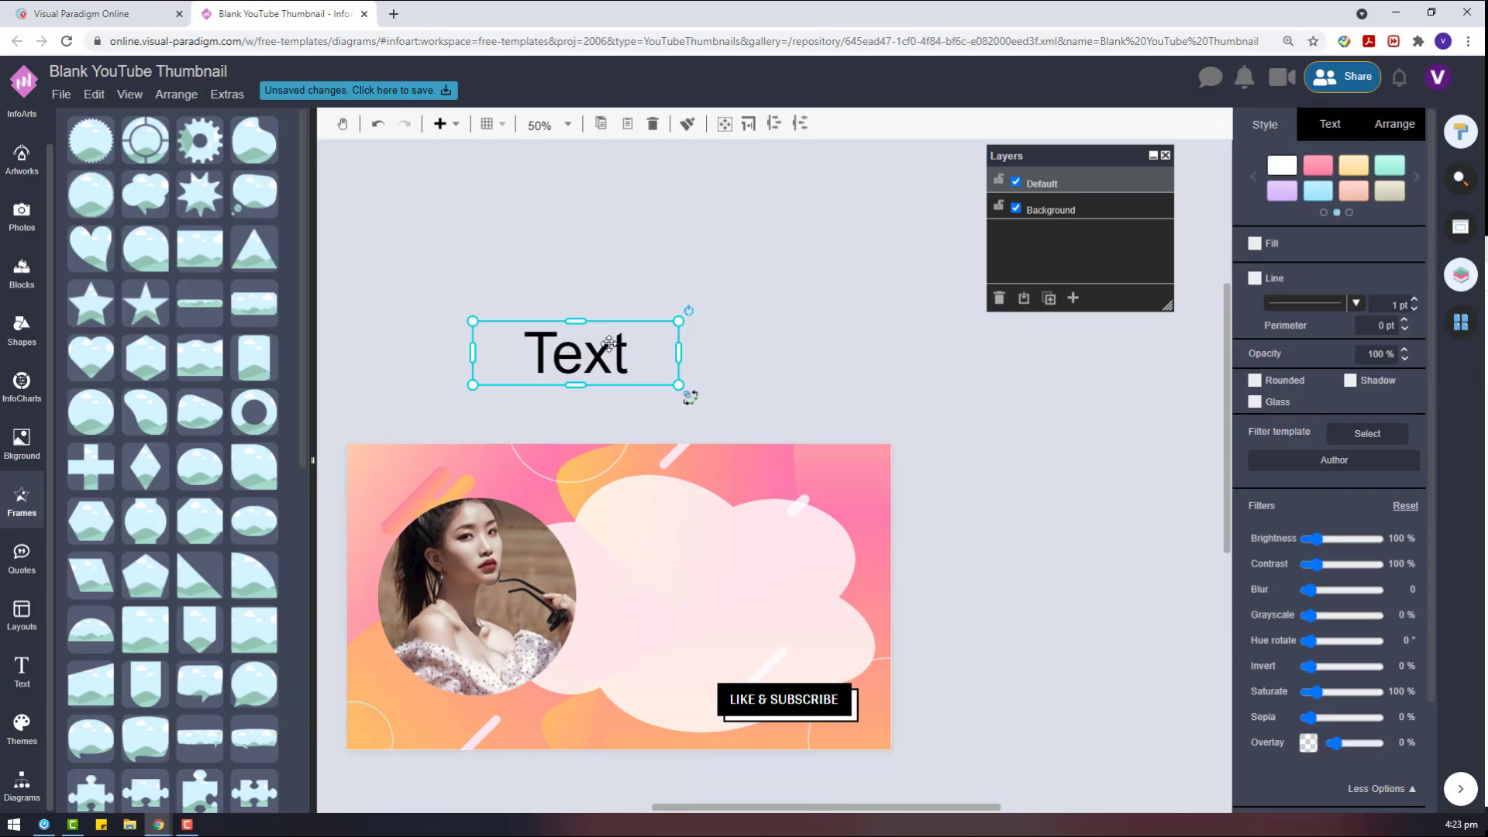
pyautogui.click(1330, 124)
pyautogui.click(1306, 205)
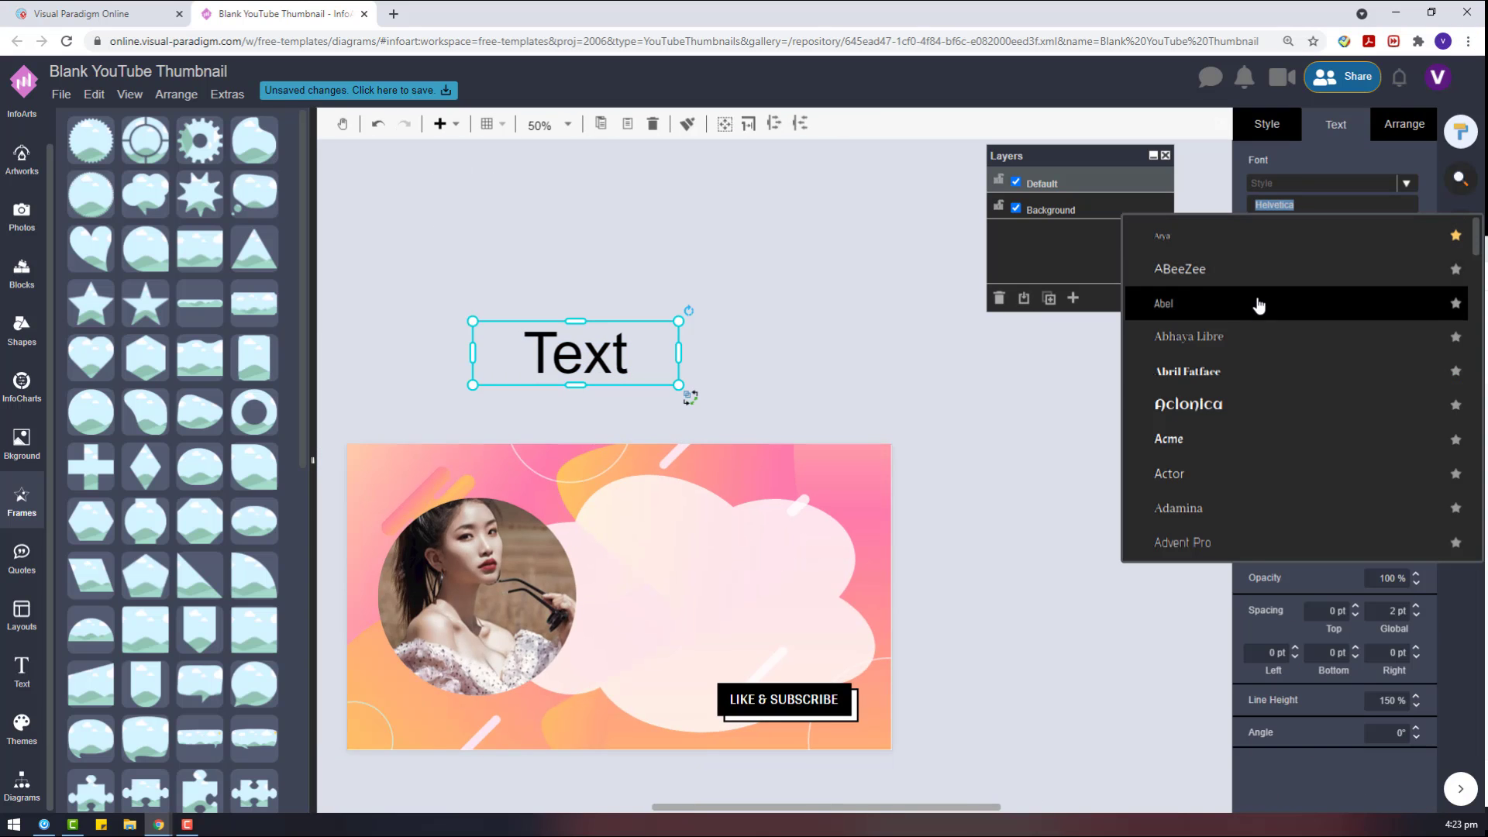
pyautogui.click(1199, 378)
pyautogui.moveTo(575, 353); pyautogui.dragTo(782, 416)
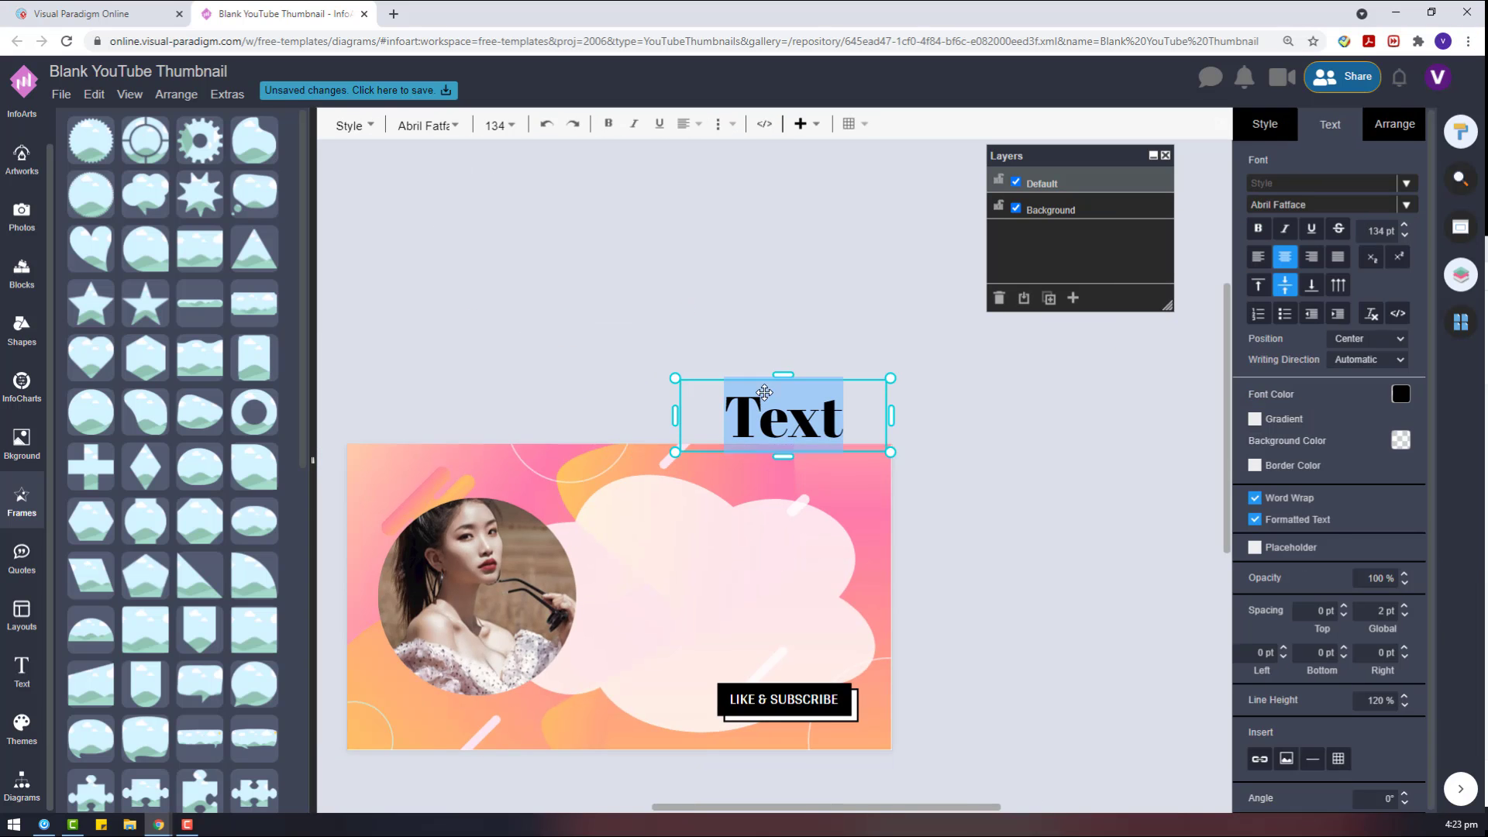
# Step: Replace the placeholder wording with "8 Tips for"
pyautogui.click(983, 454)
pyautogui.doubleClick(817, 409)
pyautogui.write('8 Tip')
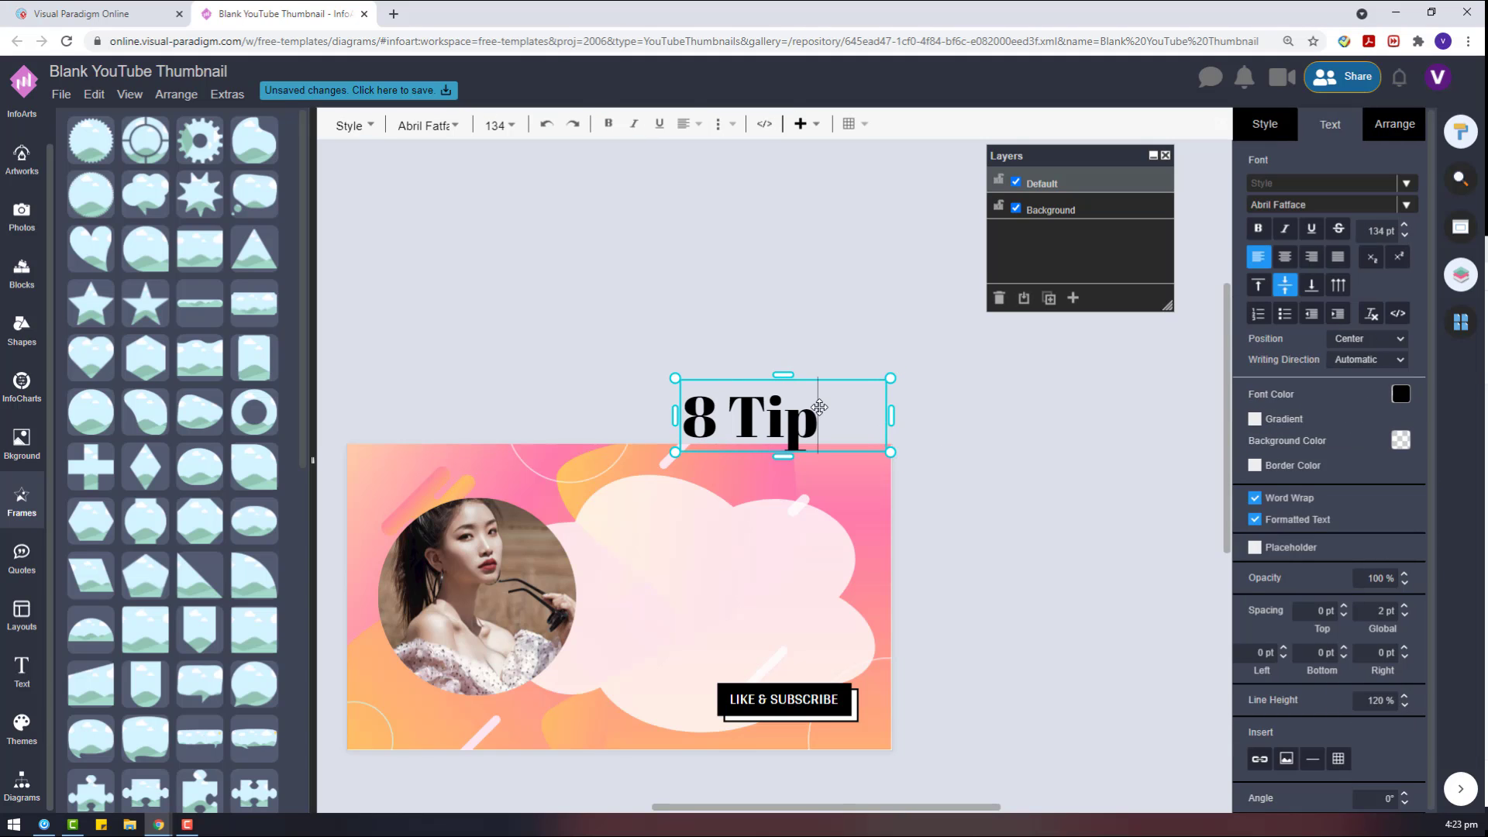
pyautogui.write('s for')
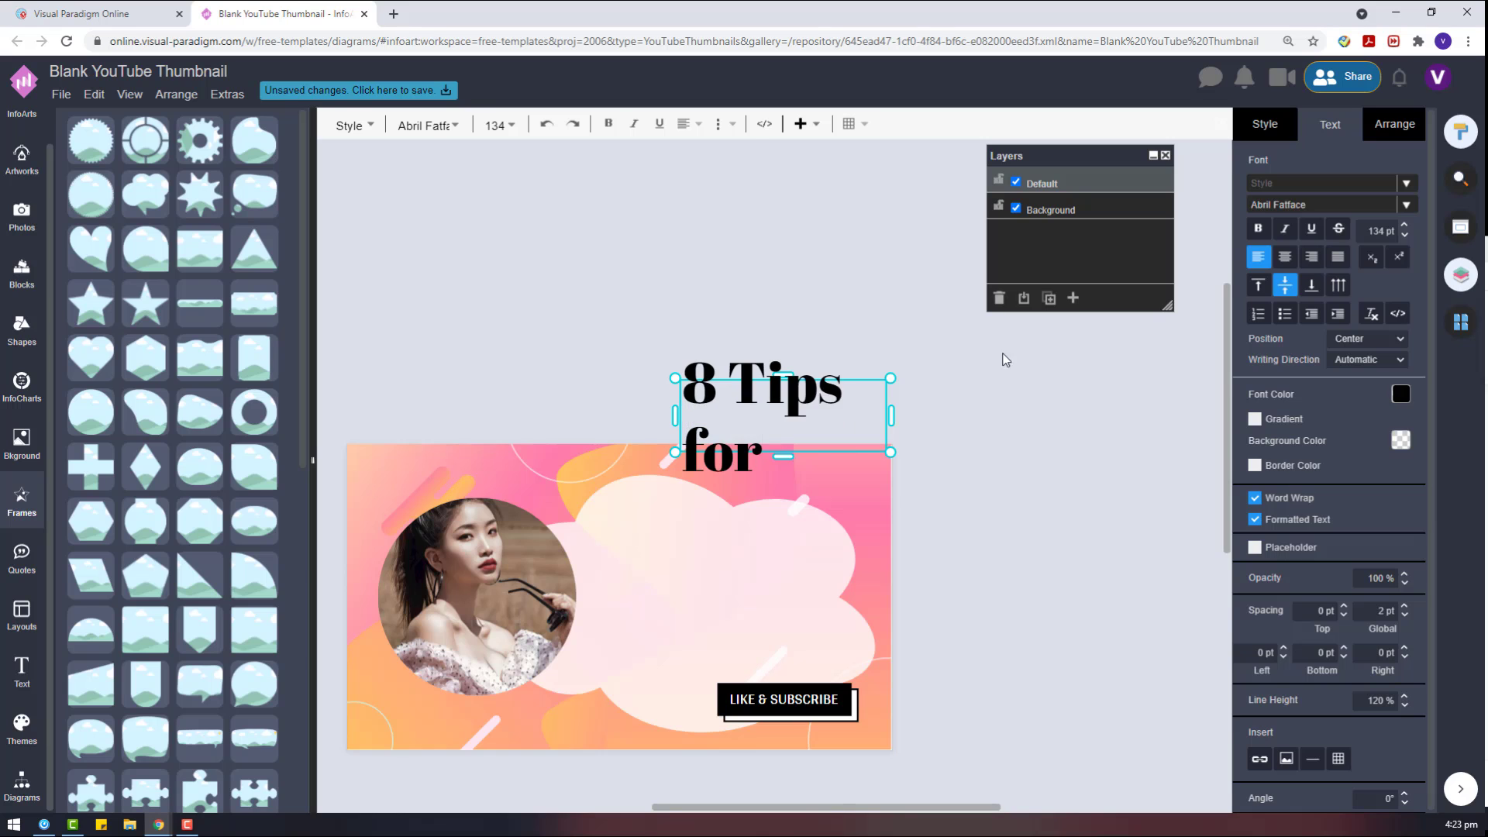
pyautogui.click(1006, 361)
# Step: Shrink "8 Tips for" to about 75 pt along the page's upper edge and bring it to the front
pyautogui.moveTo(783, 344); pyautogui.dragTo(705, 568)
pyautogui.moveTo(778, 481); pyautogui.dragTo(849, 345)
pyautogui.click(1048, 547)
pyautogui.rightClick(742, 463)
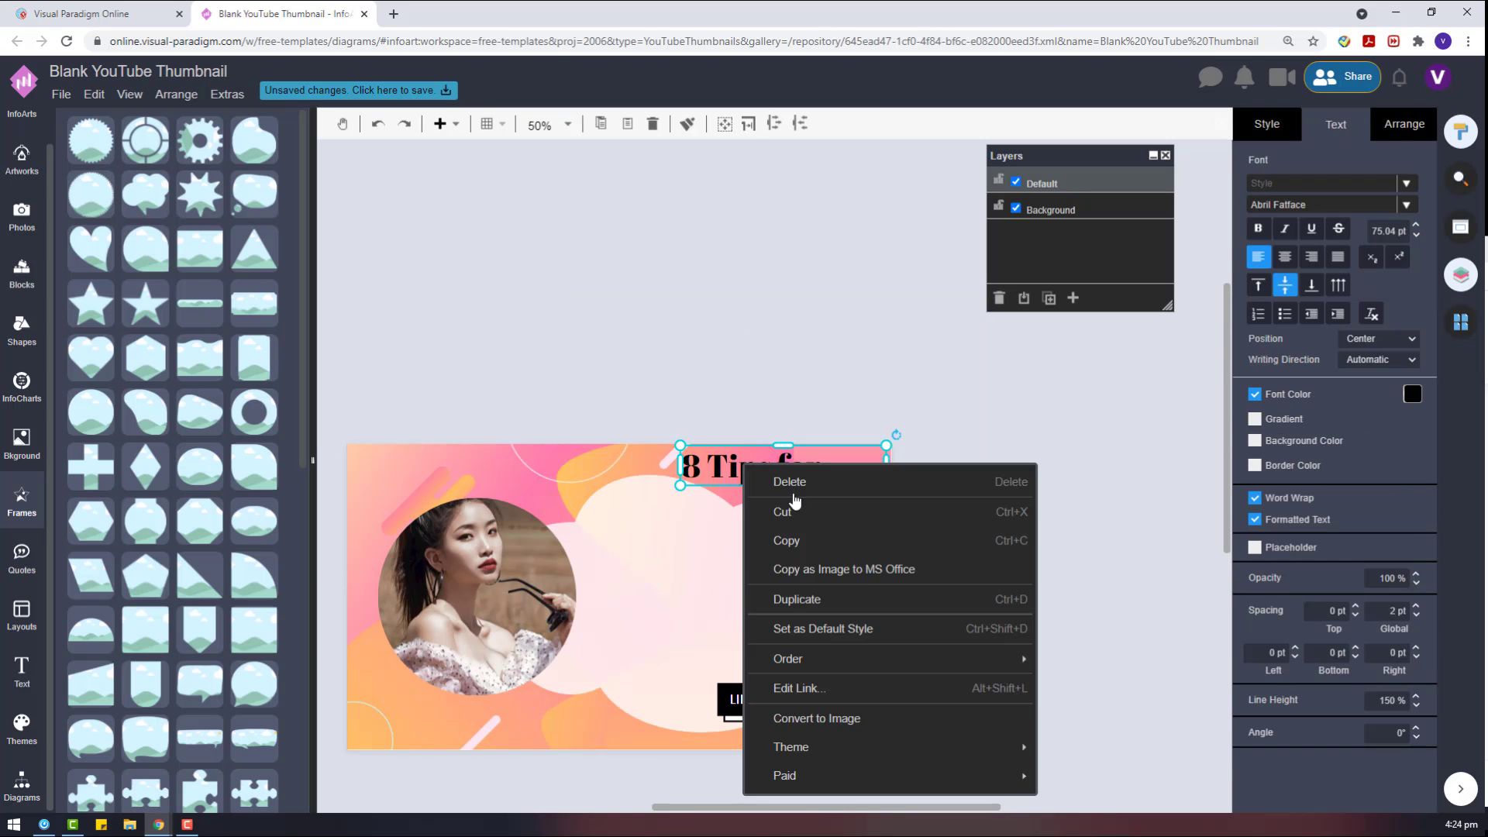
pyautogui.moveTo(1007, 657)
pyautogui.click(1064, 657)
# Step: Transfer the translucent cloud to the Background layer at its original place on the page and lock that layer
pyautogui.click(783, 538)
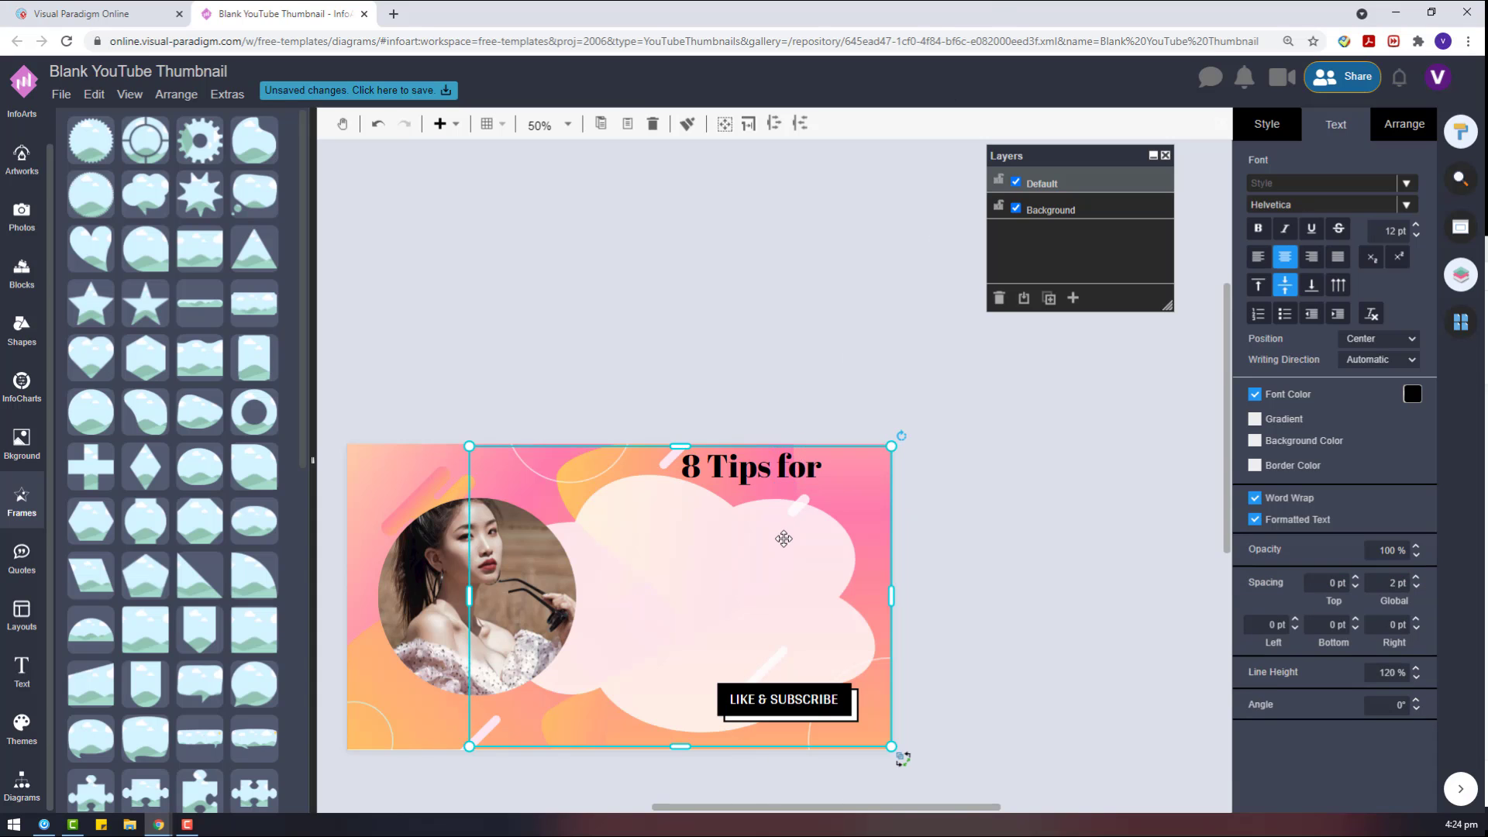
pyautogui.hotkey('ctrl', 'x')
pyautogui.click(1060, 216)
pyautogui.hotkey('ctrl', 'v')
pyautogui.moveTo(1048, 585); pyautogui.dragTo(548, 583)
pyautogui.click(892, 778)
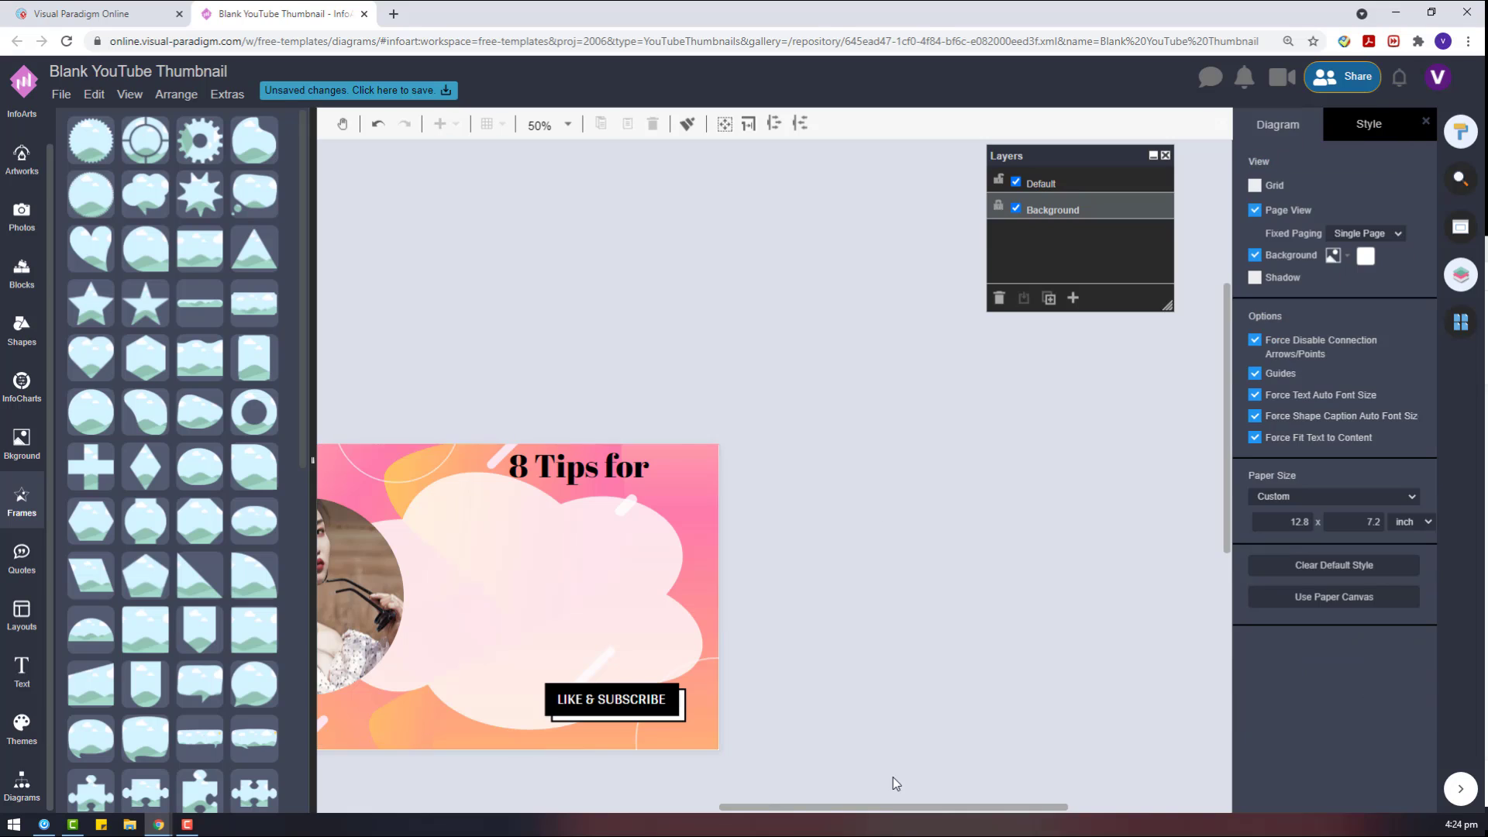
# Step: Move "8 Tips for" onto the cloud and place a copy of it directly below, on the Default layer
pyautogui.click(831, 457)
pyautogui.moveTo(870, 477); pyautogui.dragTo(851, 540)
pyautogui.click(1073, 187)
pyautogui.hotkey('ctrl', 'c')
pyautogui.hotkey('ctrl', 'v')
pyautogui.moveTo(634, 477); pyautogui.dragTo(916, 587)
# Step: Change the copied text to "GREAT"
pyautogui.doubleClick(829, 583)
pyautogui.write('g')
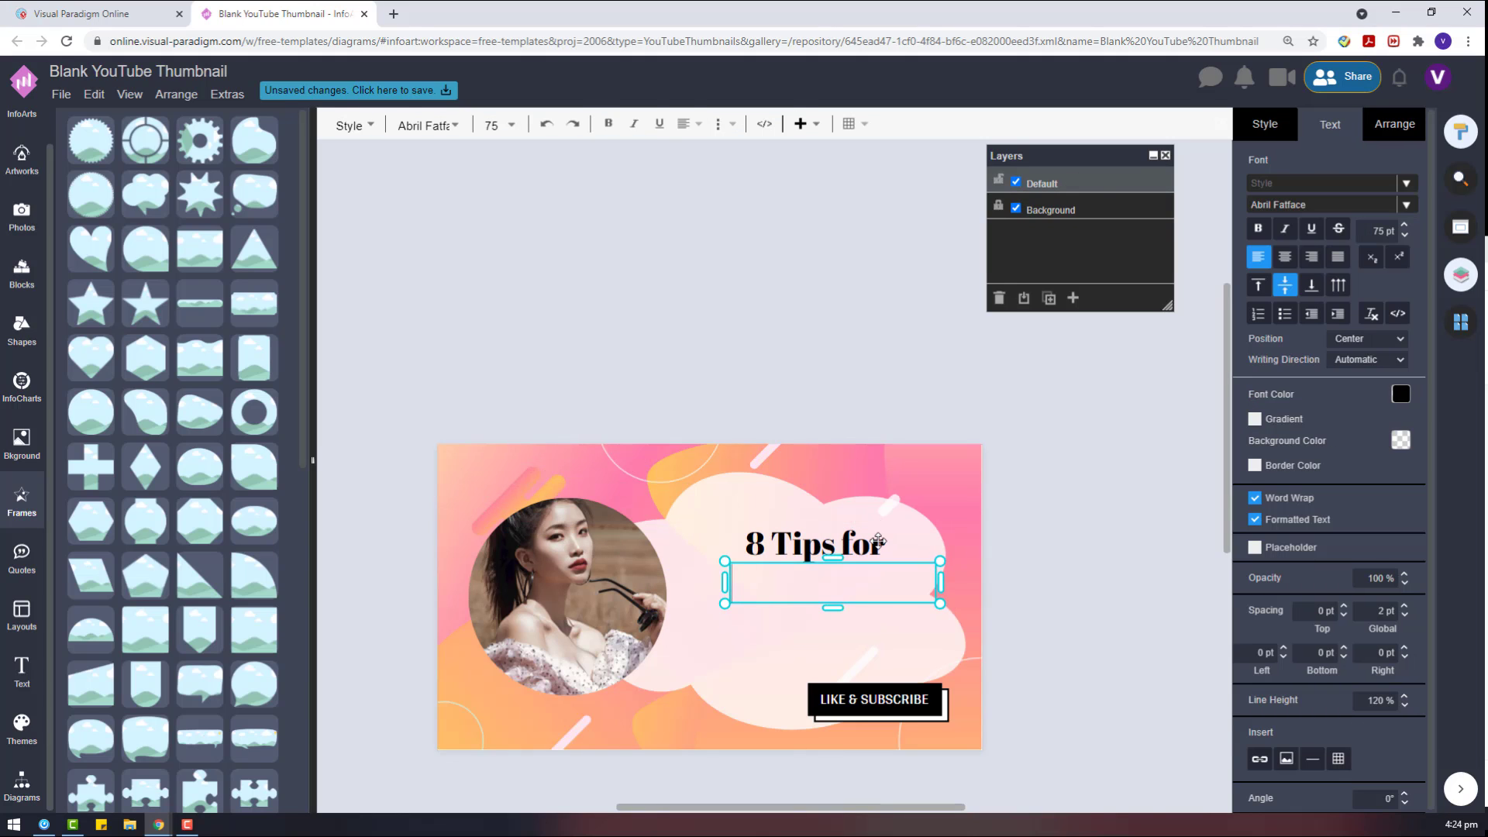
pyautogui.click(1038, 611)
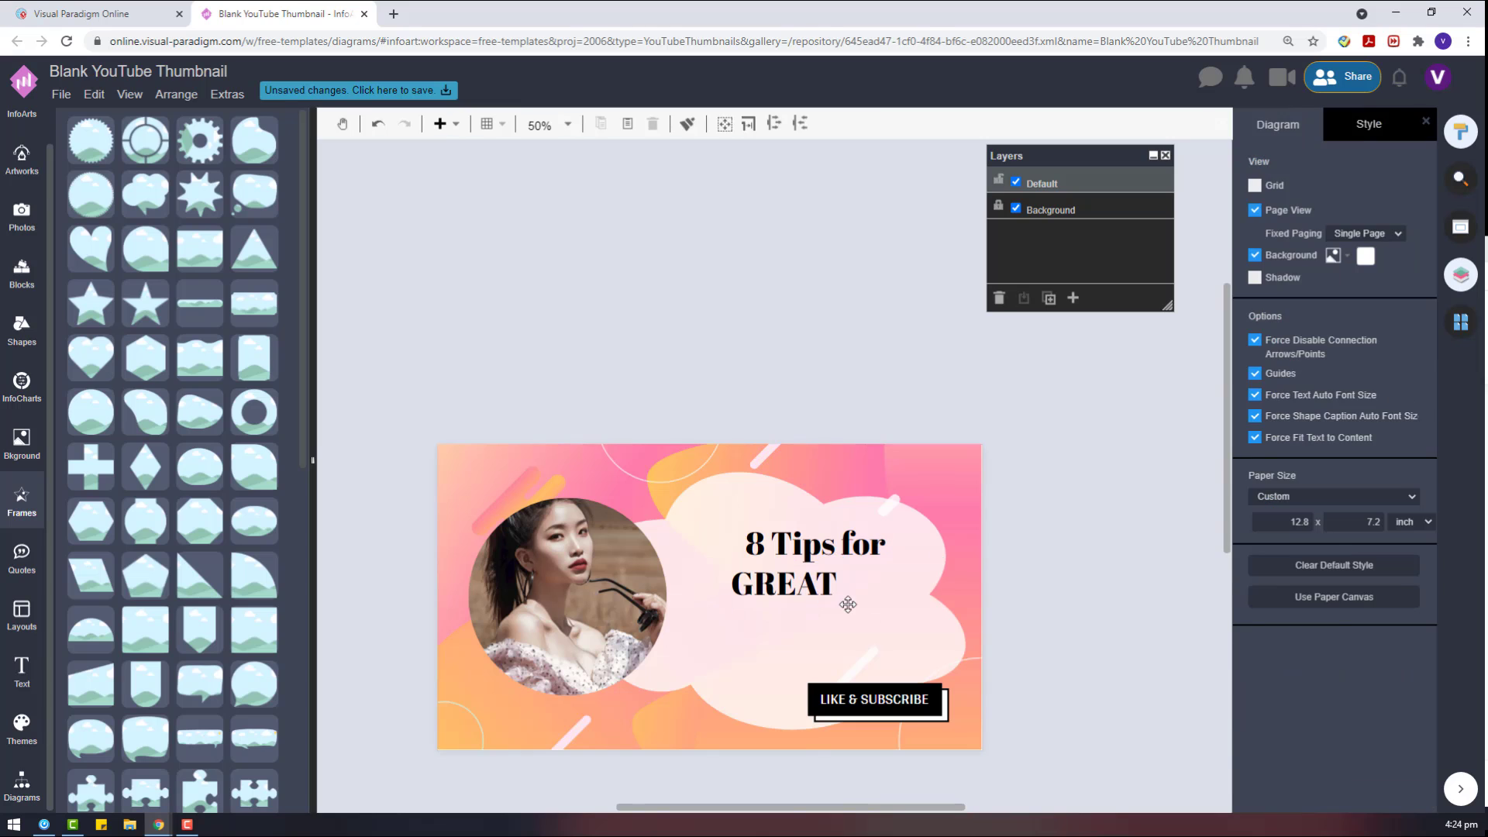
# Step: Enlarge "GREAT" to about 91 pt and left-align both text lines beside the round photo
pyautogui.click(819, 589)
pyautogui.moveTo(835, 606); pyautogui.dragTo(713, 599)
pyautogui.keyDown('shift'); pyautogui.click(841, 542); pyautogui.keyUp('shift')
pyautogui.click(1398, 125)
pyautogui.click(1031, 578)
pyautogui.click(850, 593)
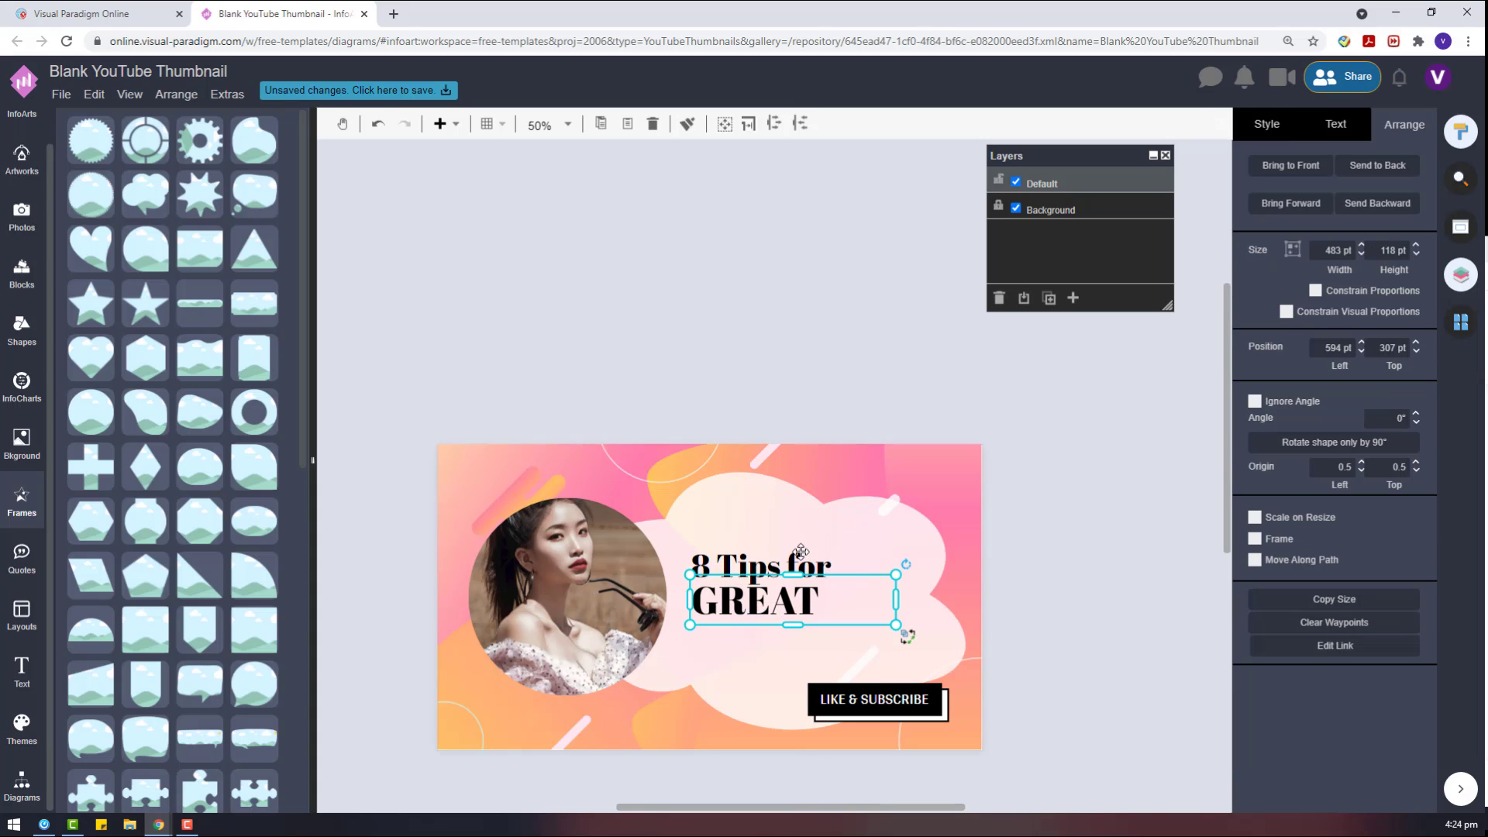
# Step: Shrink "8 Tips for" to about 43 pt just above "GREAT"
pyautogui.click(801, 552)
pyautogui.moveTo(896, 545); pyautogui.dragTo(758, 573)
pyautogui.click(1010, 587)
# Step: Change the font color of "GREAT" to pink
pyautogui.click(763, 601)
pyautogui.click(1266, 124)
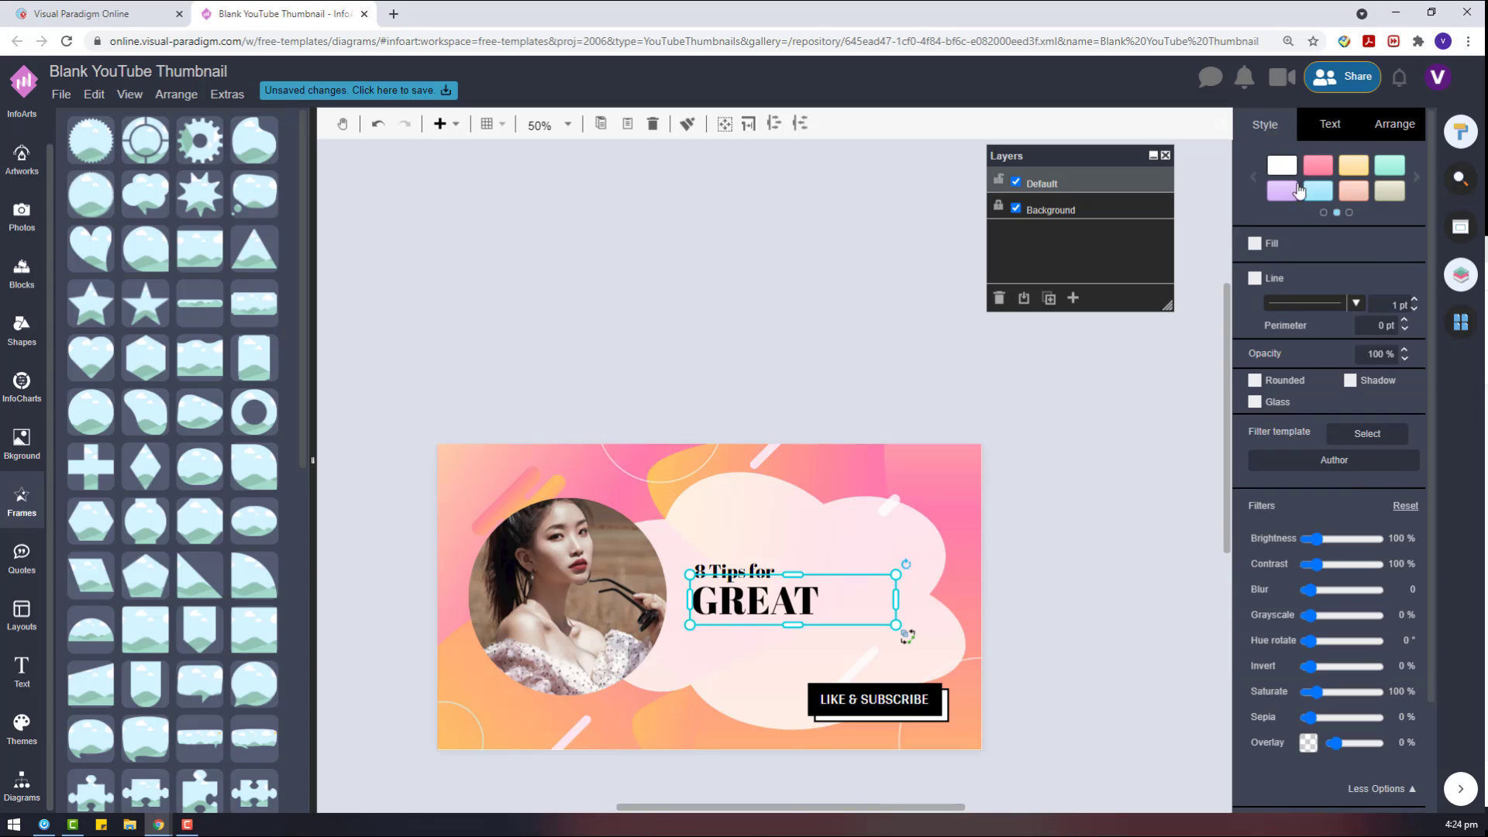
pyautogui.click(1330, 124)
pyautogui.click(1410, 399)
pyautogui.click(1412, 567)
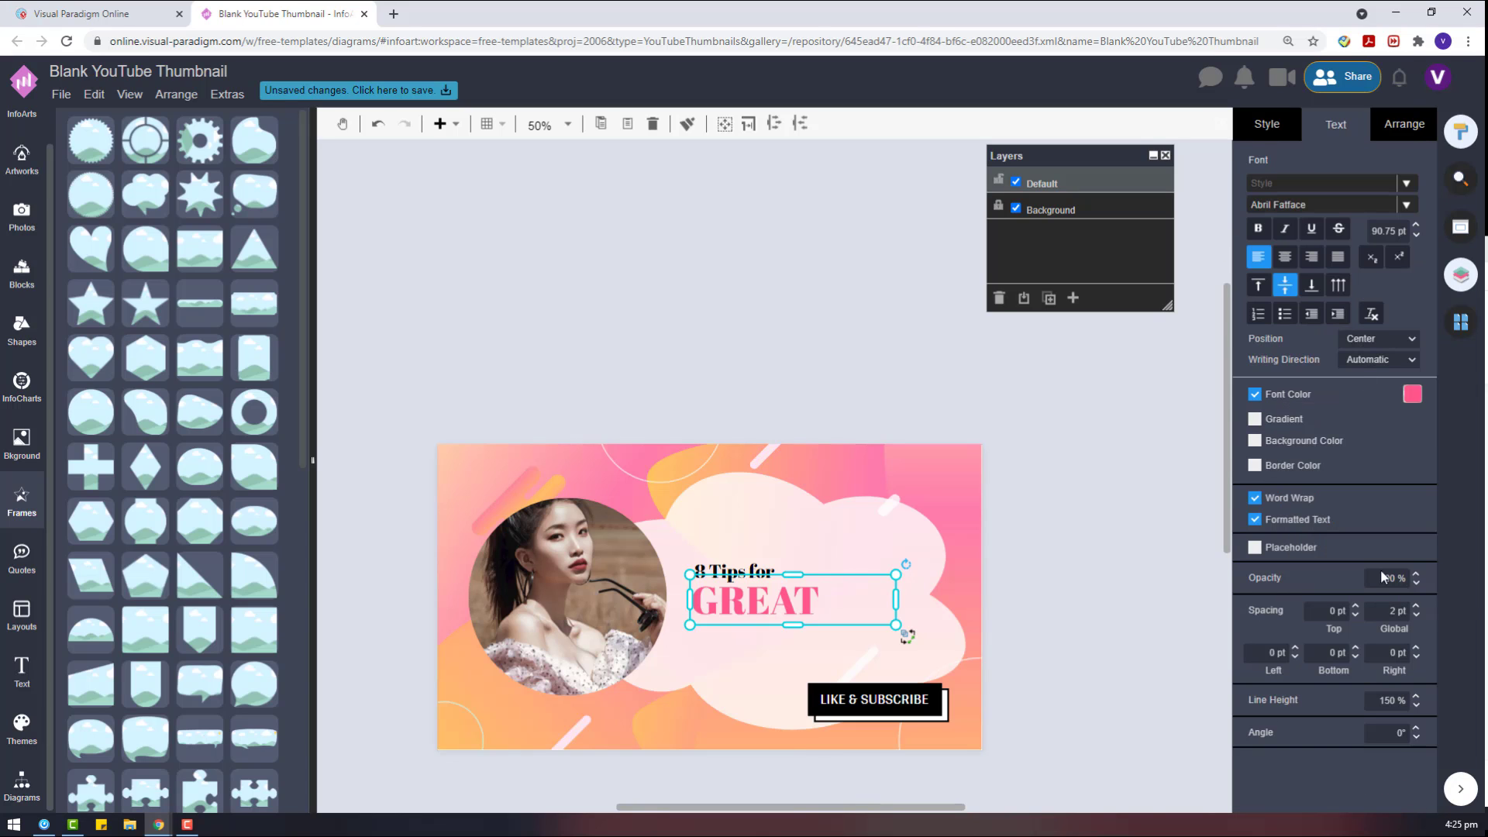
pyautogui.click(1024, 582)
# Step: Extend the pink text to read "GREAT PHOTOGRAPHY"
pyautogui.click(786, 591)
pyautogui.doubleClick(814, 592)
pyautogui.press('End')
pyautogui.write('PHOT')
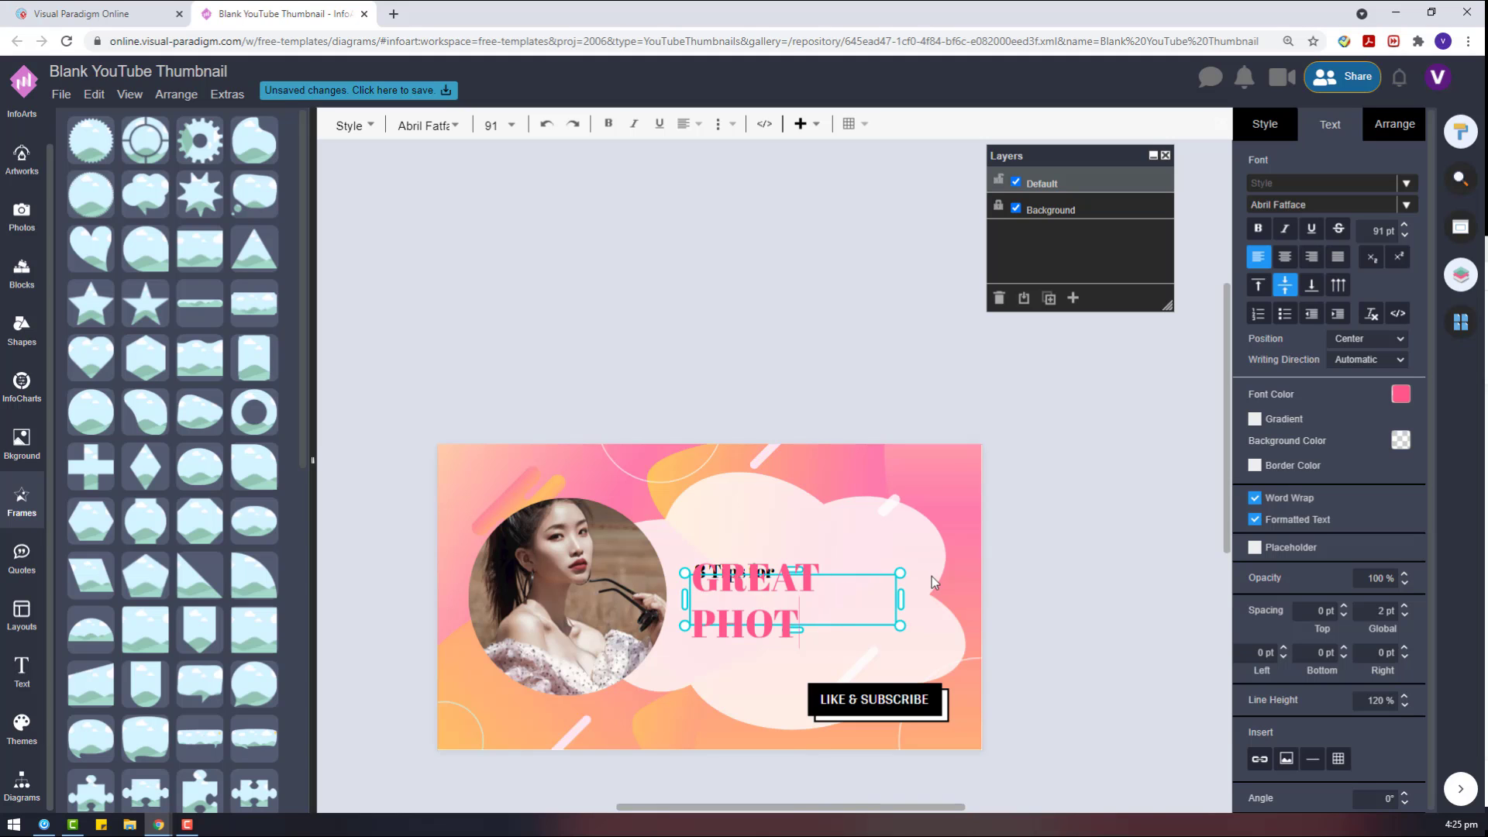
pyautogui.write('OGRAPHY')
pyautogui.click(931, 575)
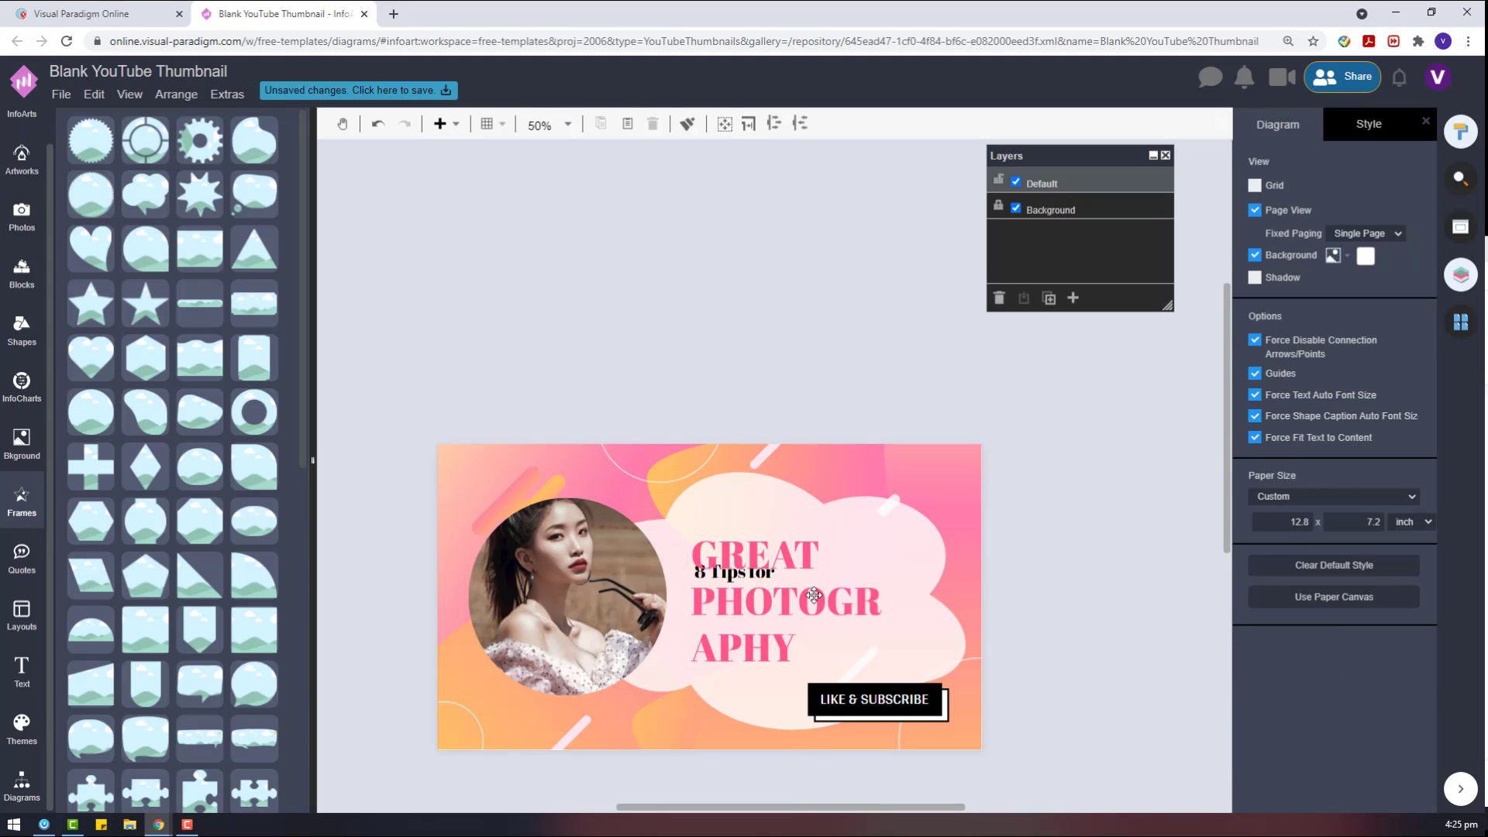
# Step: Move the pink text below "8 Tips for", widen its box to fit one line at 68 pt, and delete the extra space between the words
pyautogui.moveTo(871, 612); pyautogui.dragTo(941, 642)
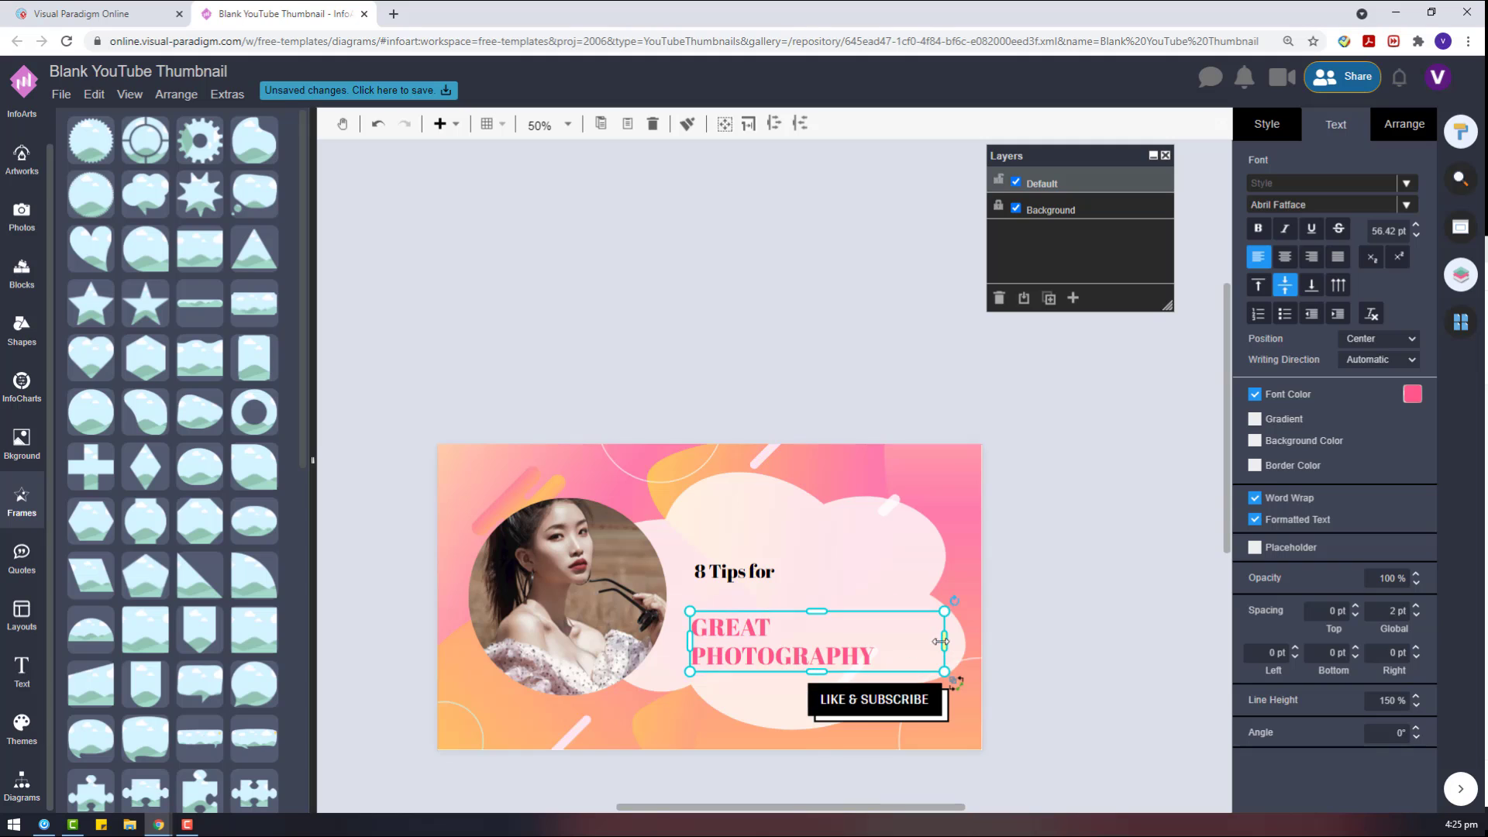
pyautogui.doubleClick(768, 653)
pyautogui.click(698, 633)
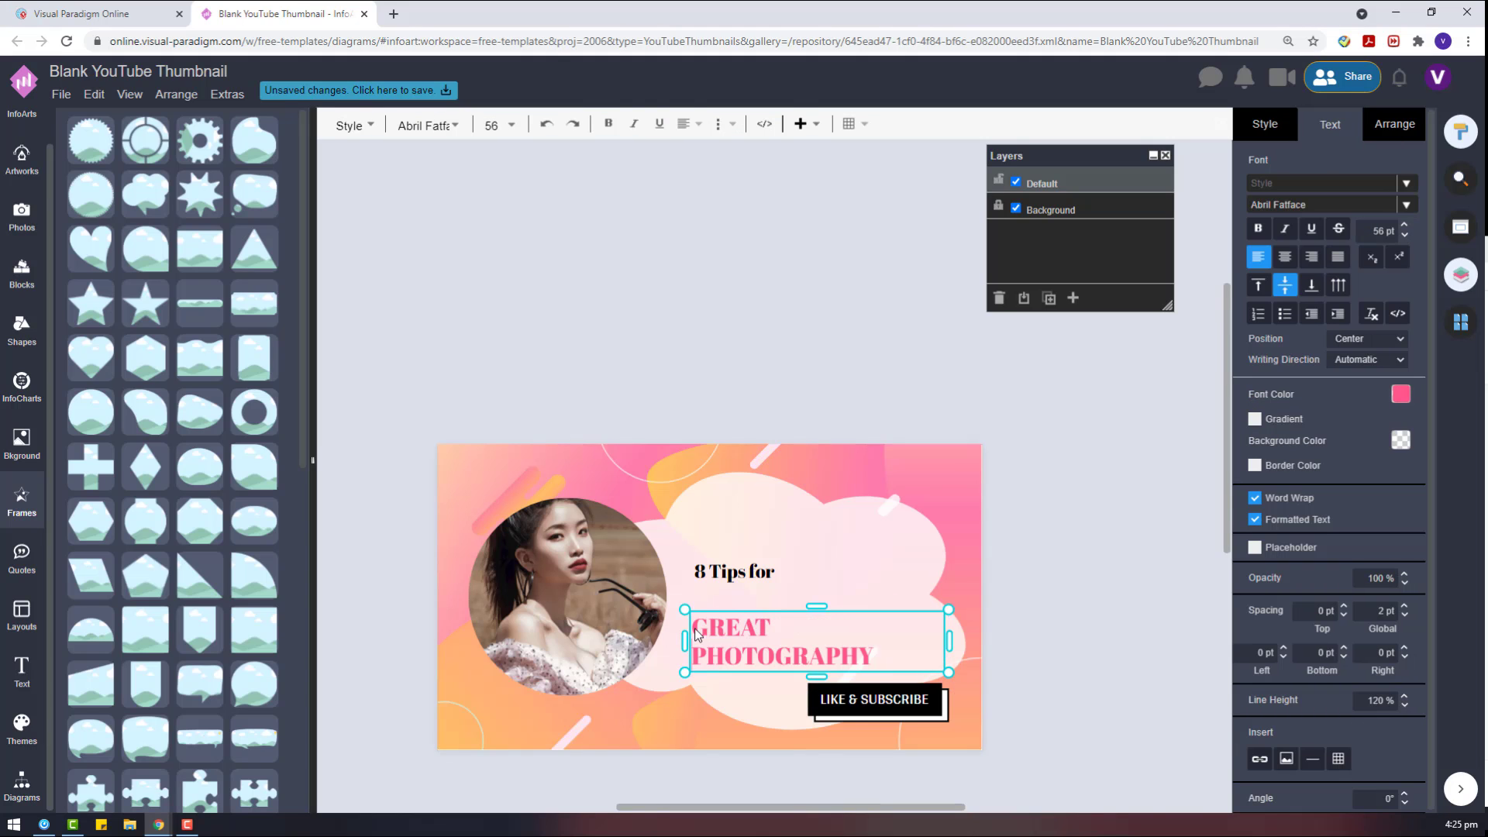
pyautogui.moveTo(949, 641); pyautogui.dragTo(1036, 642)
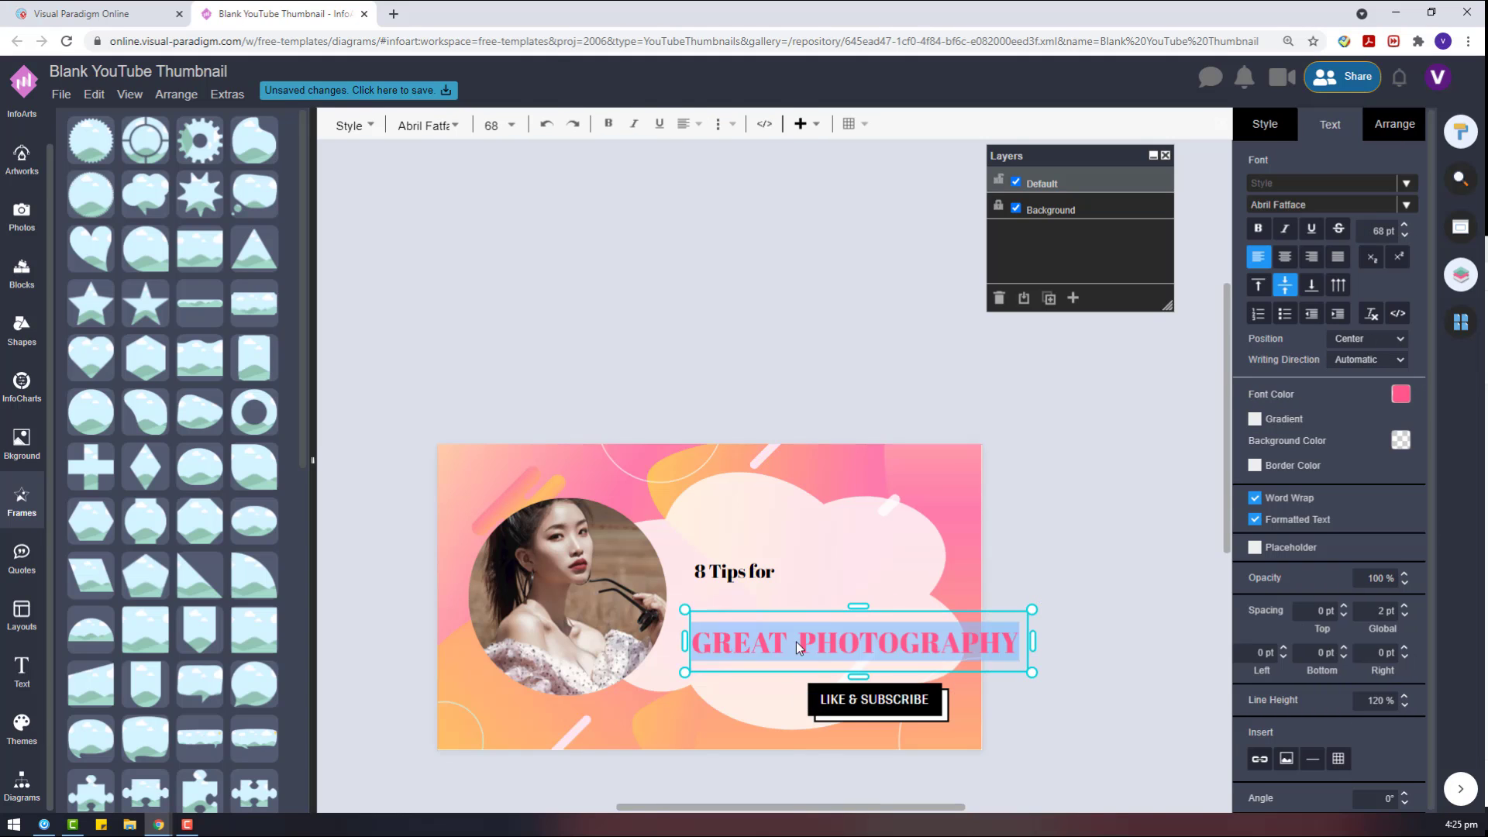
pyautogui.press('BackSpace')
pyautogui.click(978, 579)
# Step: Set "GREAT PHOTOGRAPHY" to the Amatic SC font and make it bold
pyautogui.click(926, 641)
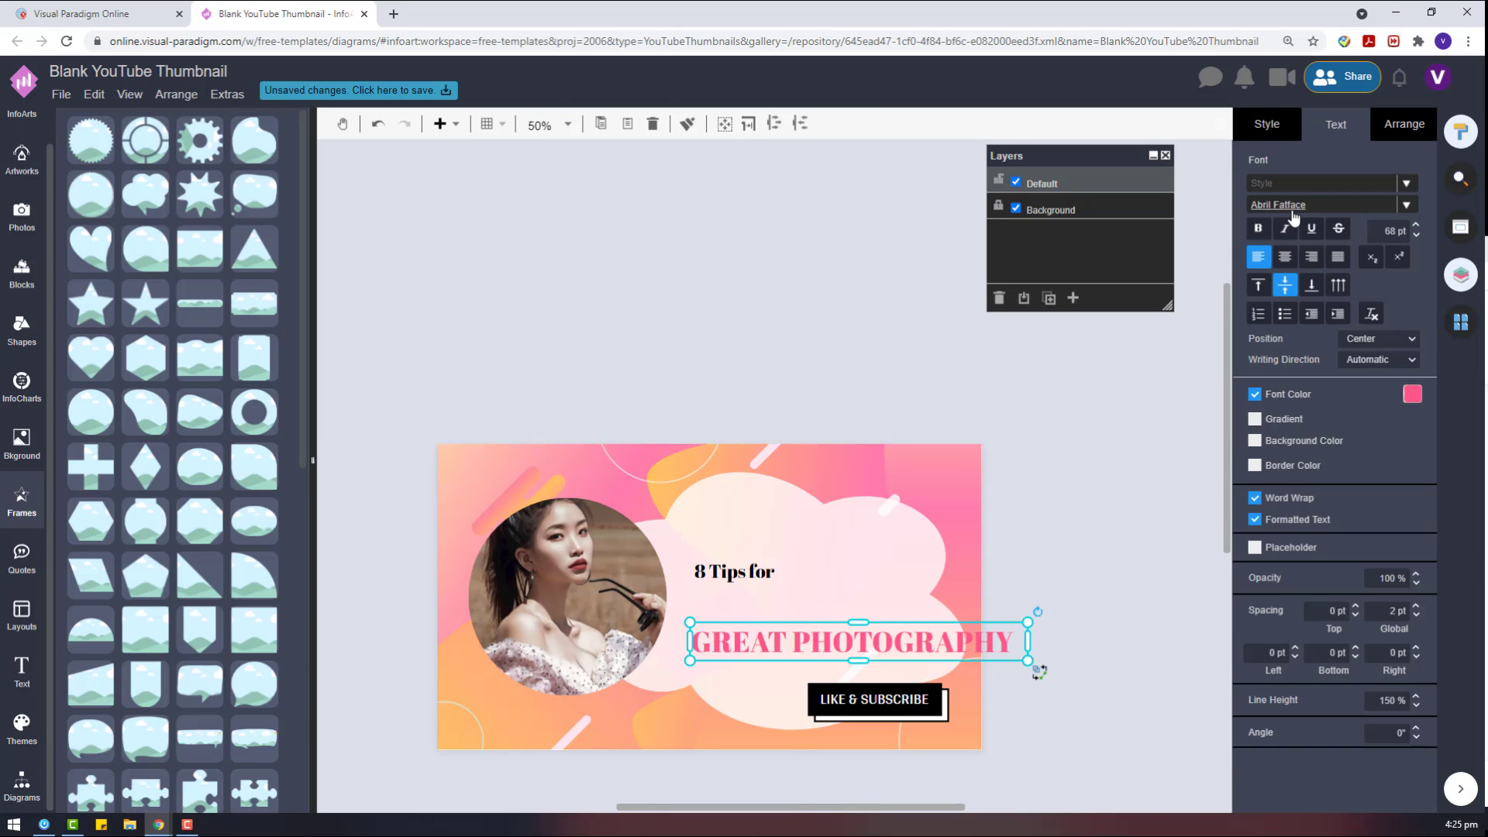
pyautogui.click(1290, 209)
pyautogui.write('AMA')
pyautogui.click(1177, 269)
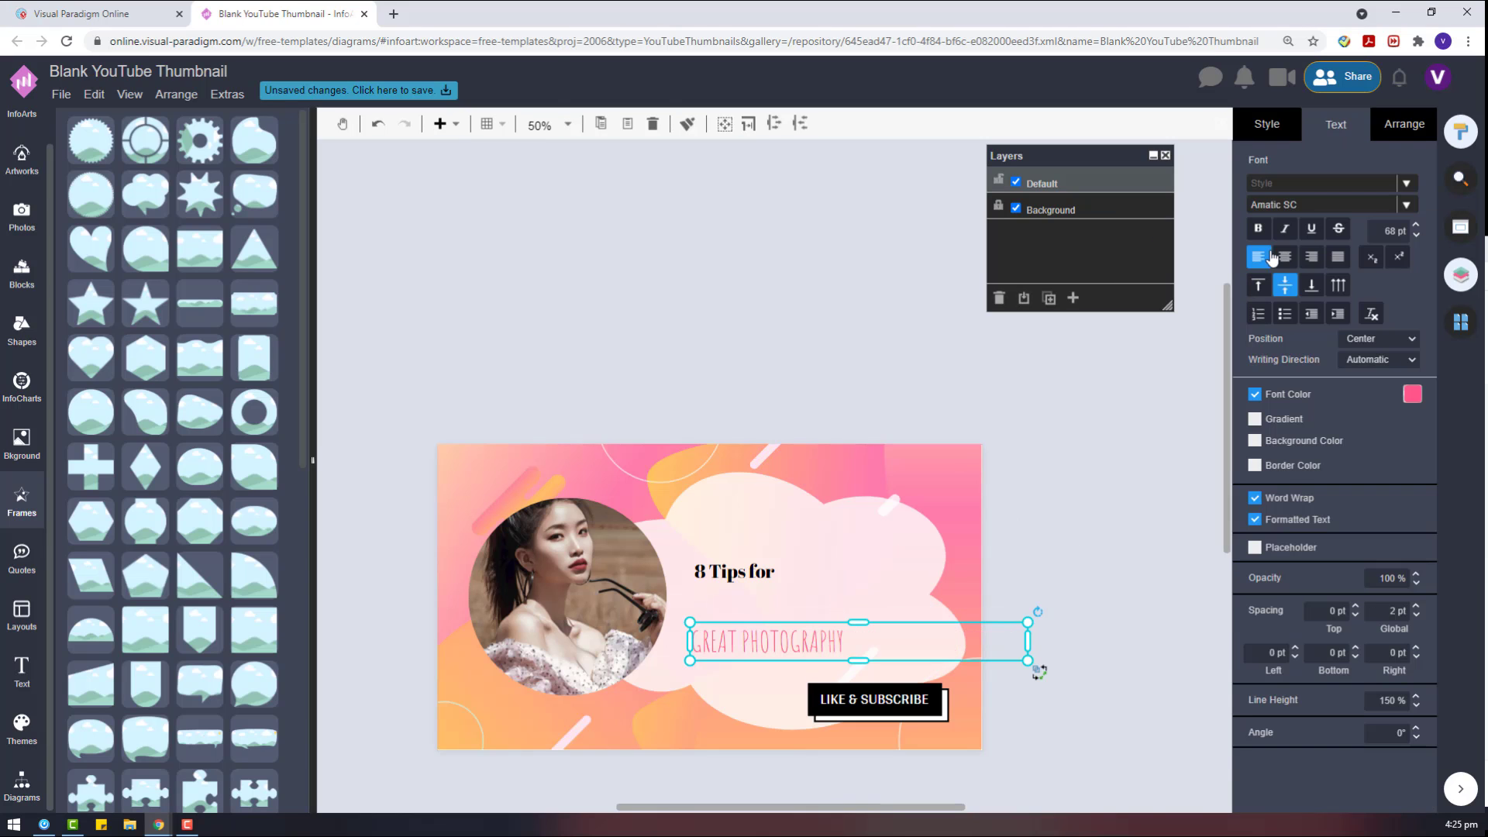
pyautogui.click(1257, 229)
# Step: Fit the box to the "GREAT PHOTOGRAPHY" text and enlarge it to about 99 pt beneath "8 Tips for"
pyautogui.click(1404, 125)
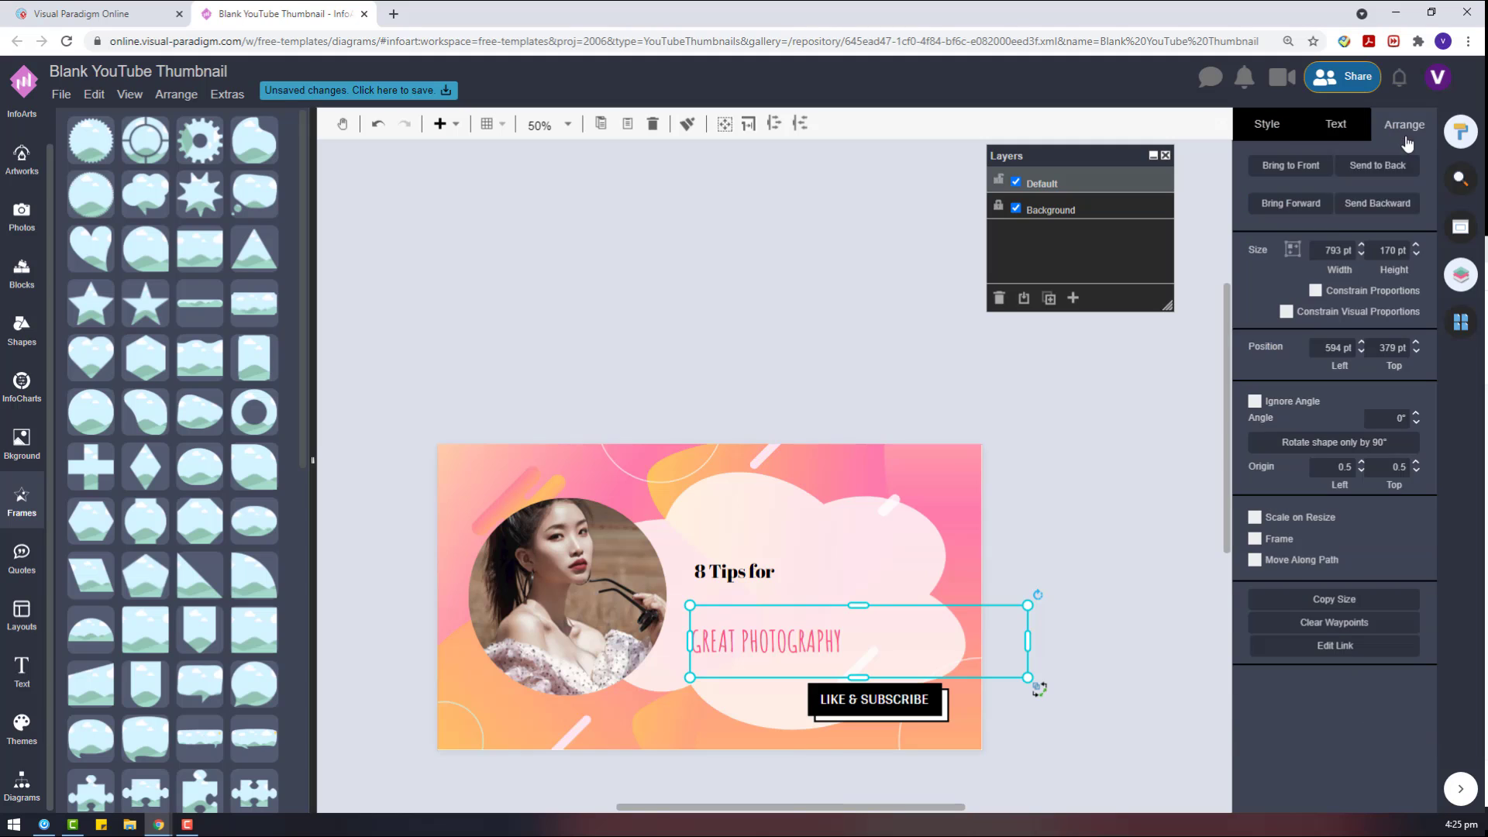
pyautogui.click(1296, 255)
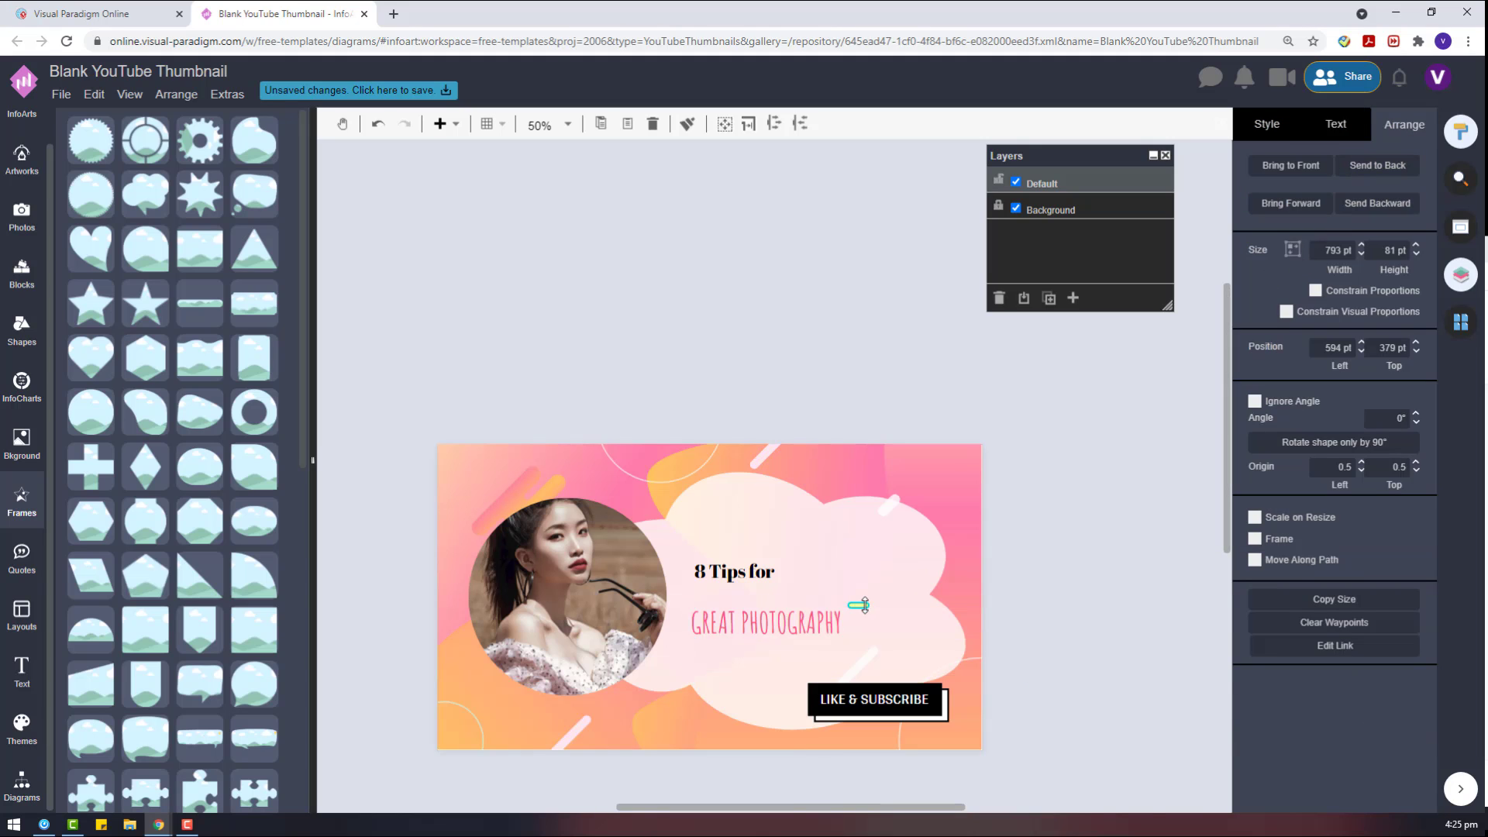
pyautogui.moveTo(862, 605); pyautogui.dragTo(913, 595)
pyautogui.click(1059, 578)
# Step: Switch the "GREAT PHOTOGRAPHY" font to Anton and adjust the text's position beneath "8 Tips for"
pyautogui.click(833, 613)
pyautogui.click(1341, 127)
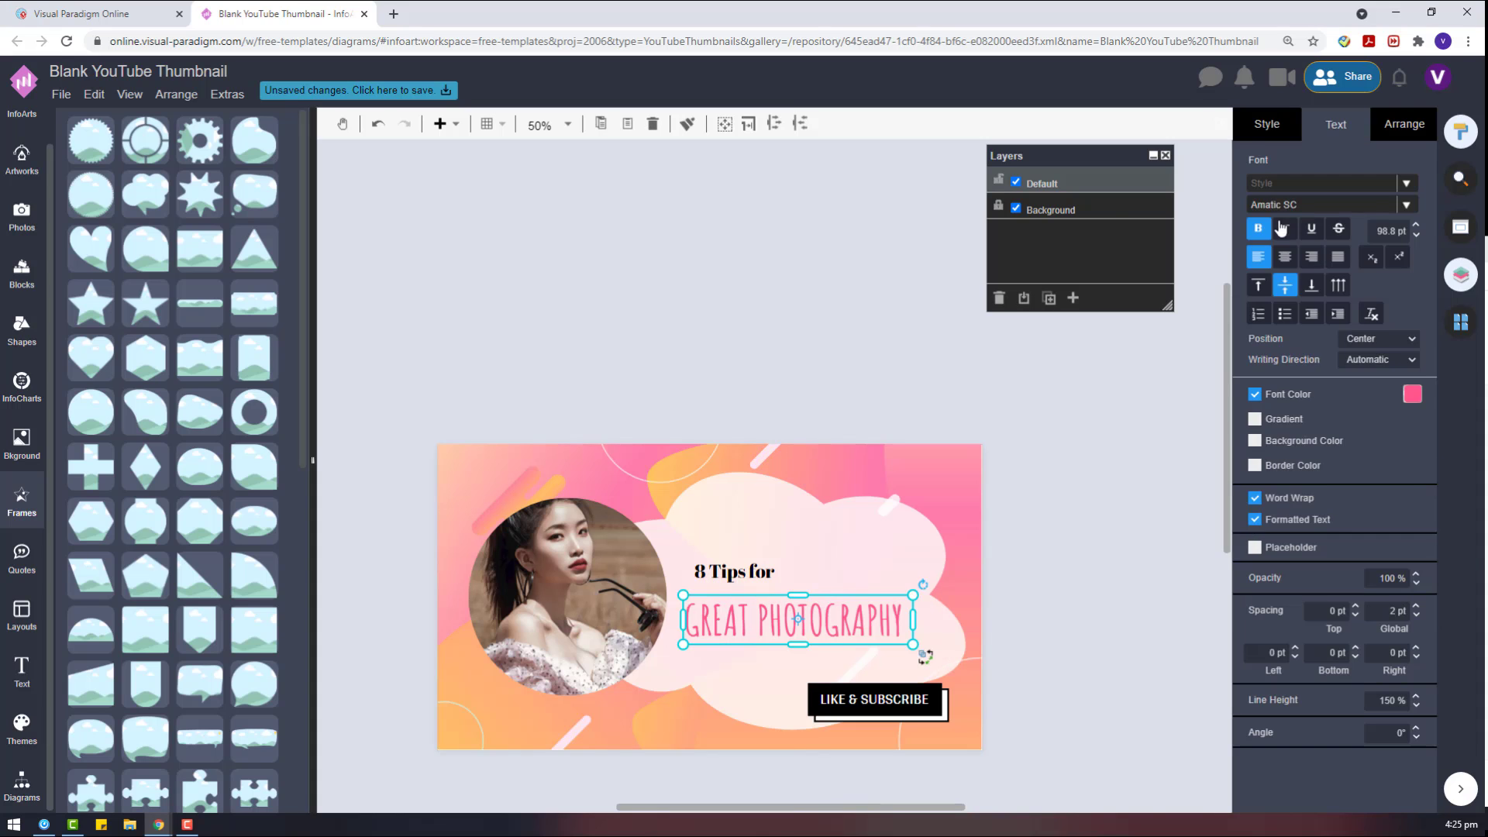
pyautogui.click(1297, 205)
pyautogui.write('Anton')
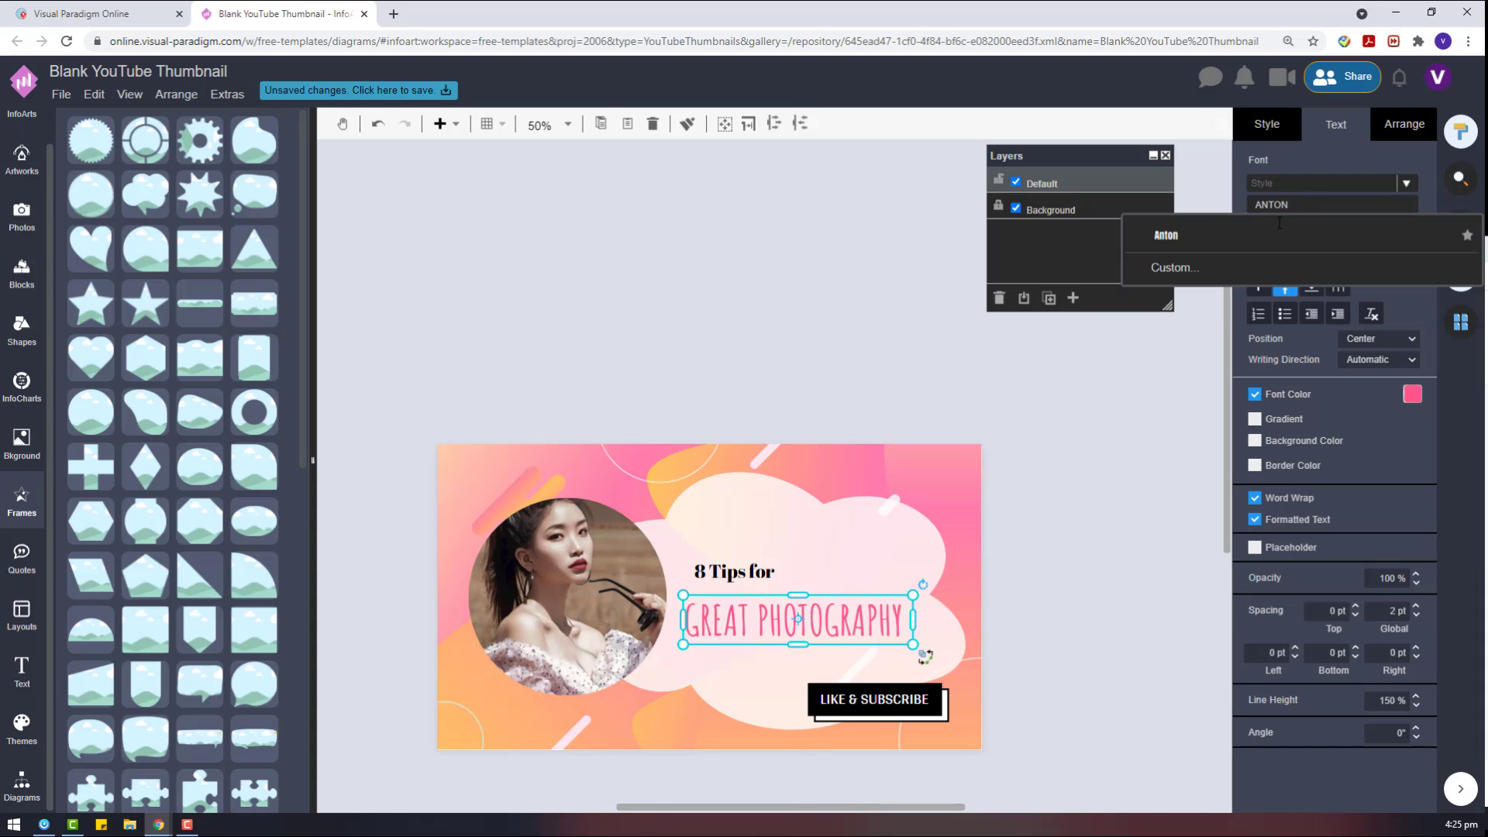
pyautogui.press('Return')
pyautogui.moveTo(794, 569); pyautogui.dragTo(821, 611)
pyautogui.click(1100, 380)
# Step: Enlarge the black text line to about 65 pt and capitalize its last word so it reads "8 Tips For"
pyautogui.click(768, 568)
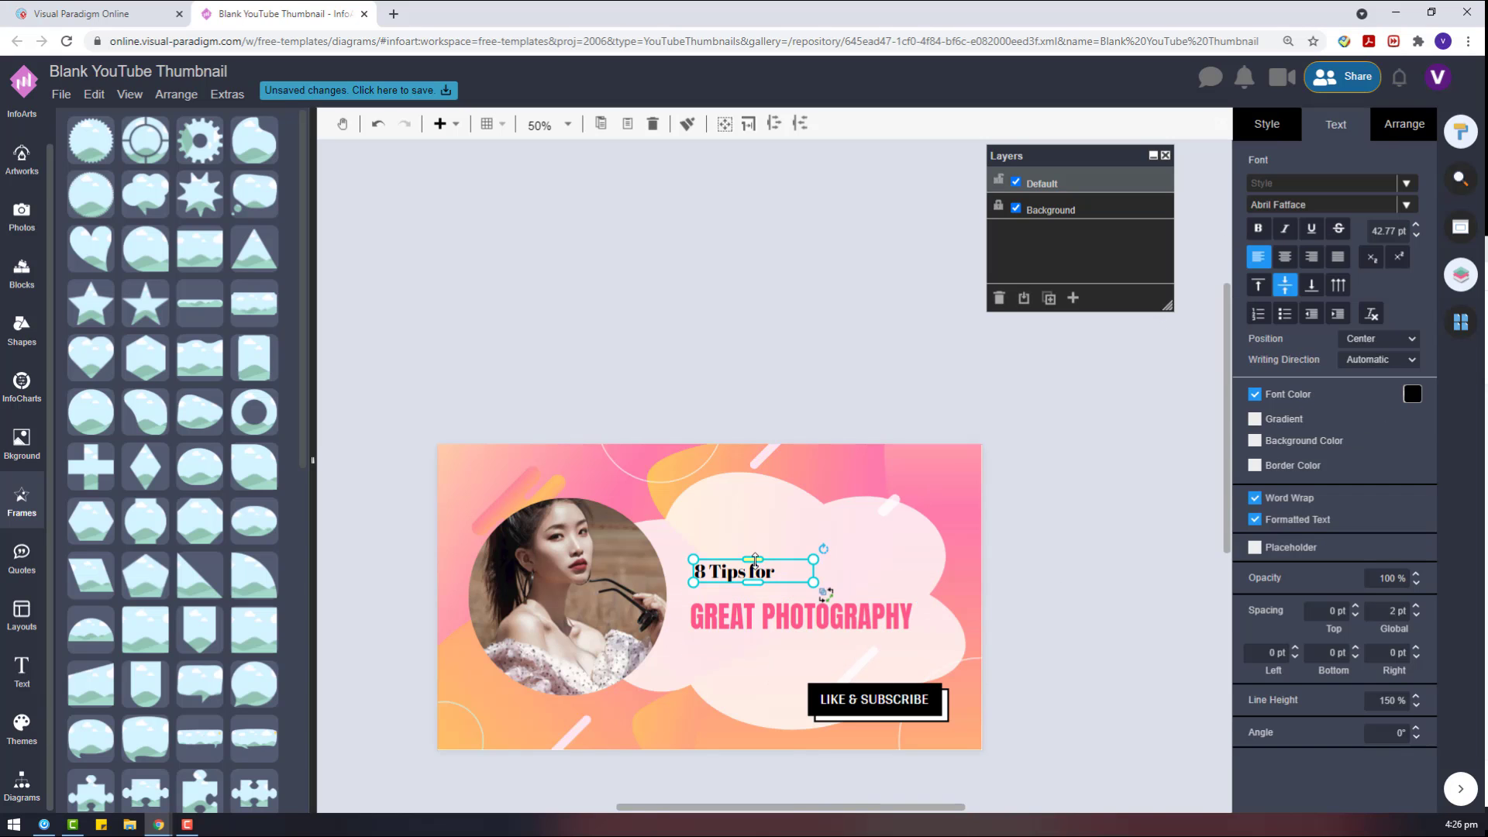
pyautogui.moveTo(753, 559); pyautogui.dragTo(830, 572)
pyautogui.doubleClick(792, 573)
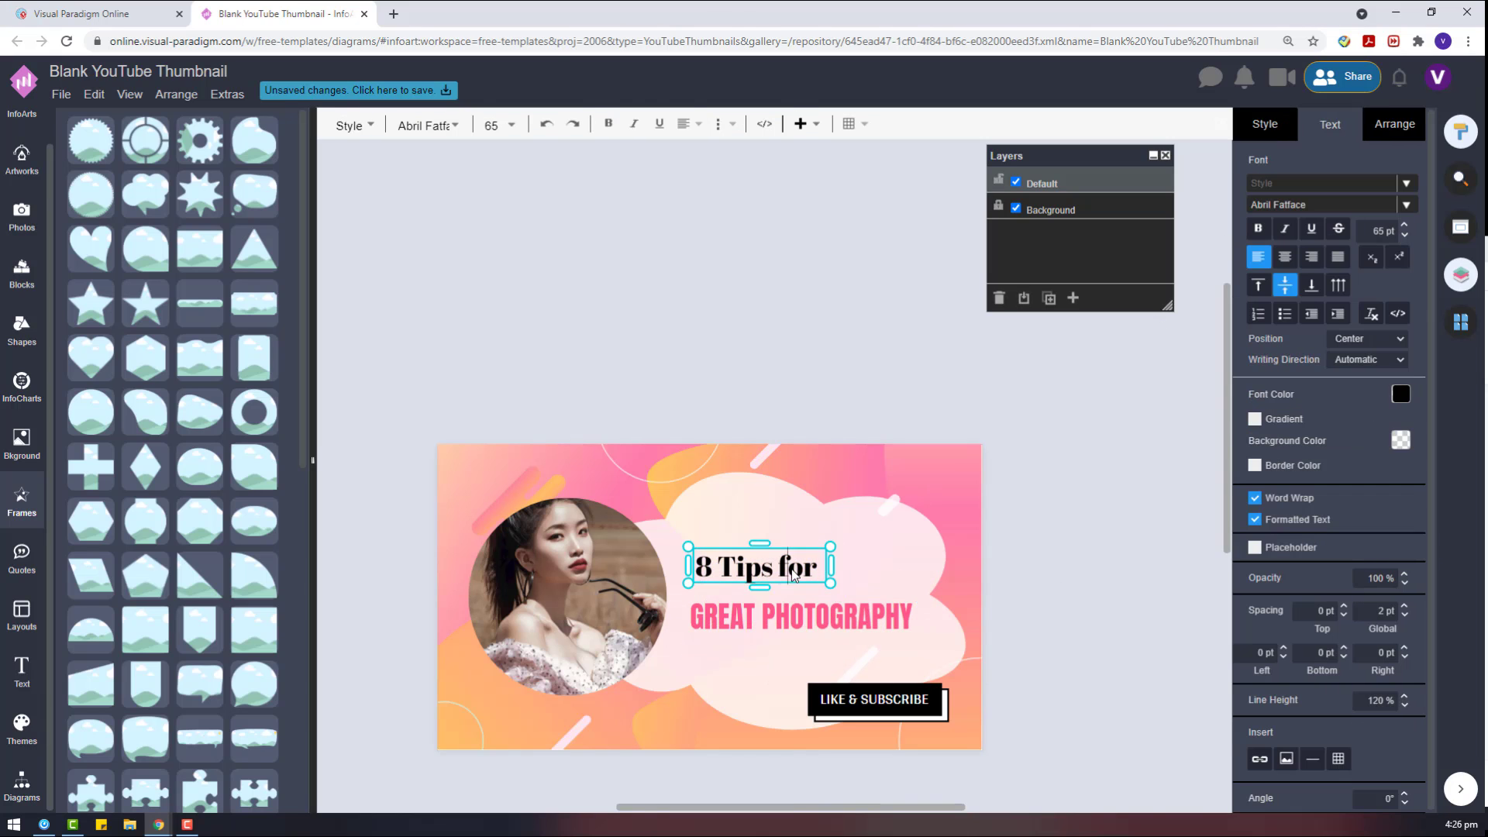
pyautogui.click(1080, 559)
# Step: Move "8 Tips For" down close to "GREAT PHOTOGRAPHY" and align the left edges of both lines
pyautogui.moveTo(737, 558); pyautogui.dragTo(785, 566)
pyautogui.click(1069, 572)
pyautogui.click(787, 618)
pyautogui.keyDown('shift'); pyautogui.click(787, 580); pyautogui.keyUp('shift')
pyautogui.click(1402, 134)
pyautogui.click(1263, 601)
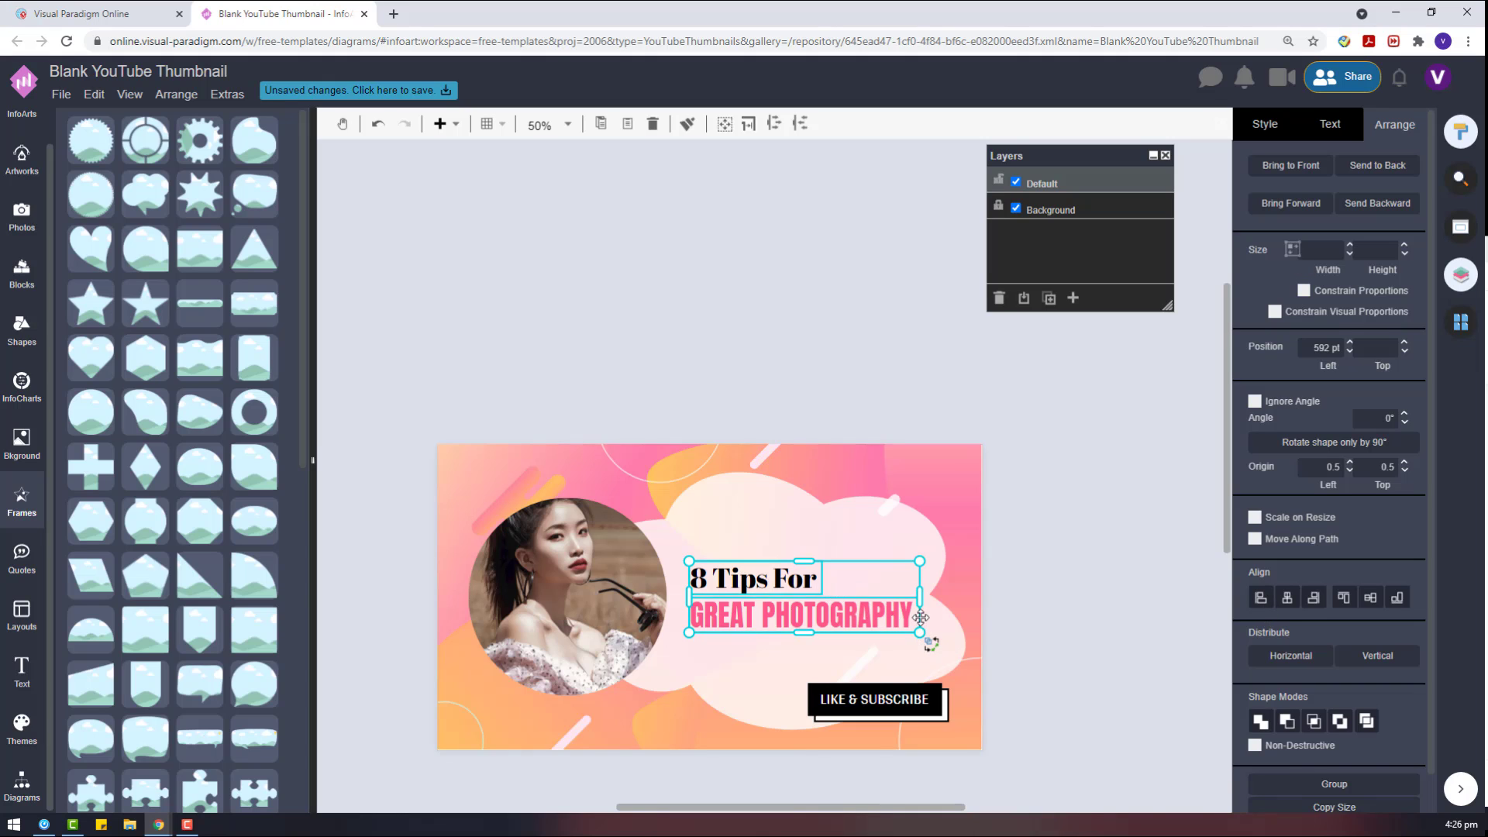
# Step: Enlarge both text lines slightly together and shift them a little up and to the left on the cloud
pyautogui.moveTo(920, 632); pyautogui.dragTo(932, 637)
pyautogui.moveTo(870, 623); pyautogui.dragTo(860, 615)
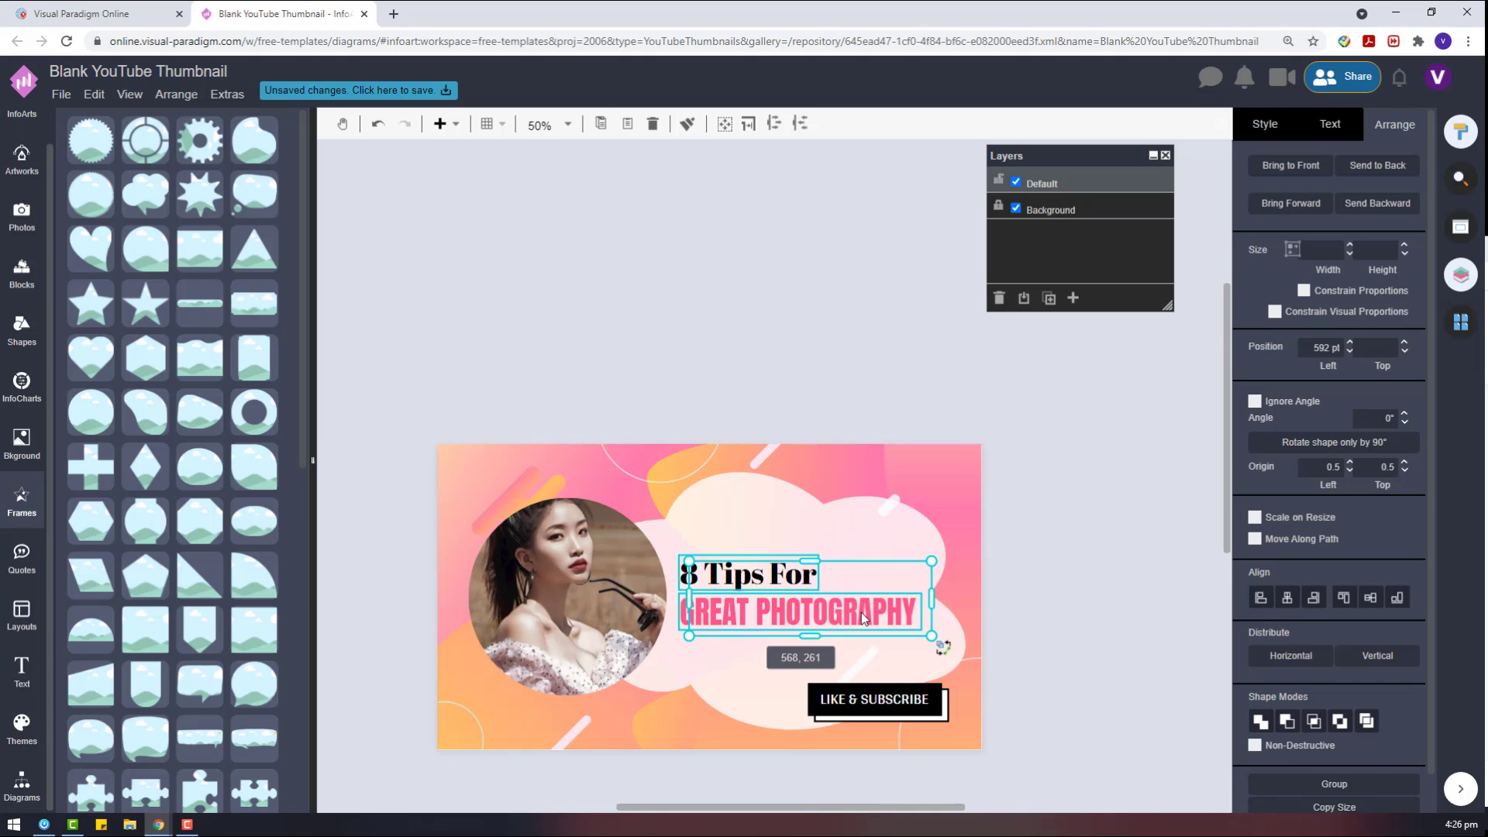
pyautogui.click(1117, 557)
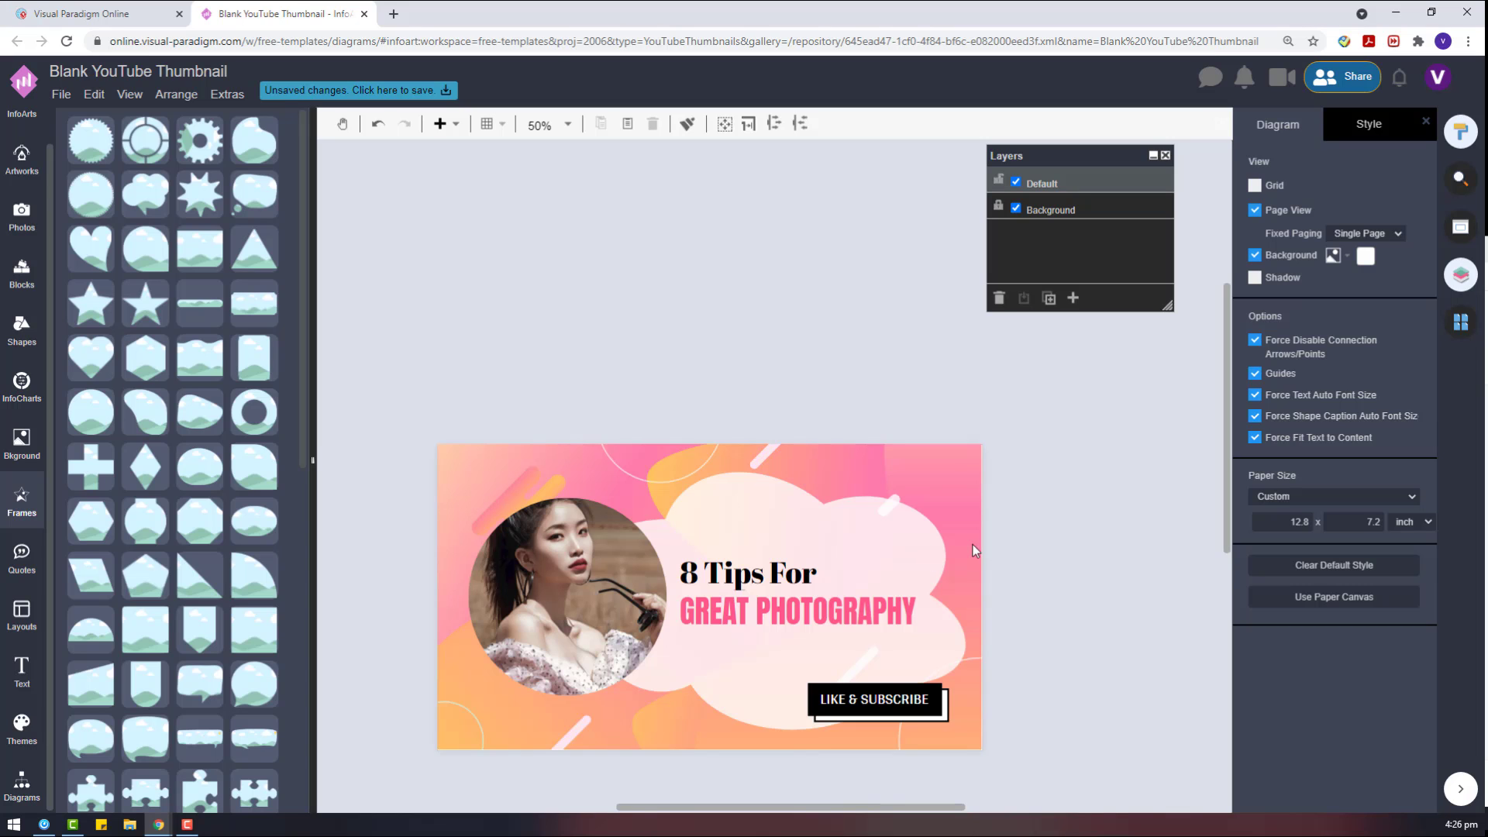
# Step: Move the whole "LIKE & SUBSCRIBE" banner directly beneath "GREAT PHOTOGRAPHY", flush with the text's left edge
pyautogui.scroll(-1, 985, 637)
pyautogui.moveTo(1008, 673); pyautogui.dragTo(785, 593)
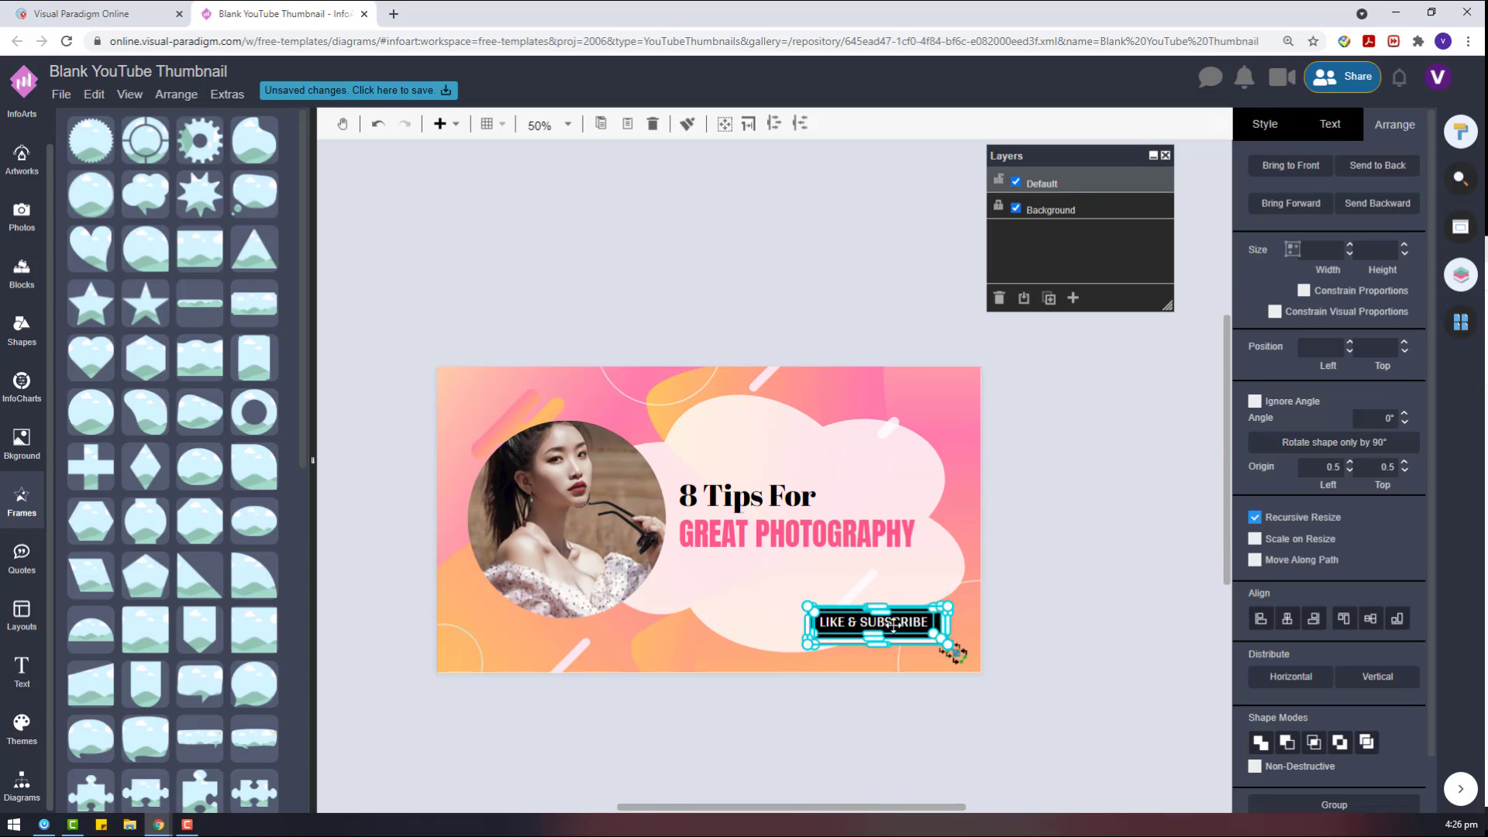
pyautogui.moveTo(946, 641); pyautogui.dragTo(818, 591)
pyautogui.click(1067, 620)
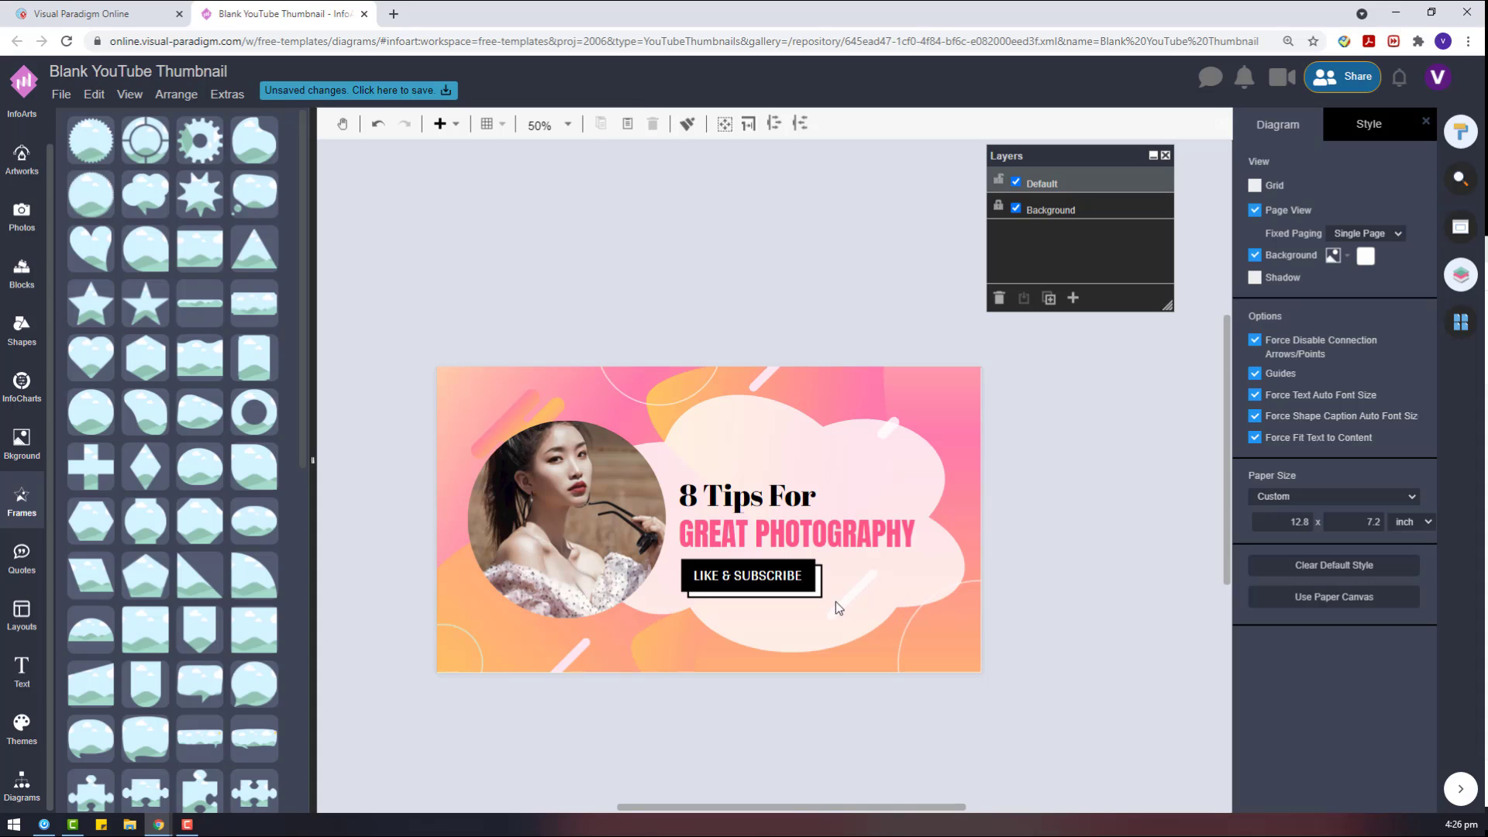
pyautogui.moveTo(1036, 637); pyautogui.dragTo(667, 551)
pyautogui.click(1108, 614)
# Step: Browse the artwork library's categories, including the E-Commerce collection, for graphics that suit the thumbnail
pyautogui.click(34, 160)
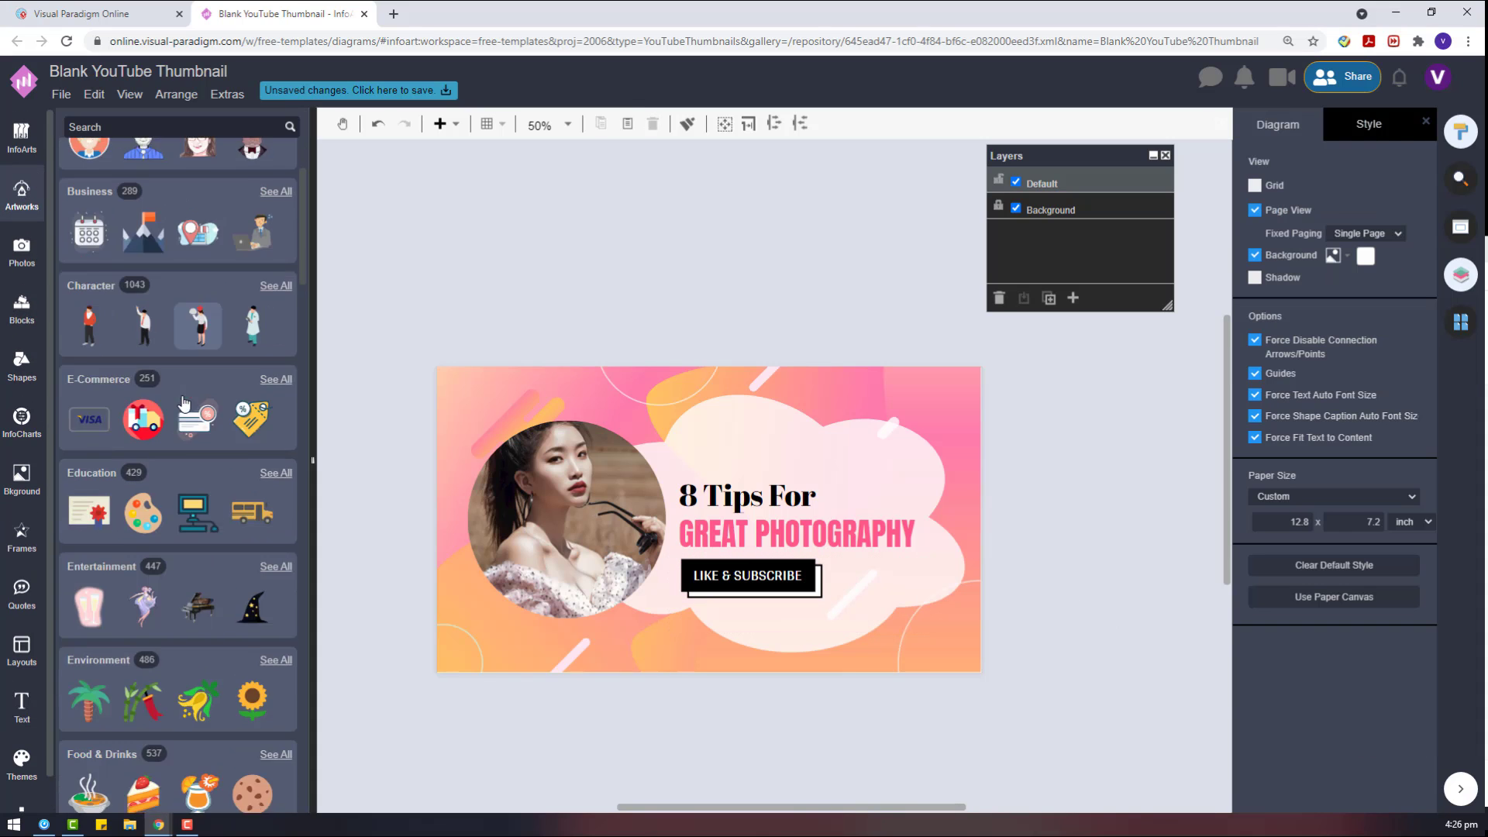
pyautogui.scroll(-20, 187, 450)
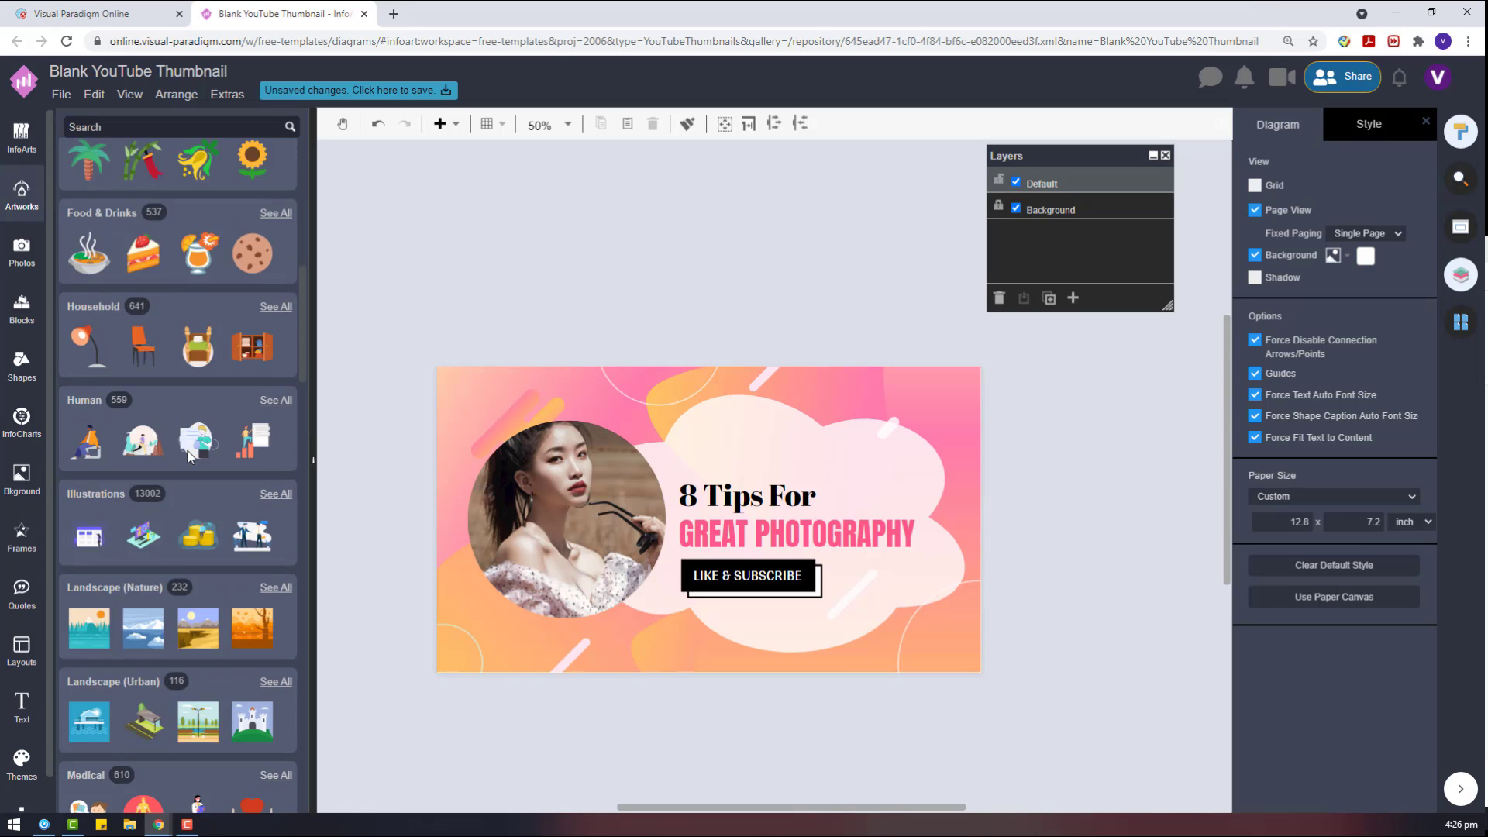
pyautogui.scroll(18, 179, 437)
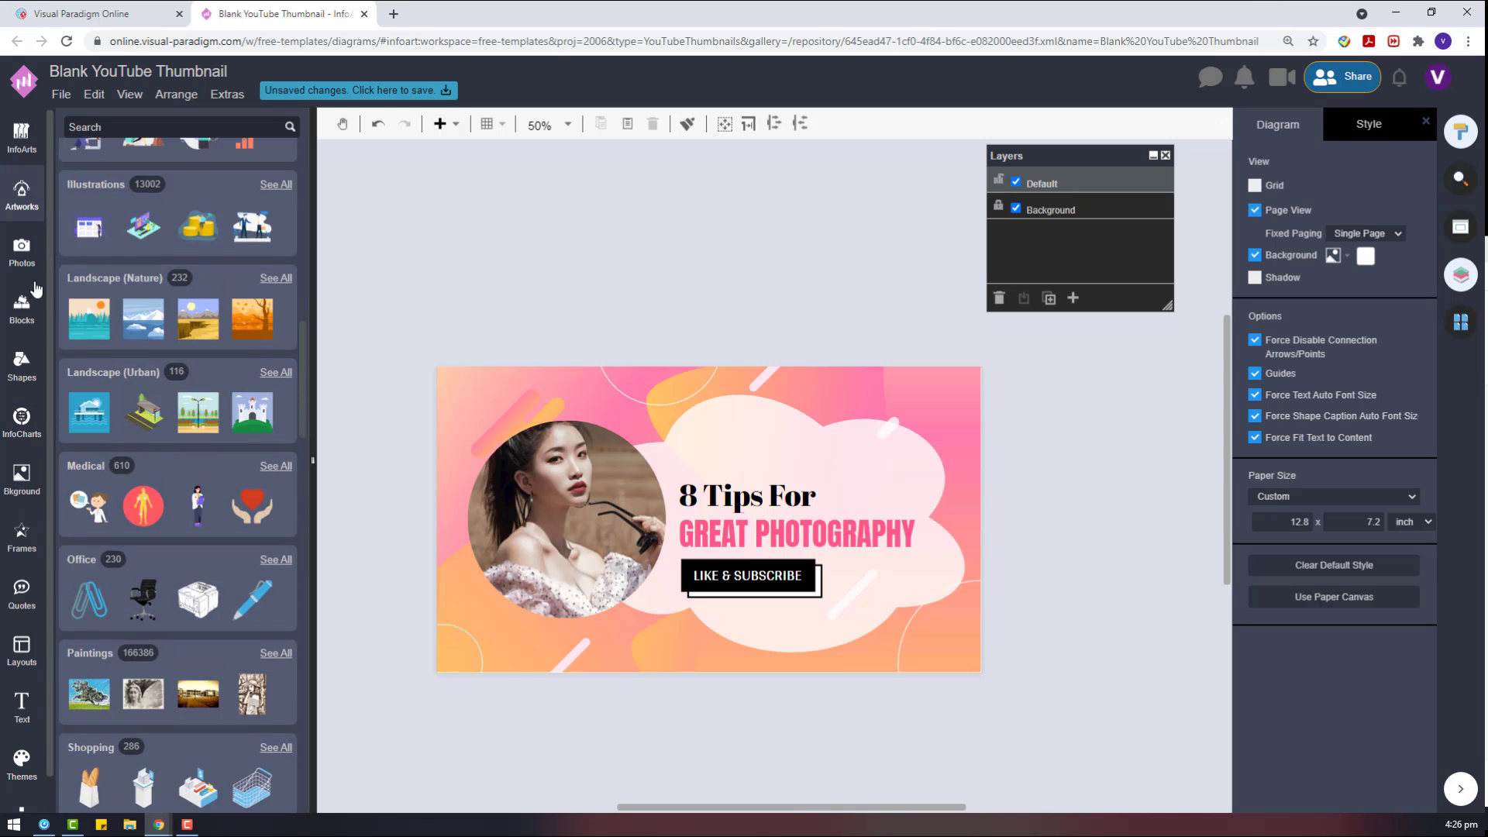
pyautogui.scroll(1, 110, 346)
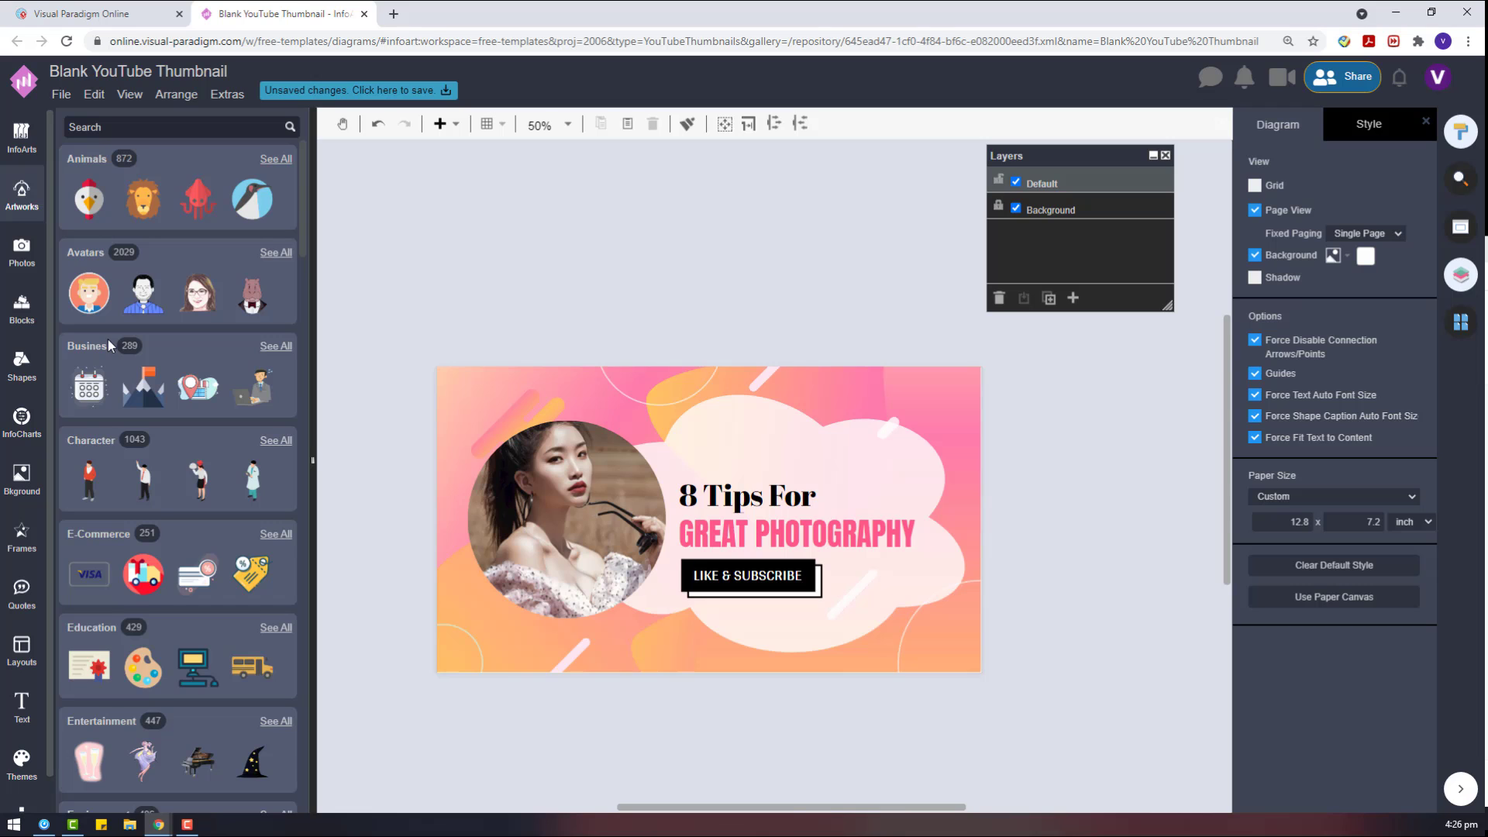
pyautogui.scroll(-2, 117, 342)
pyautogui.click(254, 380)
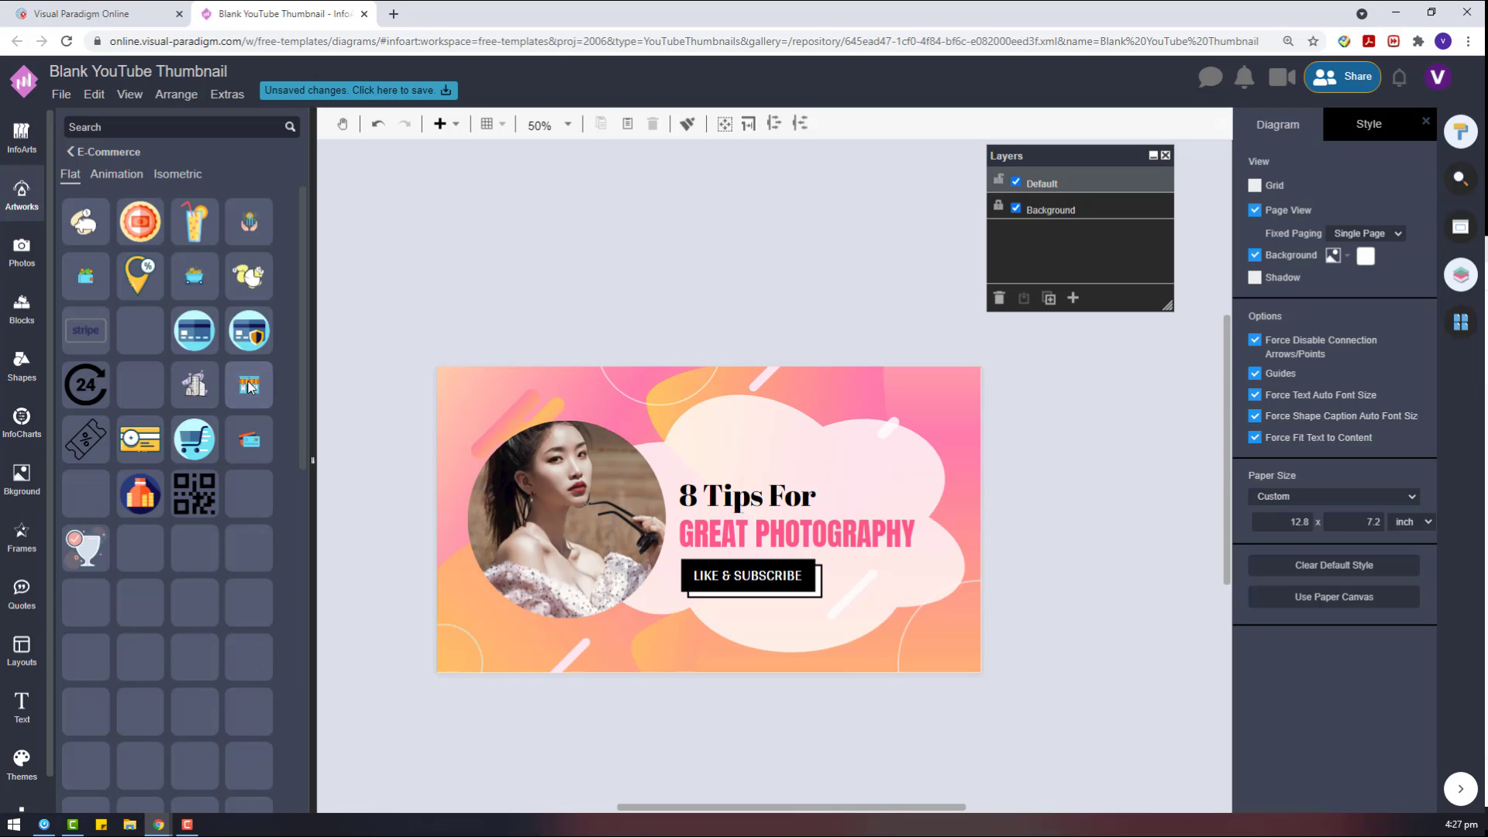
pyautogui.scroll(-10, 111, 511)
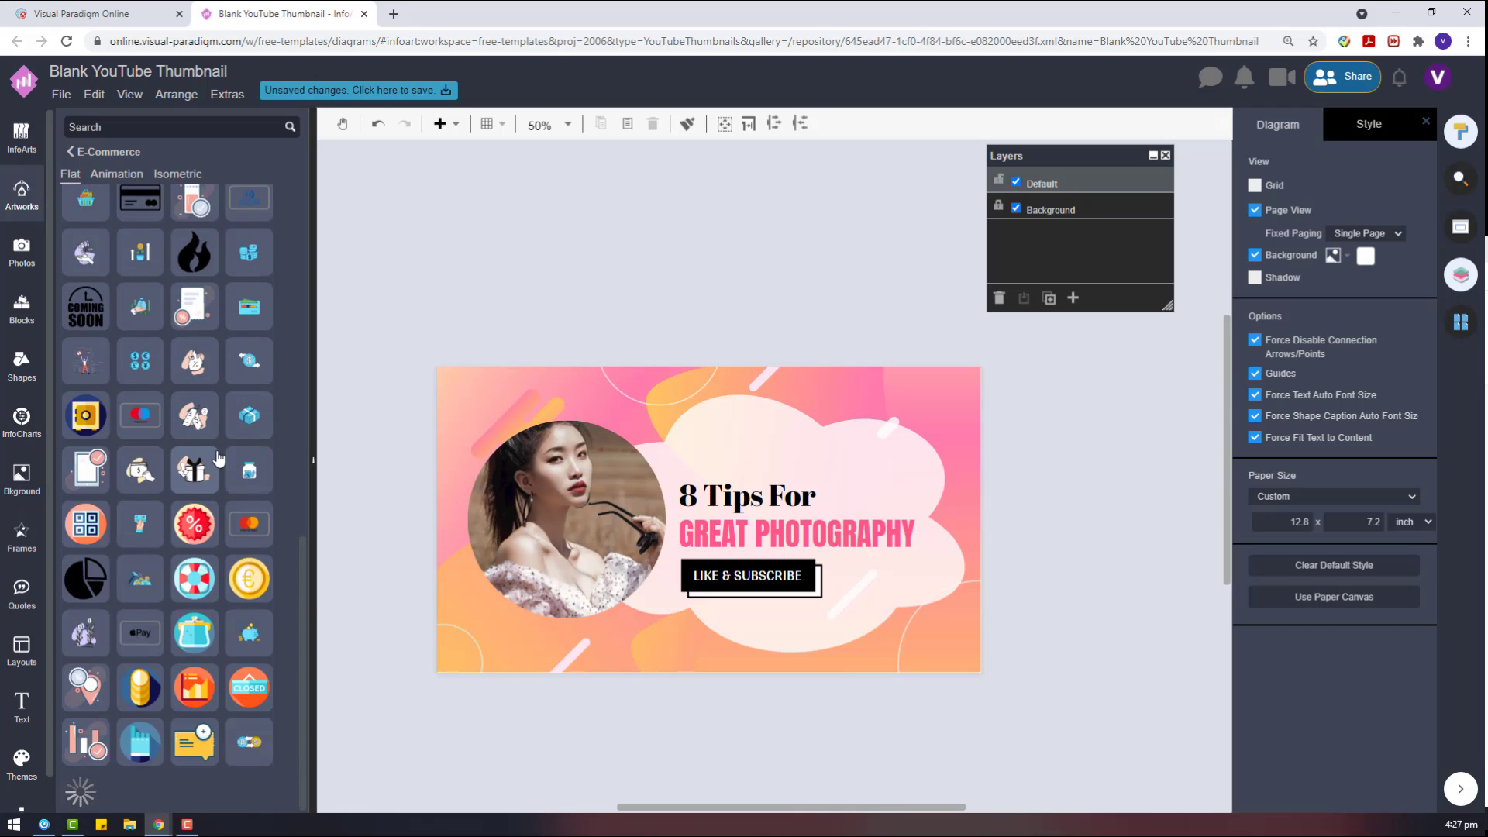
pyautogui.click(82, 152)
pyautogui.scroll(-15, 141, 499)
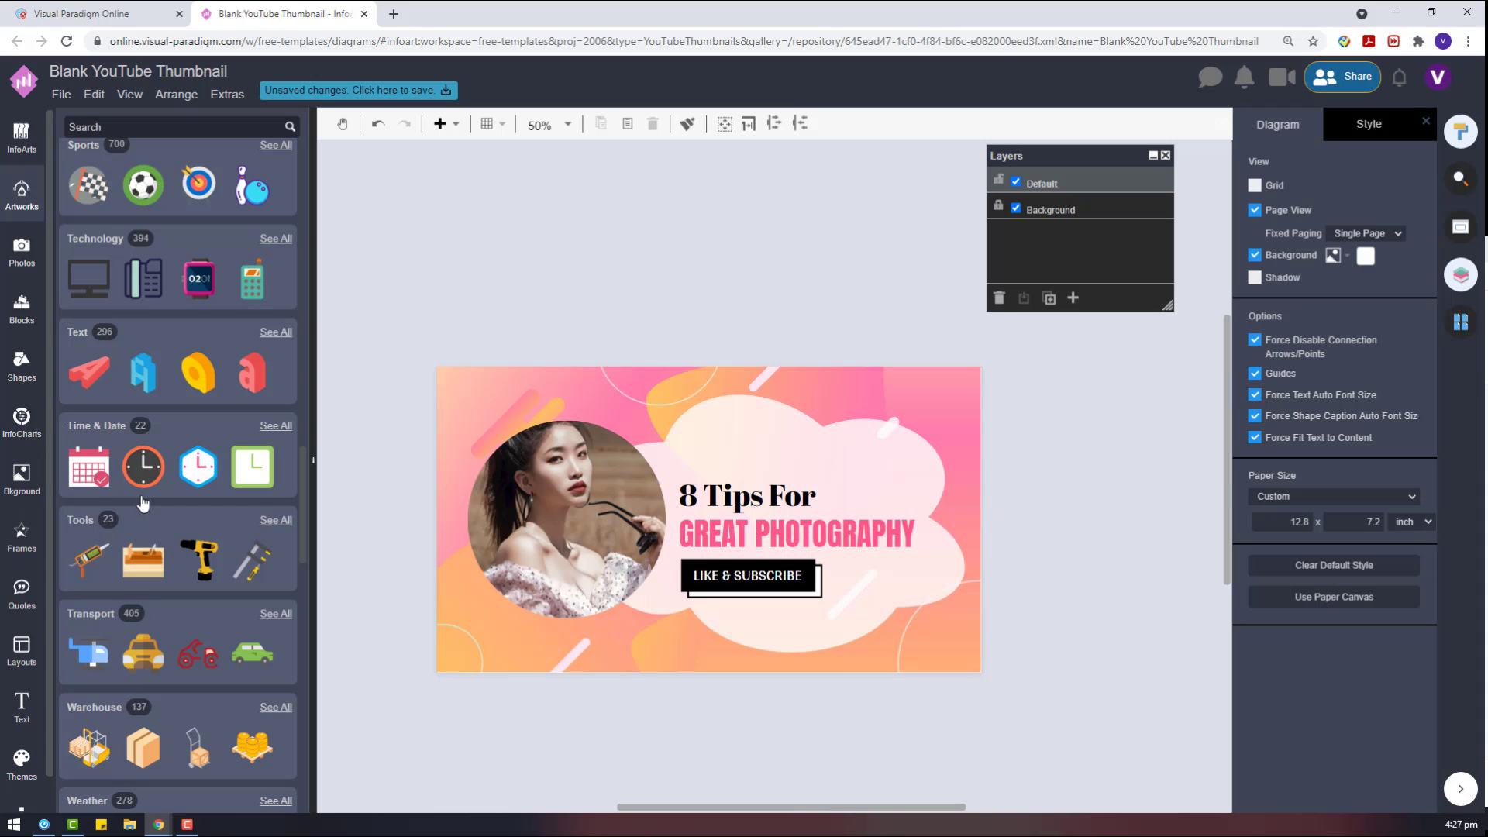
pyautogui.scroll(-15, 142, 503)
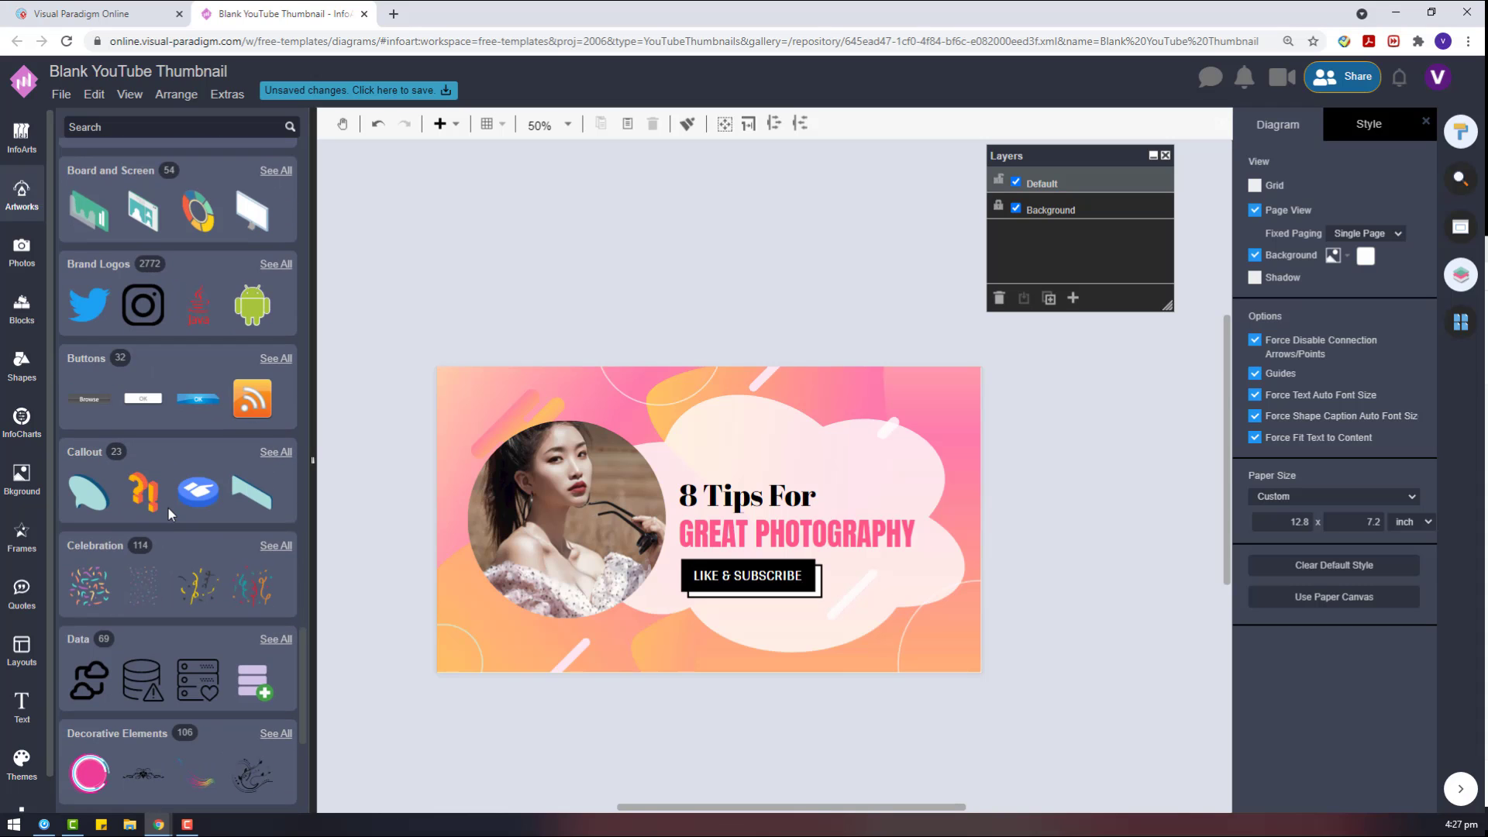
# Step: Place the round Facebook and YouTube icons from the Black & White brand logos above the thumbnail
pyautogui.click(277, 265)
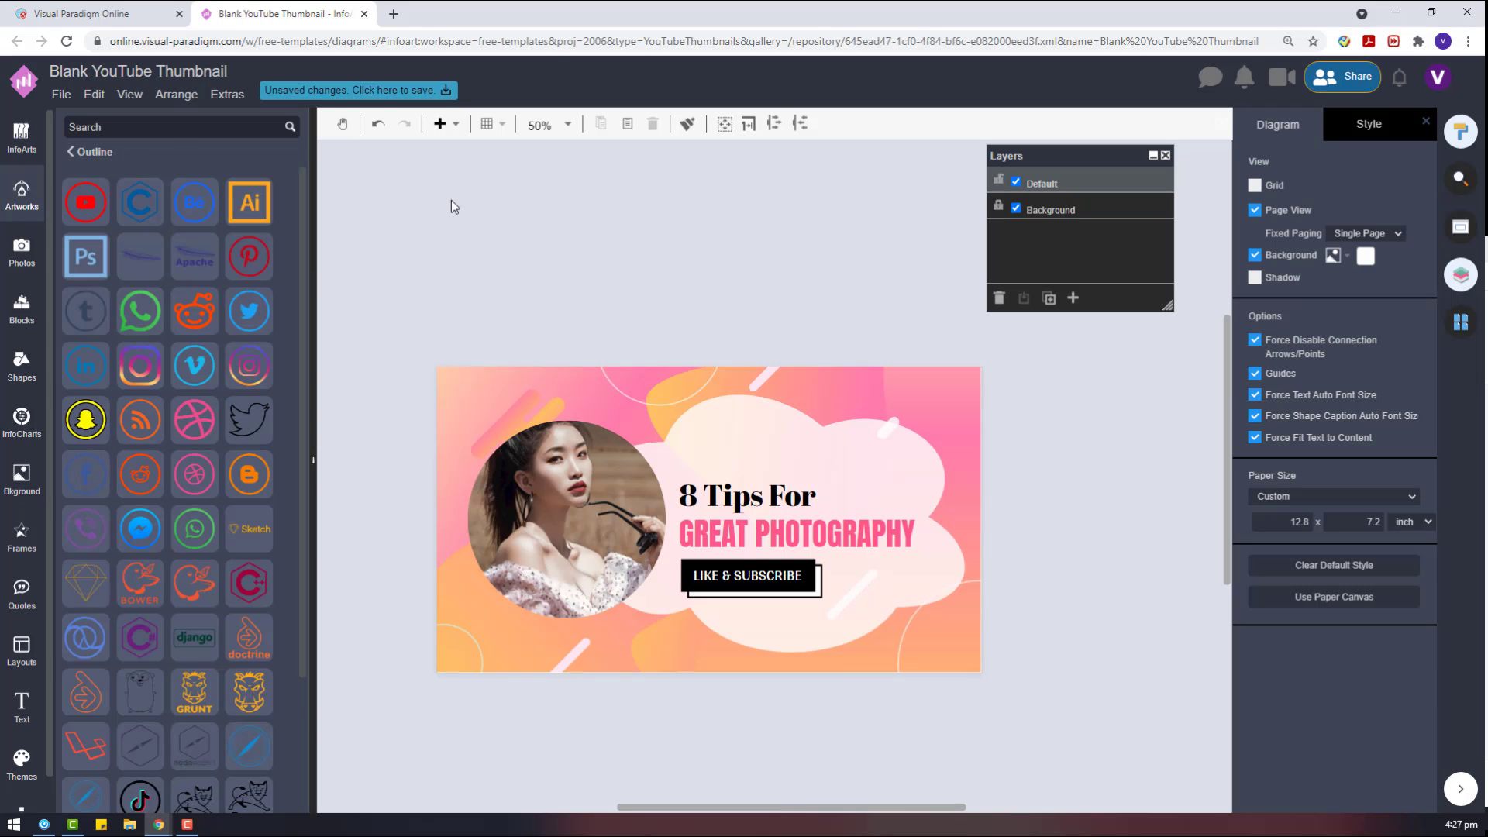
pyautogui.click(105, 152)
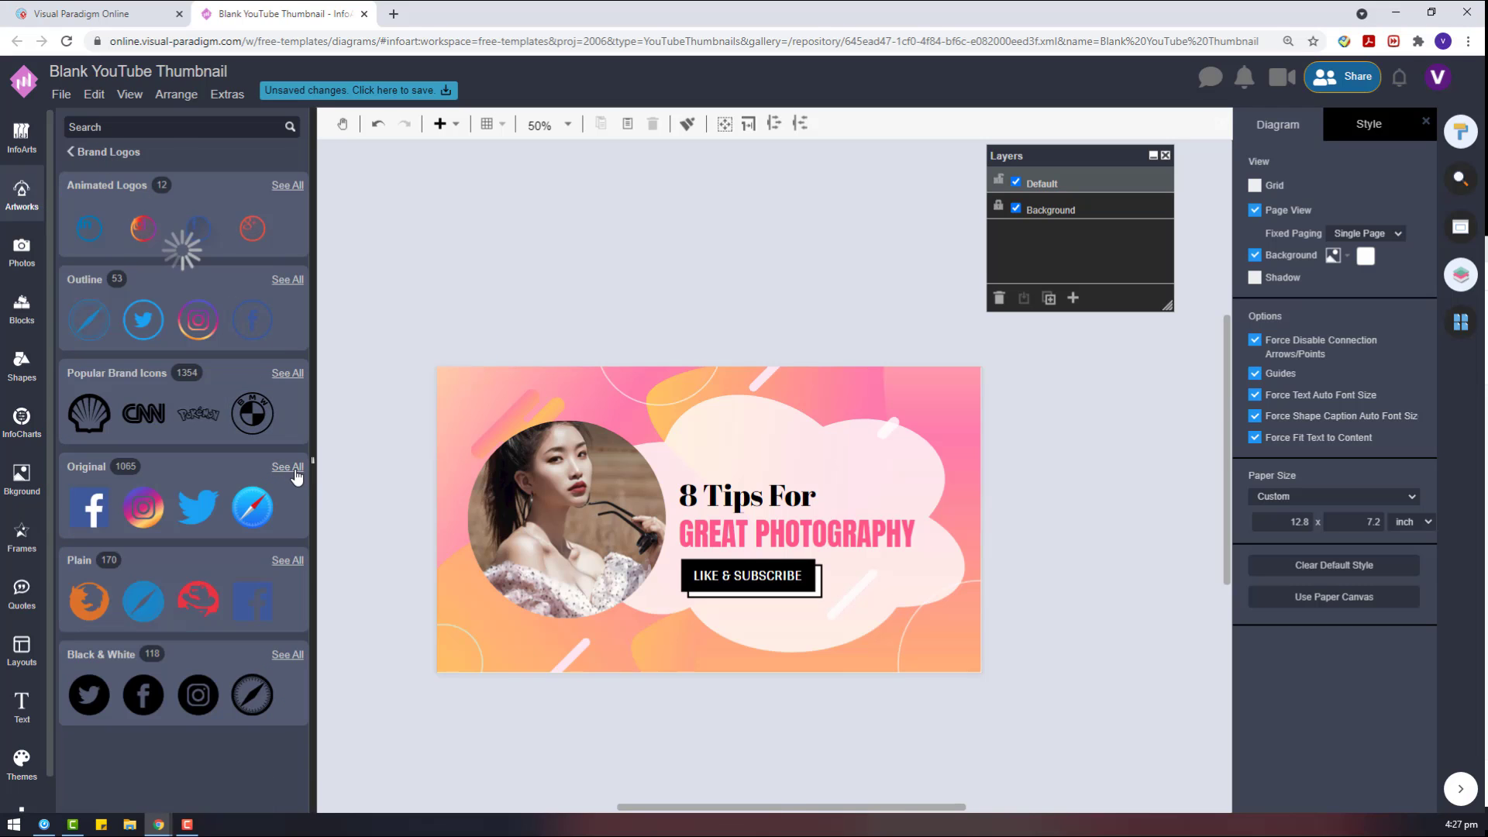
pyautogui.click(287, 467)
pyautogui.click(105, 153)
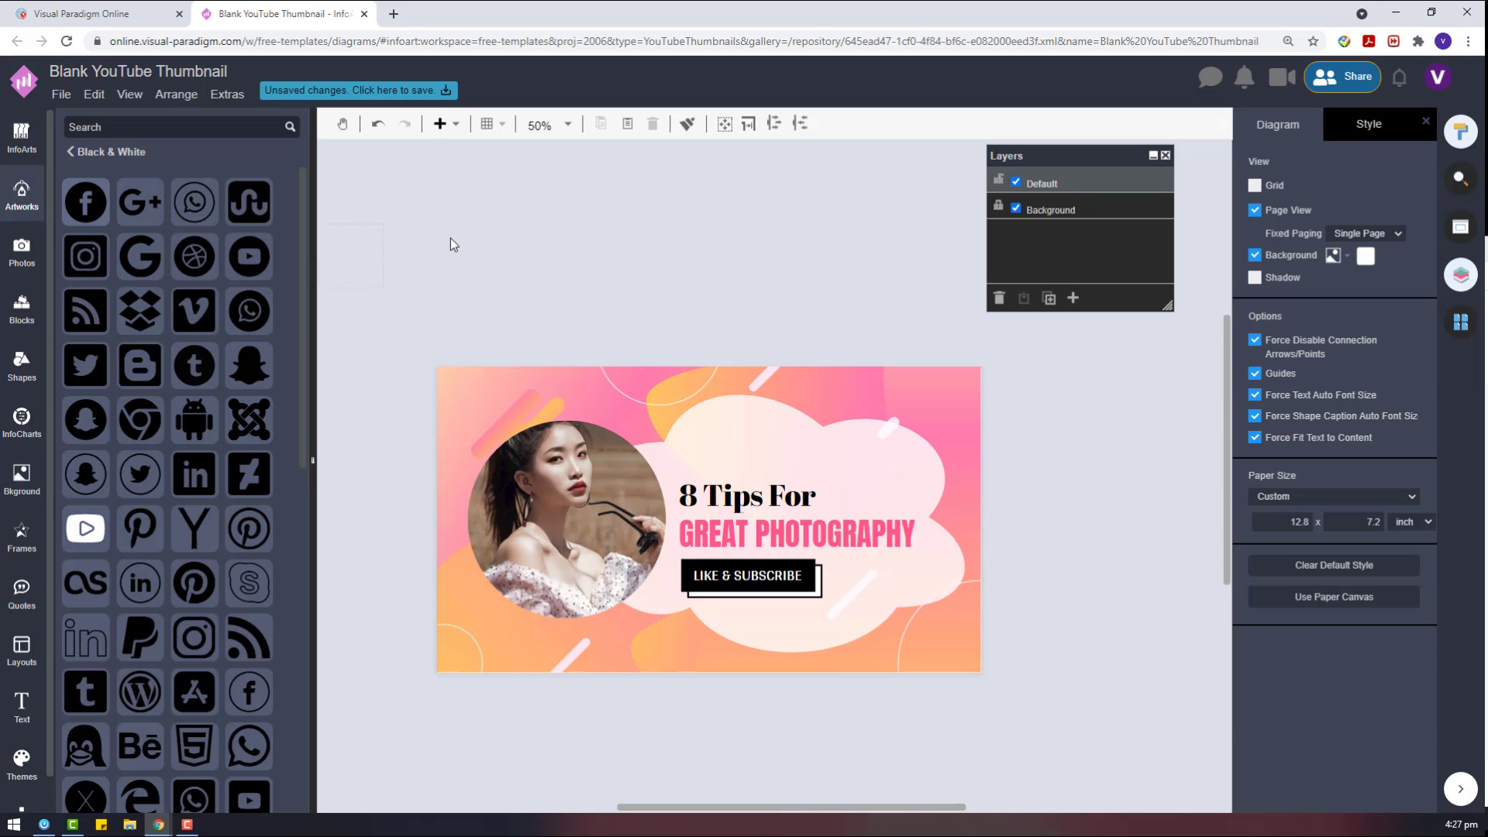
pyautogui.moveTo(450, 237); pyautogui.dragTo(540, 268)
pyautogui.moveTo(260, 268); pyautogui.dragTo(683, 262)
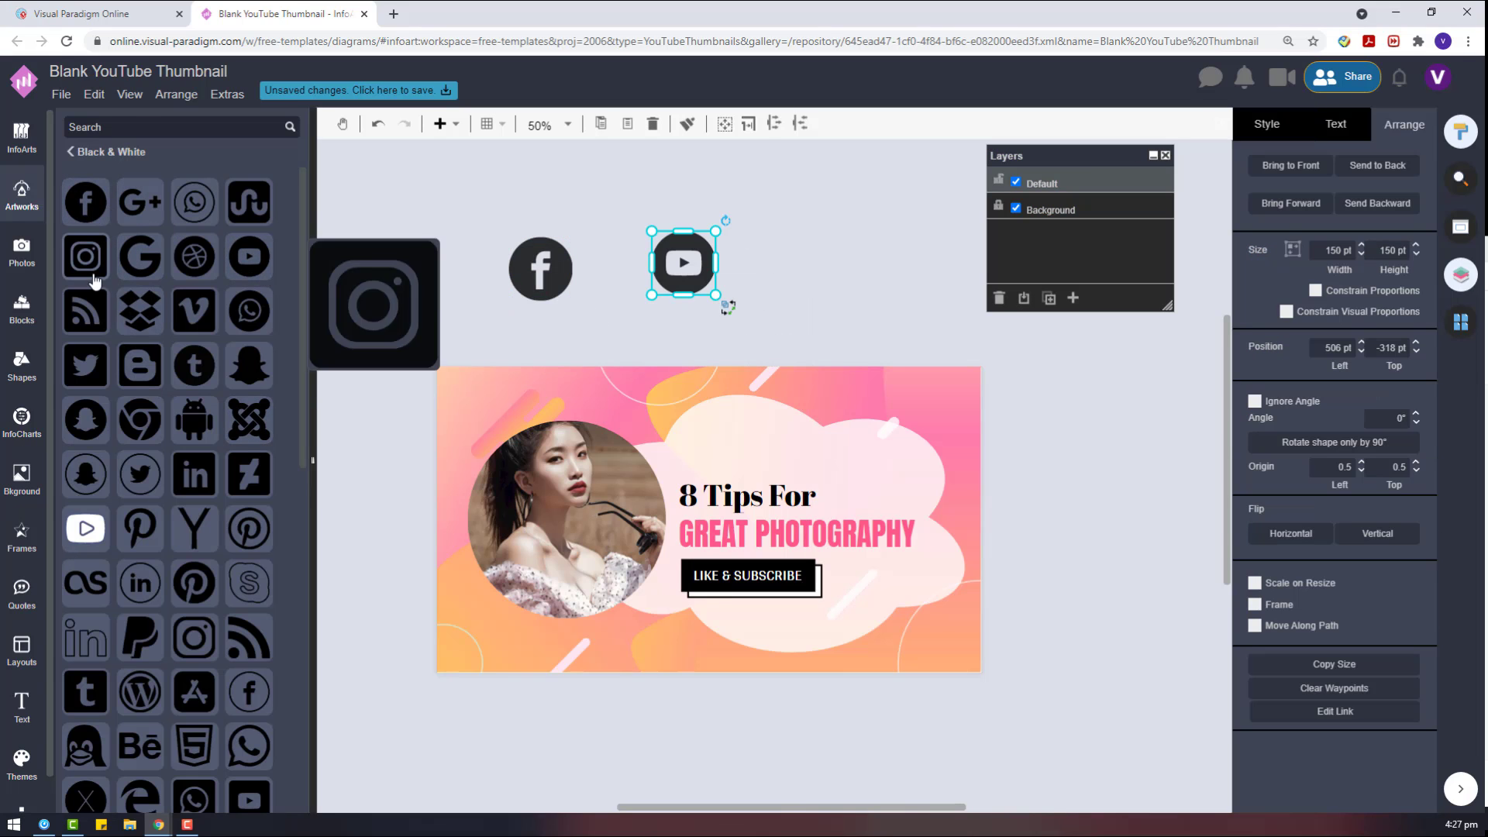
# Step: Add the square Instagram icon and arrange it in a row between the Facebook and YouTube icons
pyautogui.scroll(-4, 139, 619)
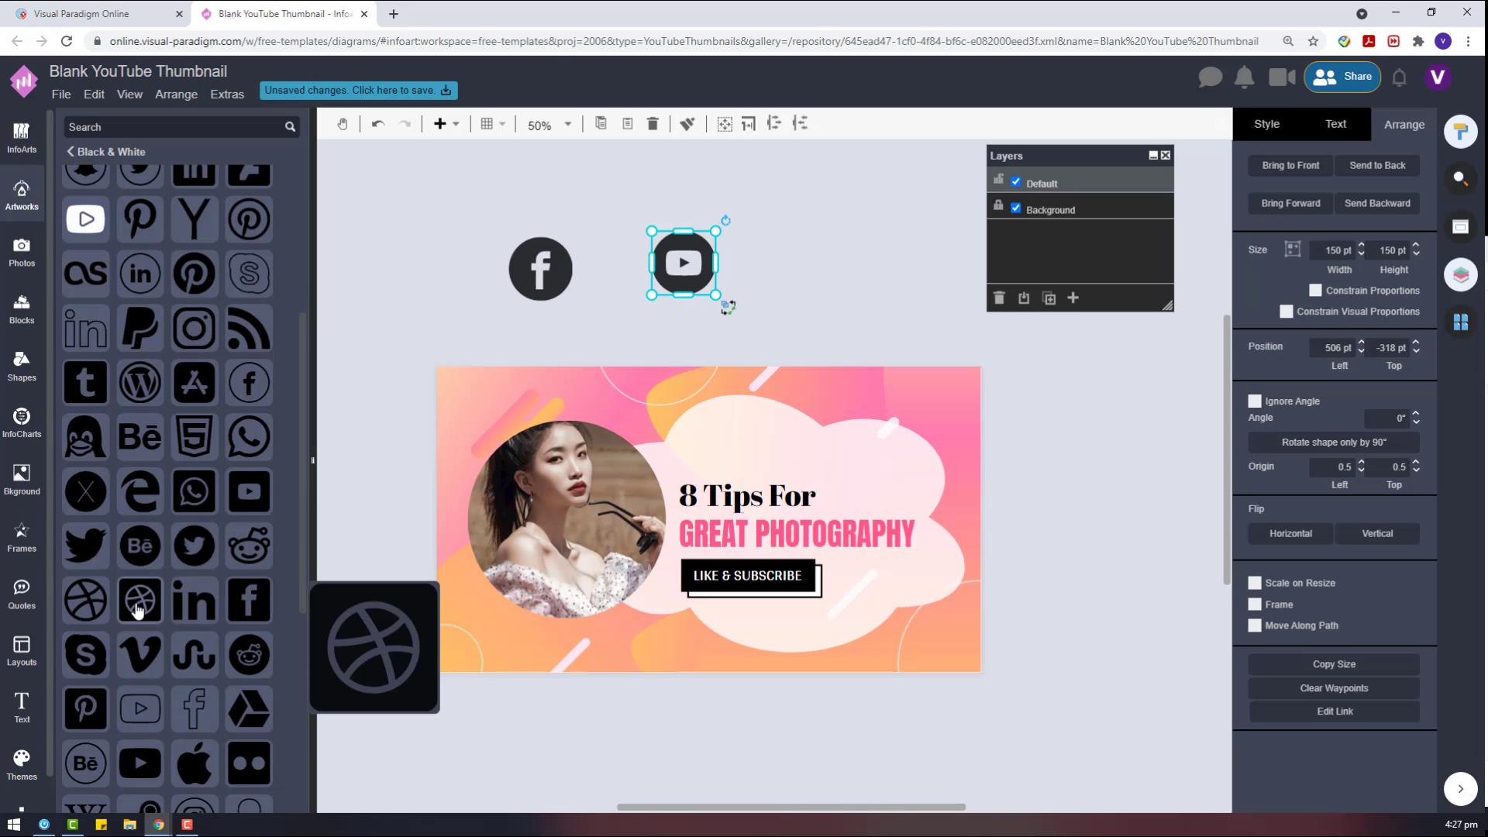
pyautogui.scroll(-1, 136, 604)
pyautogui.scroll(5, 136, 543)
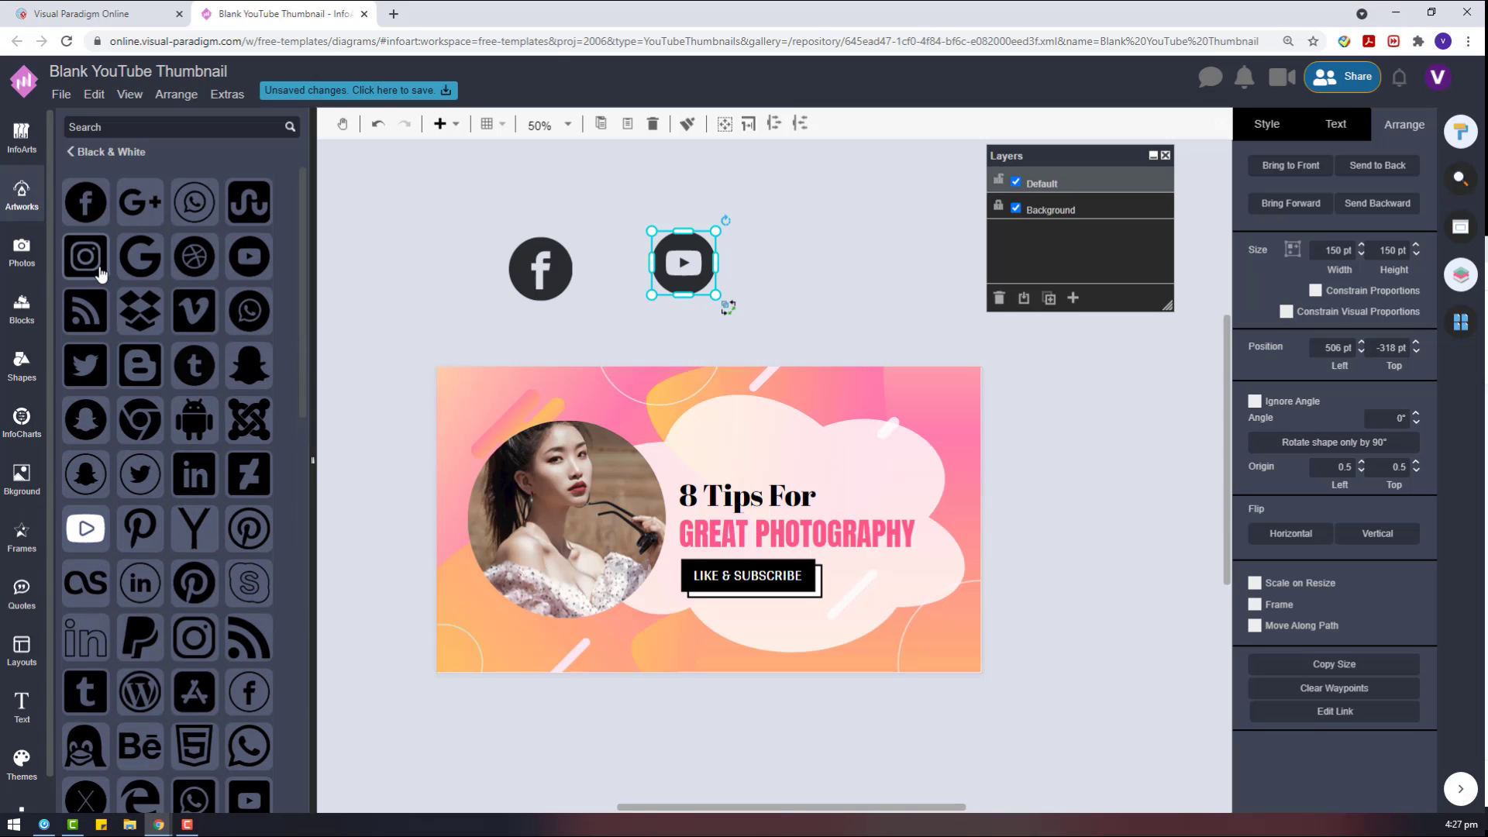
pyautogui.click(1263, 126)
pyautogui.moveTo(747, 244); pyautogui.dragTo(691, 290)
pyautogui.click(1271, 190)
pyautogui.click(940, 278)
pyautogui.moveTo(545, 268); pyautogui.dragTo(627, 273)
pyautogui.moveTo(528, 216); pyautogui.dragTo(850, 321)
pyautogui.click(1367, 668)
pyautogui.click(734, 289)
pyautogui.moveTo(684, 277); pyautogui.dragTo(860, 277)
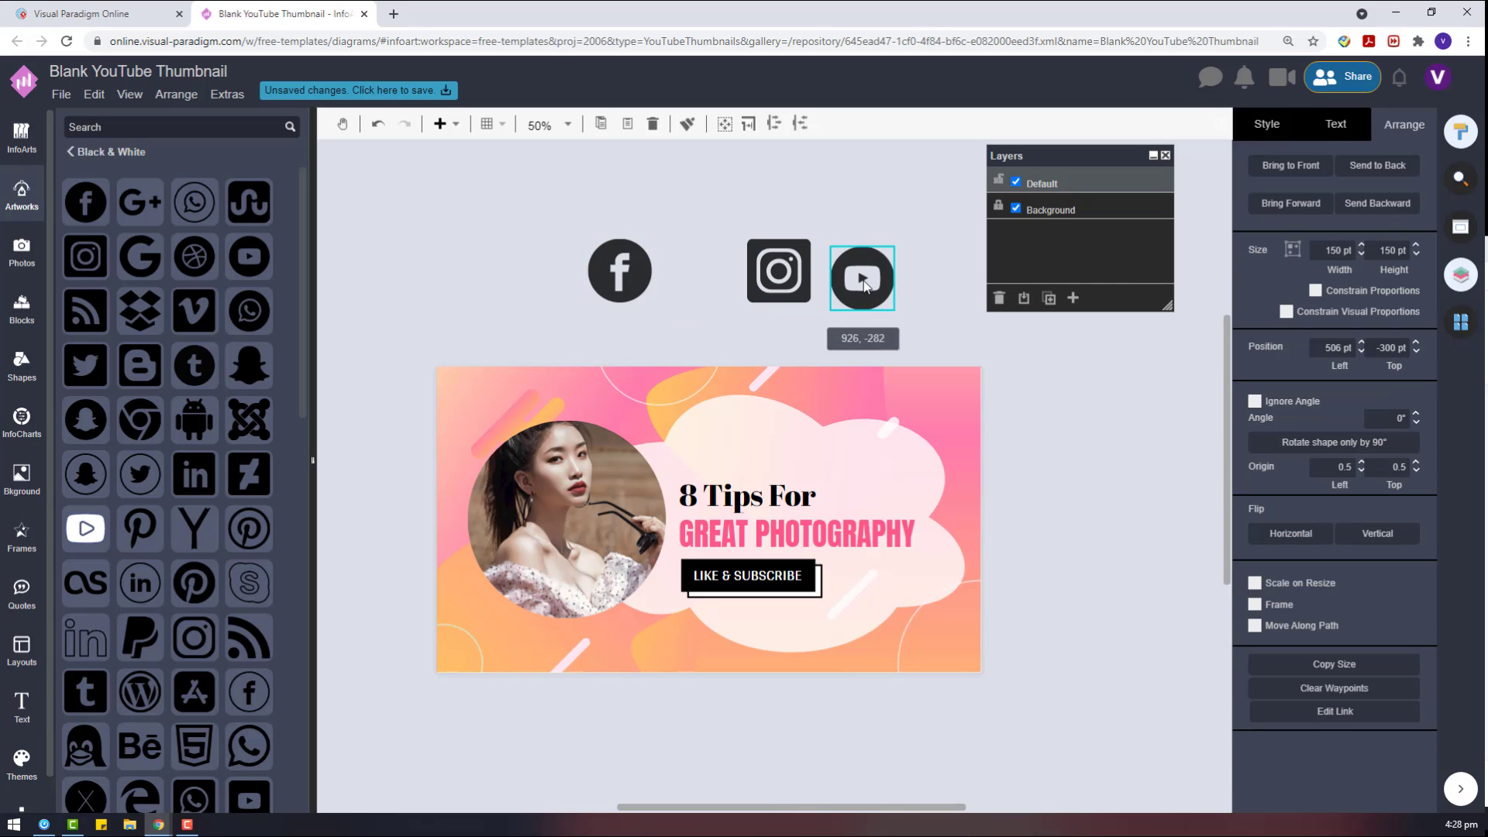
# Step: Add the square Tumblr icon and the square Facebook icon to the area above the thumbnail
pyautogui.moveTo(619, 271); pyautogui.dragTo(689, 271)
pyautogui.moveTo(85, 691); pyautogui.dragTo(566, 258)
pyautogui.click(674, 268)
pyautogui.scroll(-3, 148, 449)
pyautogui.scroll(-3, 148, 449)
pyautogui.moveTo(248, 444); pyautogui.dragTo(649, 269)
# Step: Delete the round Facebook icon and the round YouTube icon
pyautogui.click(688, 285)
pyautogui.press('Delete')
pyautogui.click(862, 278)
pyautogui.press('Delete')
# Step: Place the square Facebook icon next to the Tumblr and Instagram icons and align all three by their vertical middles
pyautogui.moveTo(540, 267); pyautogui.dragTo(647, 279)
pyautogui.moveTo(532, 220); pyautogui.dragTo(884, 338)
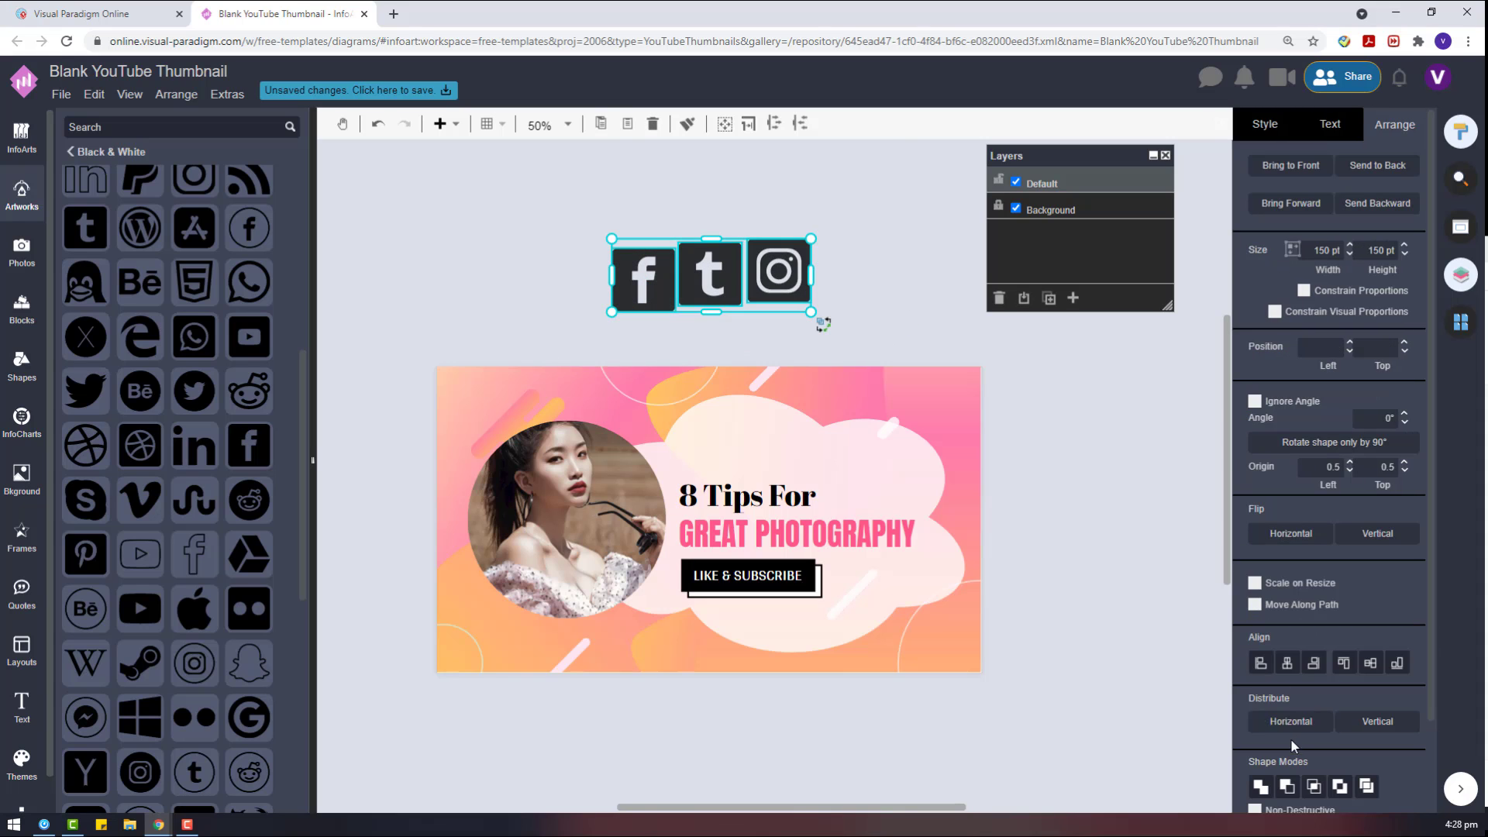
pyautogui.click(1367, 665)
# Step: Distribute the three social icons evenly in a horizontal row, shrink them and place them beside the "LIKE & SUBSCRIBE" banner
pyautogui.moveTo(766, 271); pyautogui.dragTo(774, 617)
pyautogui.hotkey('ctrl', 'a')
pyautogui.click(1290, 721)
pyautogui.click(1169, 599)
pyautogui.moveTo(858, 693); pyautogui.dragTo(941, 596)
pyautogui.click(1055, 589)
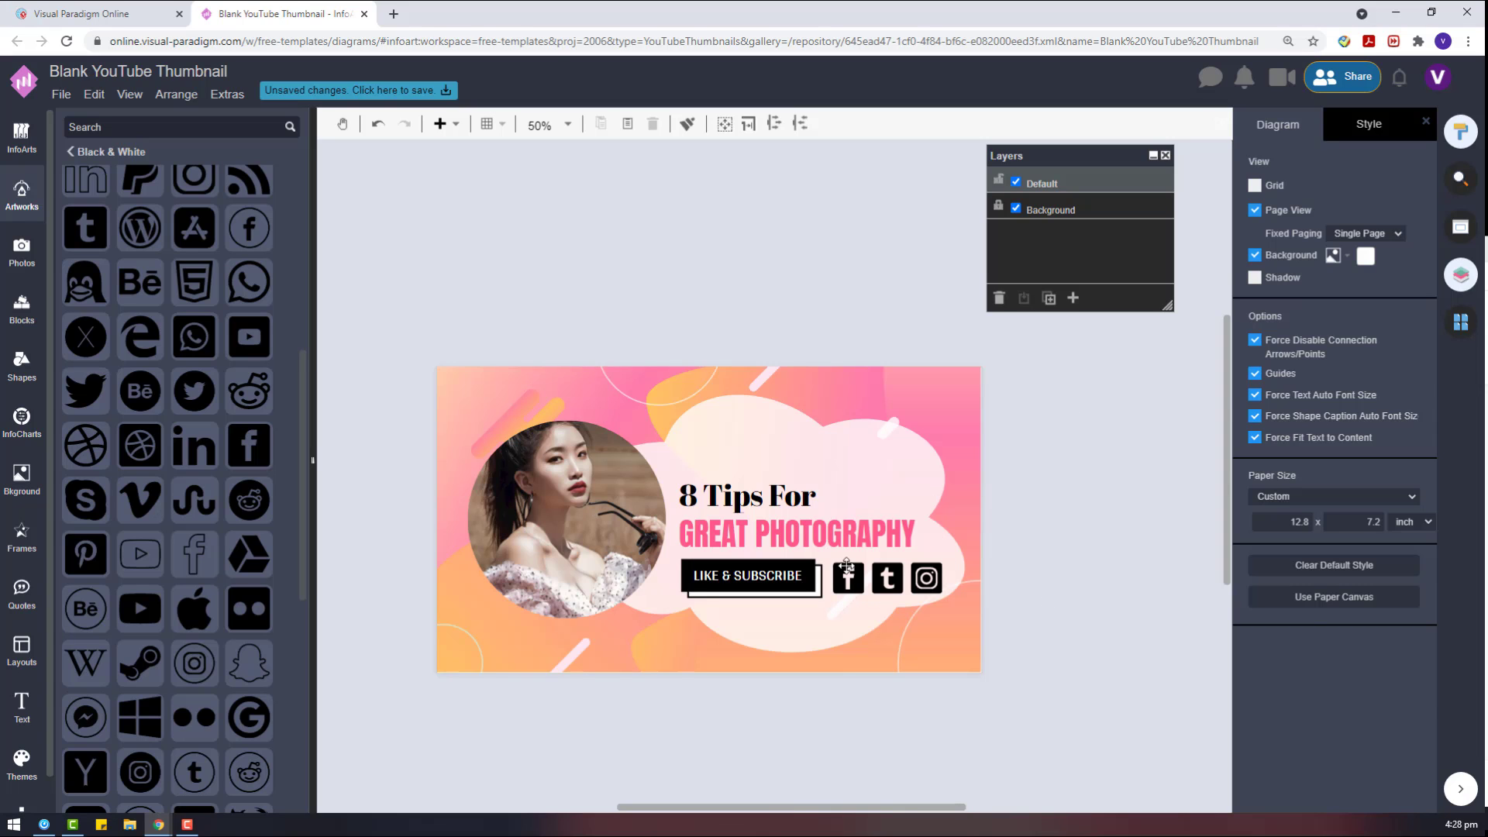
# Step: Move "8 Tips For" and "GREAT PHOTOGRAPHY" up together to leave a gap above the banner
pyautogui.click(772, 533)
pyautogui.keyDown('shift'); pyautogui.click(758, 502); pyautogui.keyUp('shift')
pyautogui.moveTo(758, 501); pyautogui.dragTo(758, 474)
pyautogui.click(823, 543)
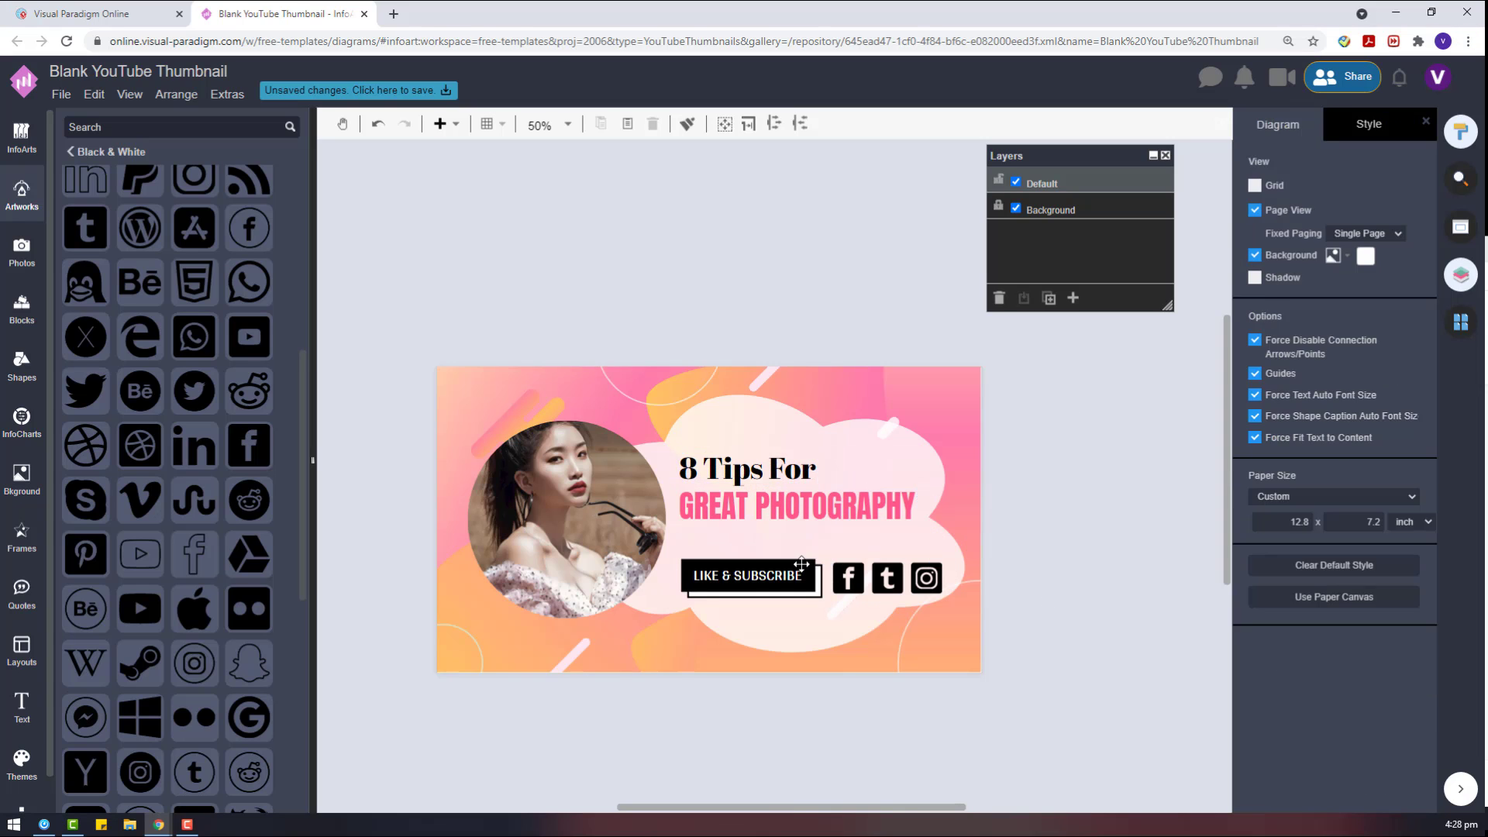
# Step: Set the banner aside below the thumbnail and place the social icons, reduced in size, directly beneath "GREAT PHOTOGRAPHY", flush with its left edge
pyautogui.click(801, 564)
pyautogui.moveTo(792, 577); pyautogui.dragTo(1064, 700)
pyautogui.moveTo(1041, 609); pyautogui.dragTo(795, 530)
pyautogui.moveTo(943, 562); pyautogui.dragTo(720, 542)
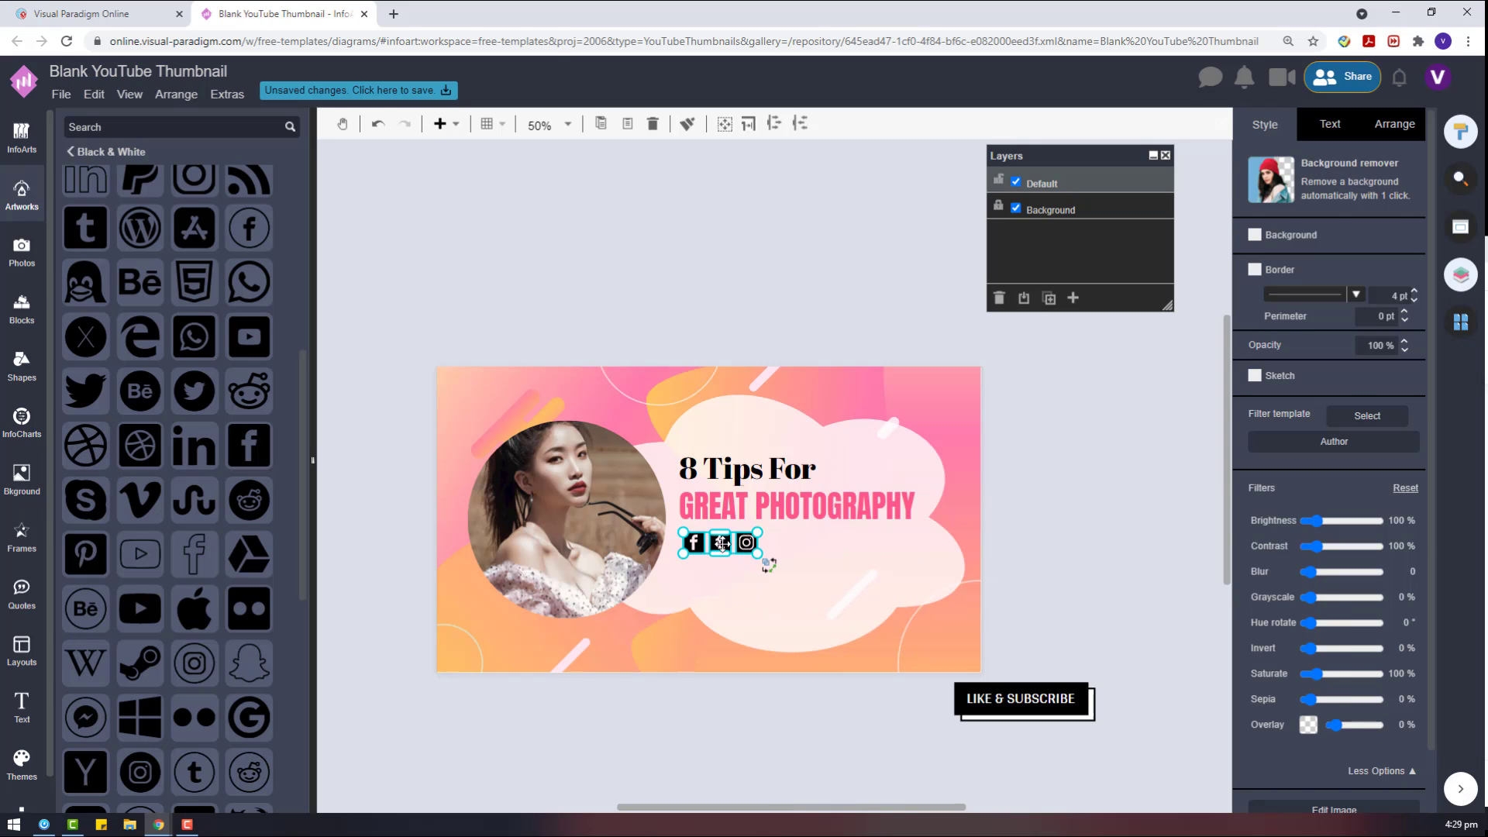
pyautogui.click(754, 509)
pyautogui.click(1386, 137)
pyautogui.click(1084, 734)
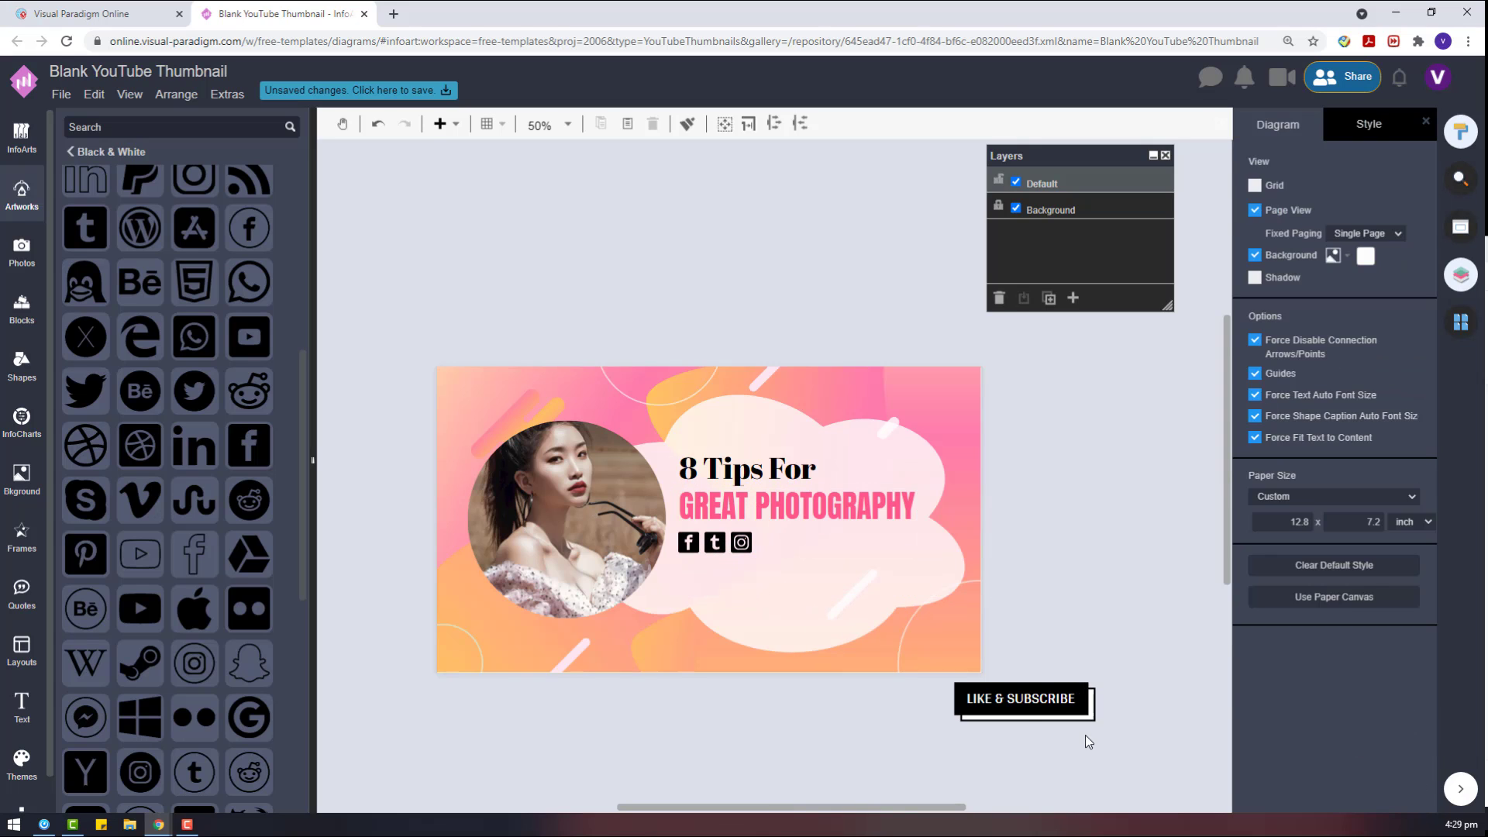
# Step: Put the "LIKE & SUBSCRIBE" banner below the social icons and left-align both text lines, the icons and the banner
pyautogui.moveTo(1045, 699); pyautogui.dragTo(769, 595)
pyautogui.click(962, 585)
pyautogui.click(767, 590)
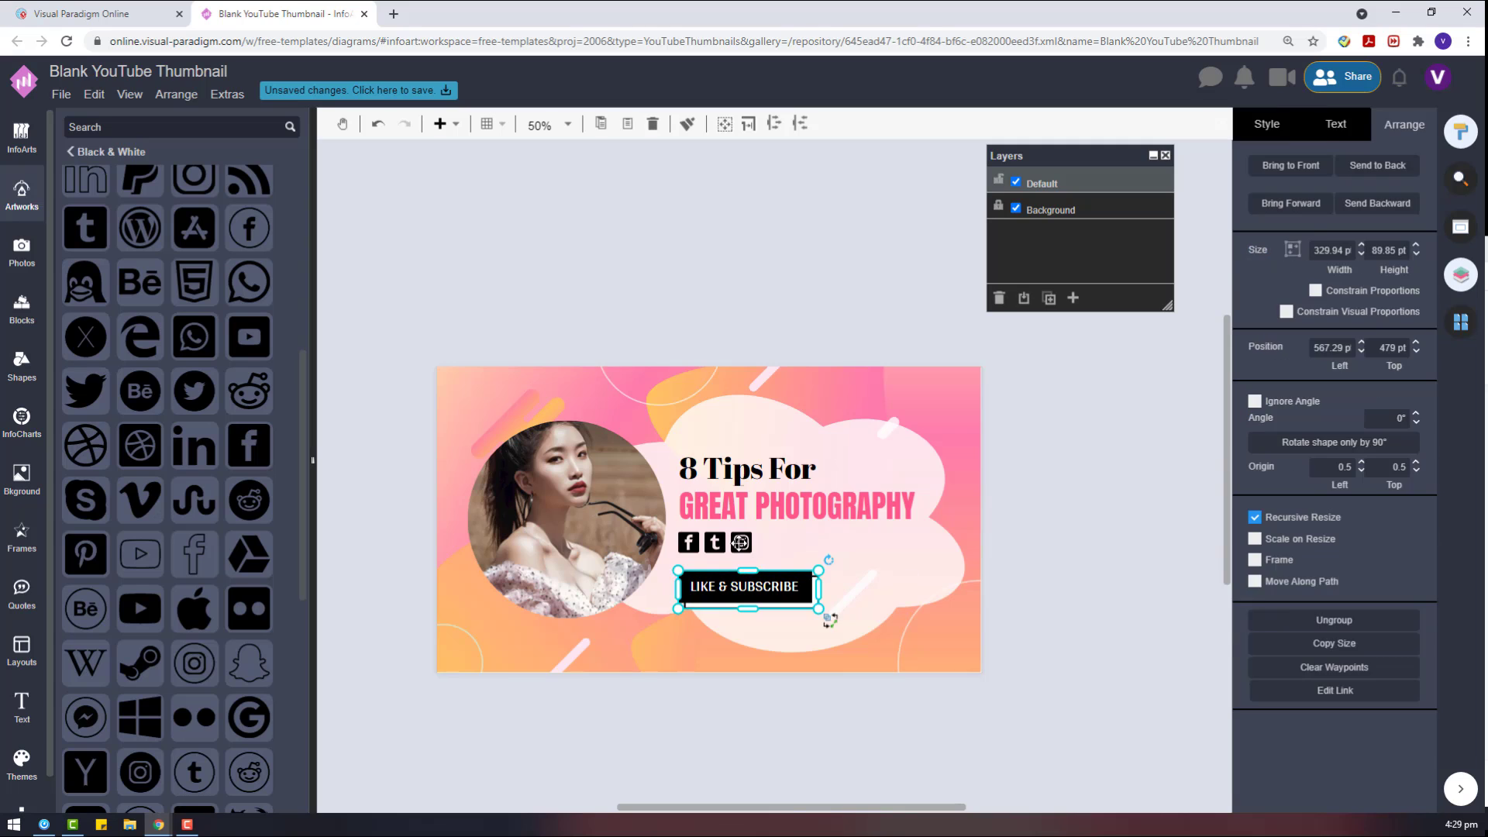
pyautogui.keyDown('shift'); pyautogui.click(740, 543); pyautogui.keyUp('shift')
pyautogui.keyDown('shift'); pyautogui.click(775, 507); pyautogui.keyUp('shift')
pyautogui.keyDown('shift'); pyautogui.click(789, 465); pyautogui.keyUp('shift')
pyautogui.click(1260, 618)
pyautogui.click(1141, 606)
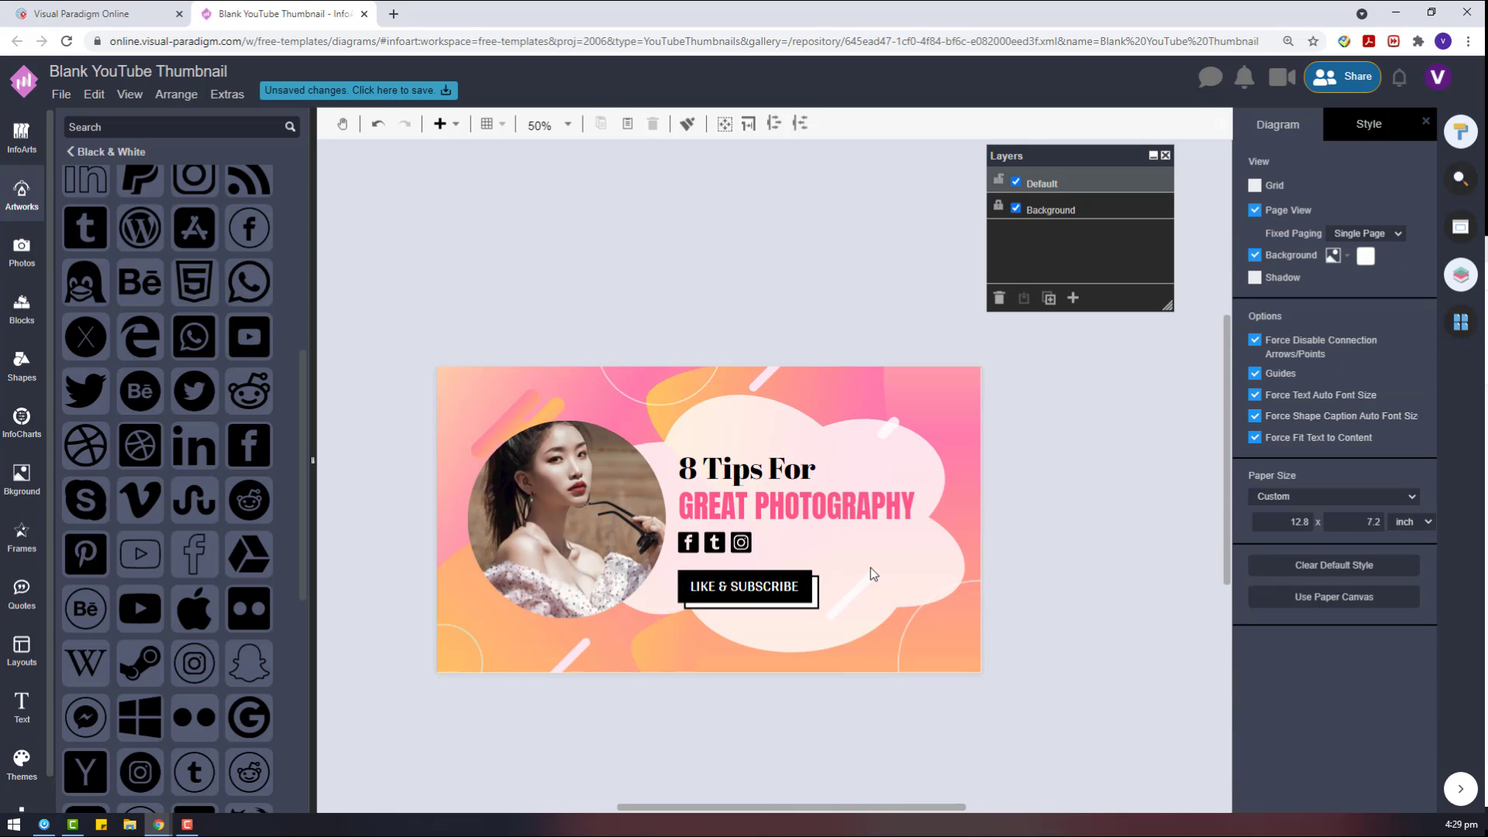
# Step: Unlock the Background layer so that the cloud can be edited
pyautogui.click(782, 512)
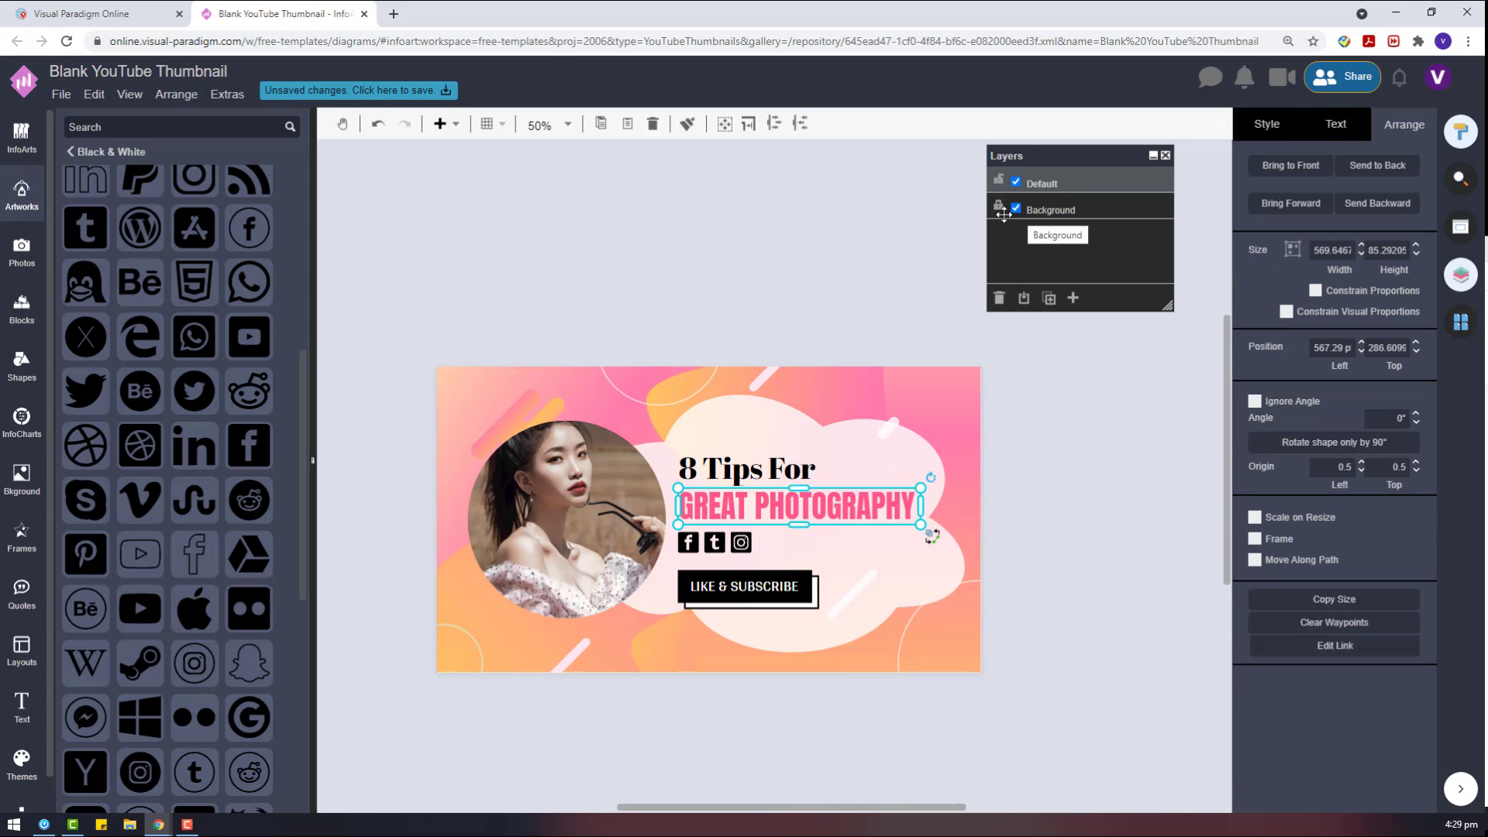
pyautogui.click(979, 395)
pyautogui.click(999, 206)
pyautogui.click(914, 555)
pyautogui.hotkey('ctrl', 'v')
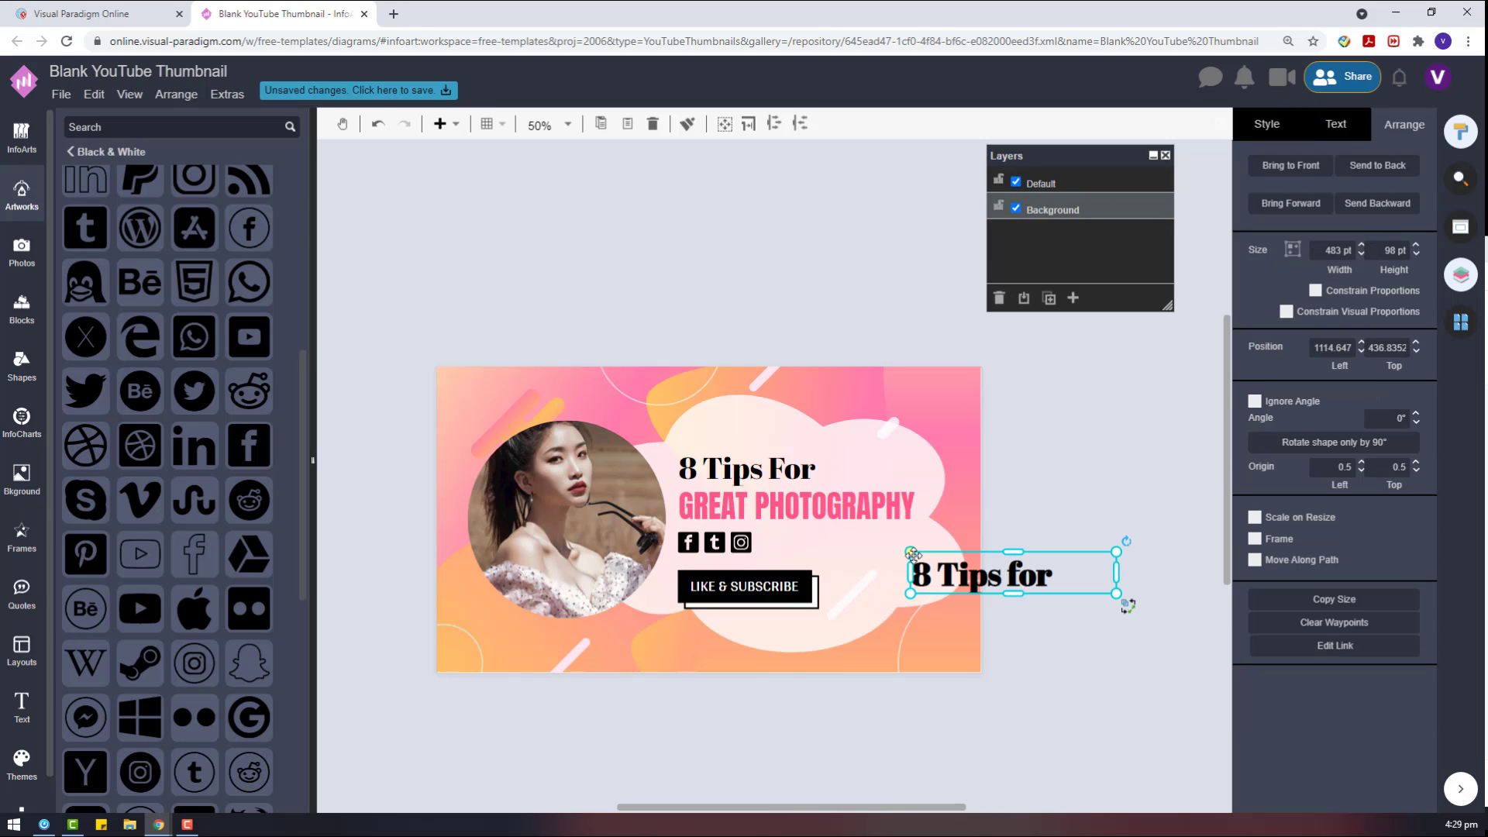
pyautogui.hotkey('ctrl', 'z')
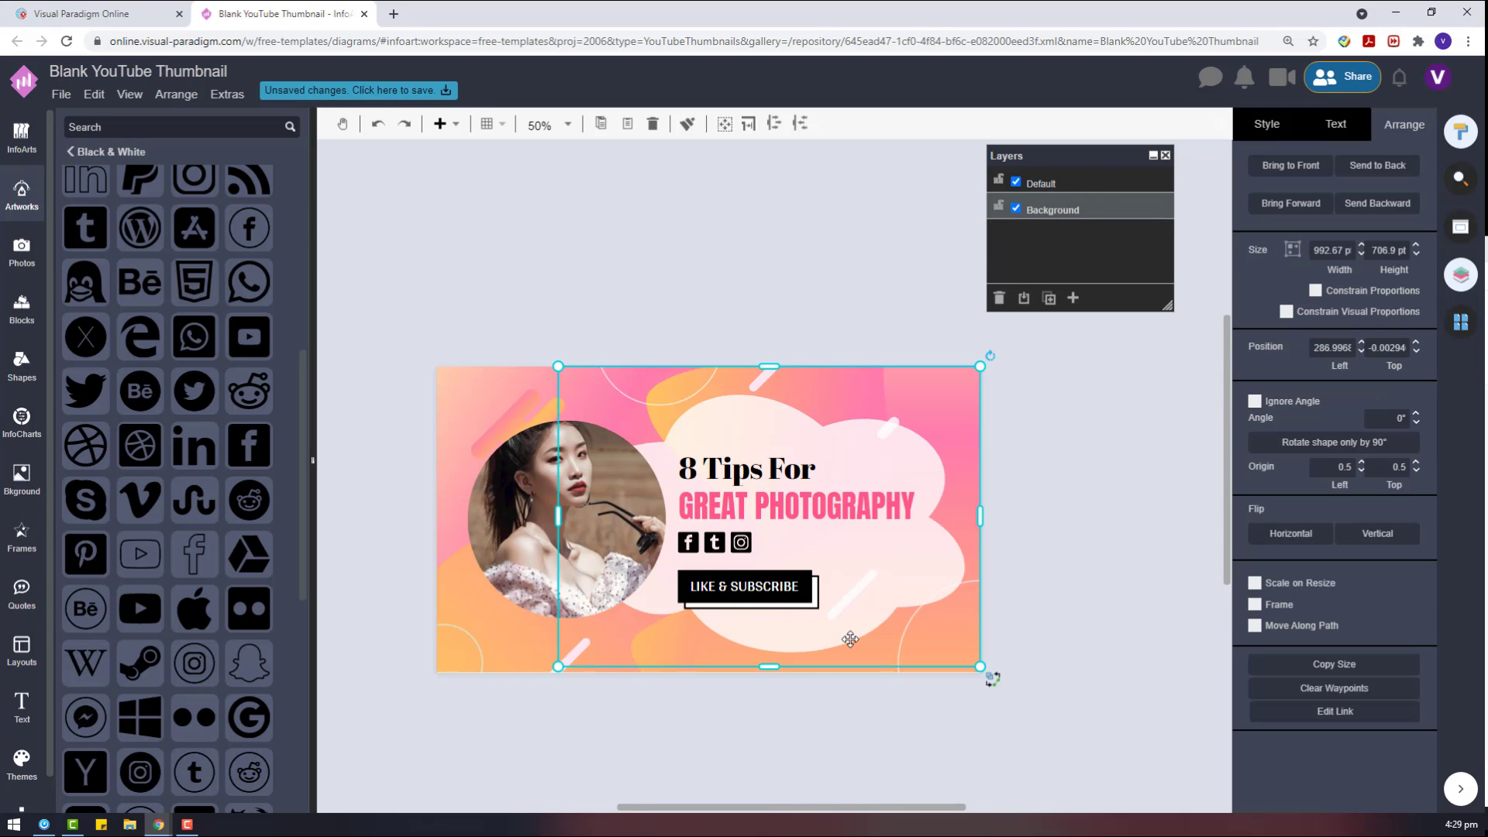
# Step: Duplicate the cloud, enlarge the copy so it surrounds the original as an outer cloud, and lock the Background layer
pyautogui.hotkey('ctrl', 'v')
pyautogui.moveTo(1098, 590); pyautogui.dragTo(865, 598)
pyautogui.moveTo(774, 508); pyautogui.dragTo(819, 494)
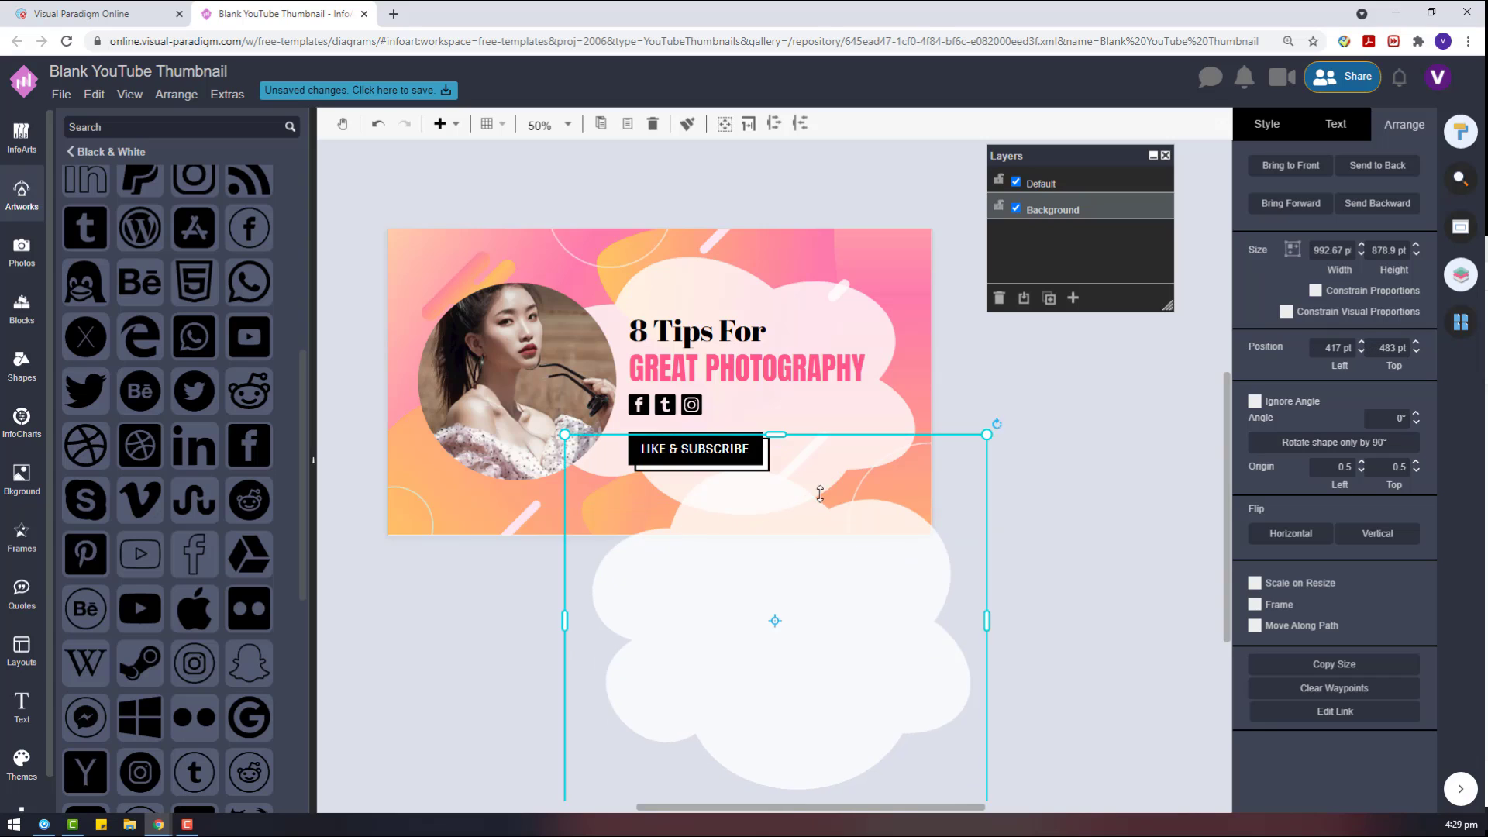
pyautogui.moveTo(987, 621); pyautogui.dragTo(1040, 620)
pyautogui.moveTo(929, 658); pyautogui.dragTo(844, 415)
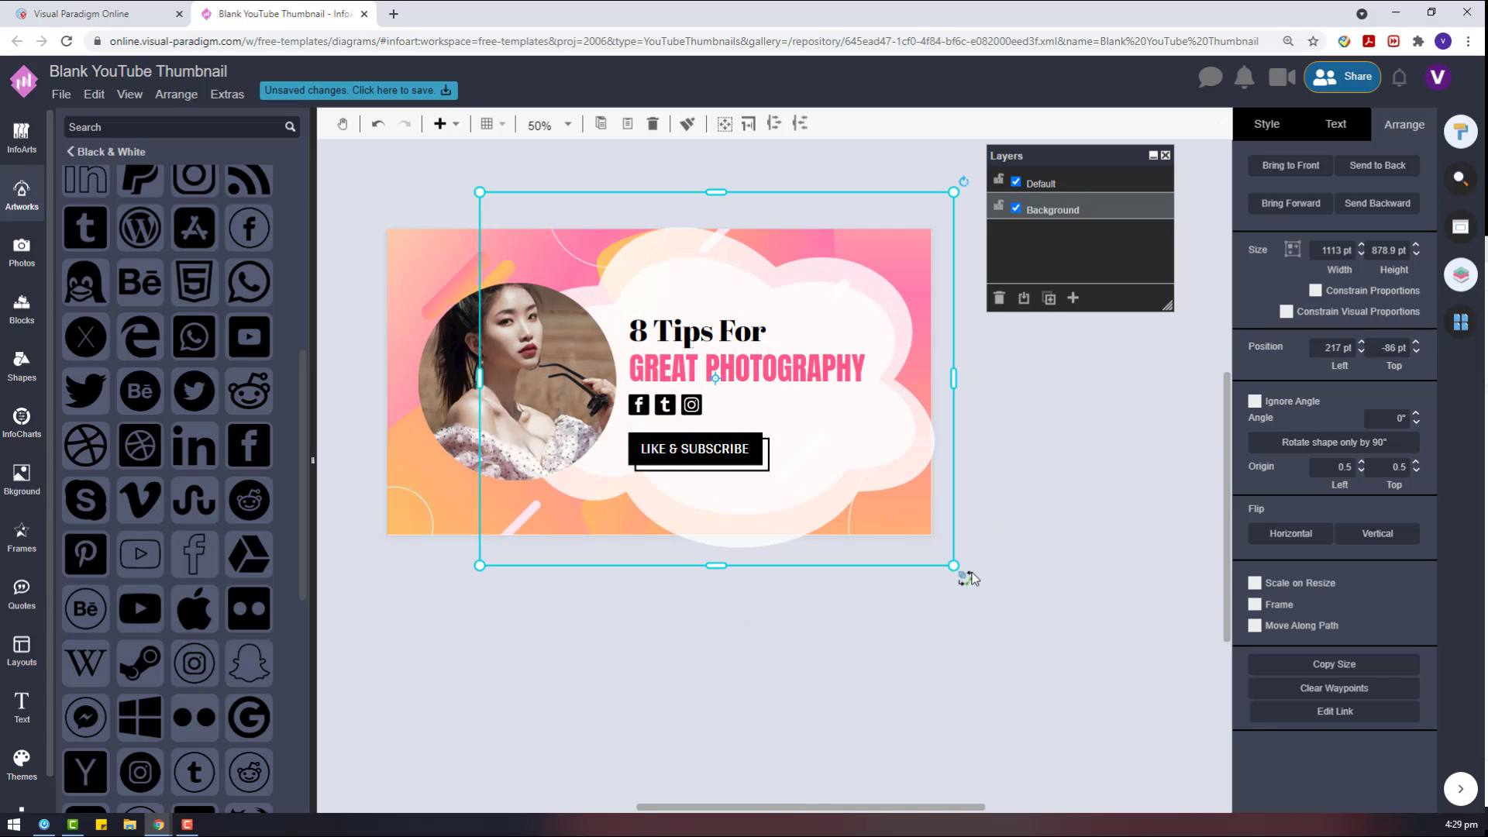
pyautogui.moveTo(954, 566); pyautogui.dragTo(984, 591)
pyautogui.moveTo(944, 488); pyautogui.dragTo(933, 468)
pyautogui.click(1053, 514)
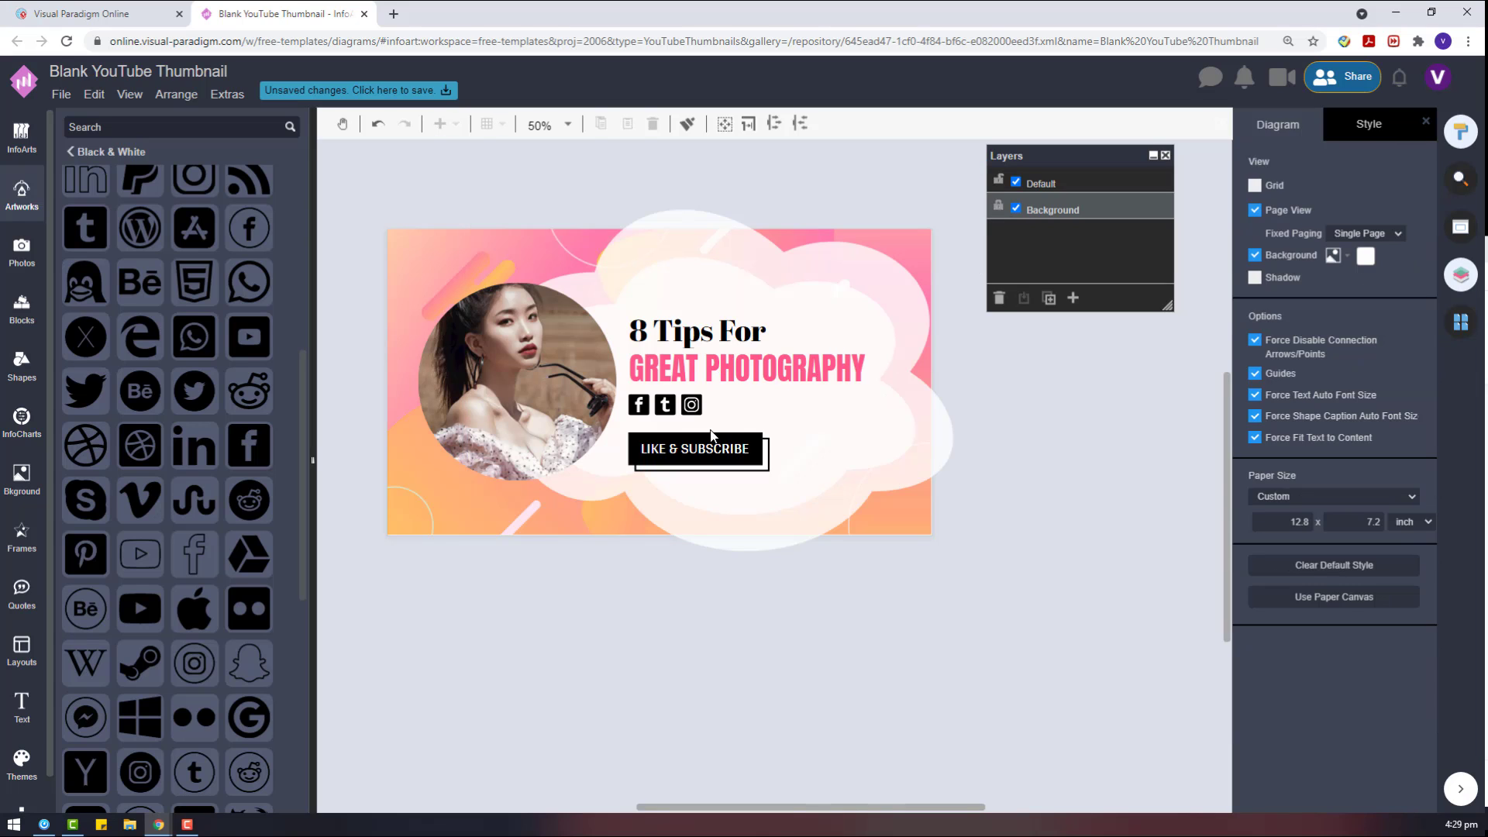
# Step: Shrink the social icons slightly, move them closer to the "LIKE & SUBSCRIBE" banner and left-align them with it
pyautogui.click(688, 405)
pyautogui.click(975, 531)
pyautogui.moveTo(690, 405); pyautogui.dragTo(682, 407)
pyautogui.keyDown('shift'); pyautogui.click(692, 440); pyautogui.keyUp('shift')
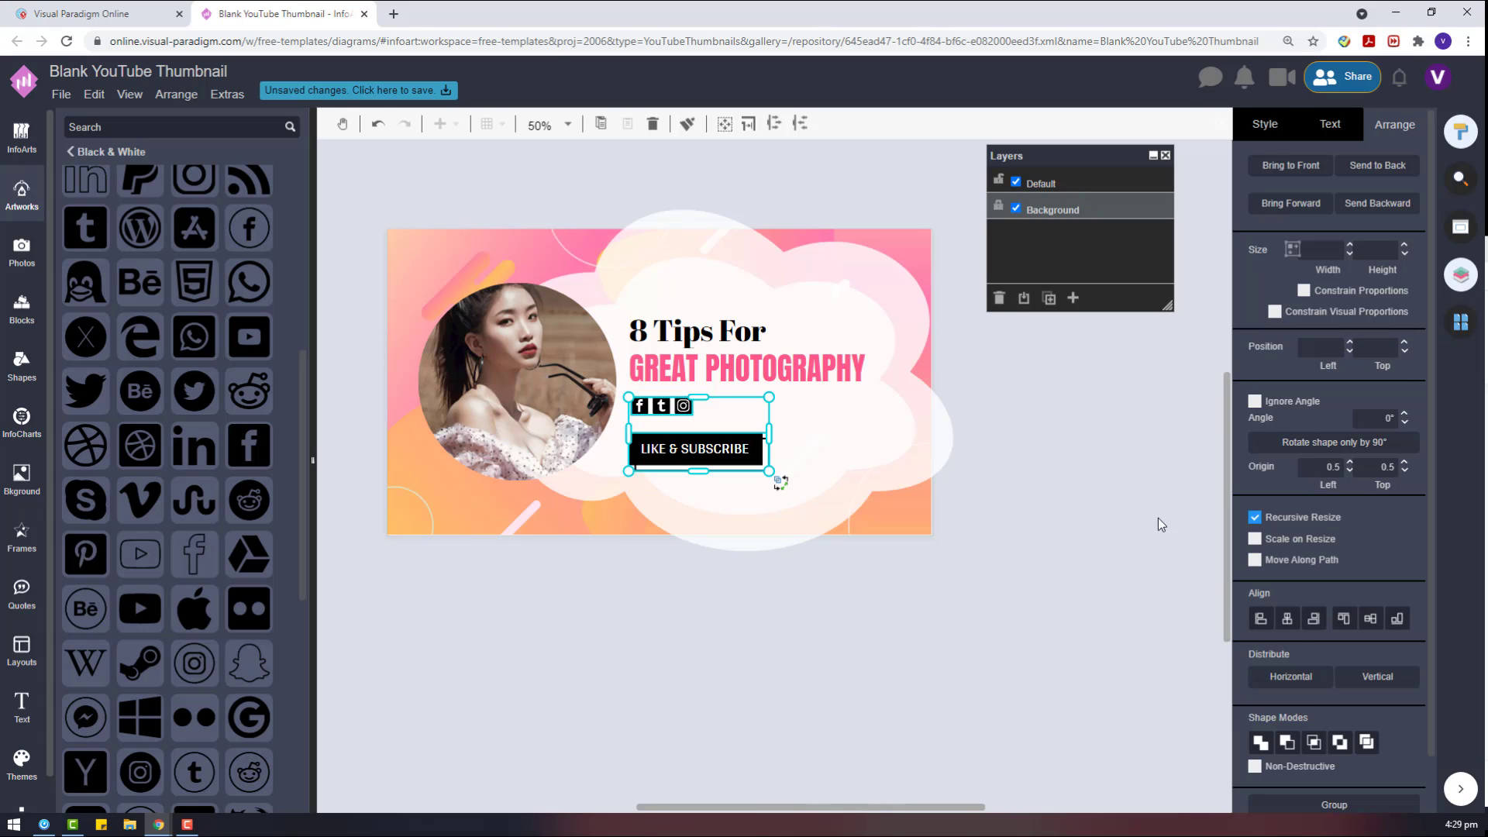
pyautogui.click(1073, 509)
pyautogui.scroll(2, 672, 374)
pyautogui.moveTo(683, 419); pyautogui.dragTo(682, 432)
pyautogui.keyDown('shift'); pyautogui.click(689, 469); pyautogui.keyUp('shift')
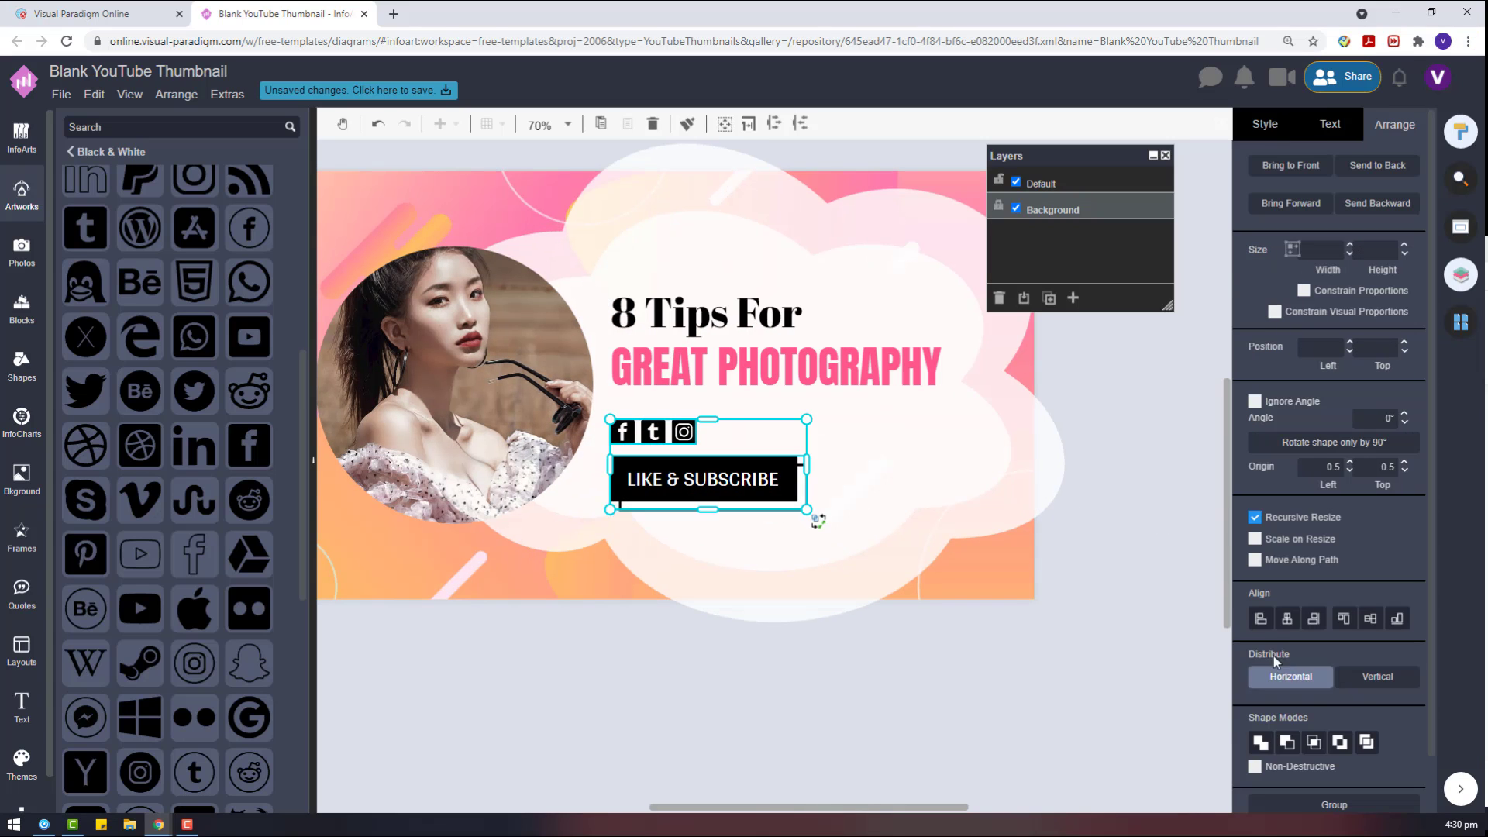
pyautogui.click(1260, 621)
# Step: Move "GREAT PHOTOGRAPHY" down closer to the social icons and left-align it with them
pyautogui.click(813, 360)
pyautogui.moveTo(696, 376); pyautogui.dragTo(693, 387)
pyautogui.keyDown('shift'); pyautogui.click(686, 432); pyautogui.keyUp('shift')
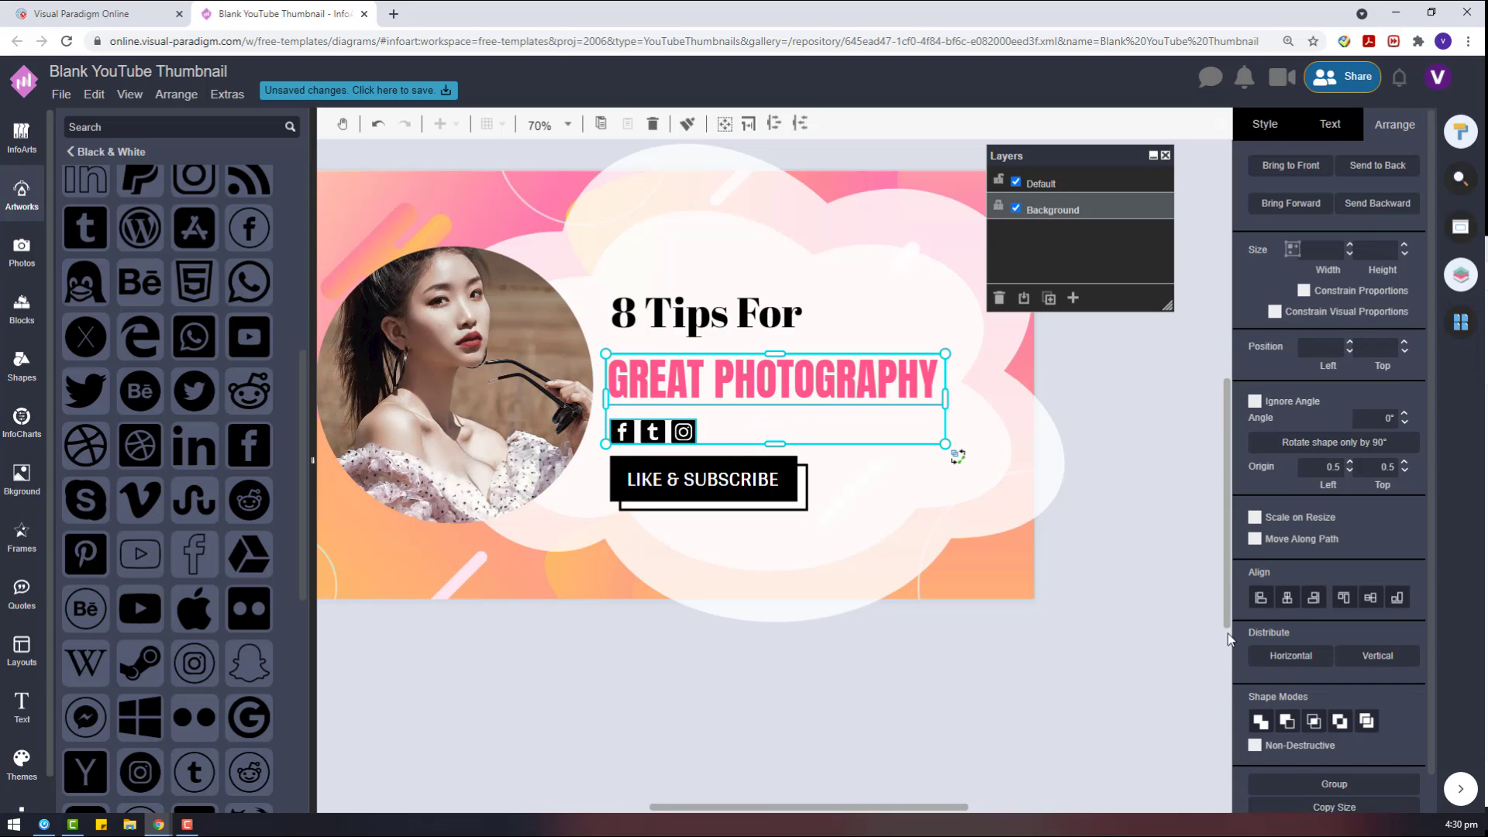
pyautogui.click(1261, 597)
pyautogui.click(1039, 504)
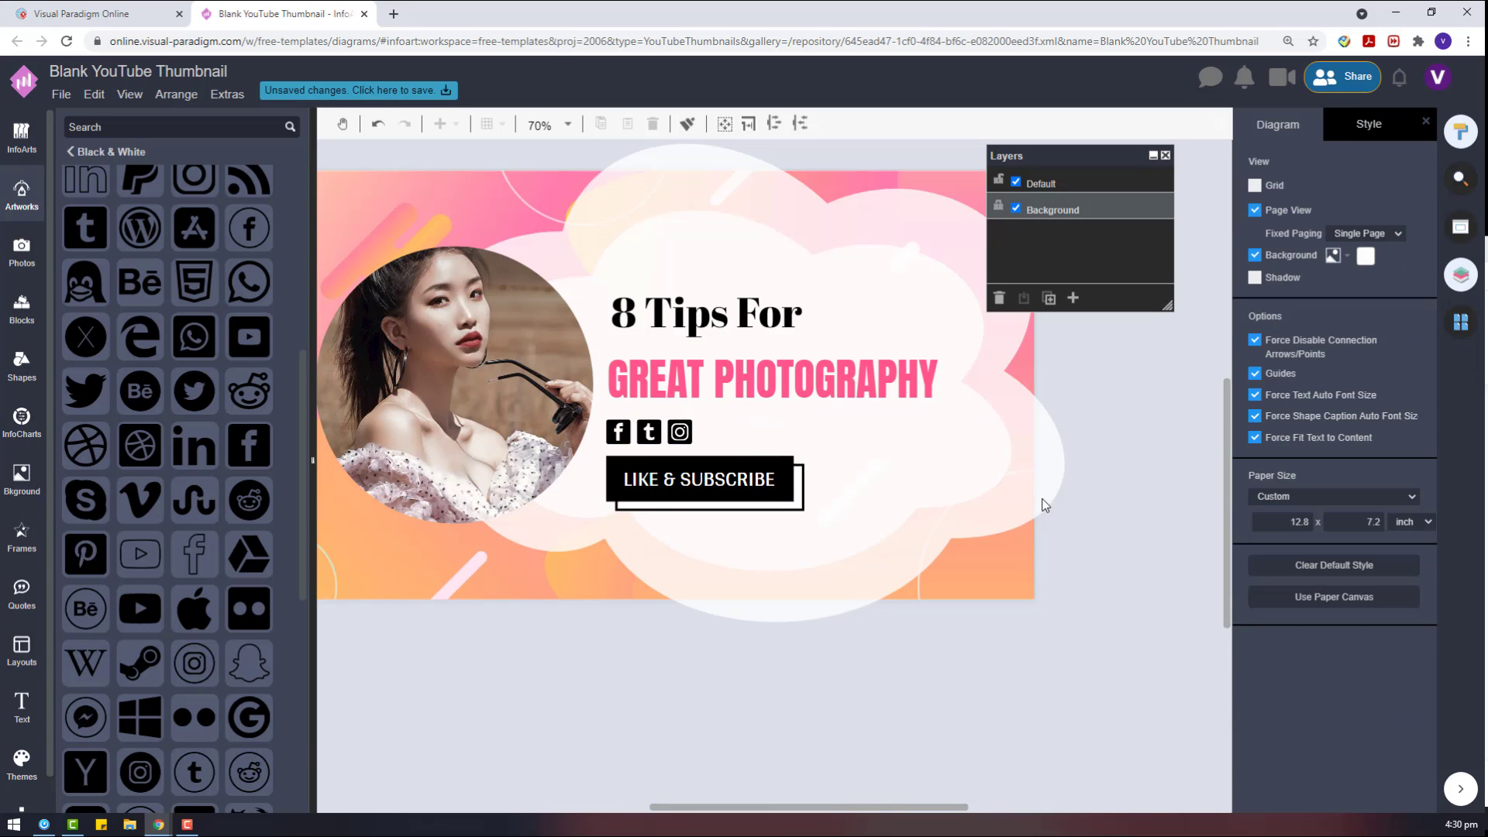
# Step: Enlarge "GREAT PHOTOGRAPHY" slightly, keeping its left edge in place
pyautogui.scroll(2, 791, 534)
pyautogui.click(769, 453)
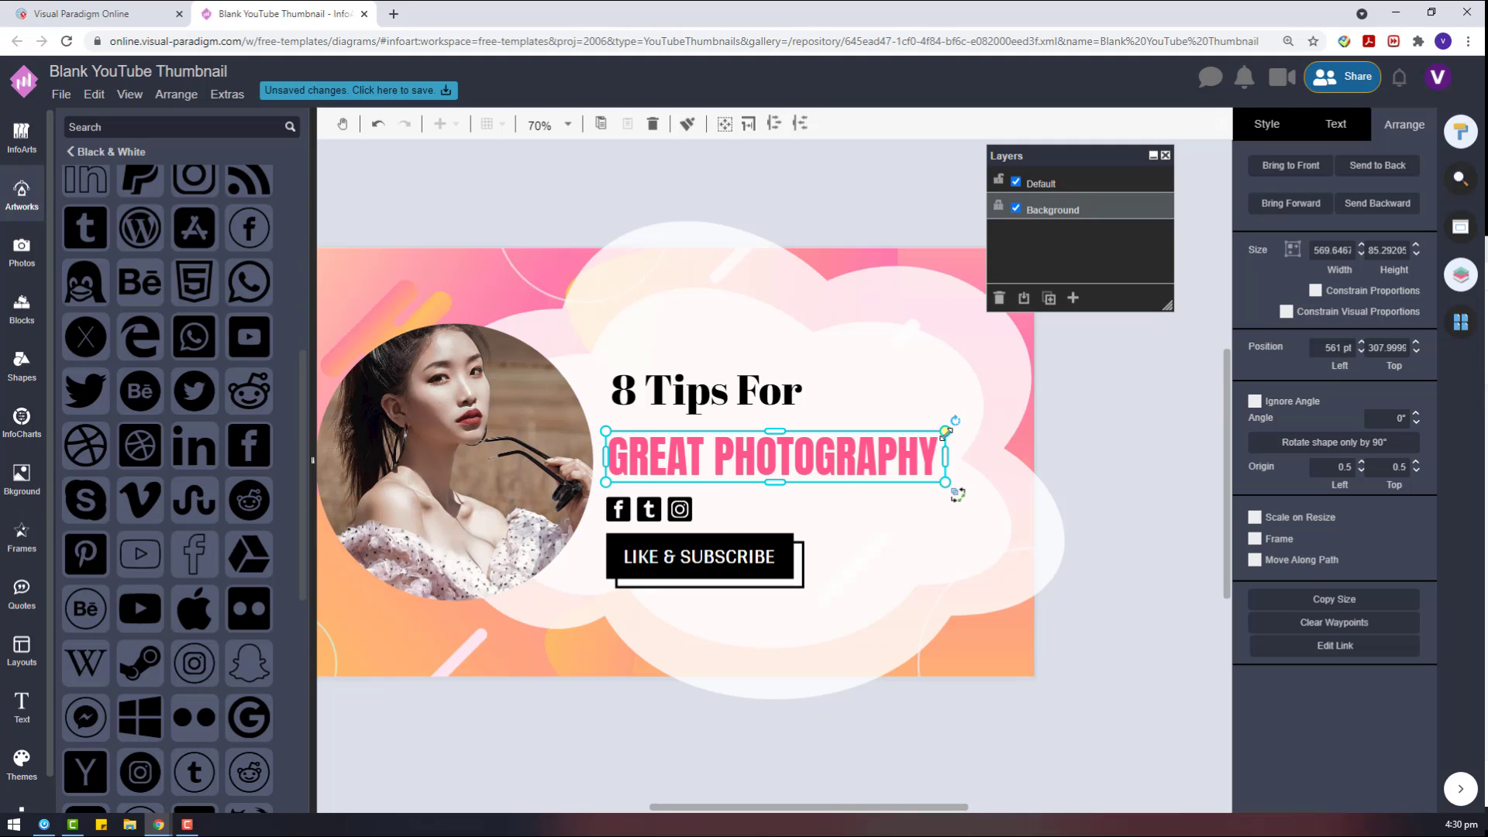
pyautogui.moveTo(945, 432); pyautogui.dragTo(973, 431)
pyautogui.click(1205, 505)
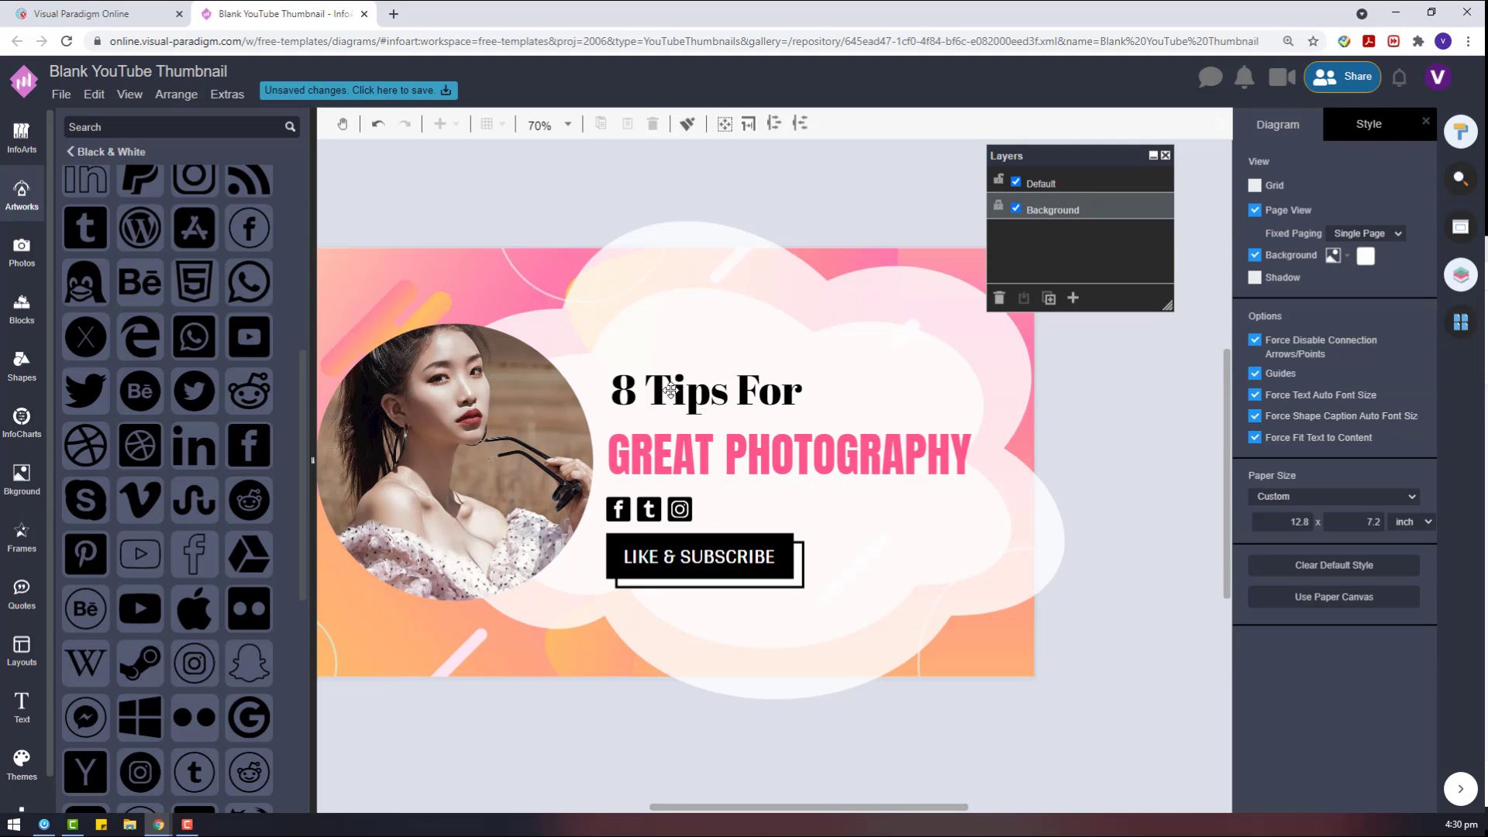
# Step: Move "8 Tips For" down close to "GREAT PHOTOGRAPHY" and left-align both text lines, the icons and the banner
pyautogui.moveTo(671, 389); pyautogui.dragTo(668, 406)
pyautogui.keyDown('shift'); pyautogui.click(675, 456); pyautogui.keyUp('shift')
pyautogui.keyDown('shift'); pyautogui.click(658, 511); pyautogui.keyUp('shift')
pyautogui.keyDown('shift'); pyautogui.click(671, 555); pyautogui.keyUp('shift')
pyautogui.click(1260, 600)
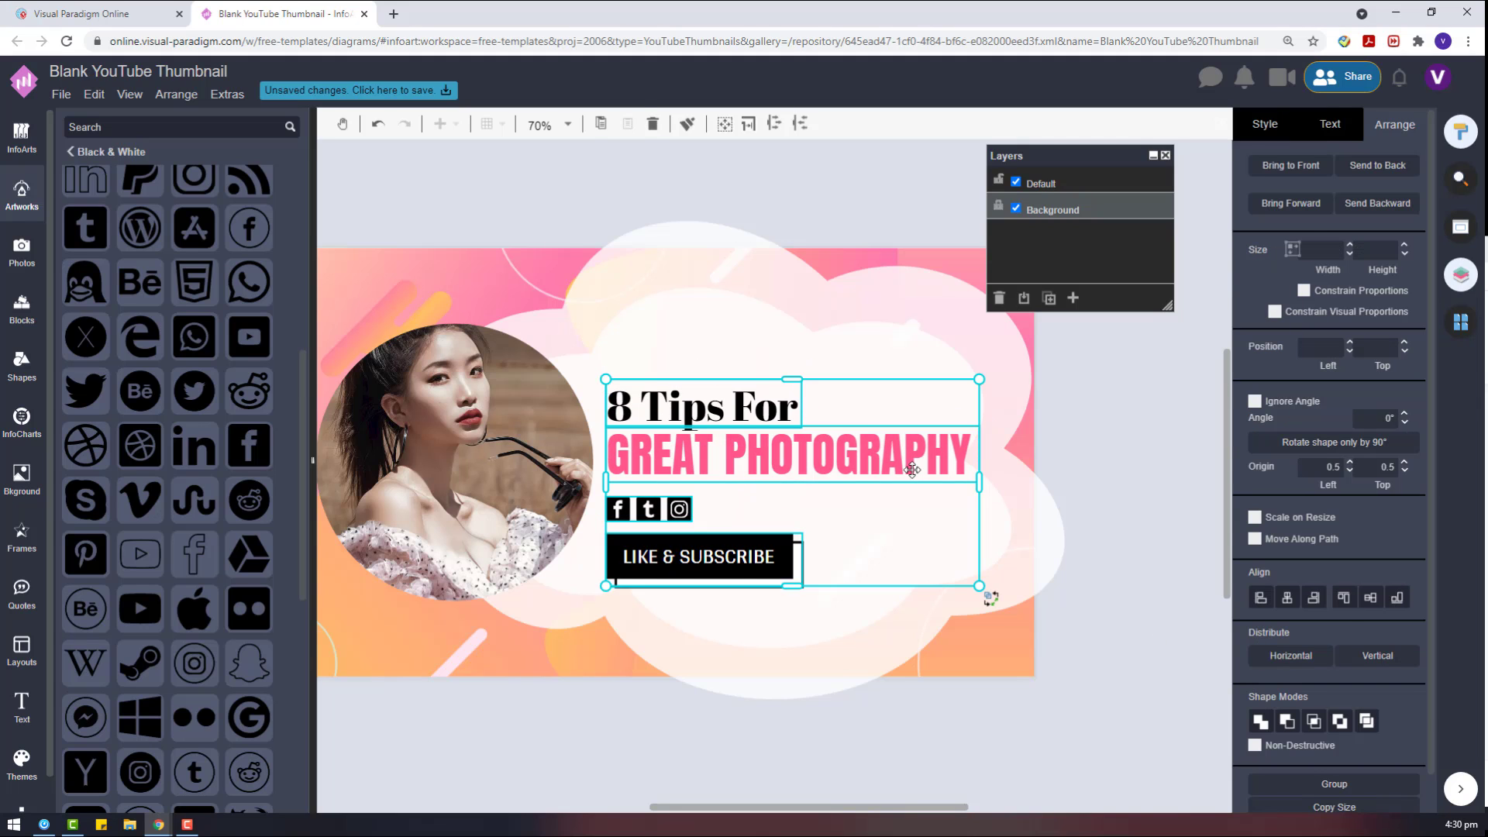
# Step: Move the title text, social icons and "LIKE & SUBSCRIBE" banner up slightly as one group, then deselect them
pyautogui.moveTo(679, 509); pyautogui.dragTo(679, 500)
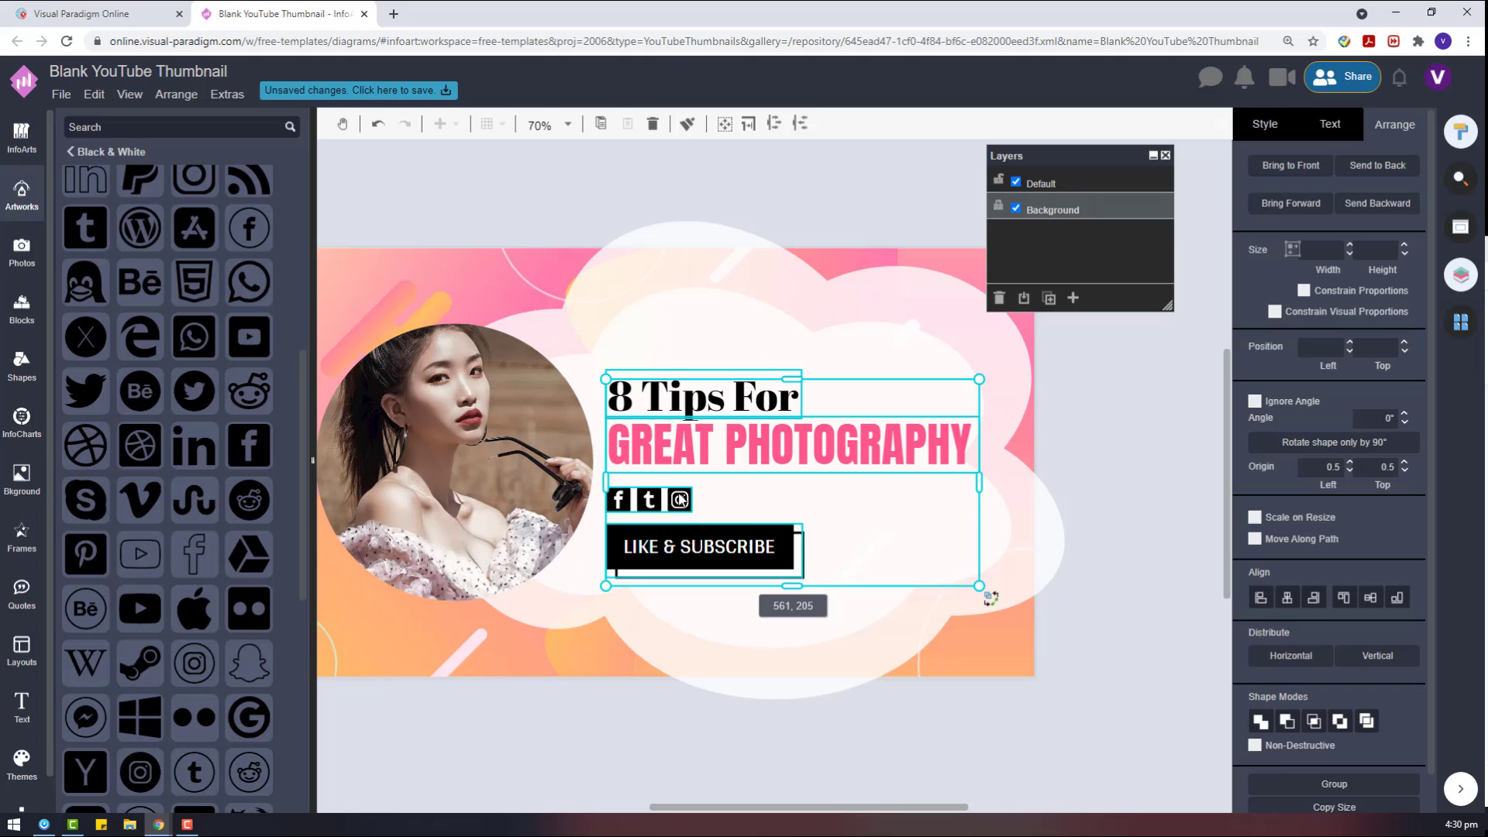
pyautogui.click(1099, 468)
pyautogui.scroll(-3, 1089, 617)
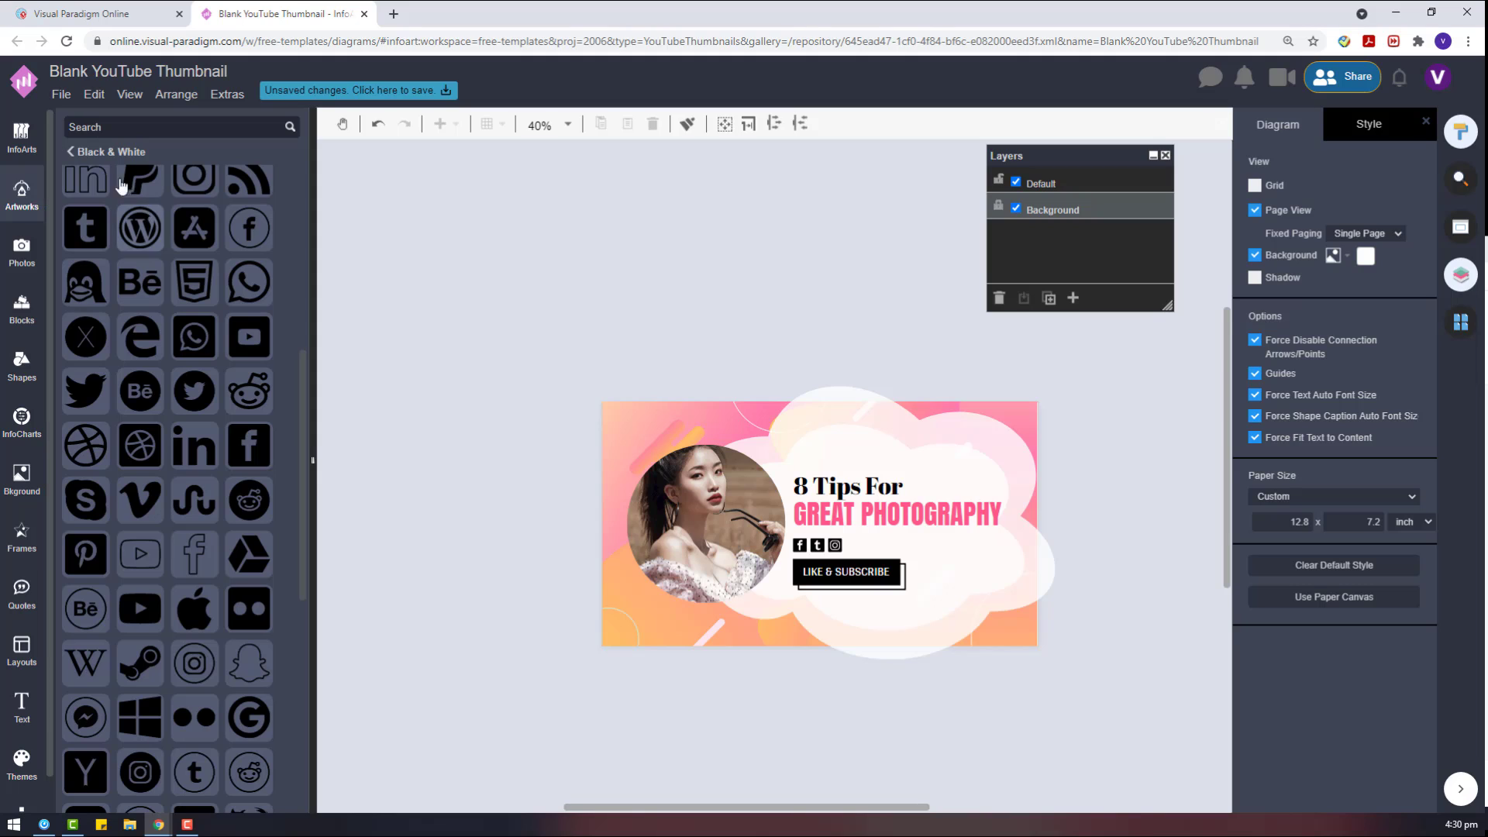
# Step: Rename the design to "Tips For Great Photography YouTube Thumbnail"
pyautogui.click(138, 72)
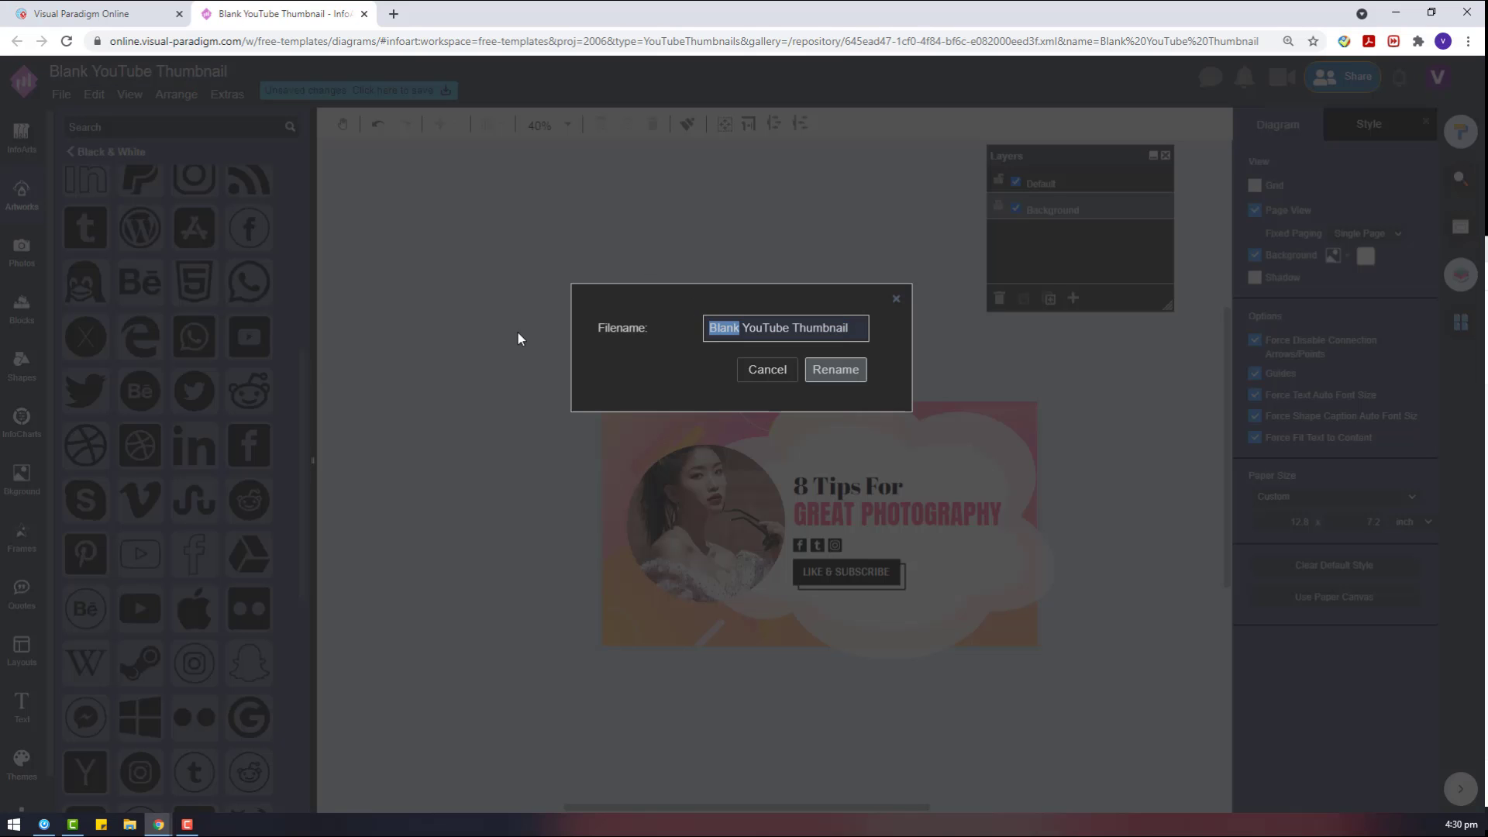
pyautogui.write('tIP')
pyautogui.press('BackSpace')
pyautogui.press('BackSpace')
pyautogui.press('BackSpace')
pyautogui.write('Tiips For Gre')
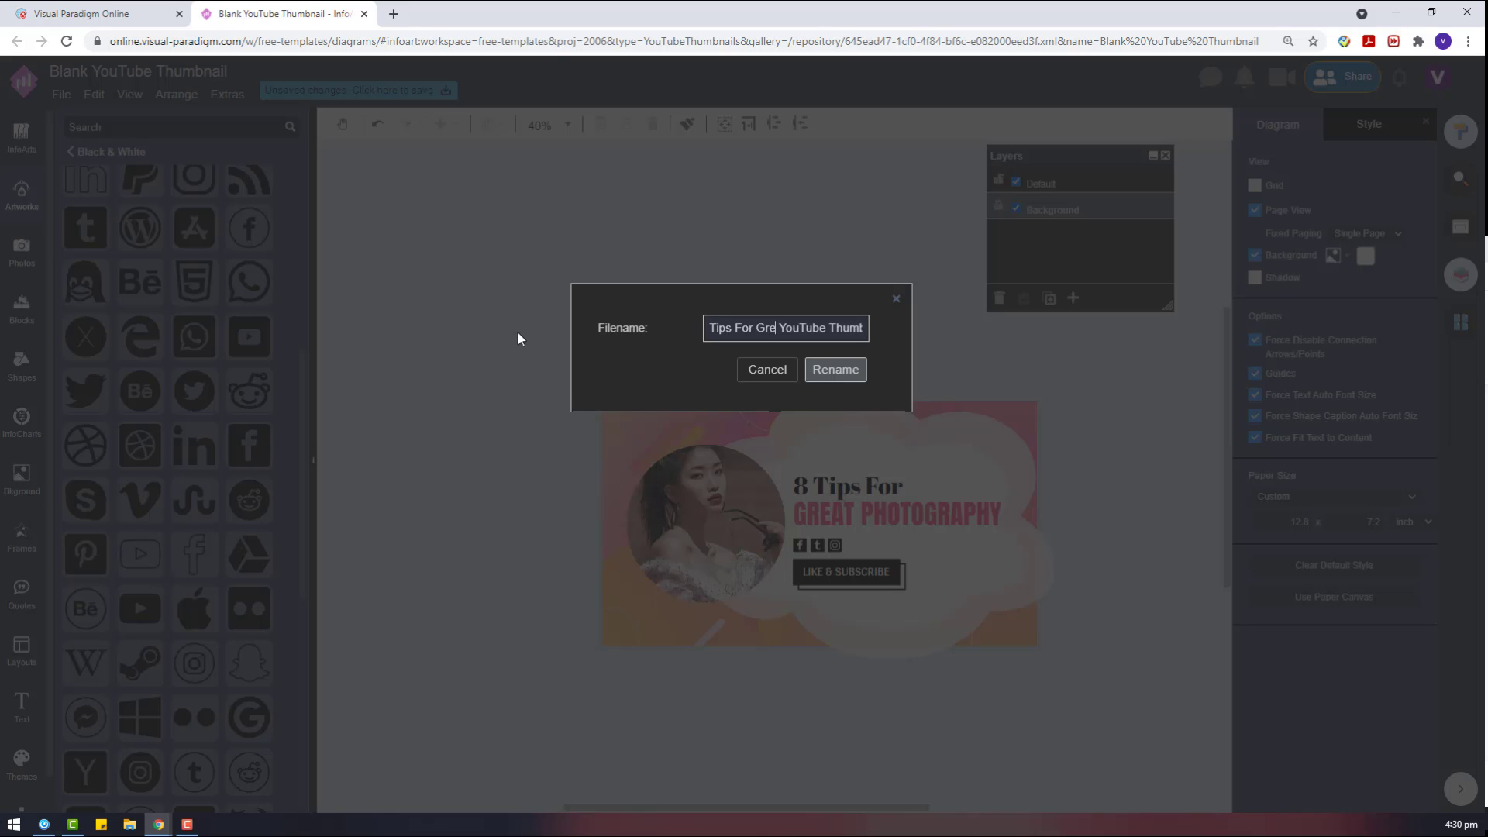
pyautogui.write('at Photography')
pyautogui.click(840, 371)
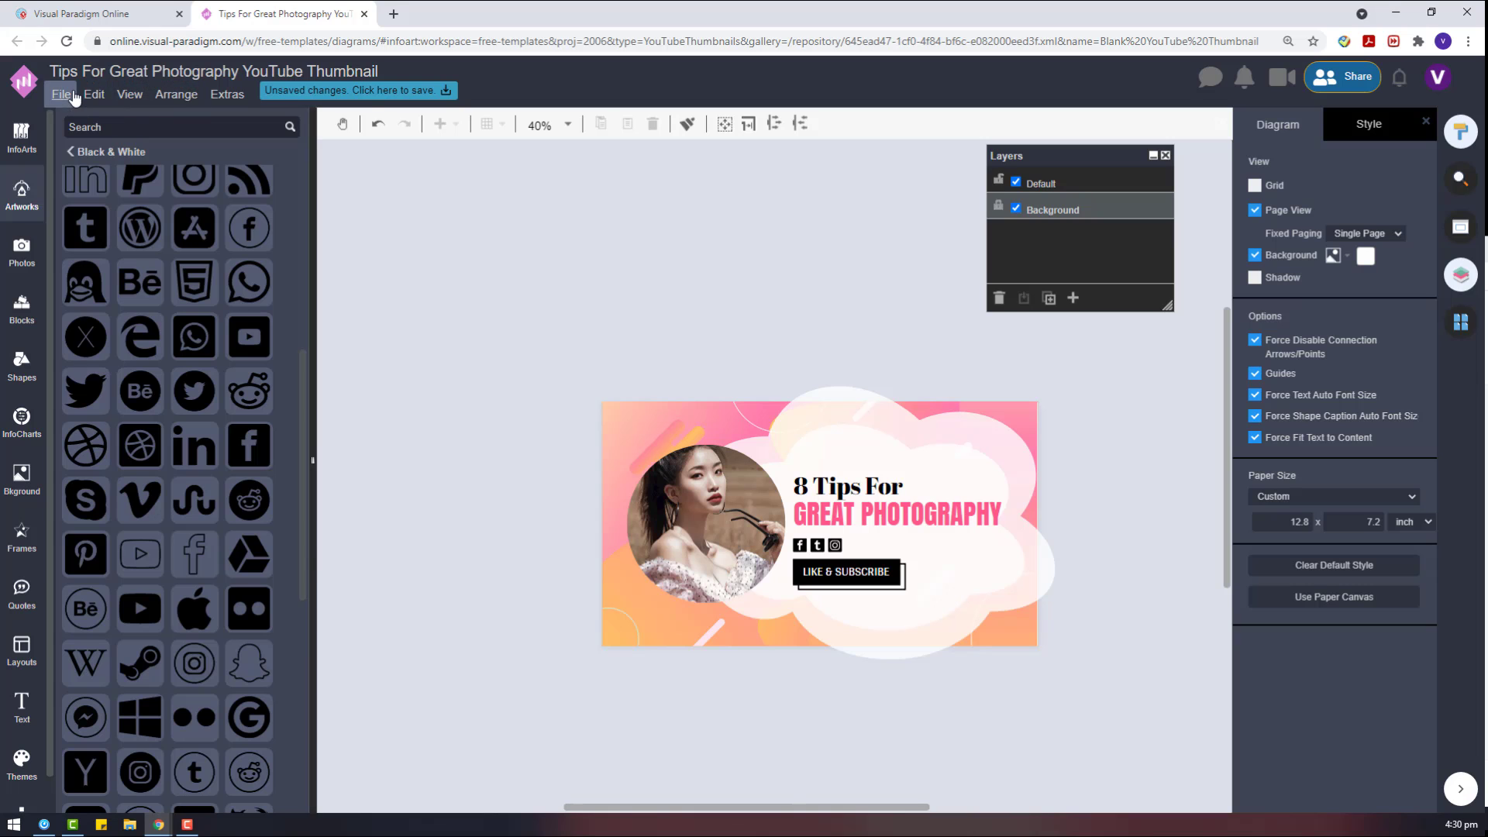
# Step: Save the renamed thumbnail design to the online workspace
pyautogui.click(73, 97)
pyautogui.click(97, 243)
pyautogui.click(606, 406)
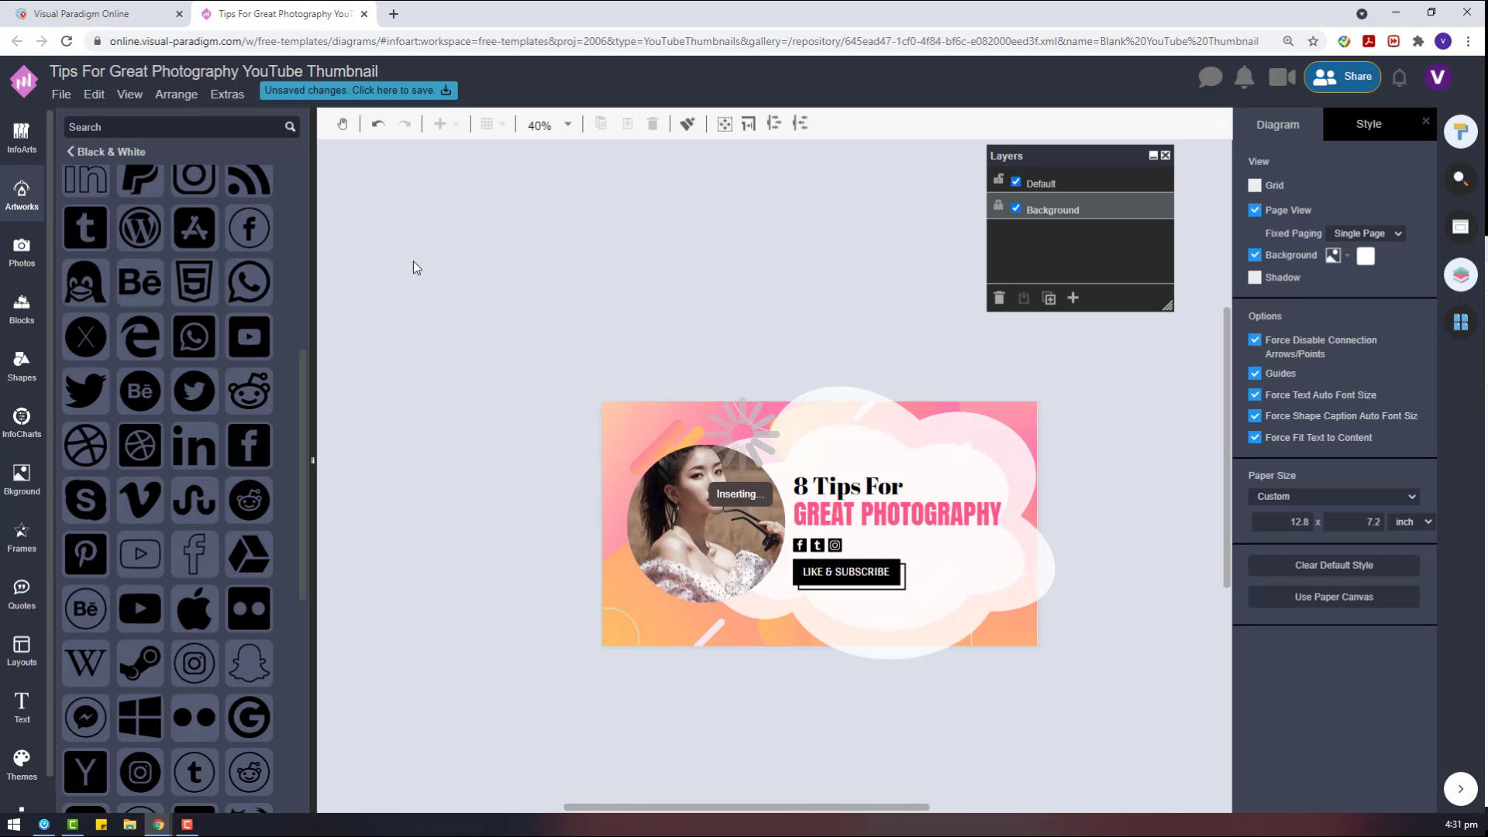
# Step: Export the thumbnail as a JPG, download it under its current filename, and open the downloaded image
pyautogui.click(60, 97)
pyautogui.moveTo(132, 390)
pyautogui.click(321, 419)
pyautogui.click(793, 458)
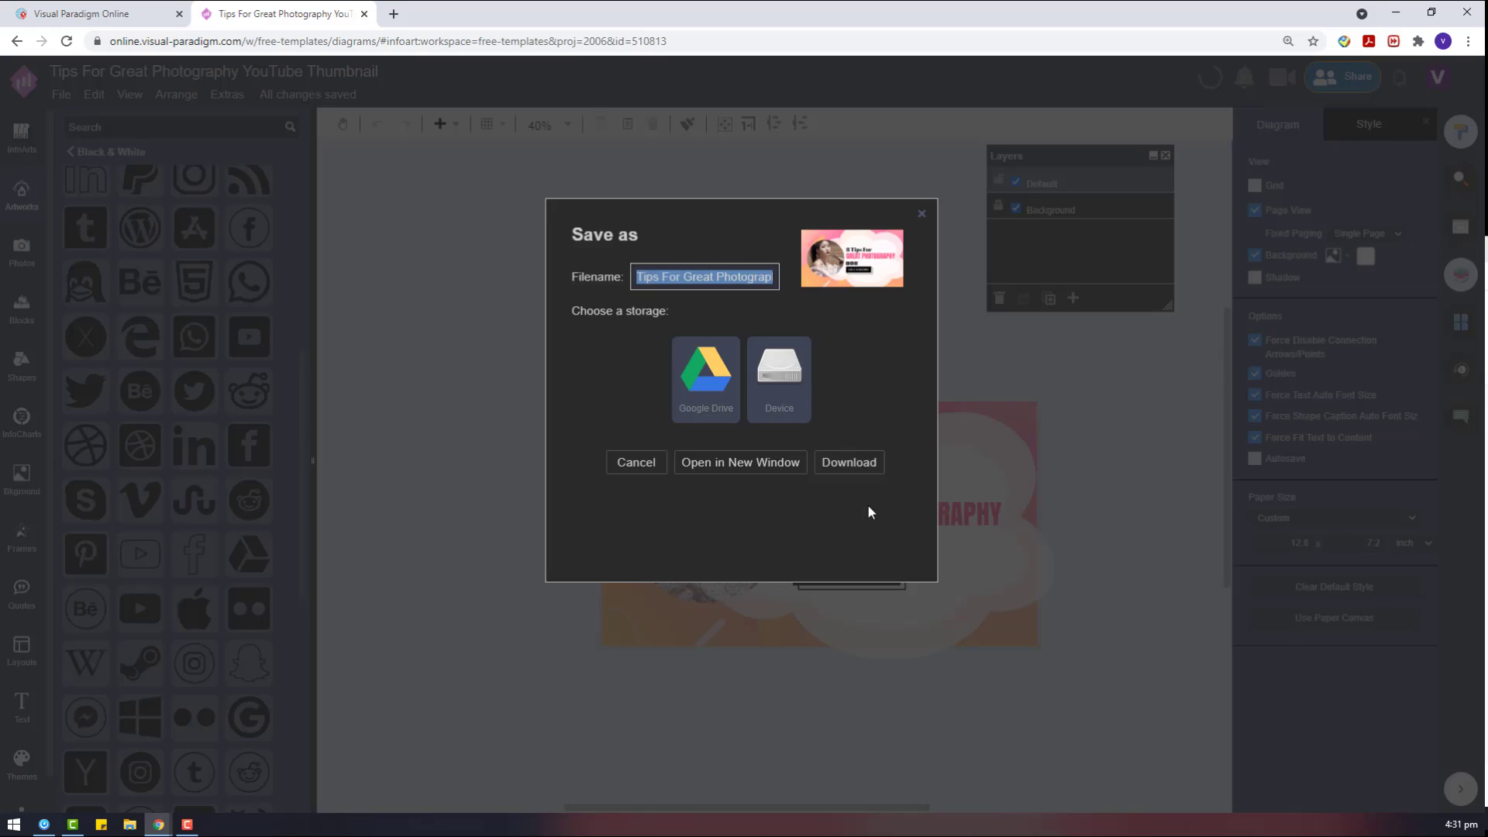
pyautogui.click(847, 462)
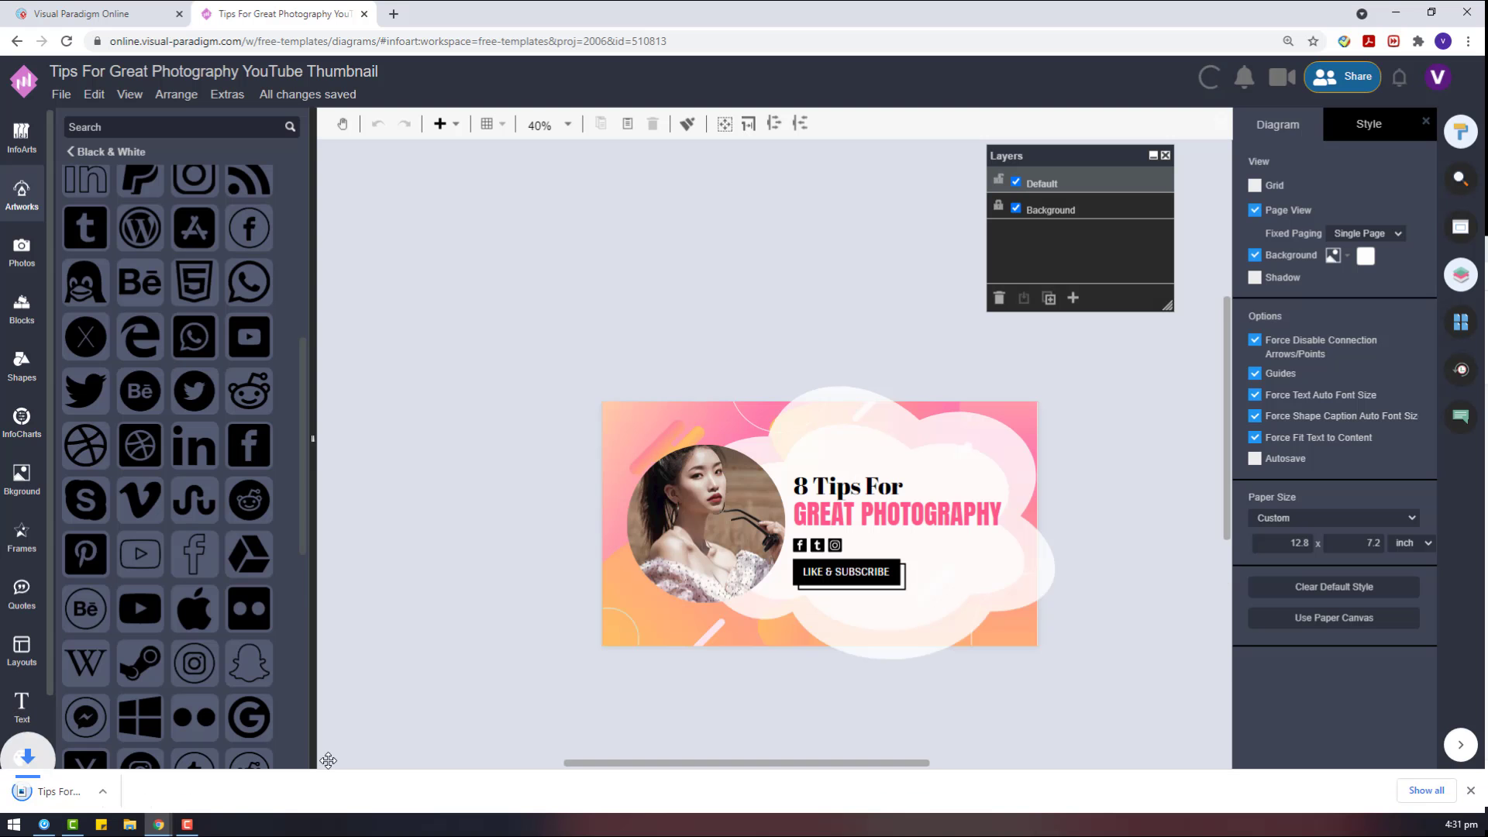
pyautogui.click(113, 783)
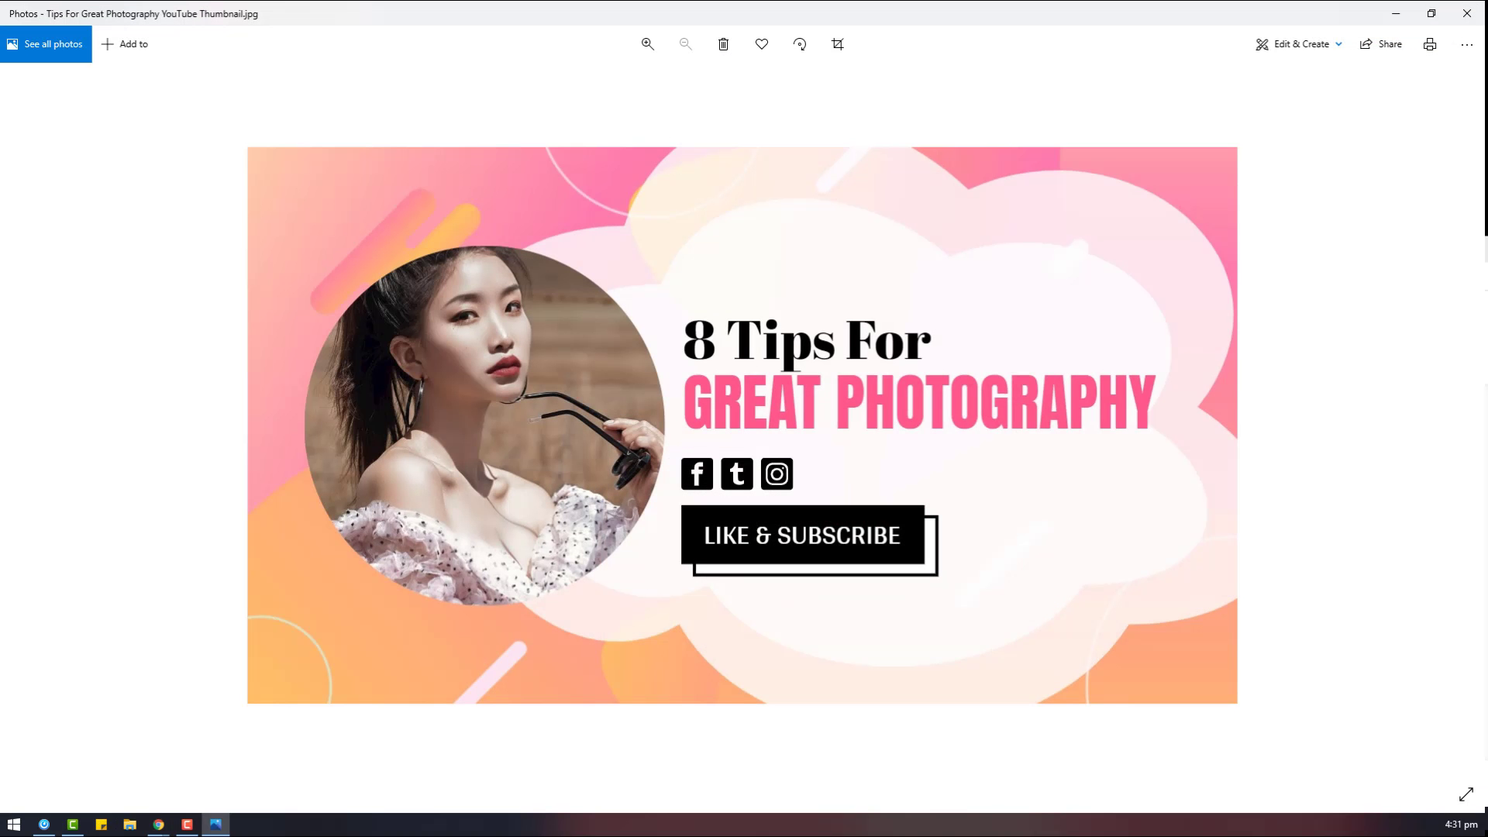